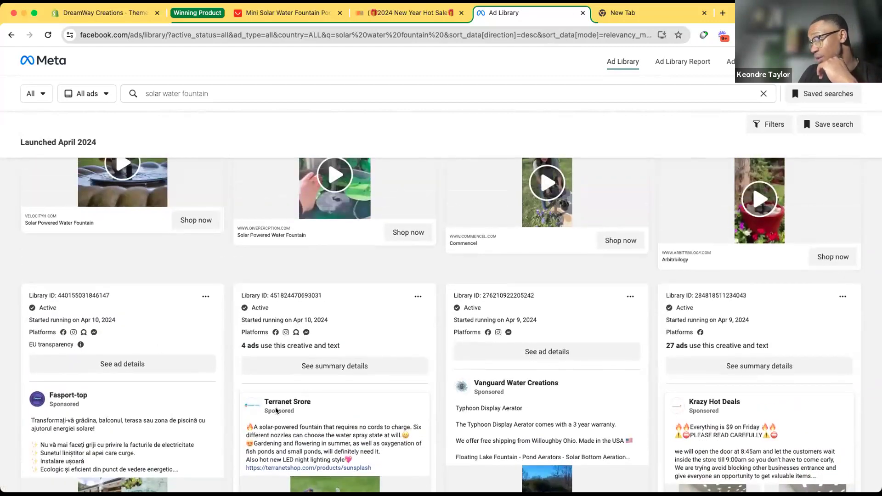
# Look over the solar water fountain ads, then examine Objectivew's Solar Powered Water Fountain product page from its pricing down to the reviews.
pyautogui.scroll(4, 288, 404)
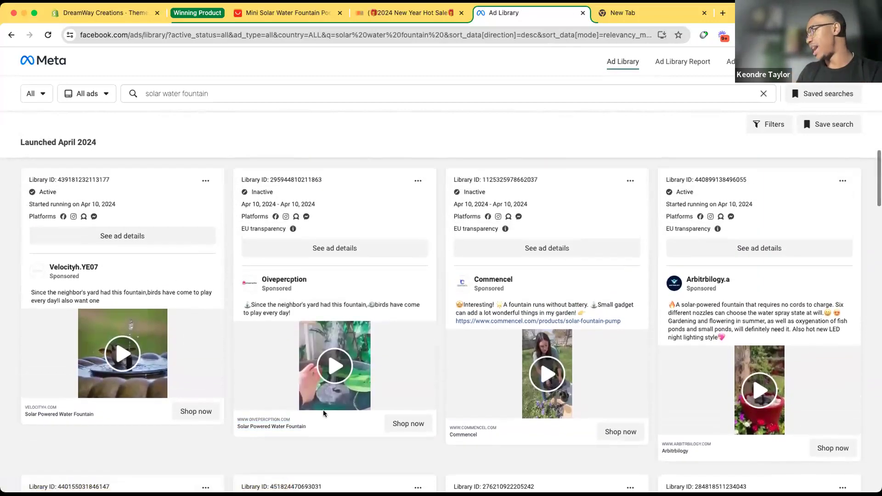
pyautogui.scroll(9, 289, 404)
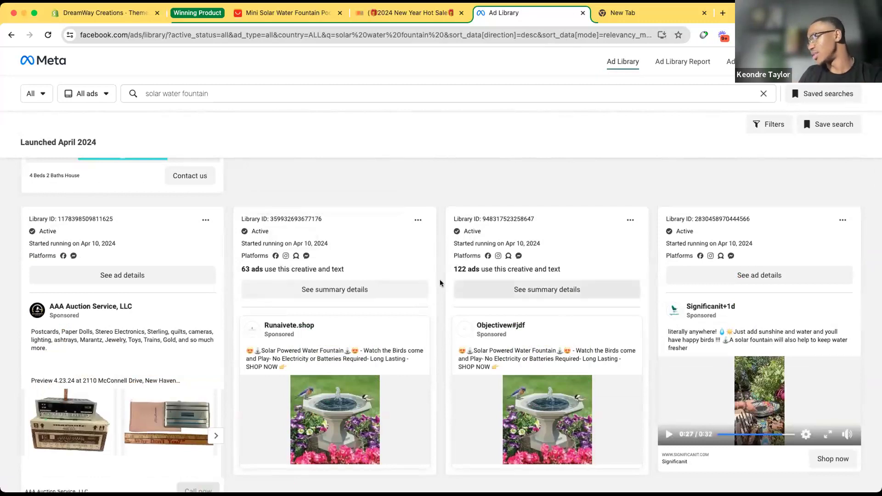
pyautogui.click(410, 13)
pyautogui.scroll(5, 591, 233)
pyautogui.scroll(2, 591, 235)
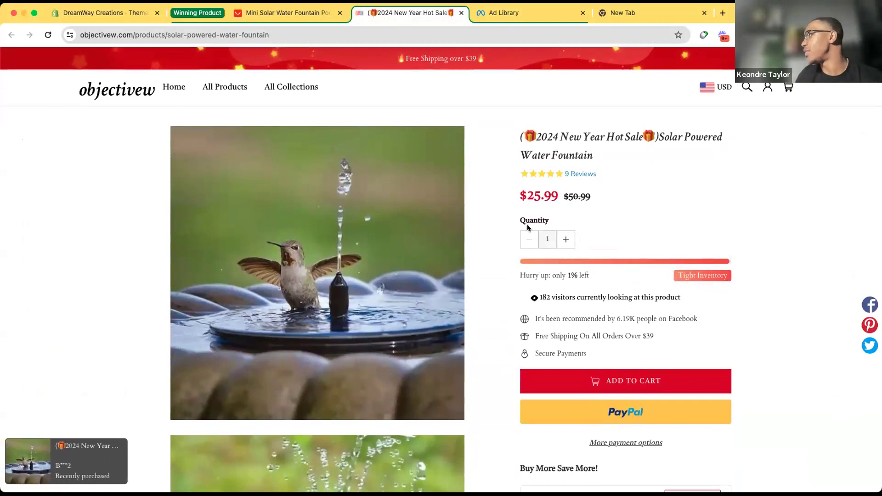
pyautogui.scroll(-10, 671, 270)
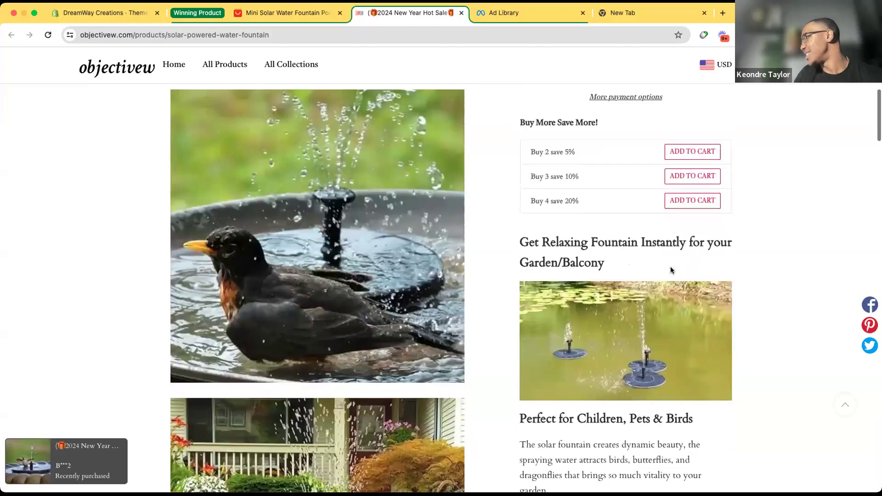
pyautogui.scroll(-20, 670, 270)
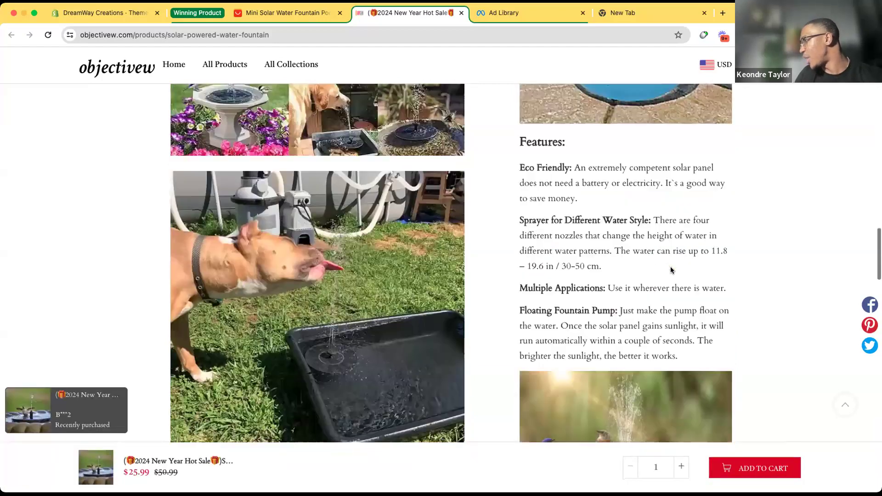
pyautogui.scroll(-15, 670, 270)
pyautogui.scroll(15, 671, 270)
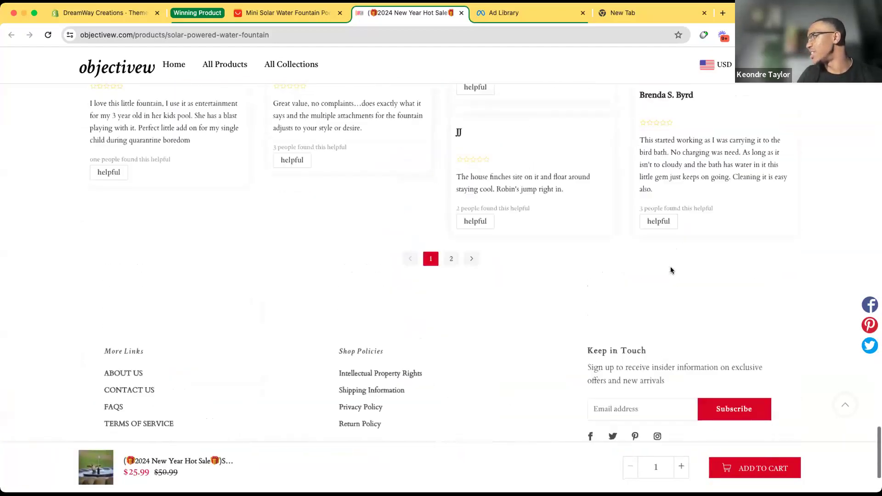
pyautogui.scroll(12, 670, 270)
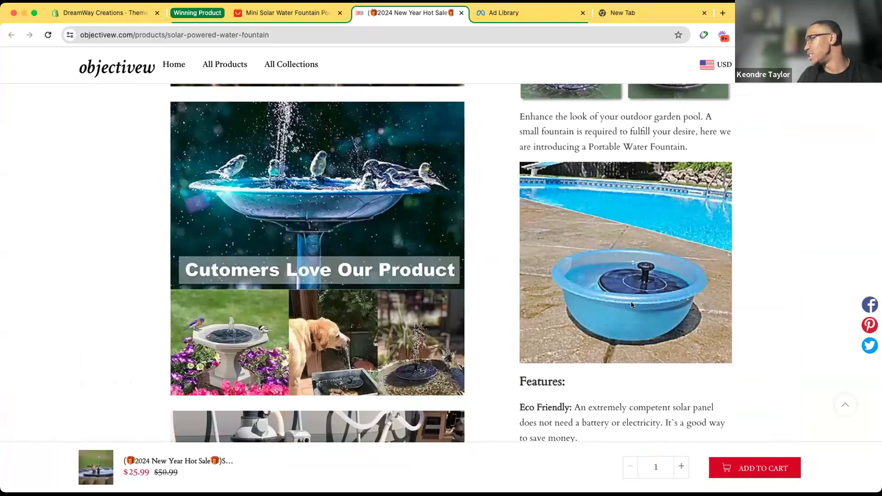
pyautogui.scroll(-3, 631, 302)
pyautogui.scroll(10, 630, 301)
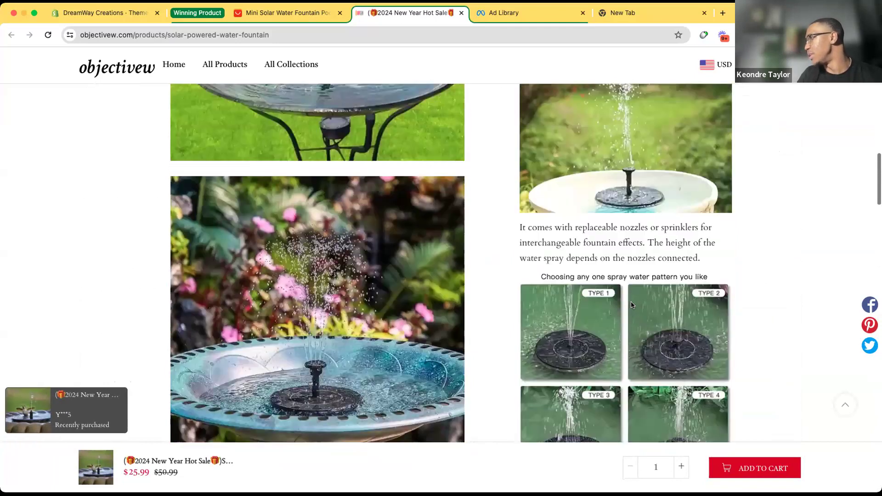
pyautogui.scroll(8, 630, 301)
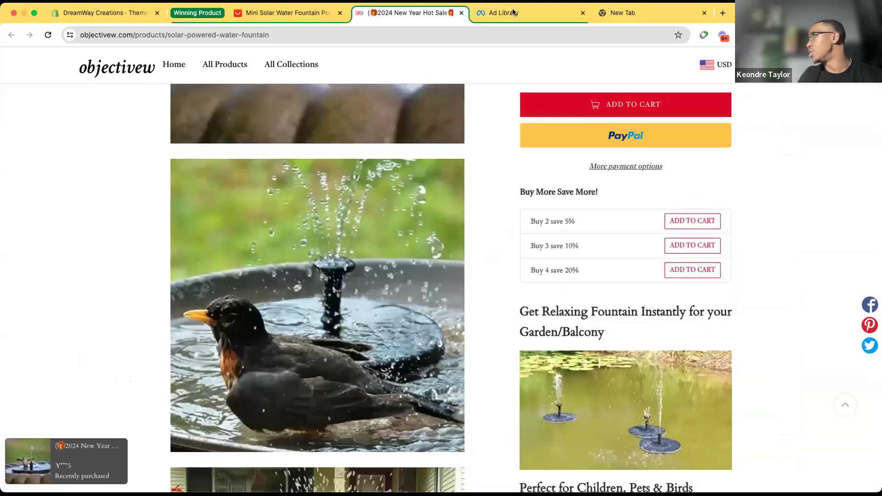
pyautogui.scroll(7, 560, 96)
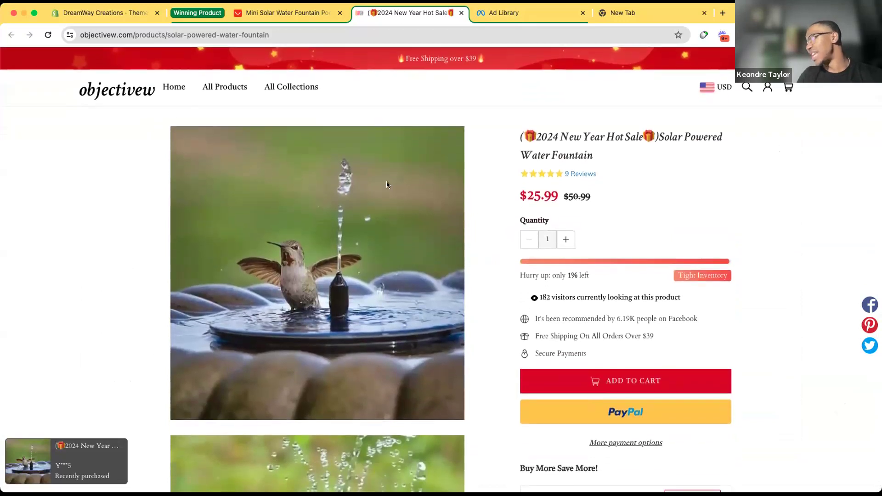
# Compare the AliExpress Mini Solar Water Fountain listing with Objectivew's product page.
pyautogui.click(287, 14)
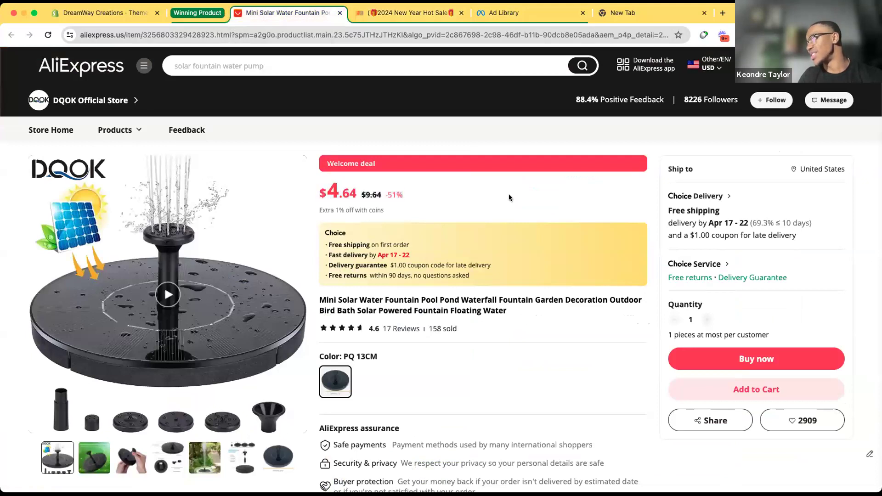
pyautogui.click(416, 11)
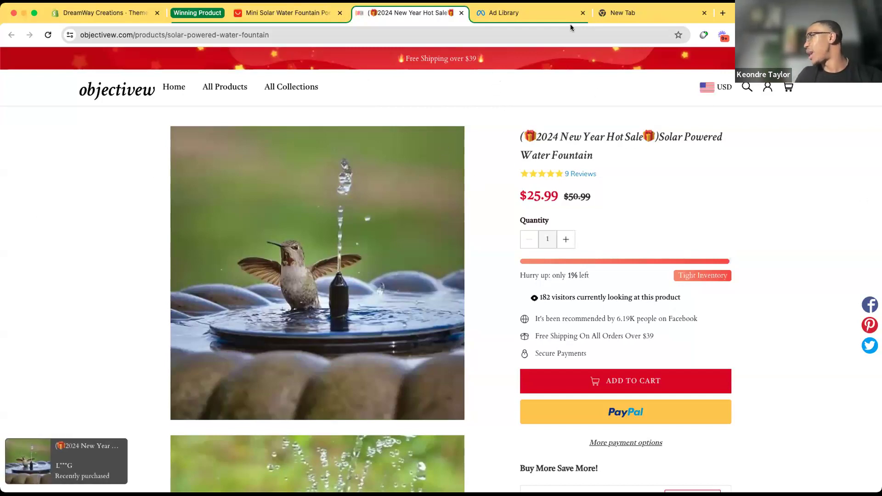
pyautogui.click(197, 13)
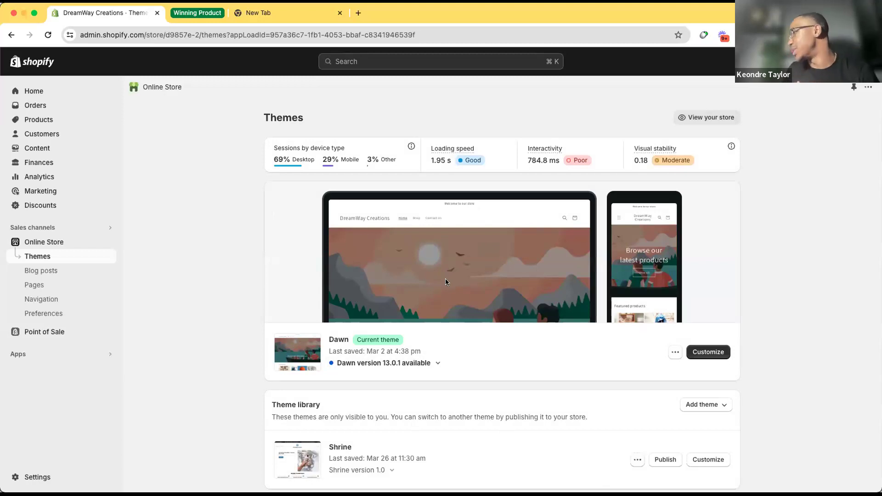
pyautogui.click(196, 14)
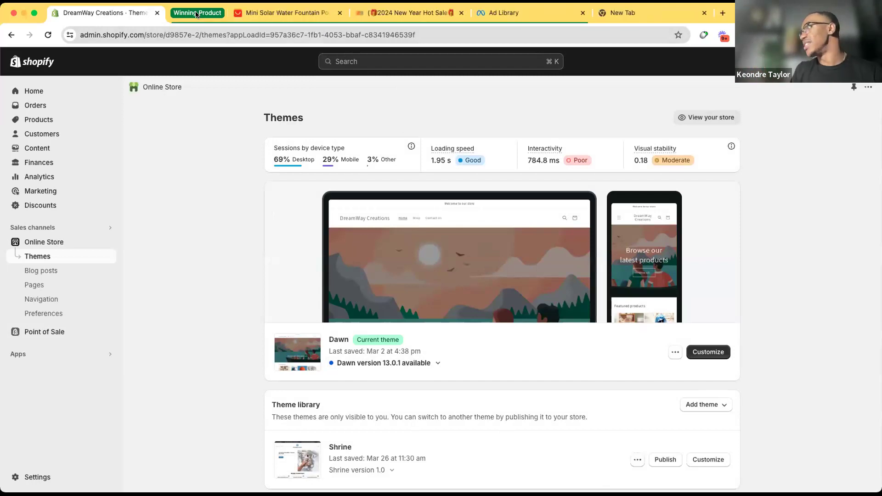
# Copy the web address of the AliExpress Mini Solar Water Fountain listing and collapse the Winning Product tab group.
pyautogui.click(289, 14)
pyautogui.click(303, 28)
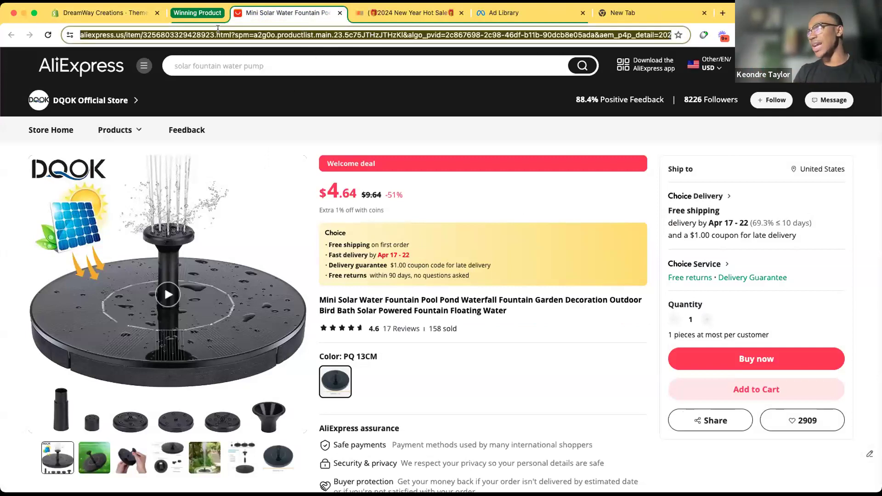
pyautogui.click(209, 16)
# Switch to the Shopify admin, launch DSers from the DSers-AliExpress Dropshipping app, and dismiss the TikTok trending promotion.
pyautogui.click(128, 13)
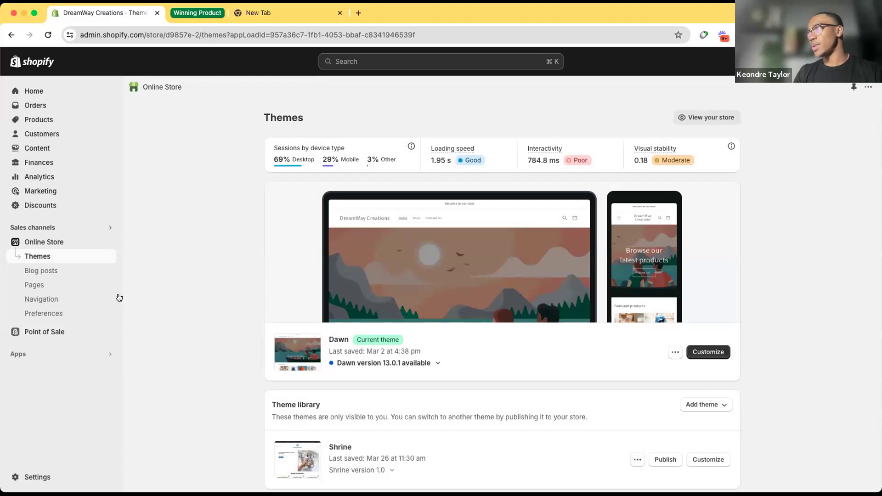
pyautogui.click(49, 355)
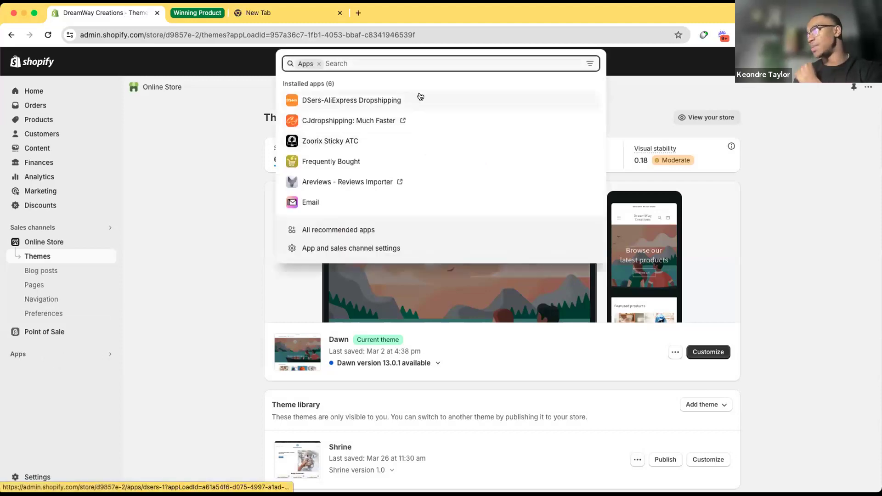
pyautogui.click(393, 102)
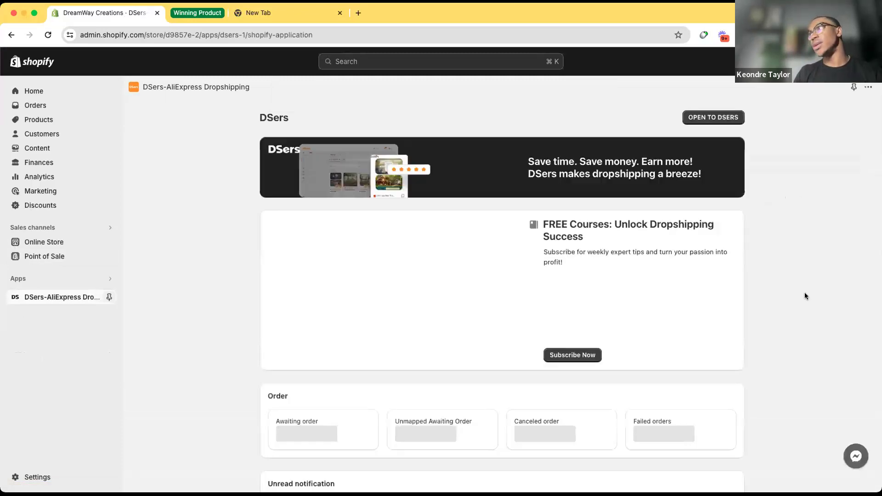
pyautogui.click(713, 117)
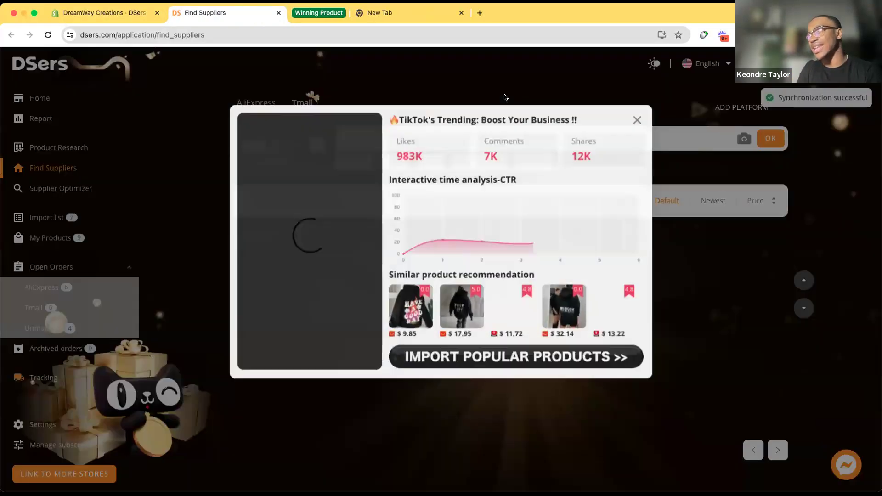
pyautogui.click(647, 113)
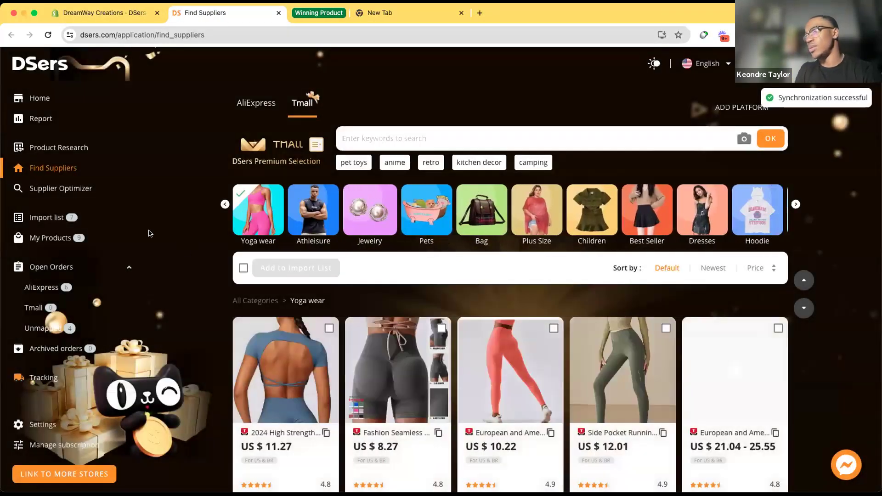
# Import the fountain into the DSers import list using the copied AliExpress product link.
pyautogui.click(54, 219)
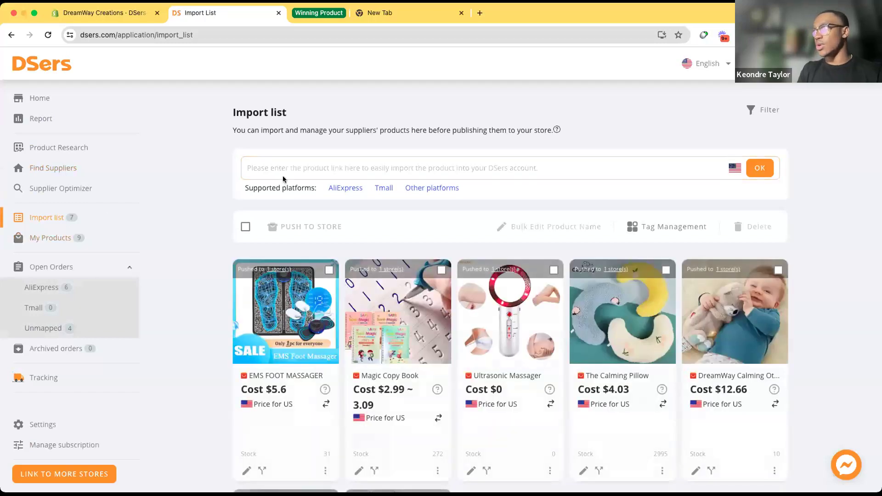
pyautogui.click(255, 179)
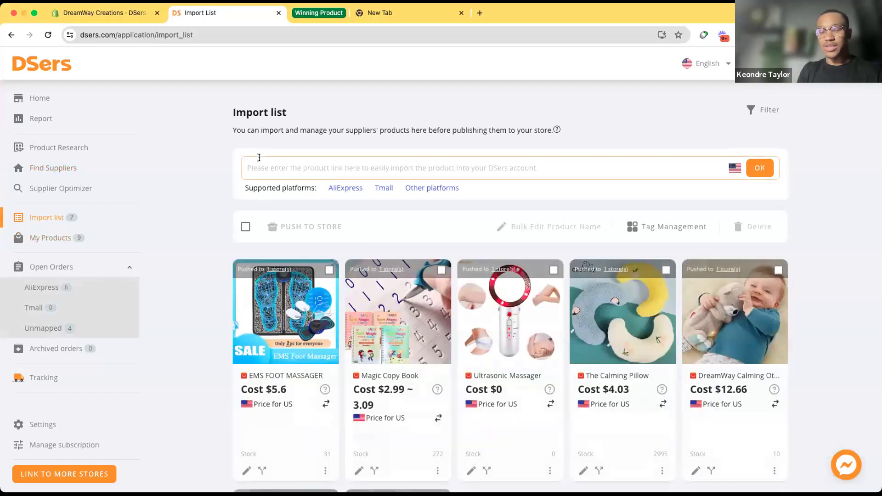
pyautogui.press('super+v')
pyautogui.click(755, 166)
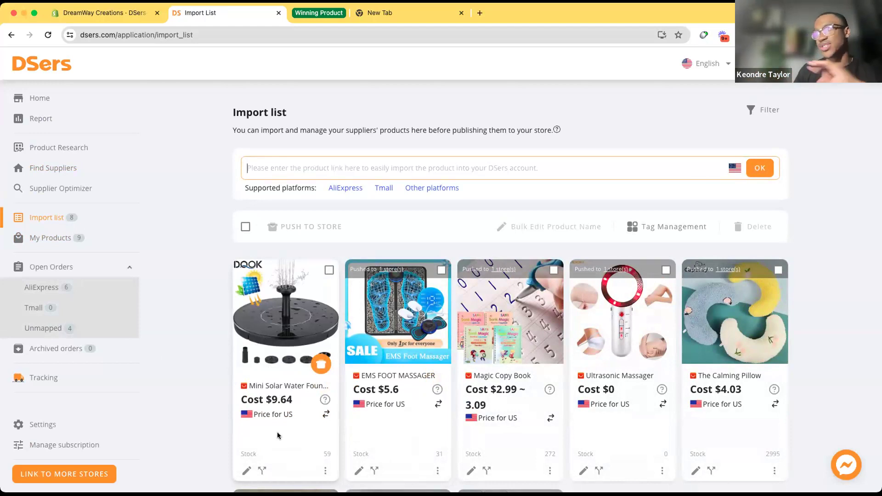
# Edit the imported fountain's product details and replace its title with "Solar Water Fountain".
pyautogui.click(246, 472)
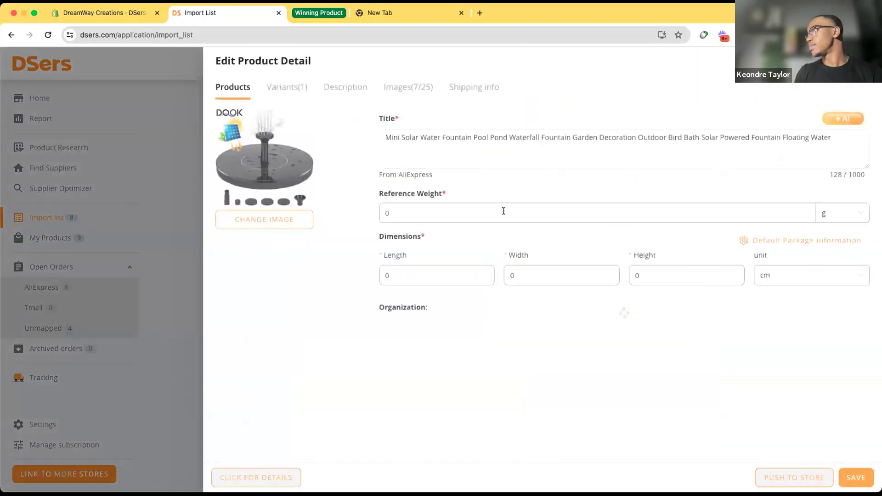
pyautogui.doubleClick(499, 137)
pyautogui.press('super+a')
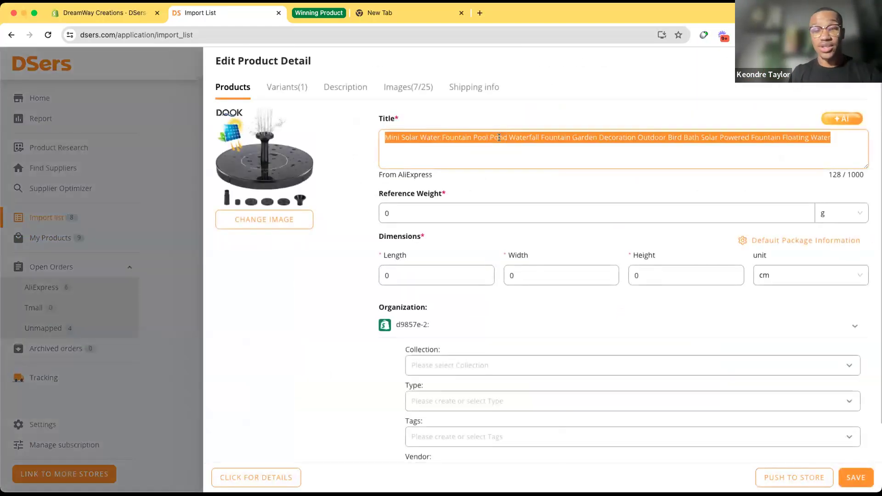
pyautogui.write('Sola')
pyautogui.press('BackSpace')
pyautogui.write('r Water Fountain')
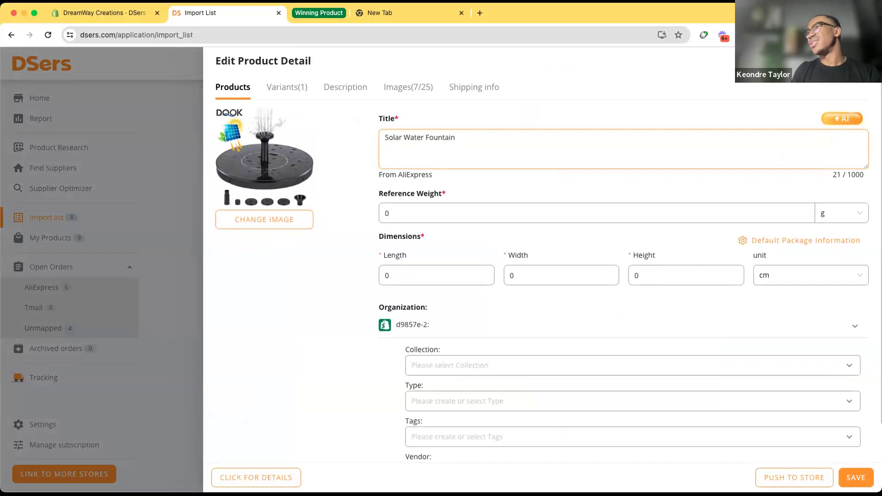
# Check the product title on Objectivew's fountain page and return to the DSers product editor.
pyautogui.click(314, 12)
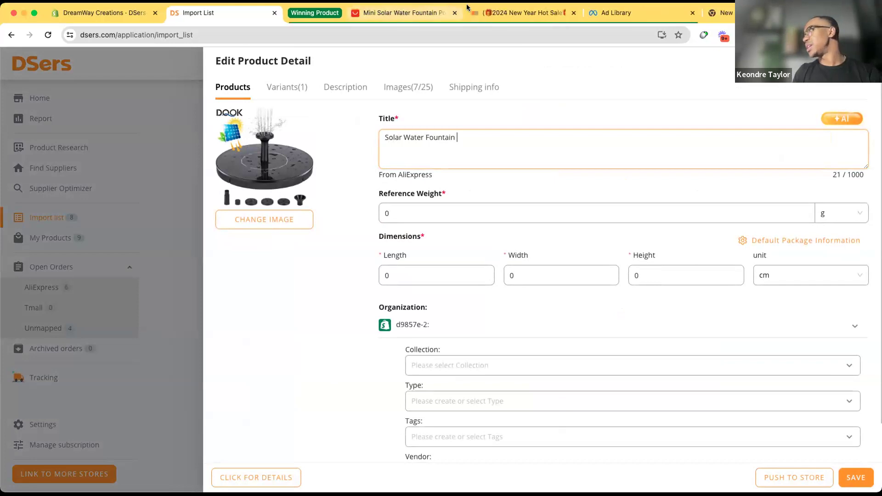
pyautogui.click(522, 15)
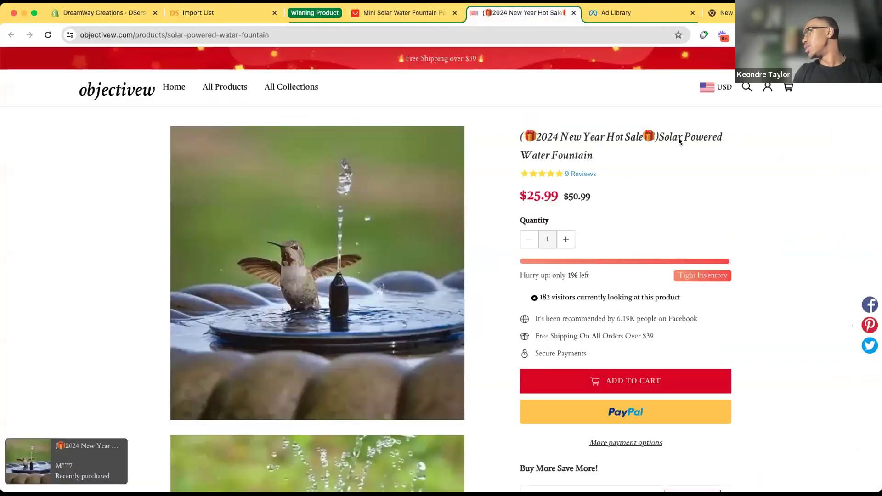
pyautogui.click(202, 13)
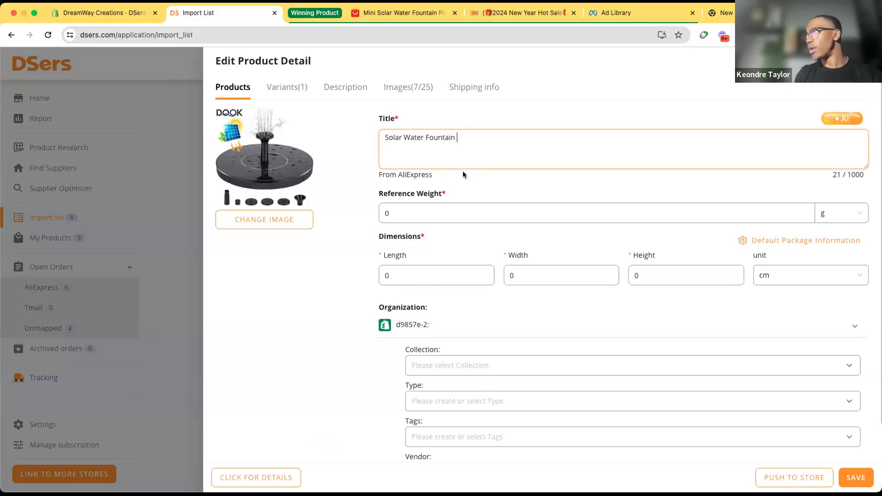
# Check Objectivew's fountain price and set the imported PQ 13CM variant's price to 24.99.
pyautogui.click(289, 88)
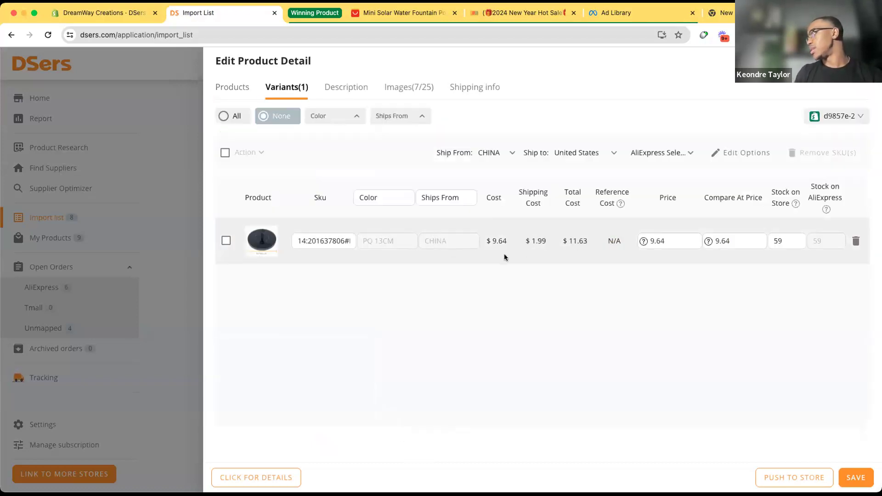
pyautogui.doubleClick(655, 241)
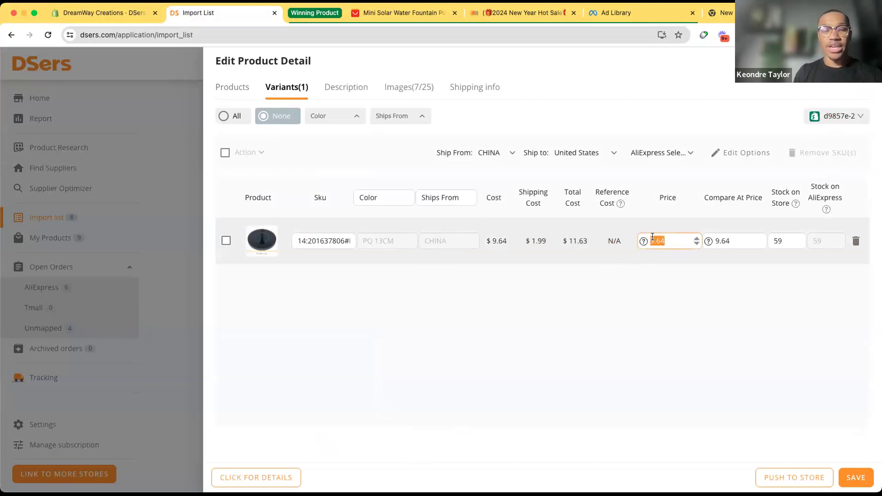
pyautogui.click(508, 17)
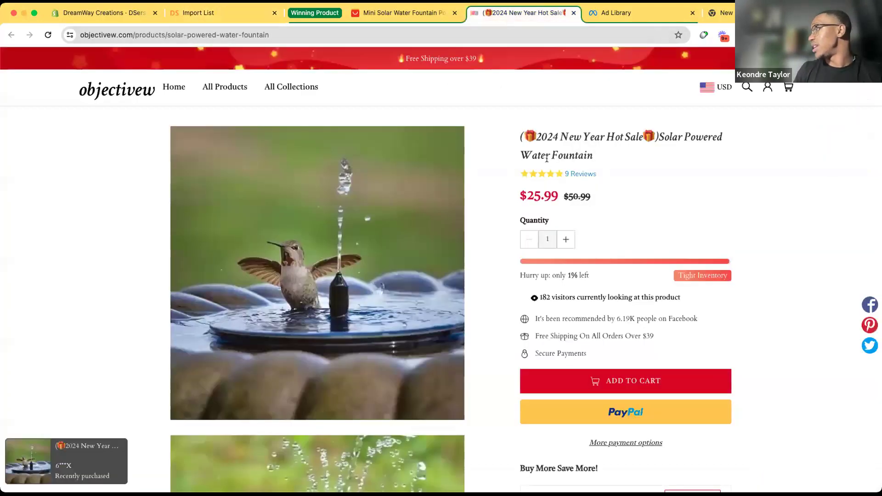
pyautogui.doubleClick(556, 196)
pyautogui.click(606, 212)
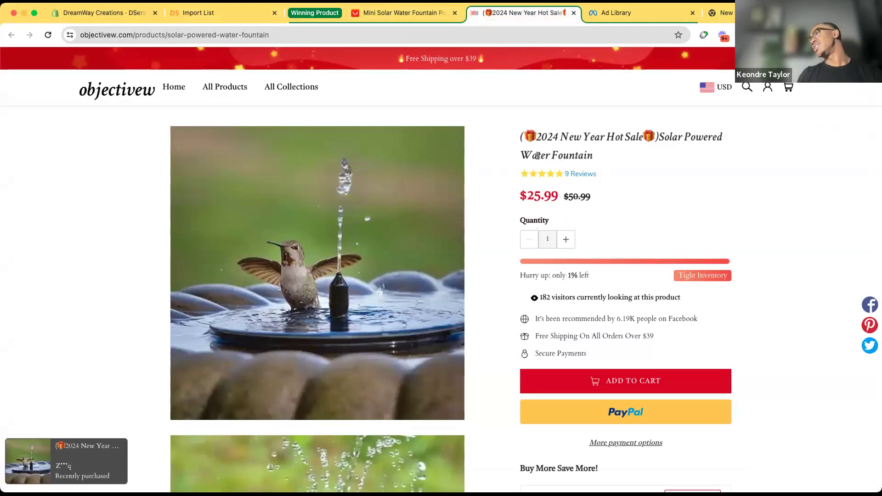
pyautogui.click(235, 18)
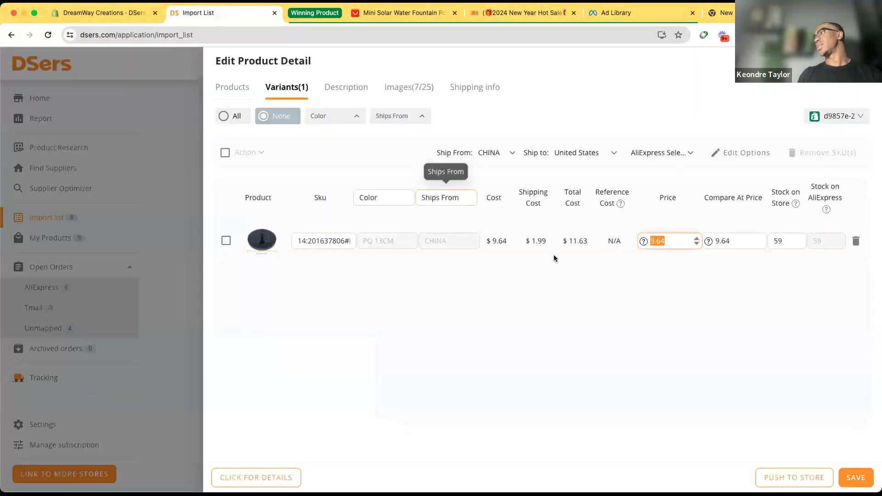
pyautogui.write('24.99')
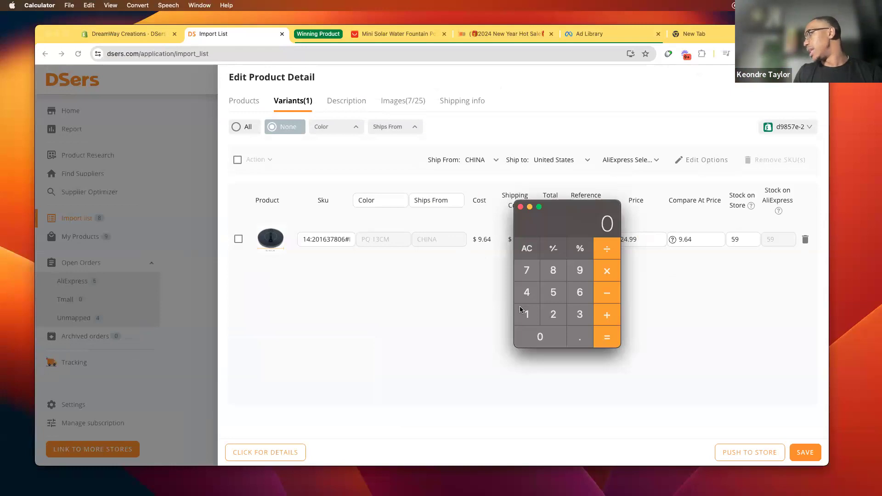
pyautogui.doubleClick(521, 310)
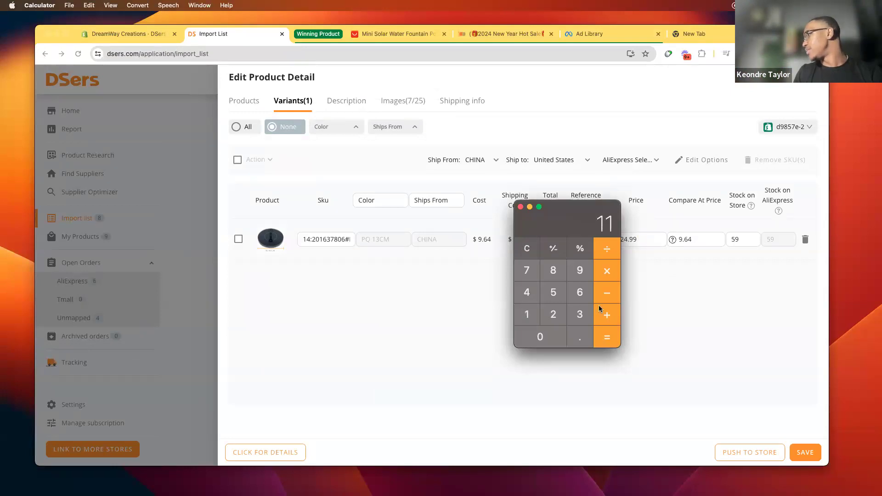
pyautogui.click(582, 352)
pyautogui.hotkey('ctrl', 'Up')
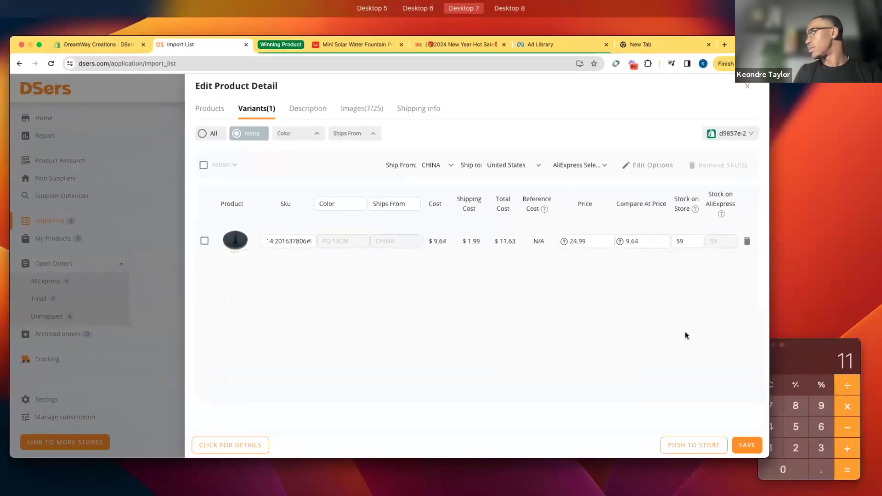
pyautogui.click(849, 406)
pyautogui.click(527, 249)
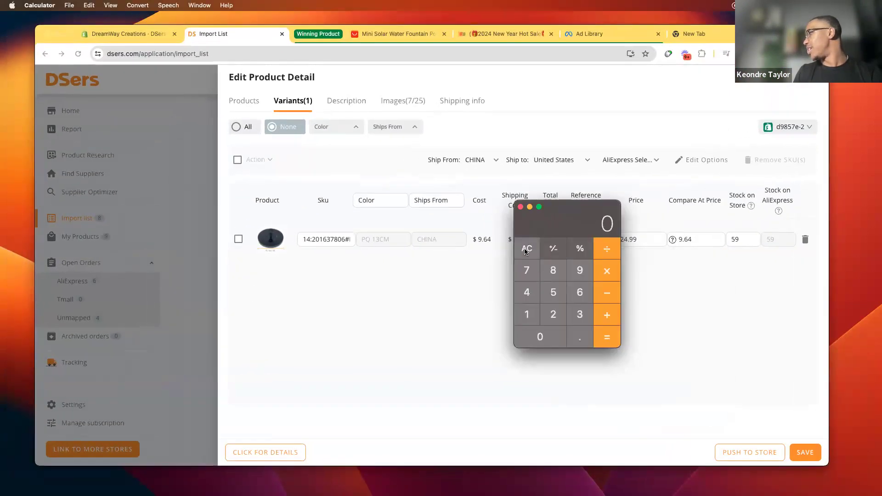
# Multiply the variant's total cost of 11.63 by 2.5 in Calculator, then close the calculator.
pyautogui.click(526, 316)
pyautogui.click(527, 315)
pyautogui.click(580, 337)
pyautogui.click(580, 293)
pyautogui.click(580, 315)
pyautogui.click(607, 271)
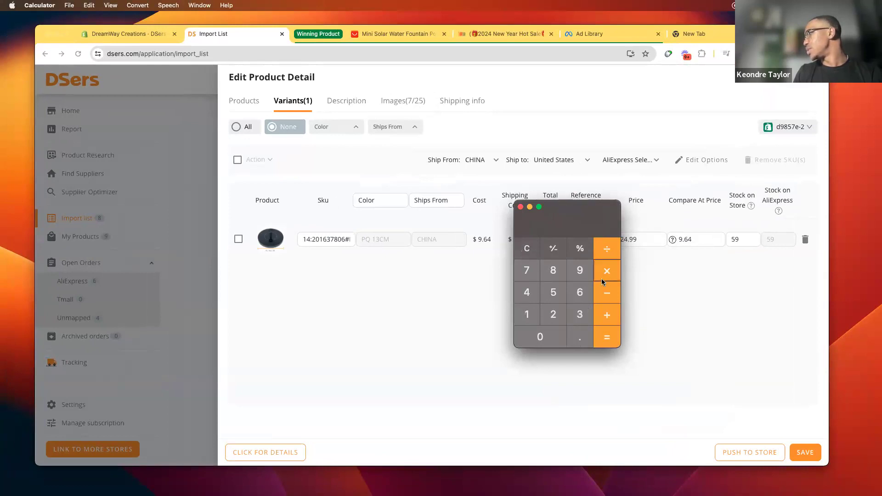
pyautogui.click(554, 316)
pyautogui.click(581, 337)
pyautogui.click(555, 292)
pyautogui.click(608, 338)
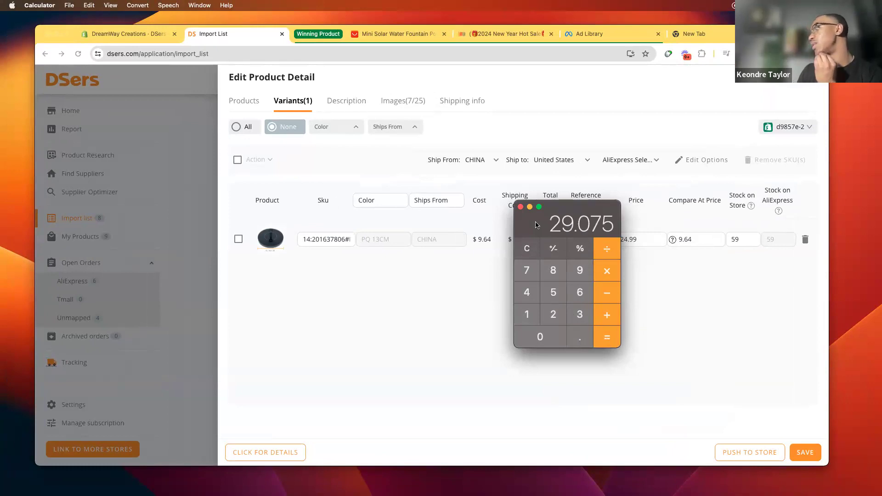
pyautogui.click(520, 206)
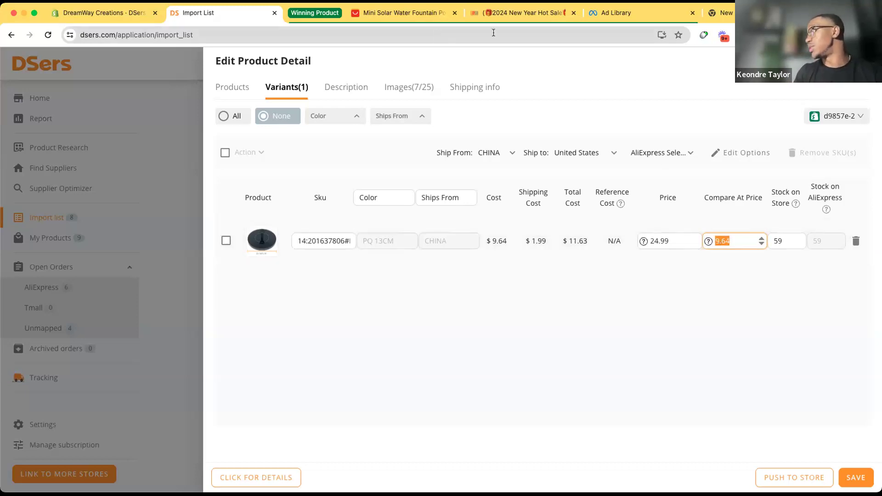
# Examine the competitors' active solar water fountain ads in the Meta Ad Library, including those from Runaivete.shop and Objectivew.
pyautogui.click(628, 11)
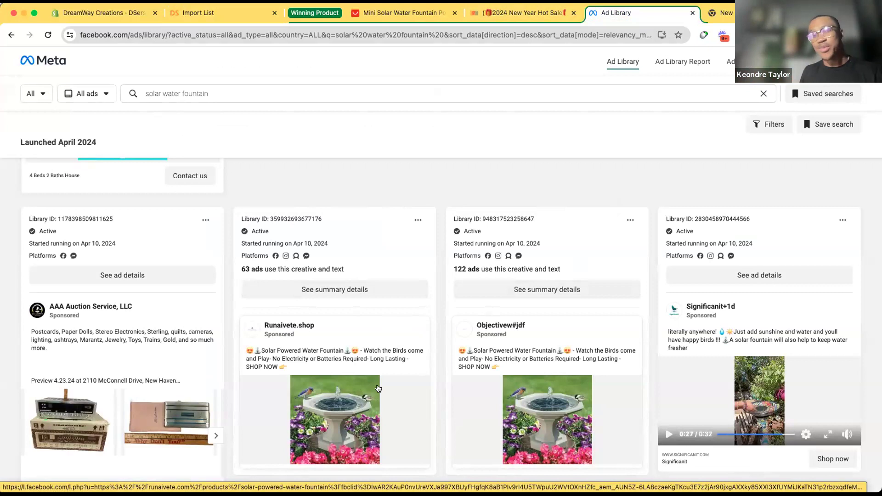
pyautogui.scroll(-6, 379, 389)
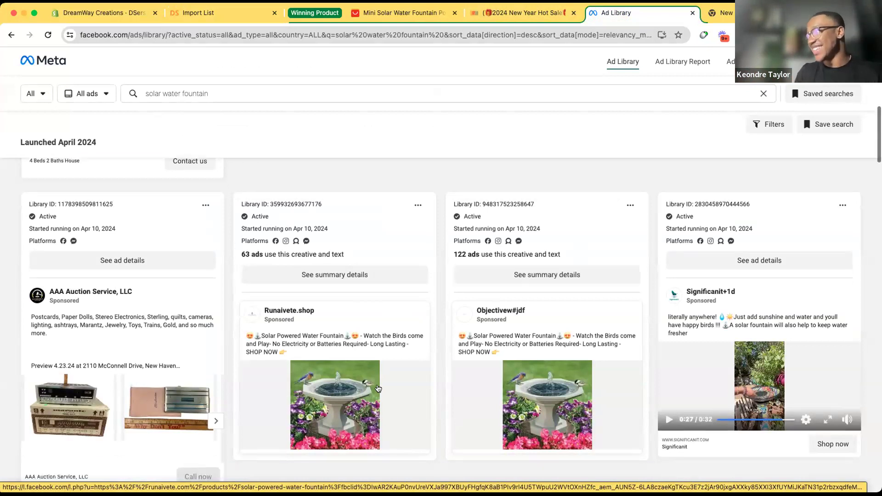
pyautogui.scroll(4, 380, 387)
pyautogui.scroll(3, 378, 387)
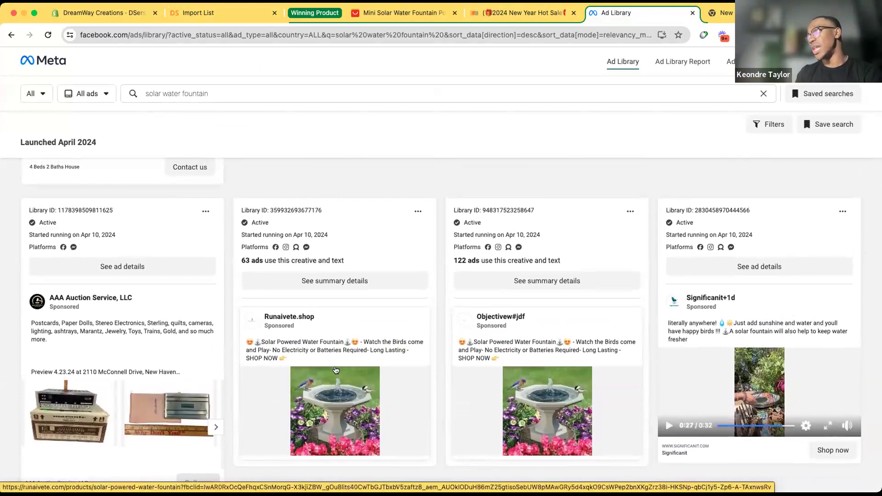
pyautogui.scroll(-3, 384, 335)
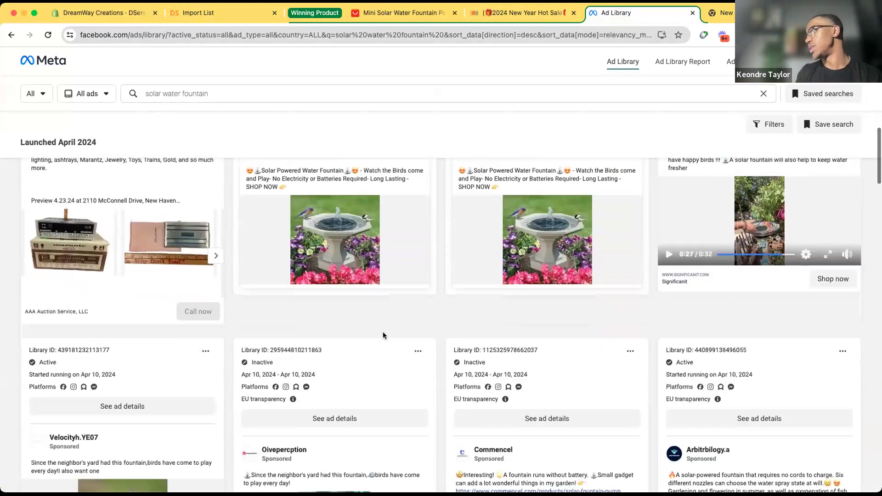
pyautogui.scroll(-3, 383, 336)
pyautogui.scroll(5, 384, 336)
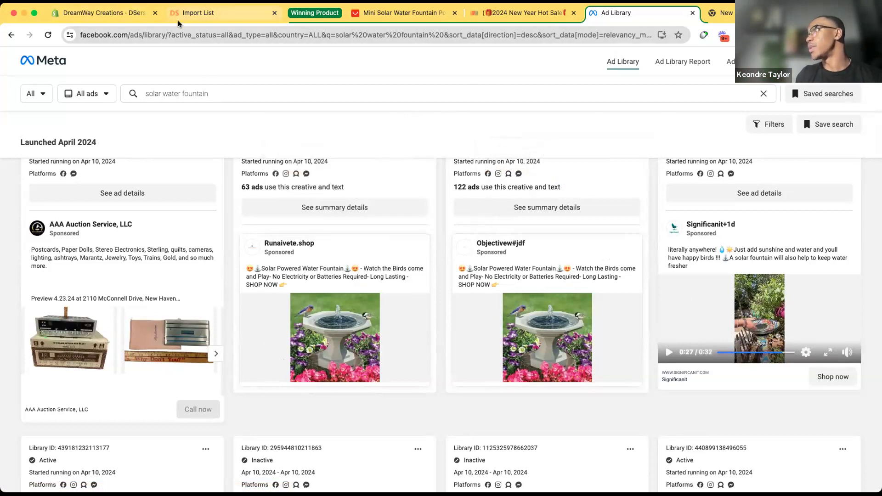
# Collapse the Winning Product tab group, return to the DSers import list and set the PQ 13CM variant's compare-at price to 49.99.
pyautogui.click(314, 13)
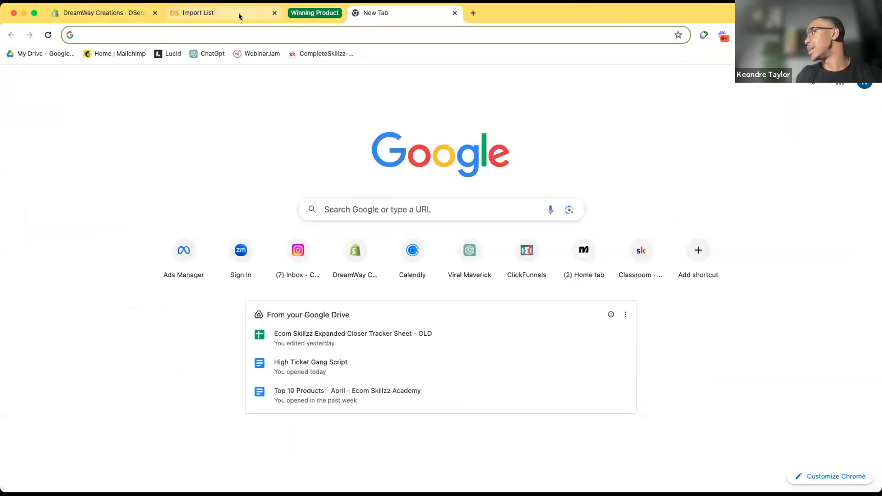
pyautogui.click(239, 13)
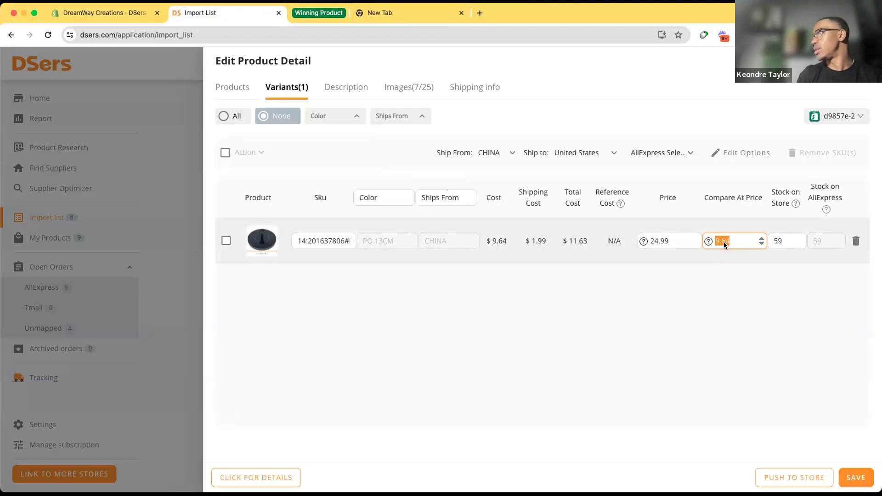
pyautogui.write('49')
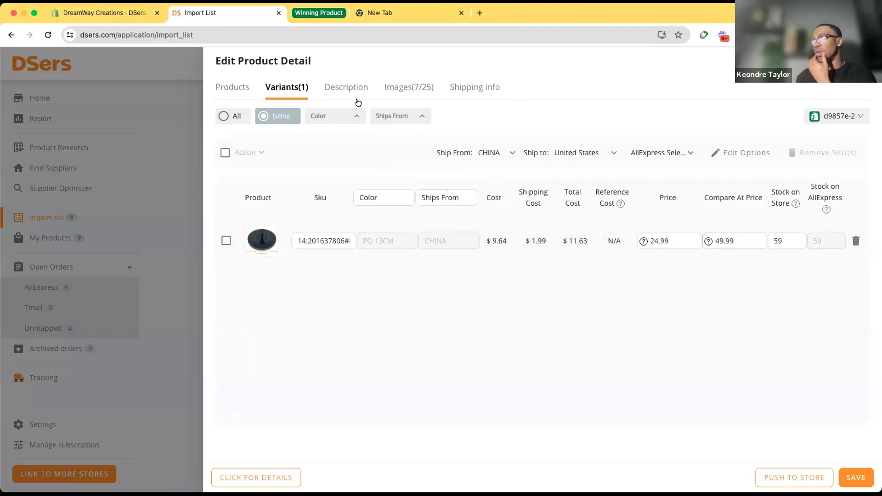
# Clear all supplier text from the Specifications and Overview sections of the product description.
pyautogui.click(348, 88)
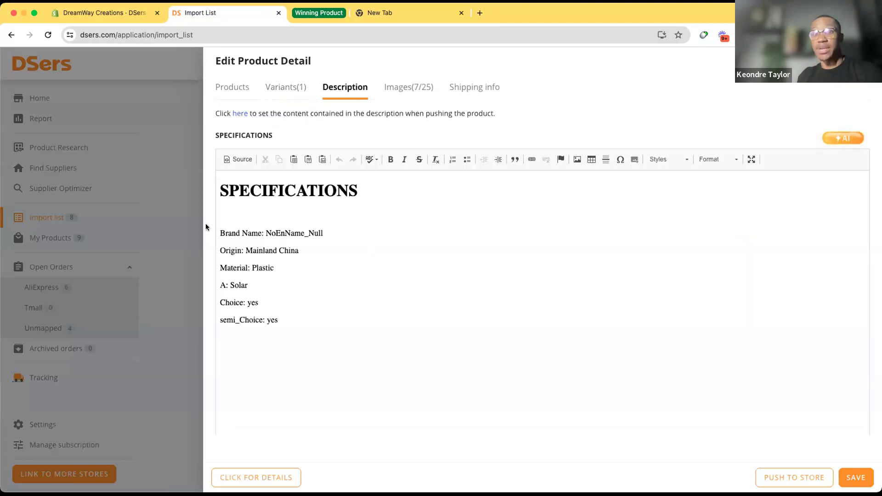
pyautogui.moveTo(220, 183); pyautogui.dragTo(348, 420)
pyautogui.press('BackSpace')
pyautogui.scroll(-10, 336, 368)
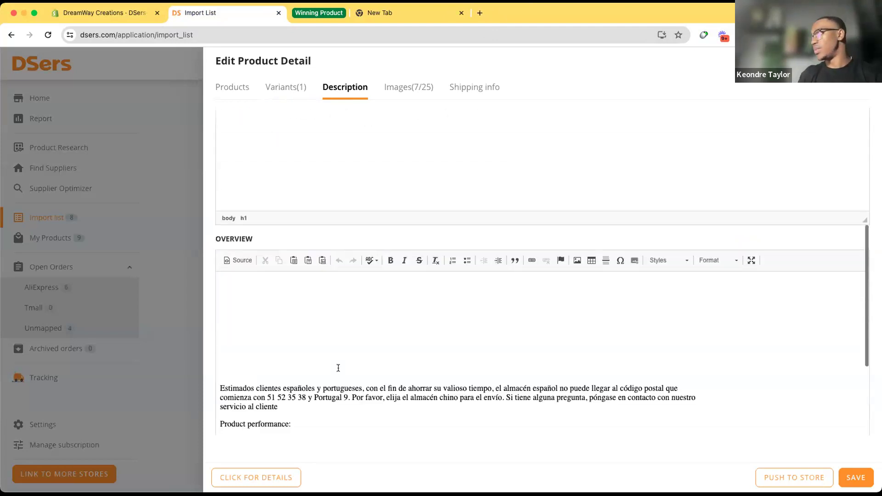
pyautogui.moveTo(217, 283); pyautogui.dragTo(475, 449)
pyautogui.press('BackSpace')
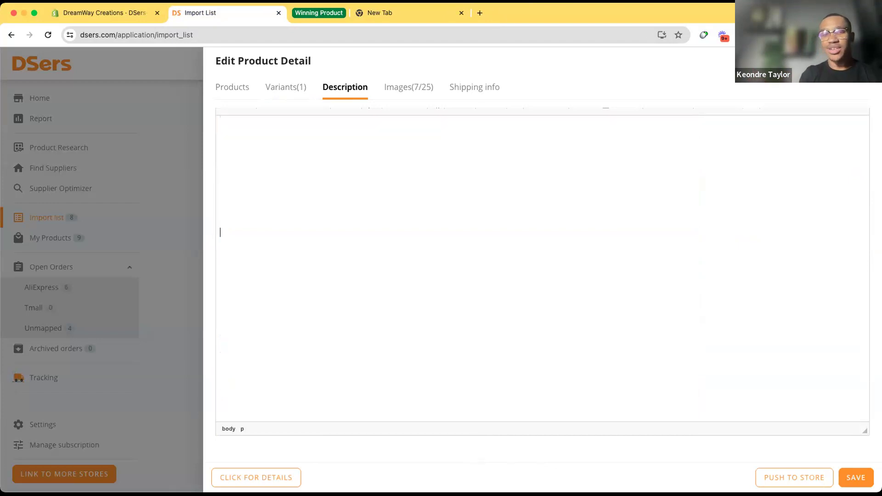
pyautogui.scroll(2, 499, 298)
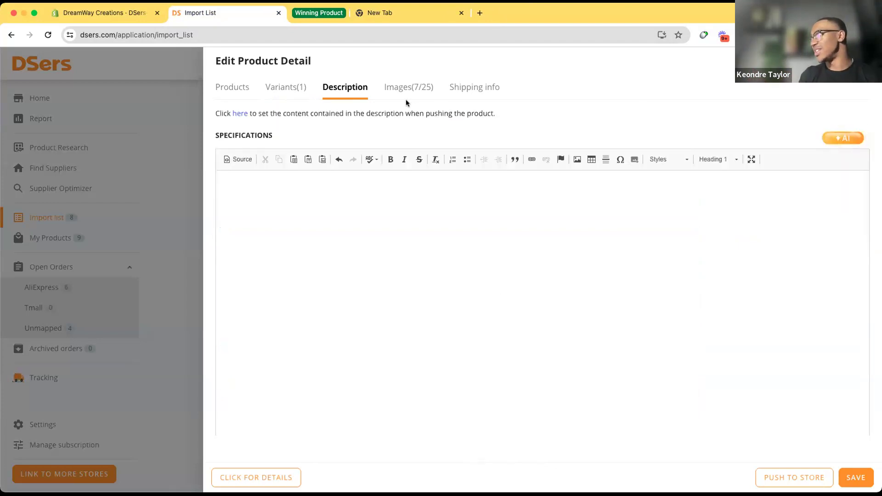
# Exclude the DOOK-branded cover image from the pictures sent to the store and look through the other product images.
pyautogui.click(398, 88)
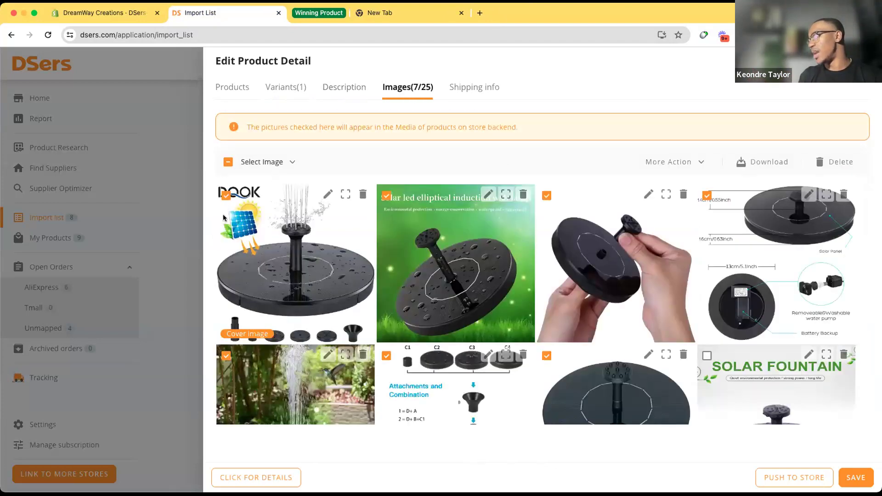
pyautogui.click(223, 196)
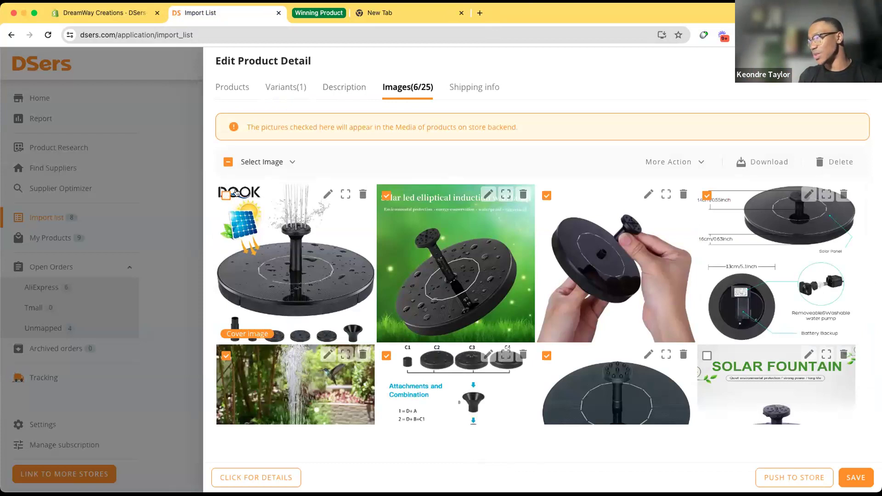
pyautogui.scroll(-1, 463, 274)
pyautogui.scroll(5, 462, 274)
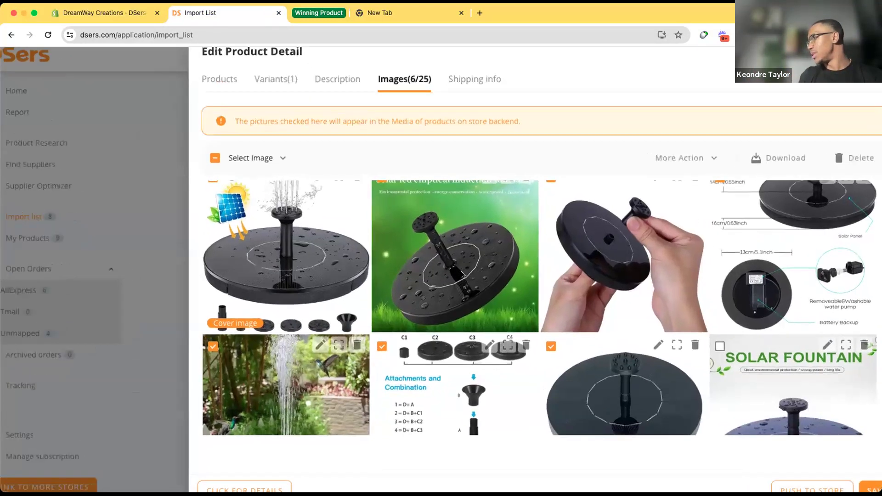
pyautogui.scroll(-5, 462, 275)
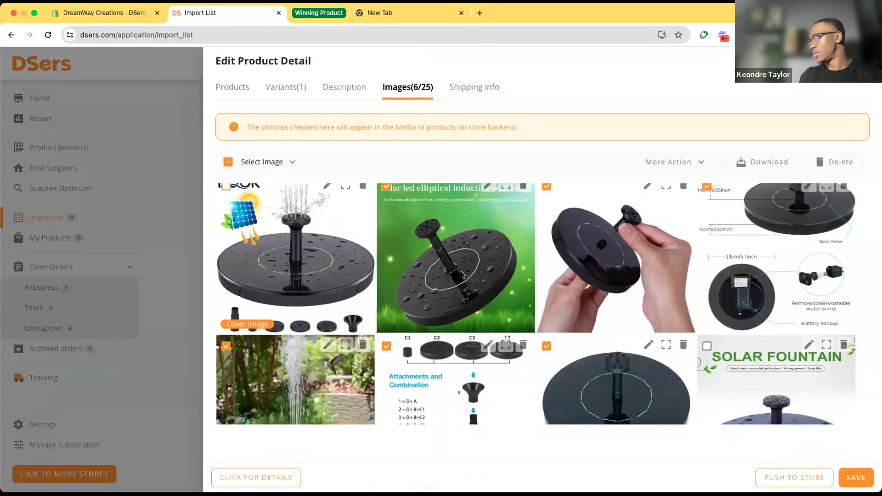
pyautogui.scroll(-1, 437, 310)
pyautogui.scroll(1, 437, 310)
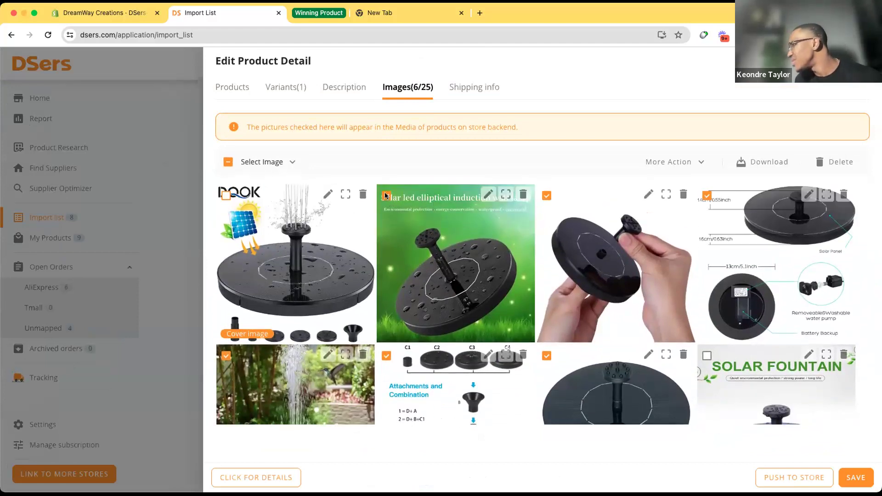
pyautogui.scroll(-2, 431, 305)
pyautogui.scroll(-6, 430, 303)
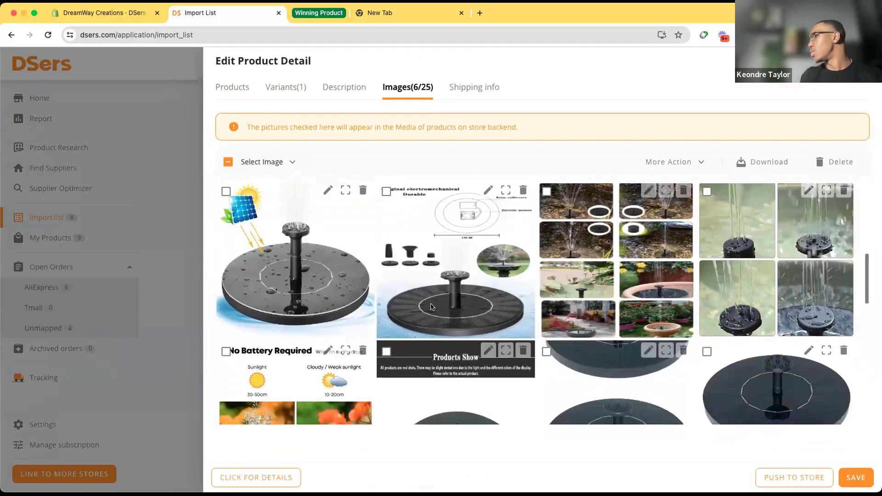
pyautogui.scroll(8, 431, 303)
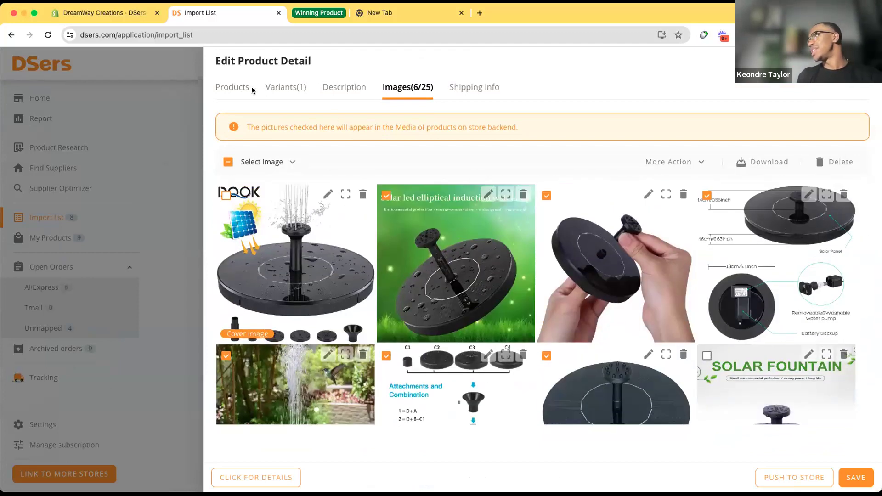
# Review the fountain's title, variant prices, description and images once more, and save the product details.
pyautogui.click(233, 87)
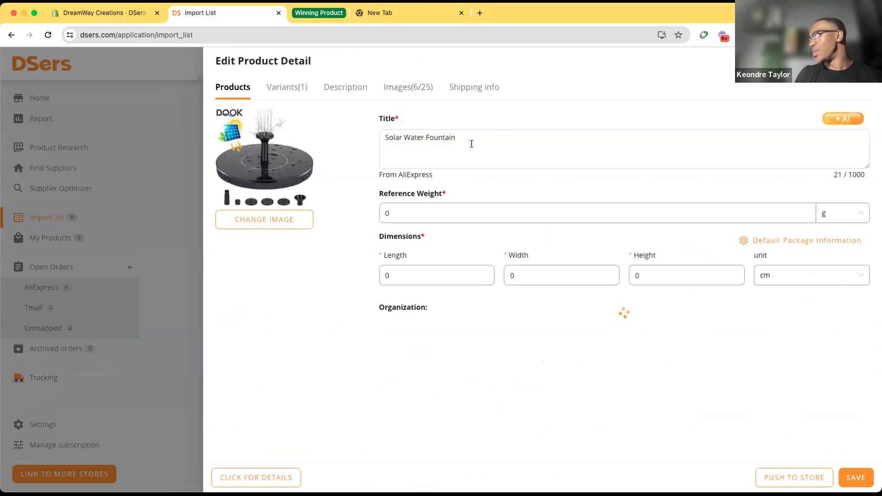
pyautogui.click(295, 87)
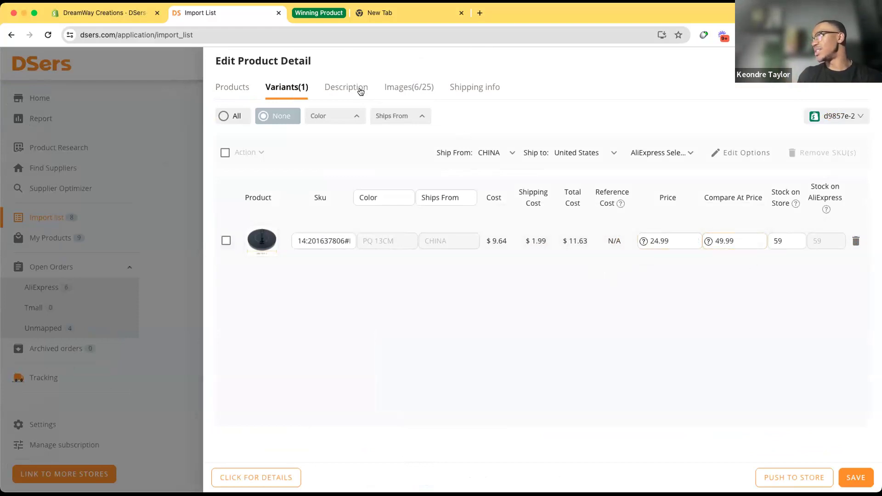
pyautogui.click(345, 88)
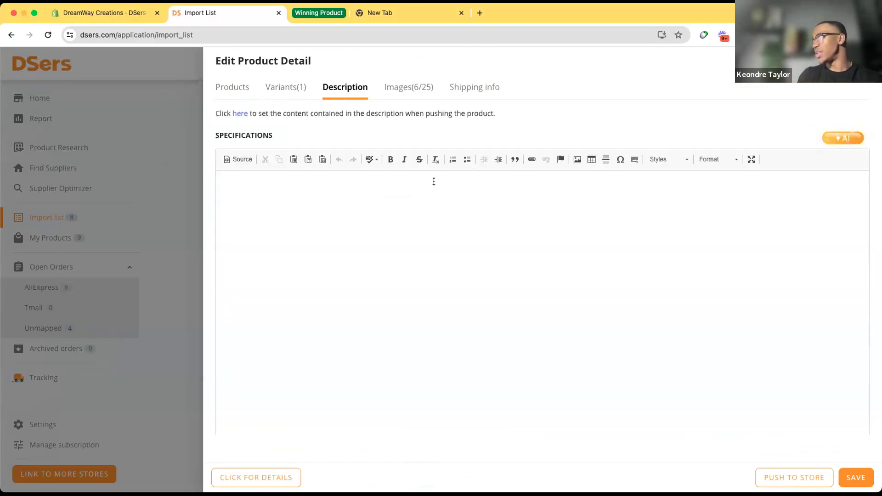
pyautogui.click(407, 87)
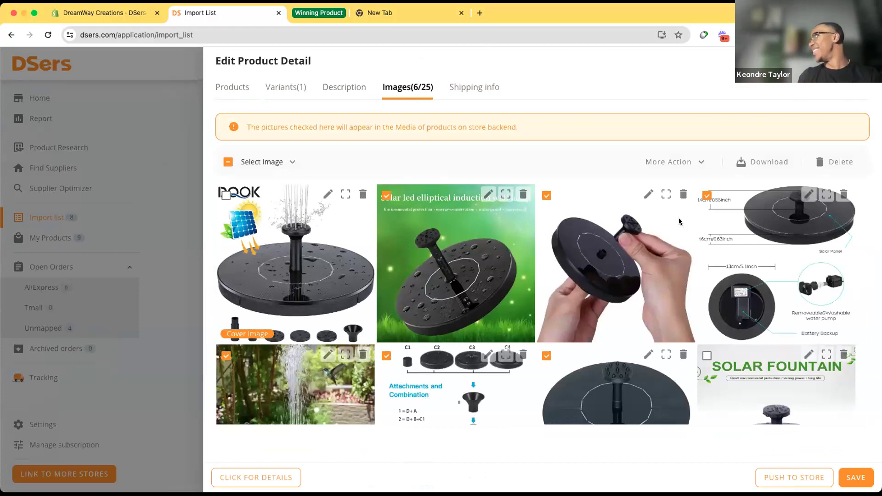
pyautogui.click(855, 478)
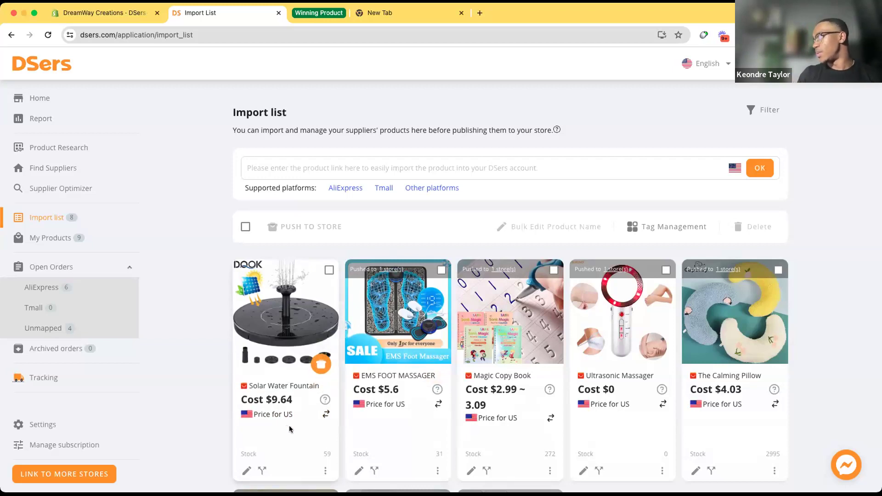
# Push the Solar Water Fountain to the Shopify store, close the push summary and switch to the Shopify admin.
pyautogui.click(323, 363)
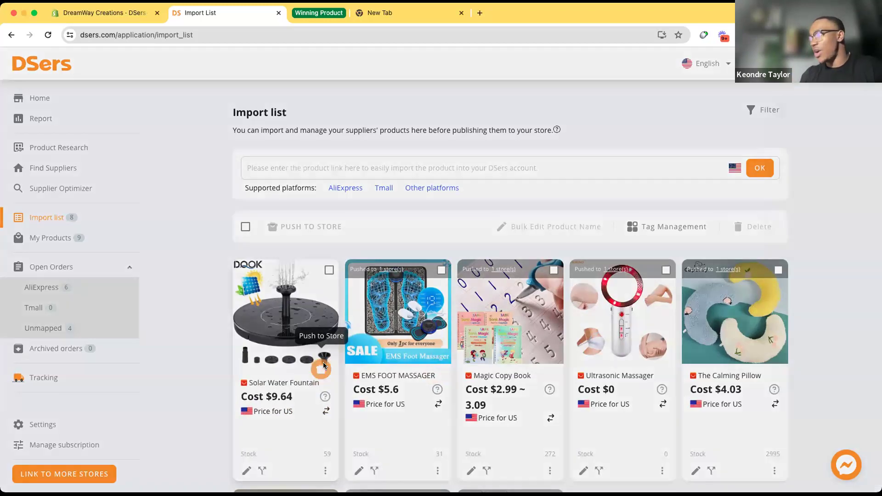
pyautogui.click(617, 399)
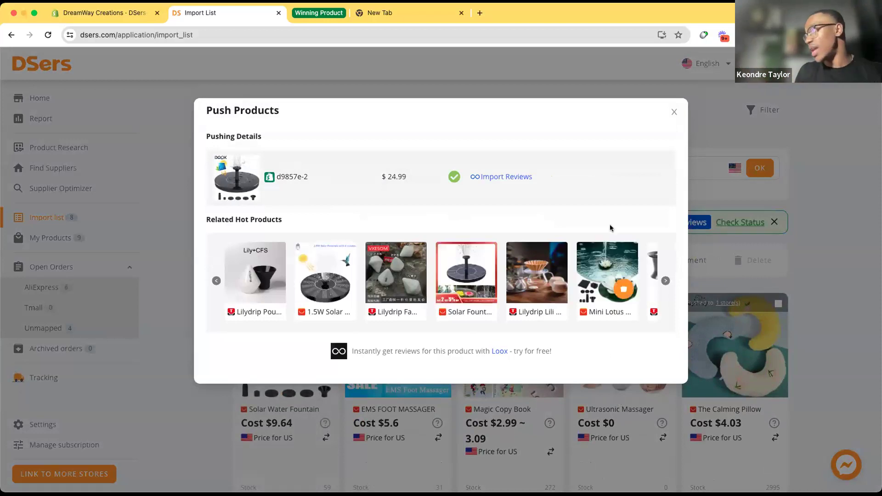
pyautogui.click(672, 112)
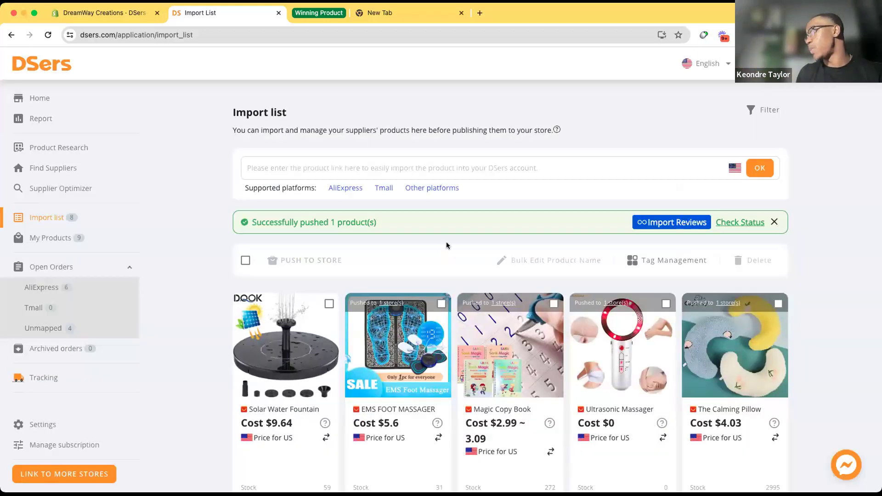
pyautogui.moveTo(233, 222); pyautogui.dragTo(381, 225)
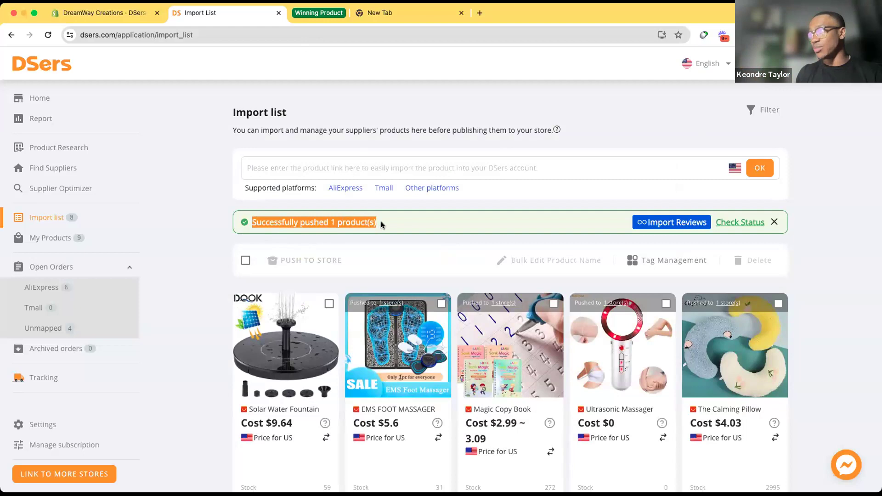
pyautogui.click(100, 13)
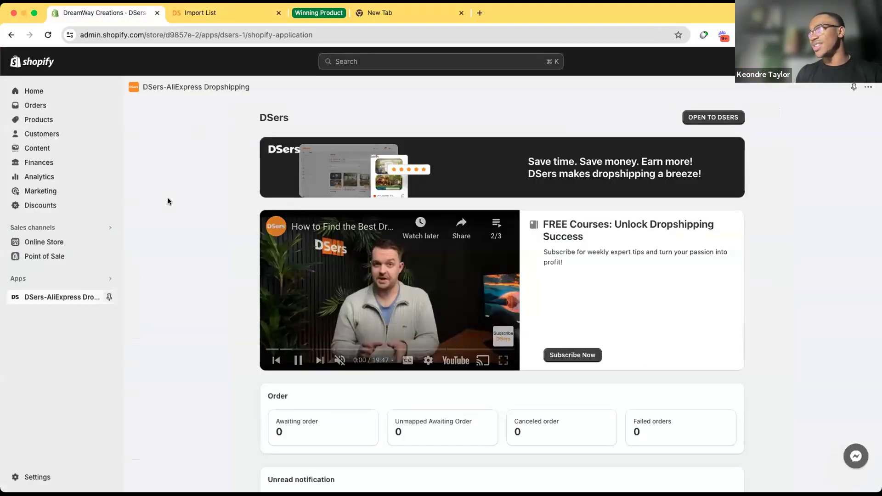
# Open the Solar Water Fountain from the store's product list.
pyautogui.click(59, 122)
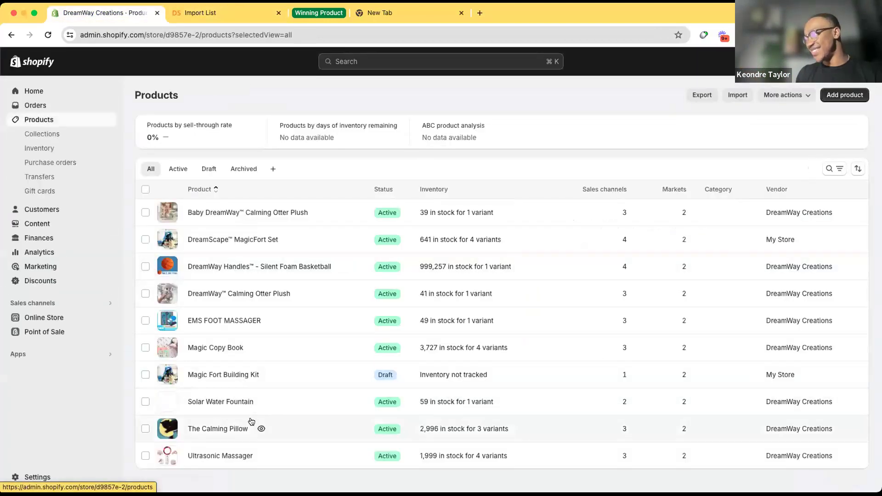
pyautogui.click(216, 403)
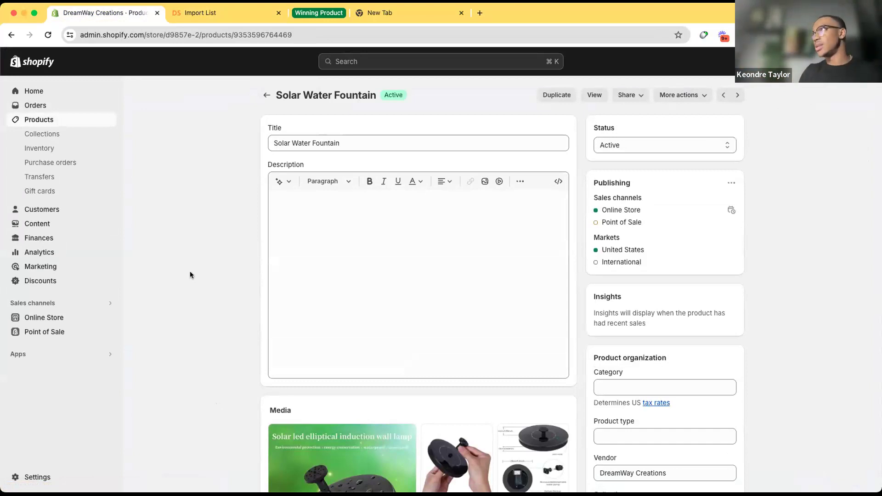
pyautogui.click(480, 13)
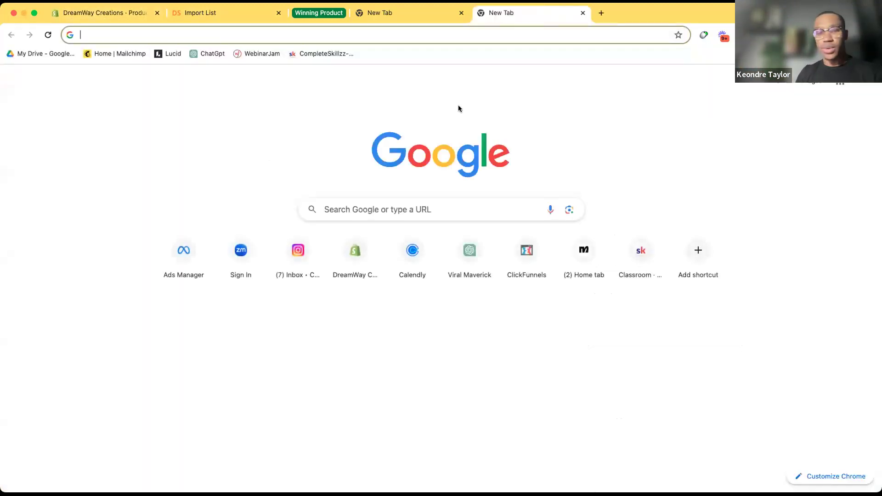
pyautogui.write('prod')
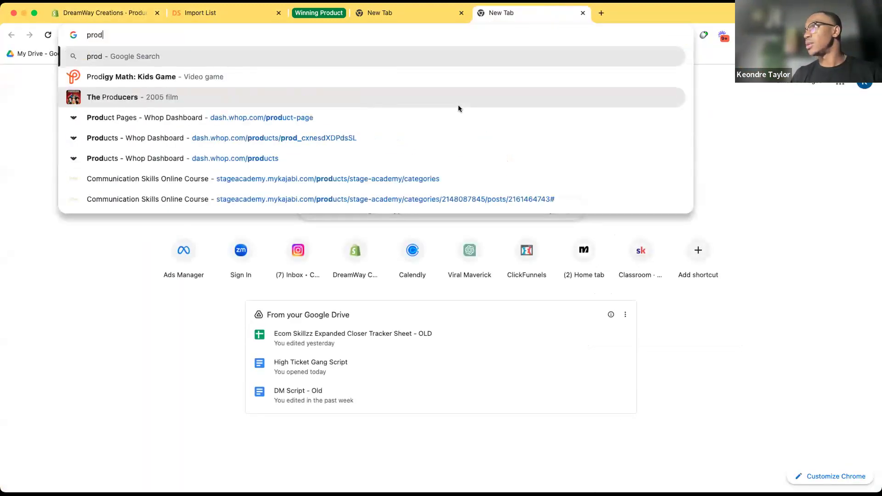
pyautogui.write('uct tester')
pyautogui.press('BackSpace')
pyautogui.write('template')
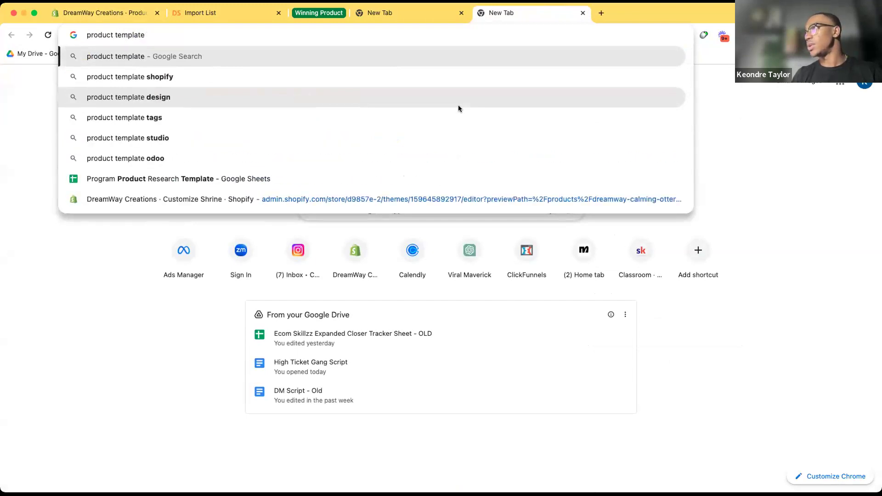
pyautogui.press('Return')
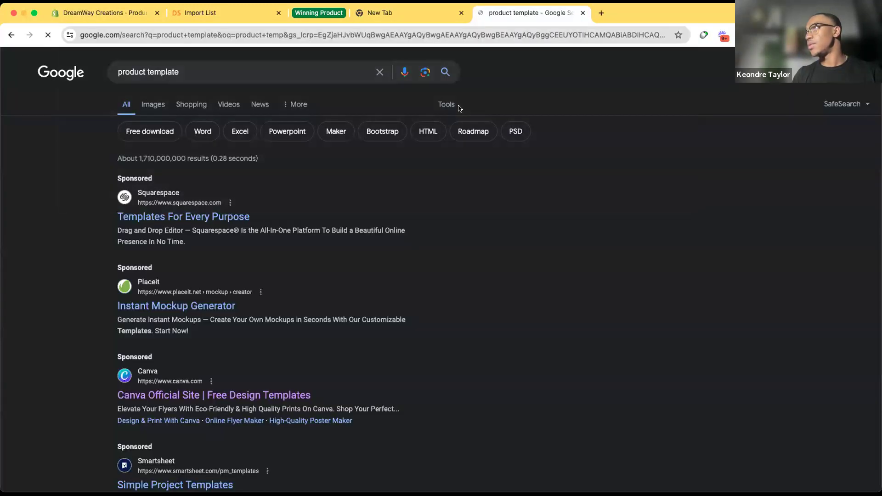
pyautogui.click(583, 13)
# Place the cursor in the empty description, then expand the Winning Product tab group and examine the fountain headline on the objectivew product page.
pyautogui.click(425, 249)
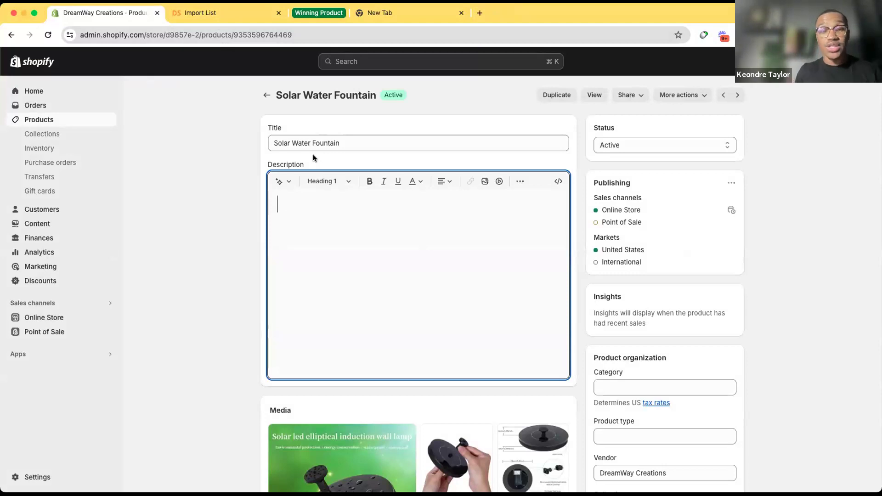
pyautogui.click(318, 13)
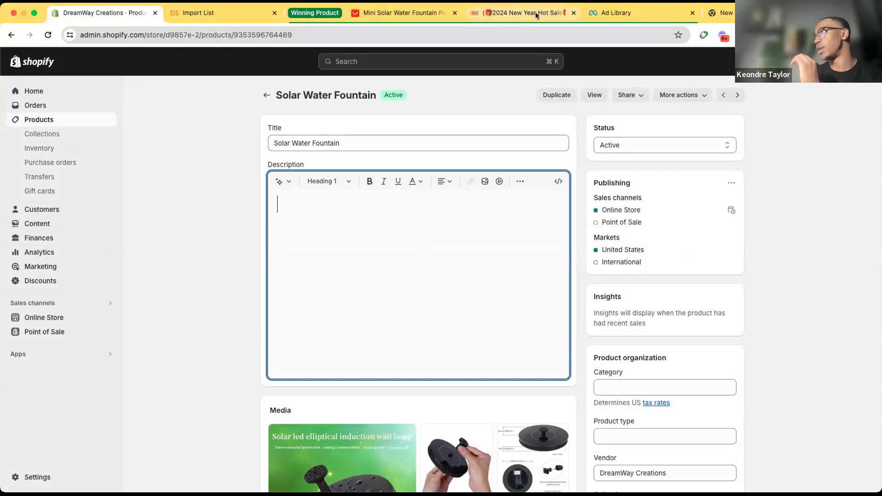
pyautogui.click(536, 14)
pyautogui.scroll(-7, 558, 225)
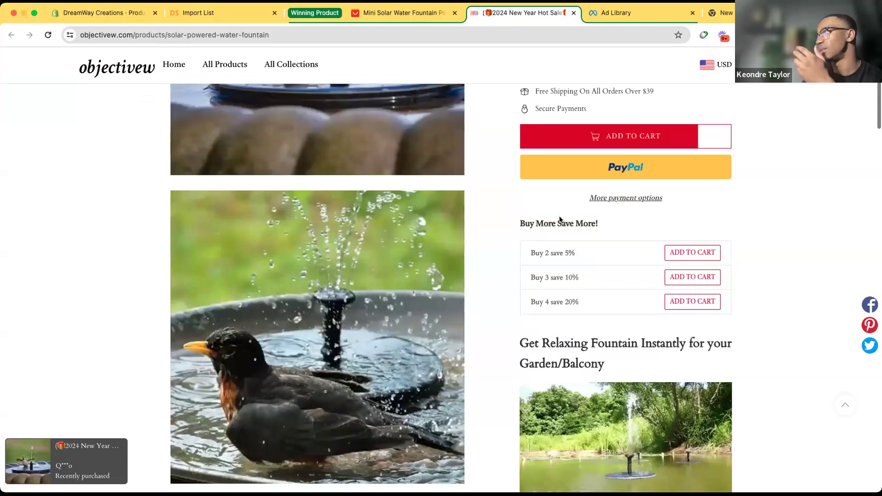
pyautogui.scroll(-1, 607, 379)
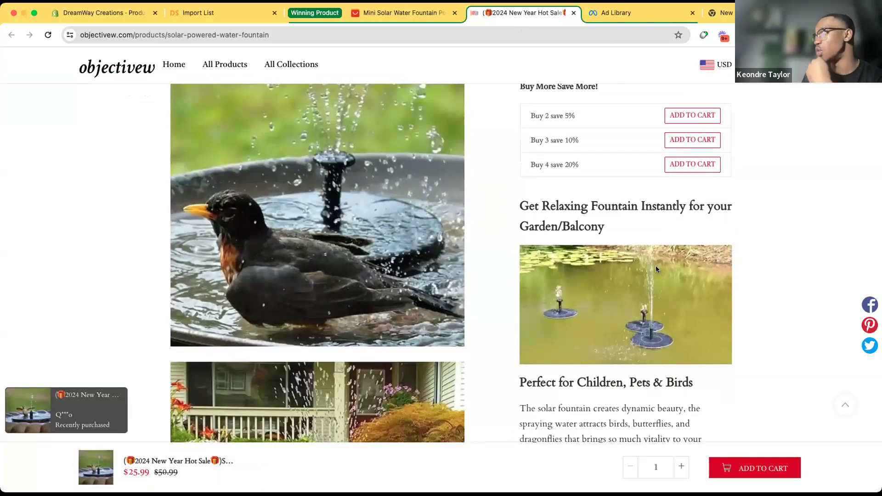
pyautogui.moveTo(643, 236); pyautogui.dragTo(509, 205)
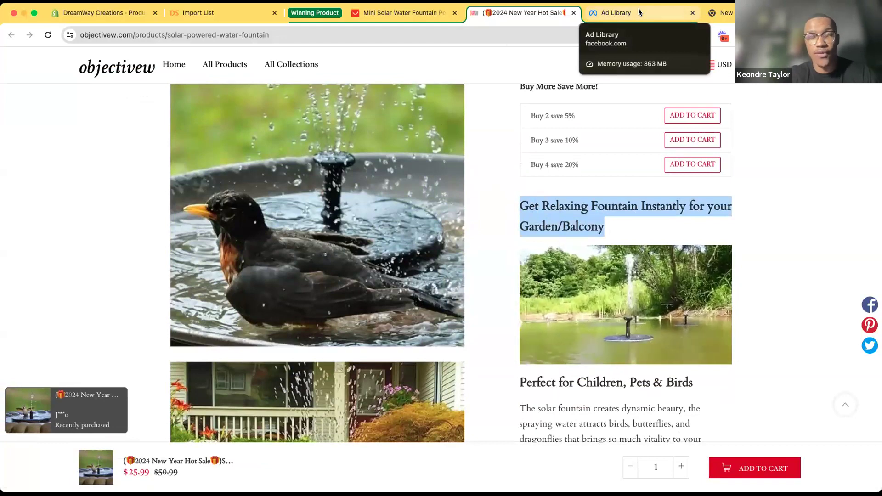
# Look through the solar water fountain ads in the Meta Ad Library for a creative reused across multiple ads.
pyautogui.click(639, 12)
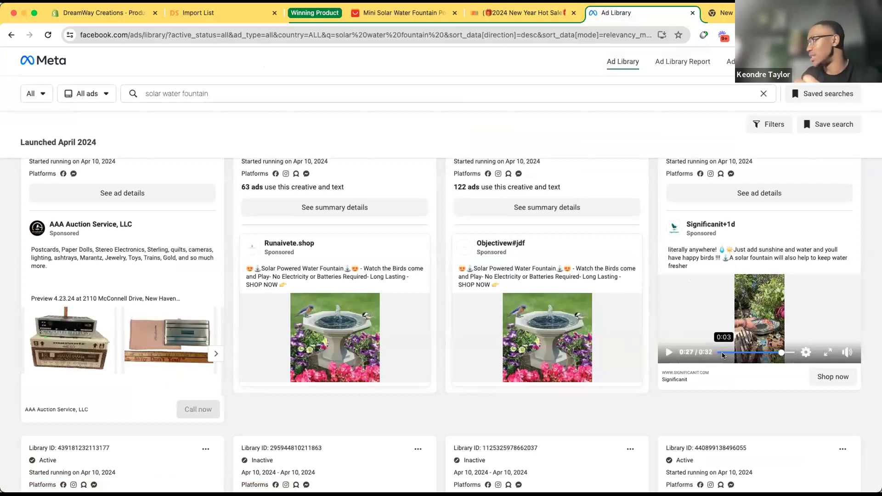
pyautogui.scroll(-5, 655, 422)
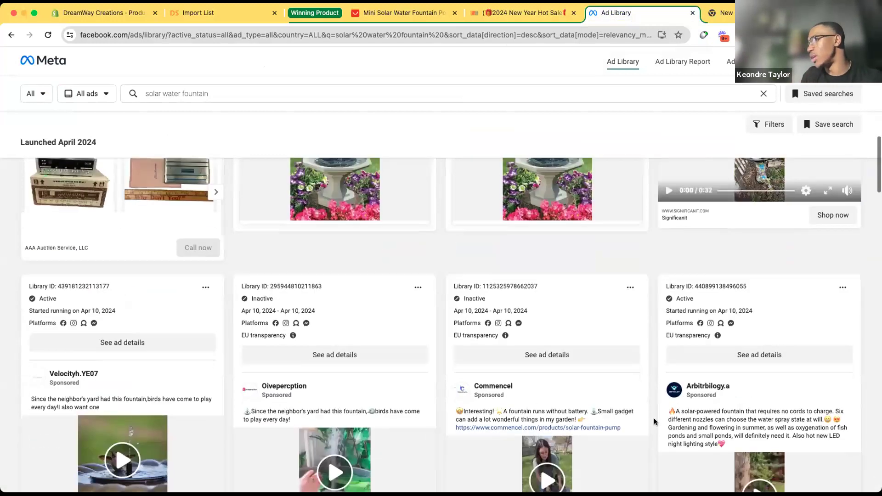
pyautogui.scroll(-12, 656, 422)
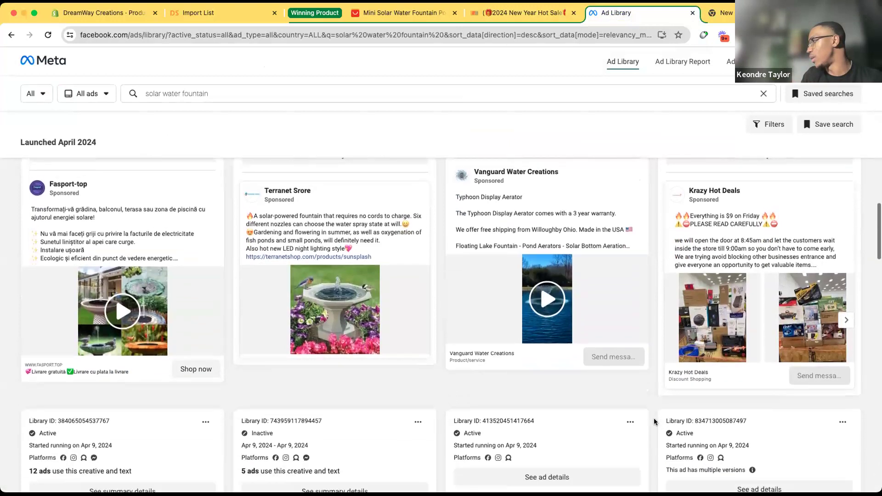
pyautogui.scroll(-2, 656, 422)
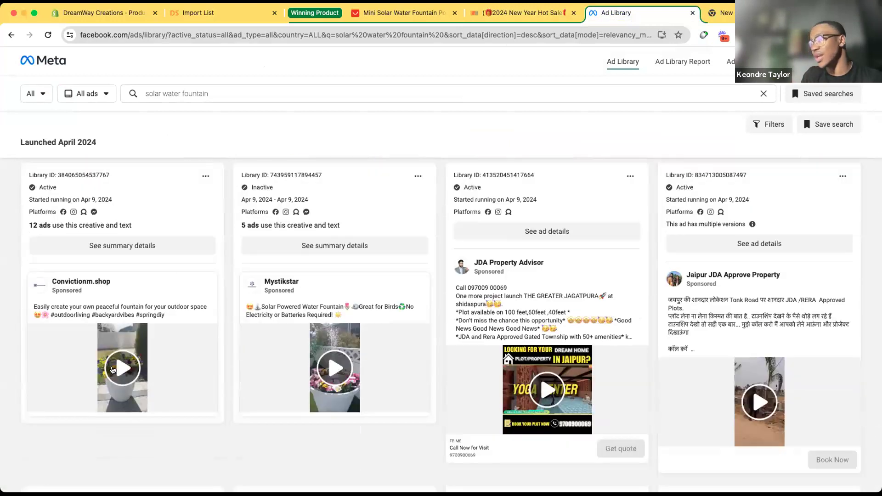
pyautogui.moveTo(20, 224); pyautogui.dragTo(62, 222)
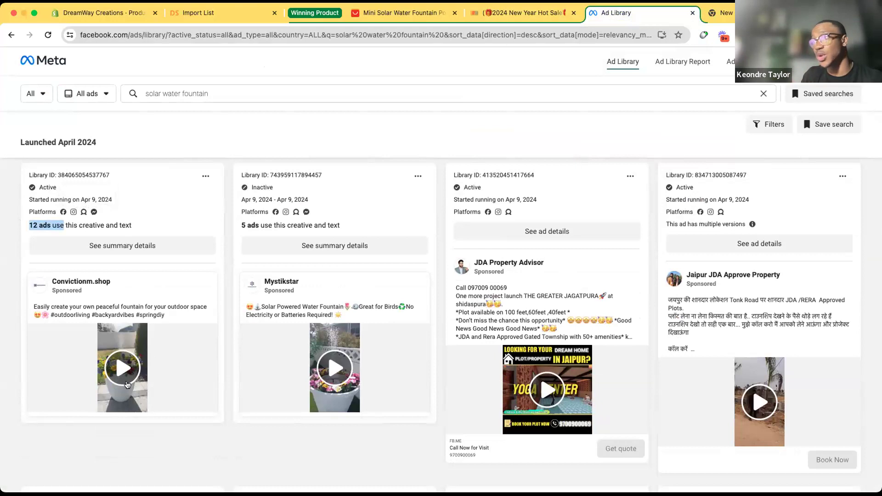
# Watch the Convictionm.shop fountain video ad in full screen, leave full screen and rewind it to the beginning.
pyautogui.click(123, 368)
pyautogui.click(203, 387)
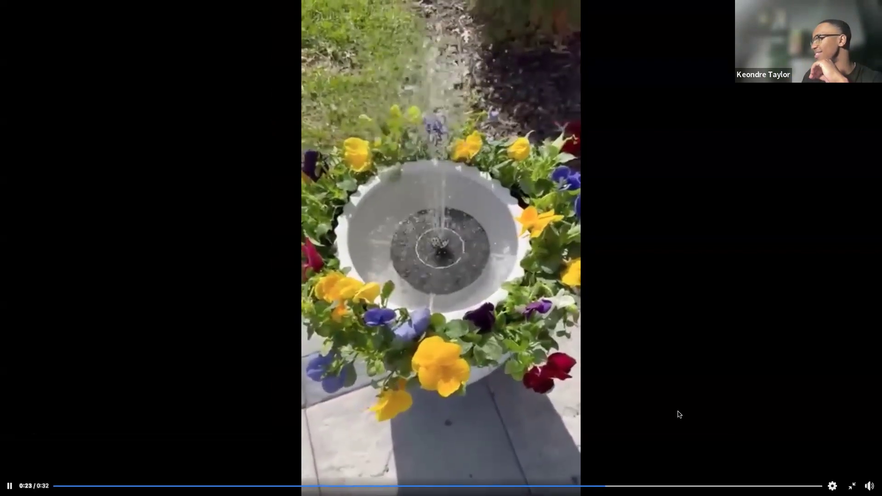
pyautogui.press('Escape')
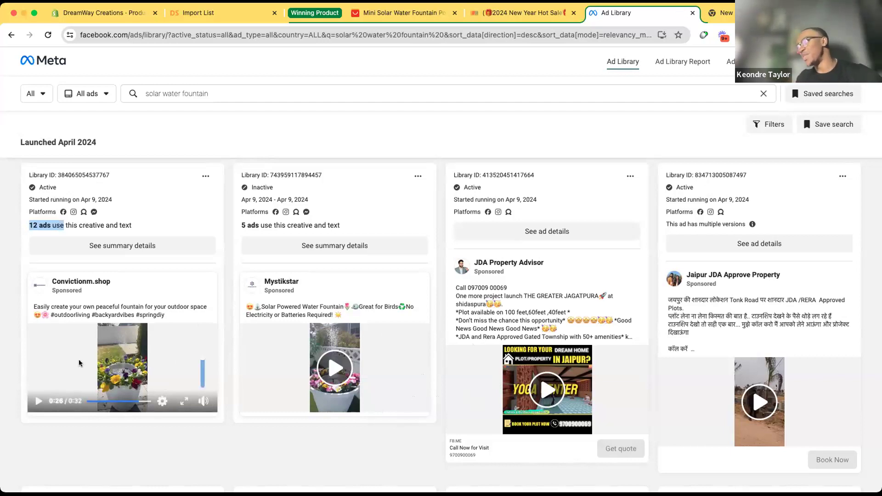
pyautogui.click(85, 401)
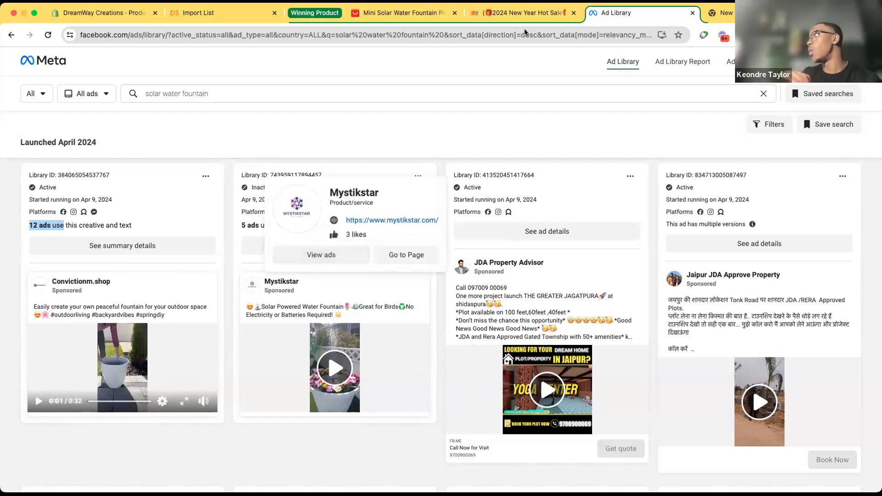
# Compare the objectivew product page with the Convictionm.shop fountain ad in the Ad Library.
pyautogui.click(529, 13)
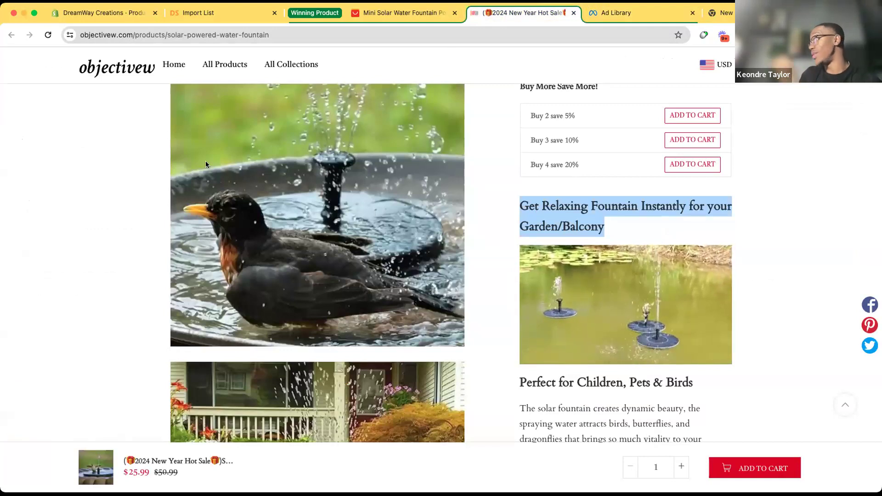
pyautogui.click(734, 279)
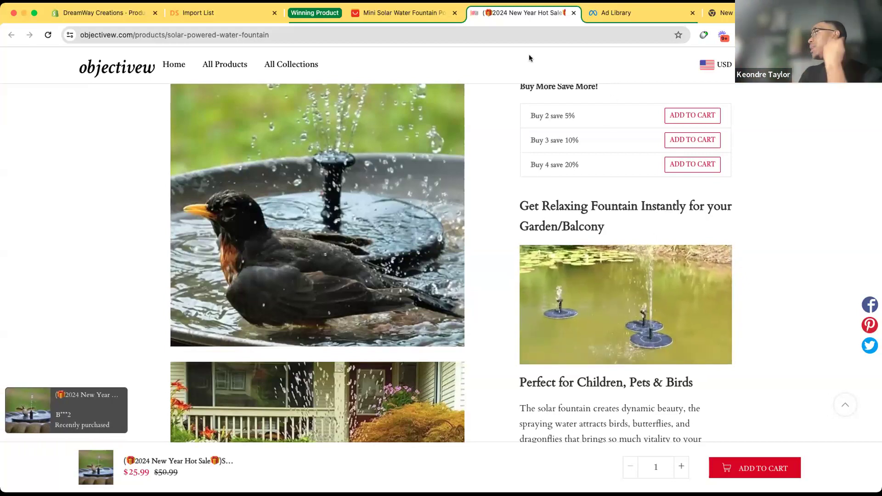
pyautogui.click(628, 15)
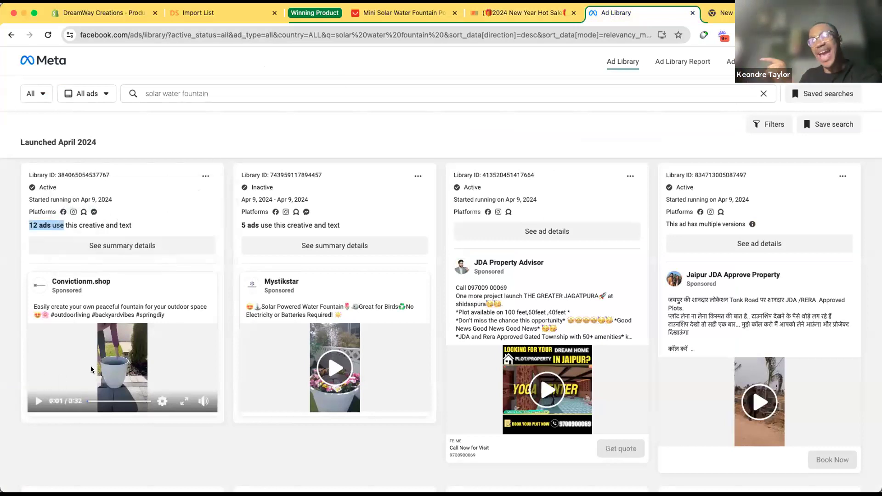
pyautogui.click(176, 221)
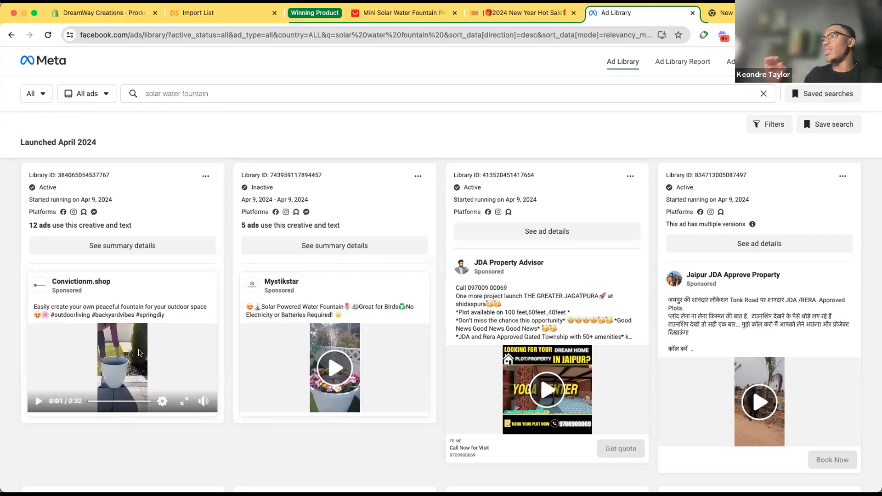
# Examine how the objectivew product page structures its description, from the headline through the images, features, size and warranty sections.
pyautogui.click(526, 13)
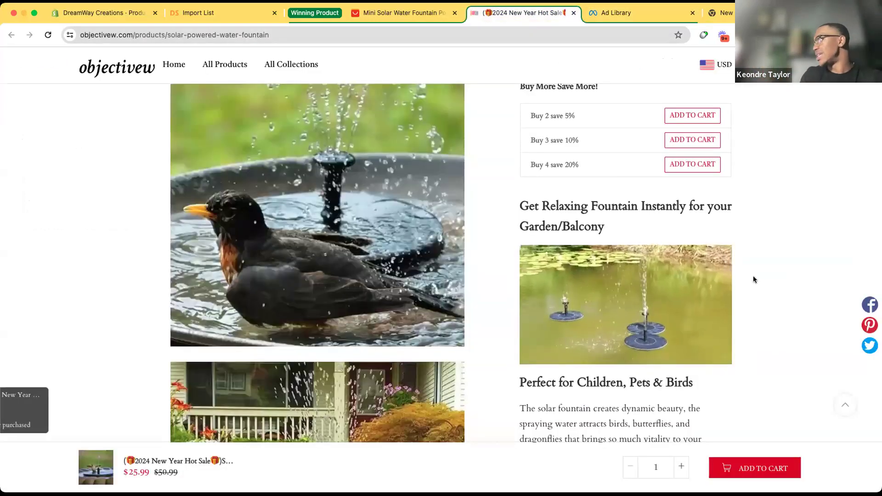
pyautogui.scroll(-1, 721, 277)
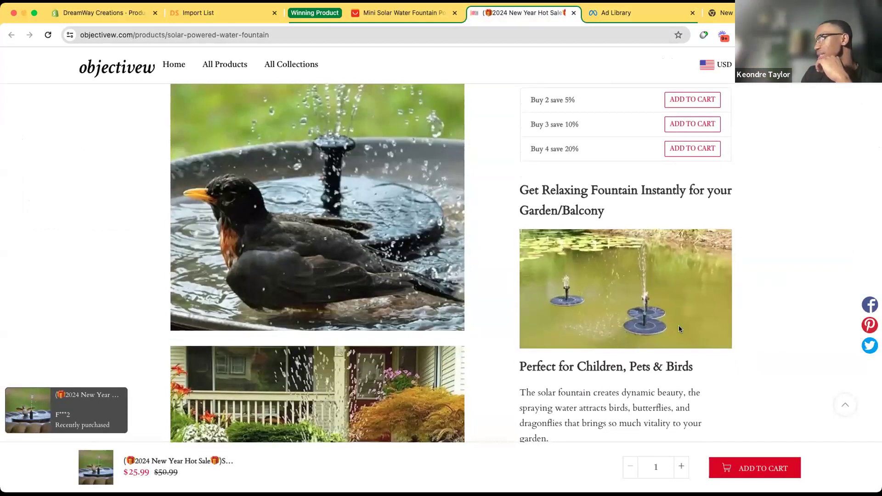
pyautogui.scroll(-5, 679, 326)
pyautogui.scroll(-20, 679, 325)
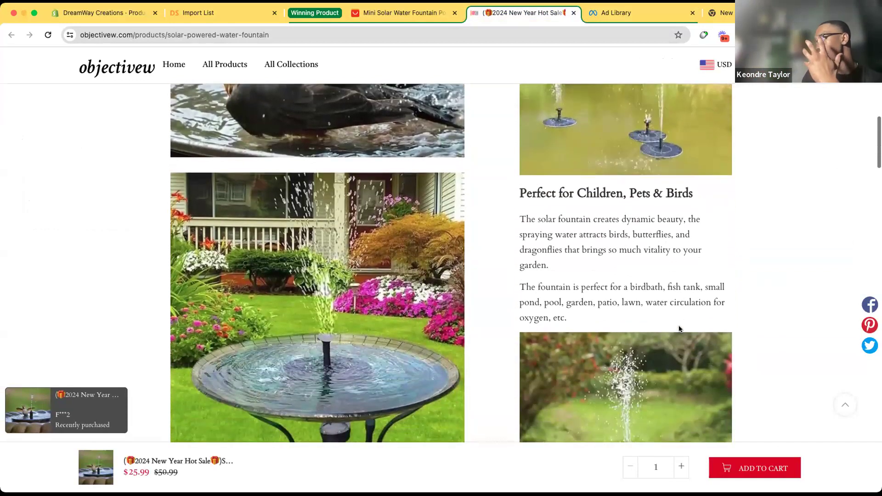
pyautogui.scroll(-15, 679, 327)
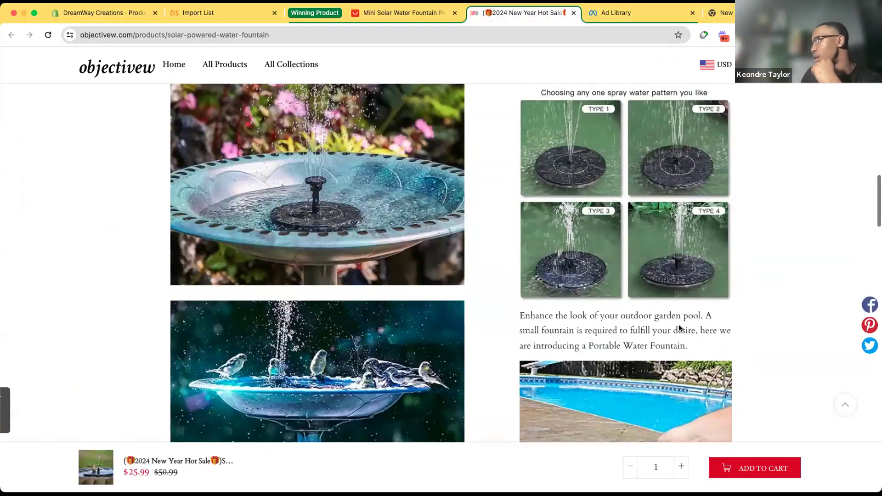
pyautogui.scroll(-20, 679, 326)
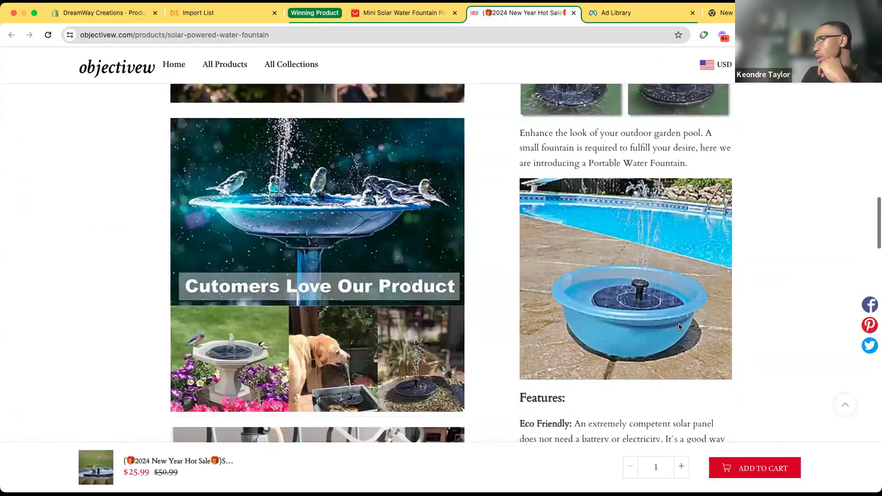
pyautogui.scroll(-14, 682, 303)
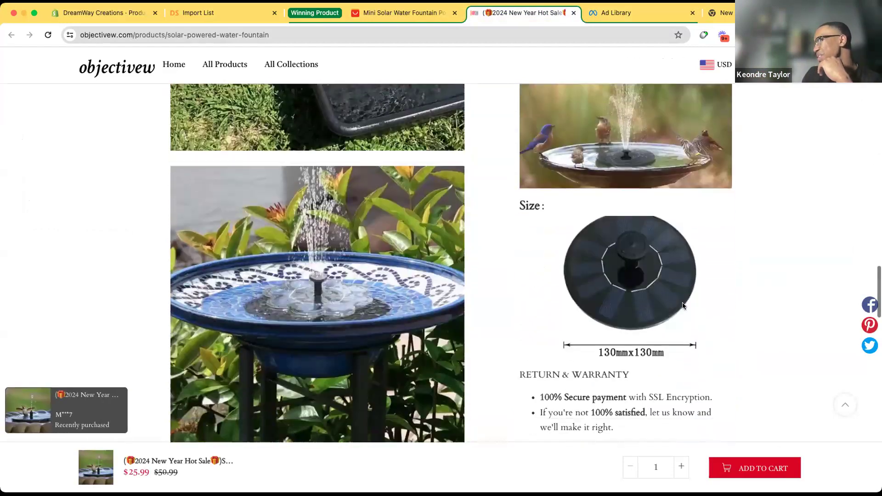
pyautogui.scroll(20, 682, 302)
pyautogui.scroll(10, 455, 204)
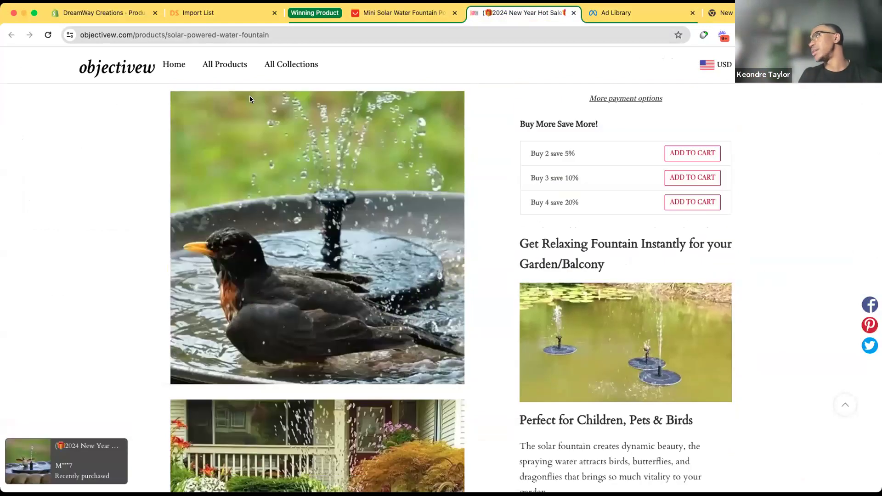
# Start the Solar Water Fountain's Shopify description with a centred "Attention Grabber" heading and a "1-2 sentences" paragraph below it.
pyautogui.click(111, 13)
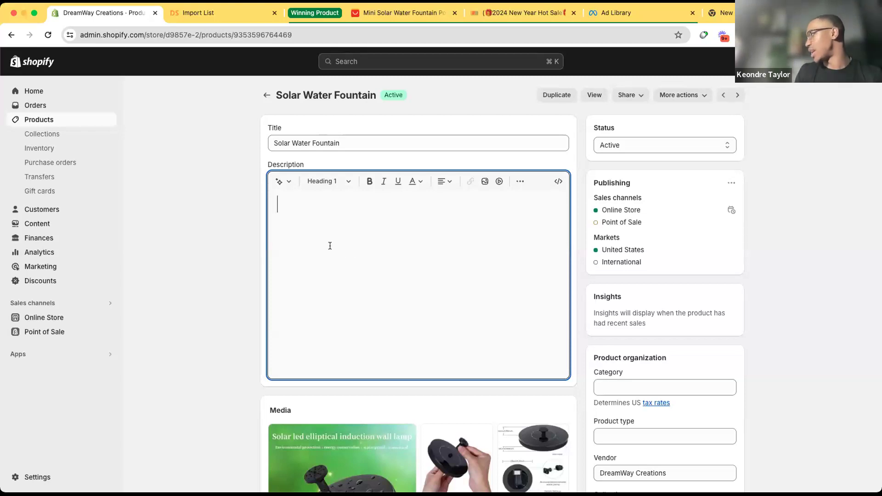
pyautogui.write('Attention Grabber')
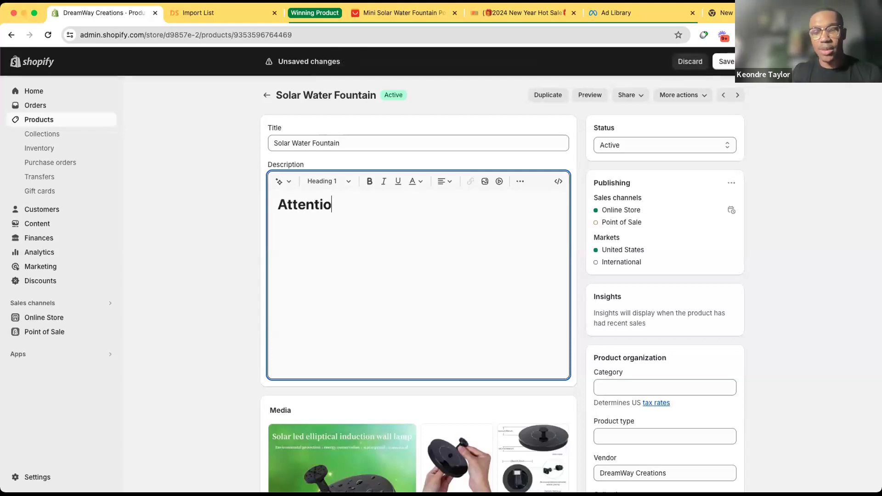
pyautogui.moveTo(401, 206); pyautogui.dragTo(275, 203)
pyautogui.click(444, 181)
pyautogui.click(442, 211)
pyautogui.click(508, 205)
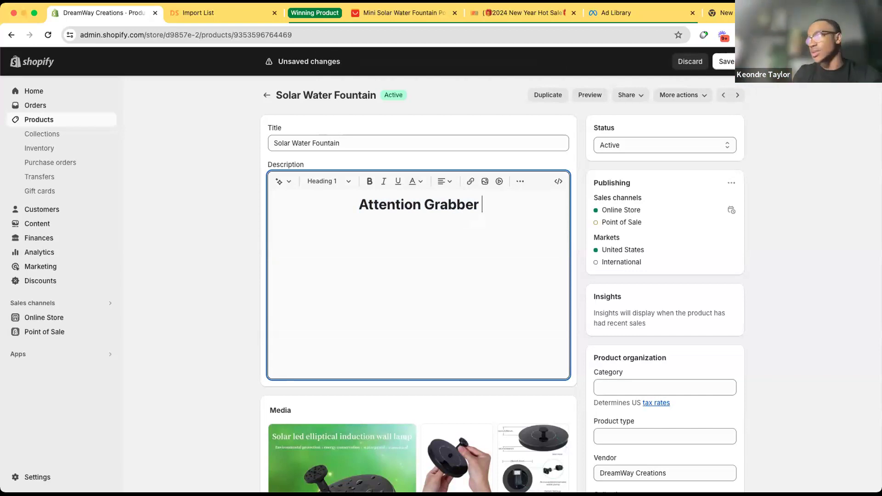
pyautogui.press('Return')
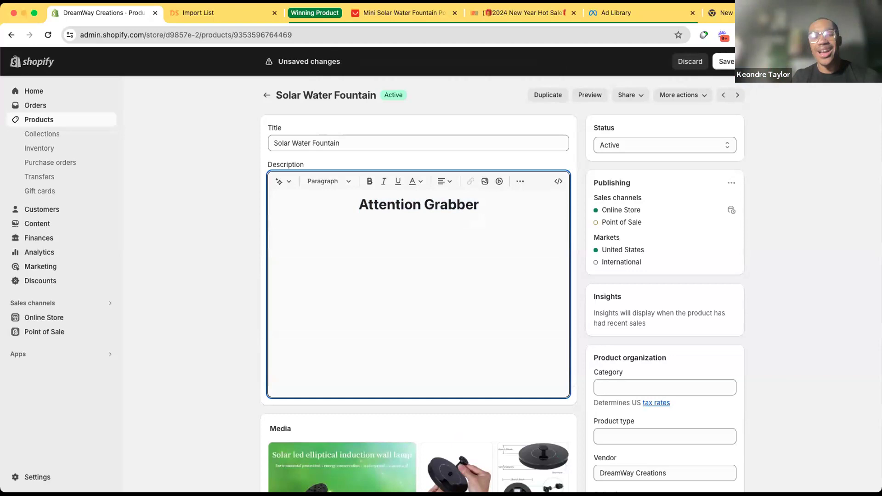
pyautogui.write('1-2 snentences')
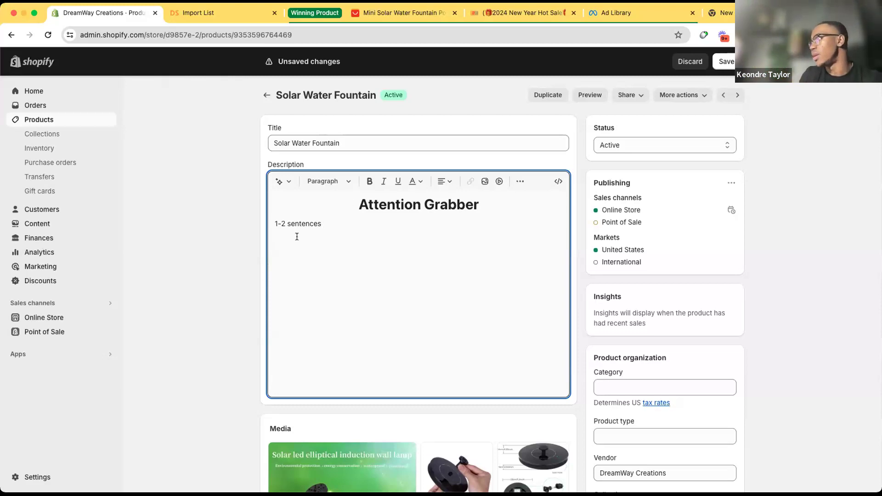
# Complete the paragraph as "1-2 sentences talking about how this product solves the problem" and centre it.
pyautogui.write('tal')
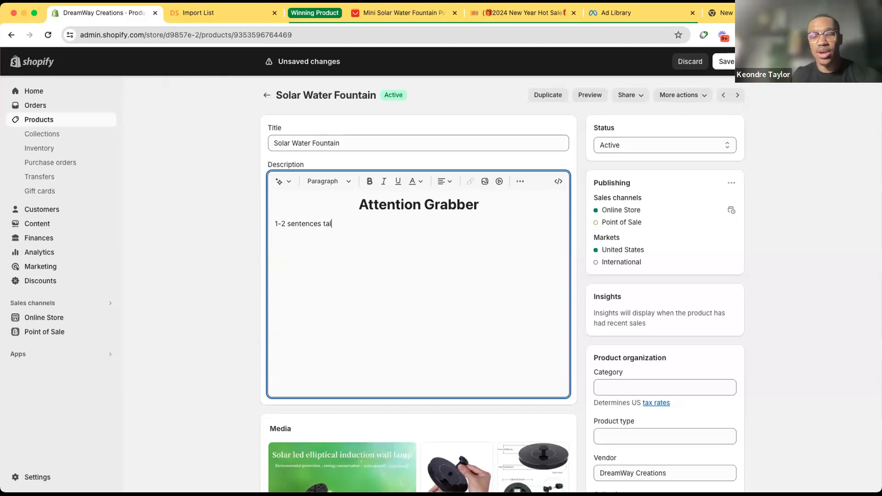
pyautogui.write('king aboutb how th')
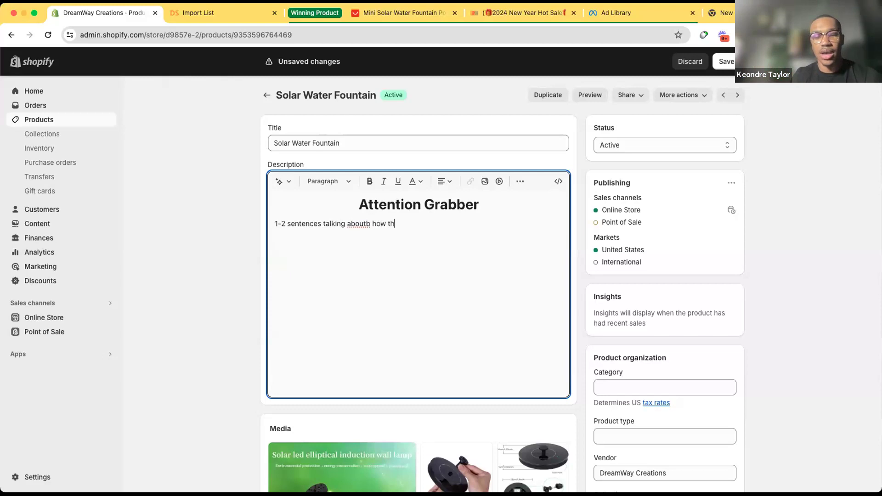
pyautogui.write('is product solves the pr')
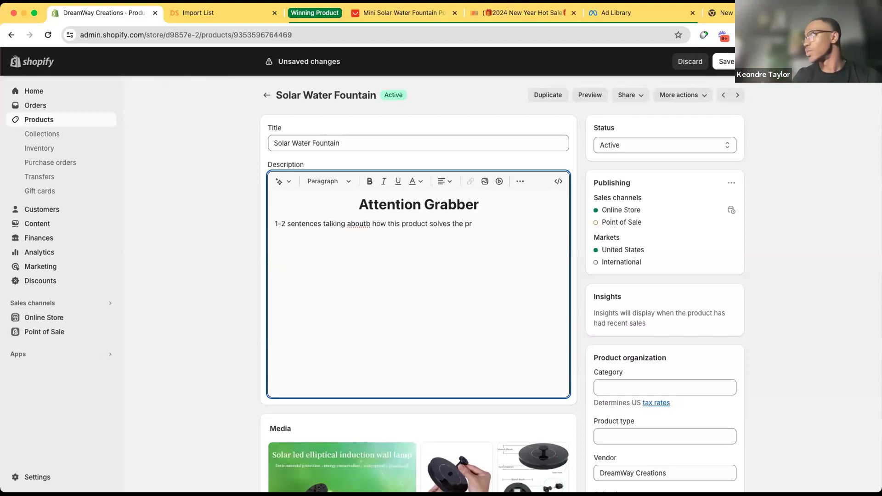
pyautogui.write('boblem')
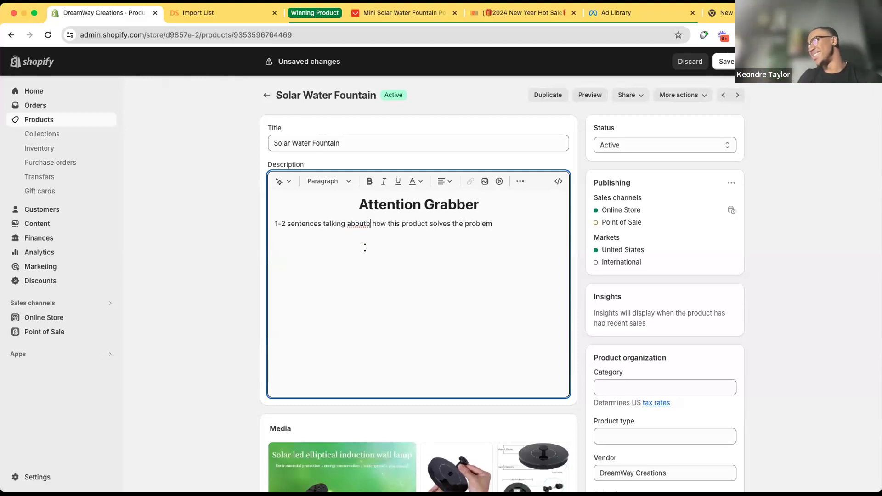
pyautogui.press('BackSpace')
pyautogui.moveTo(501, 223); pyautogui.dragTo(260, 227)
pyautogui.click(444, 181)
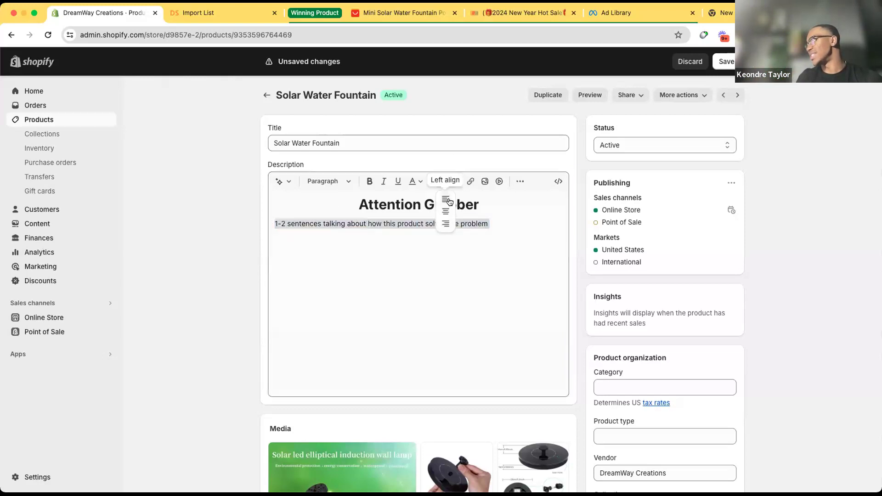
pyautogui.click(446, 210)
# Add a centred "Gif/Image" placeholder line below the problem-solving sentence.
pyautogui.click(542, 225)
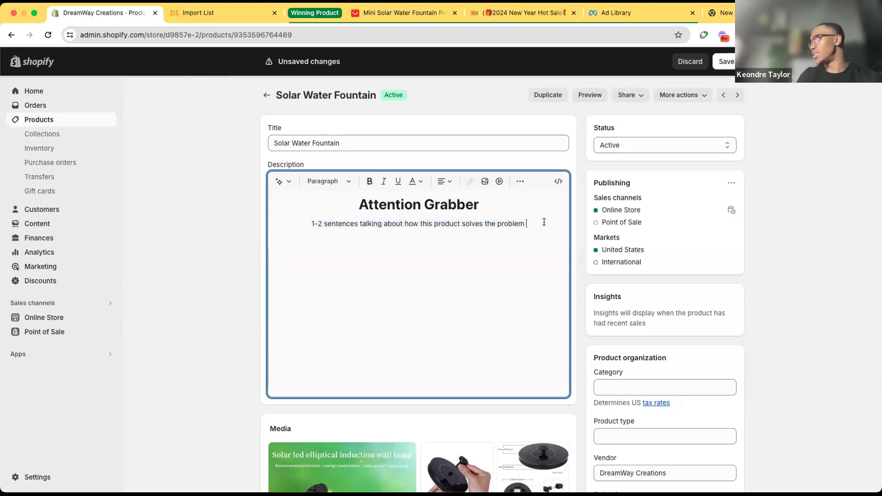
pyautogui.press('Return')
pyautogui.write('Gif/Image')
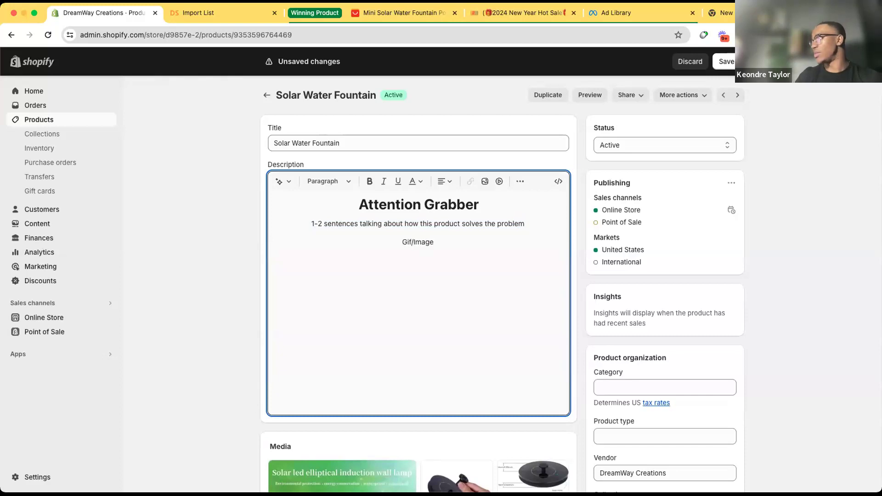
# Add a "Feature/Benefit" line below the Gif/Image placeholder and format it as Heading 2.
pyautogui.press('Return')
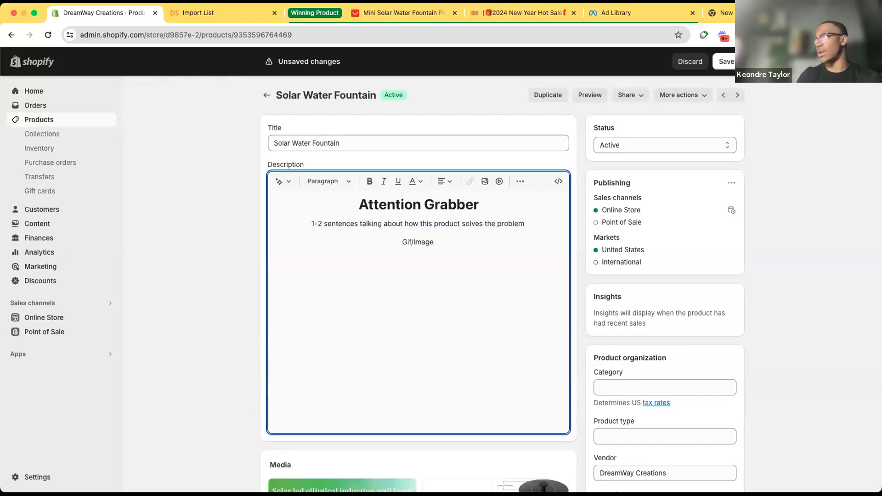
pyautogui.write('Feature?')
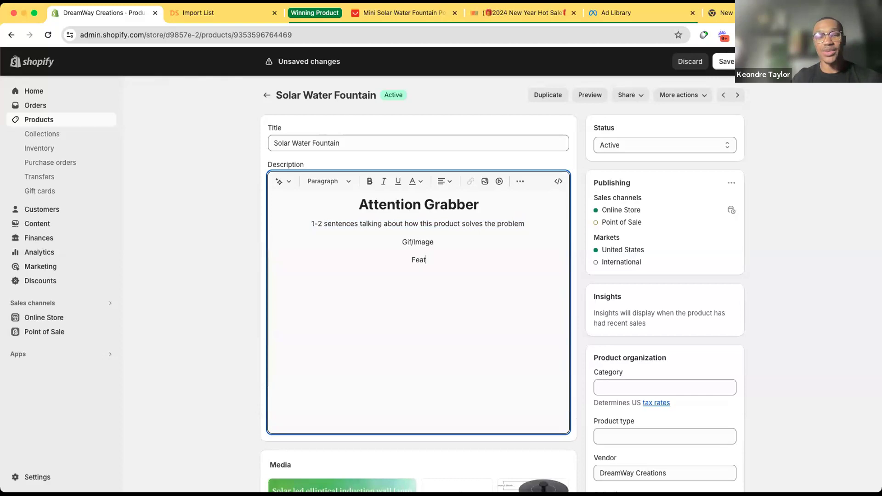
pyautogui.press('BackSpace')
pyautogui.write('/Benefit')
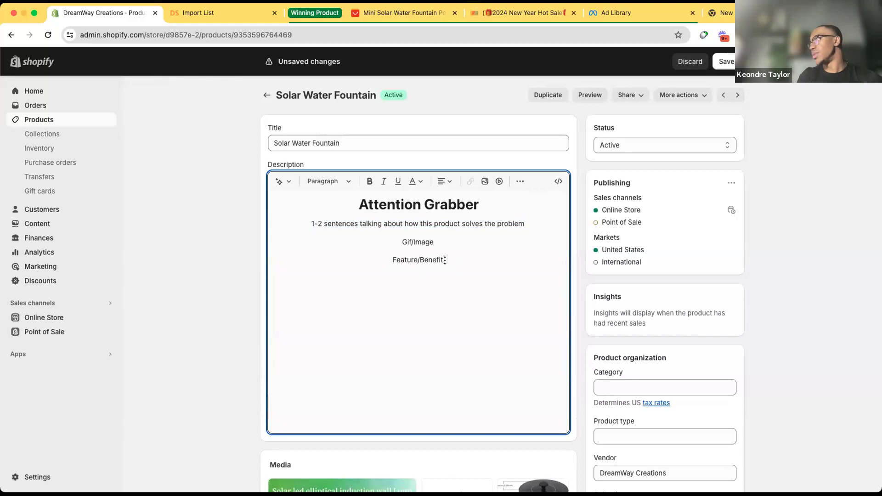
pyautogui.moveTo(444, 260); pyautogui.dragTo(388, 260)
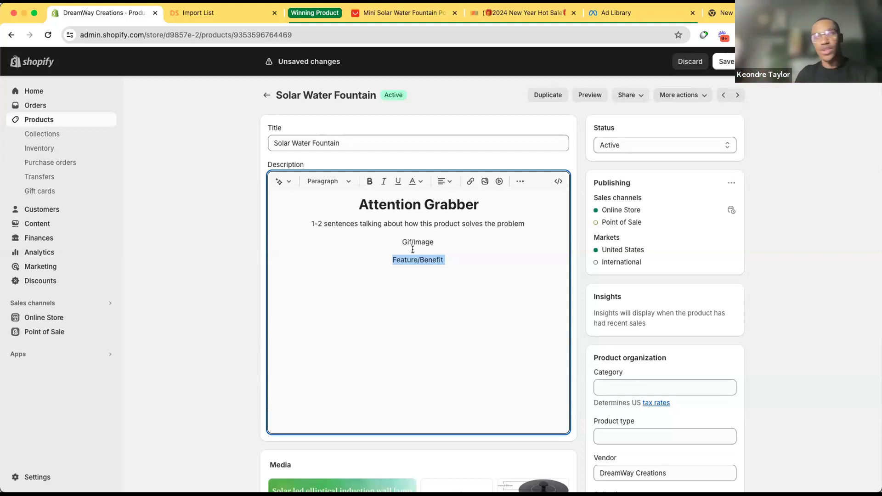
pyautogui.click(327, 181)
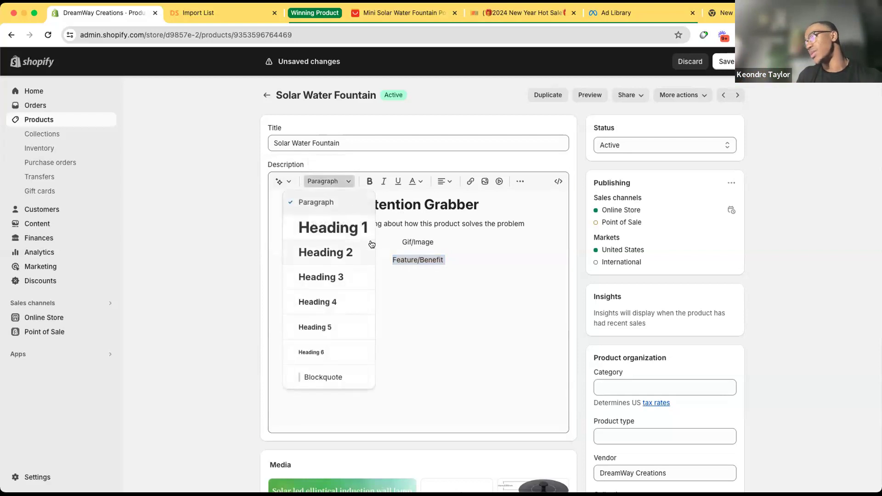
pyautogui.click(345, 254)
# Add a centred, correctly spelled paragraph "1-2 sentences talking about feature/benefit" under the Feature/Benefit heading.
pyautogui.click(513, 270)
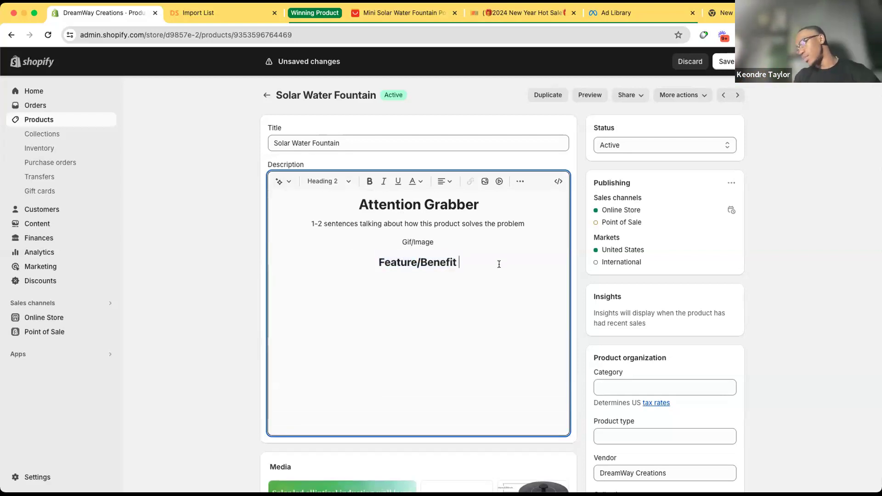
pyautogui.press('Return')
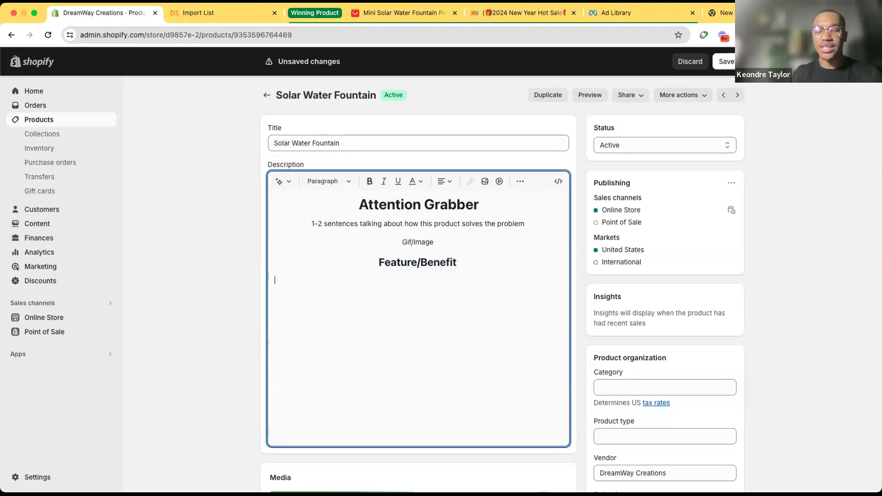
pyautogui.write('1-2 sete')
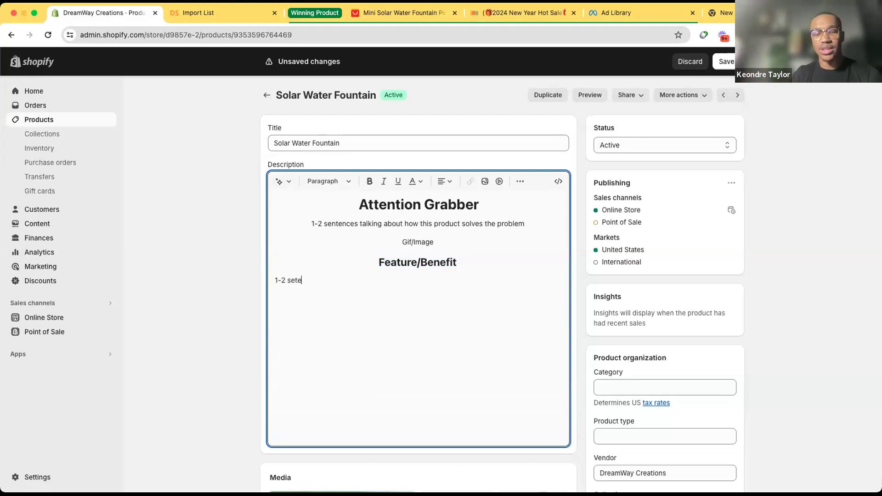
pyautogui.write('nces talking abou')
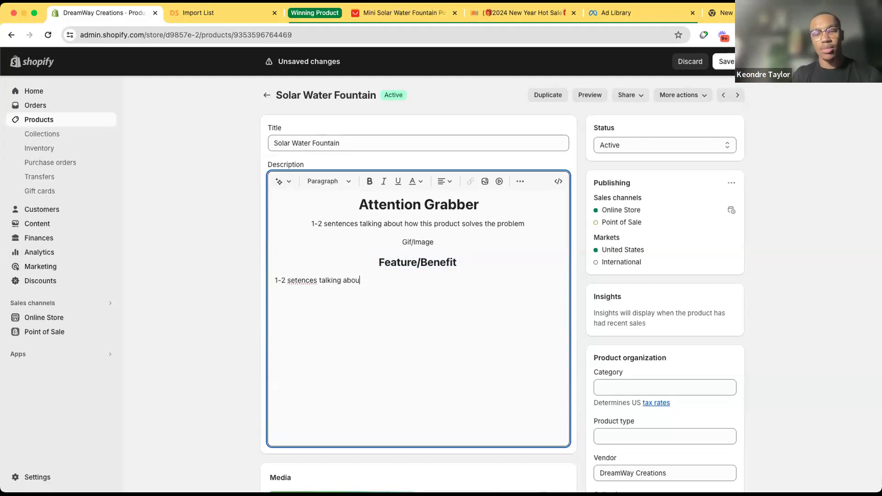
pyautogui.write('t featur')
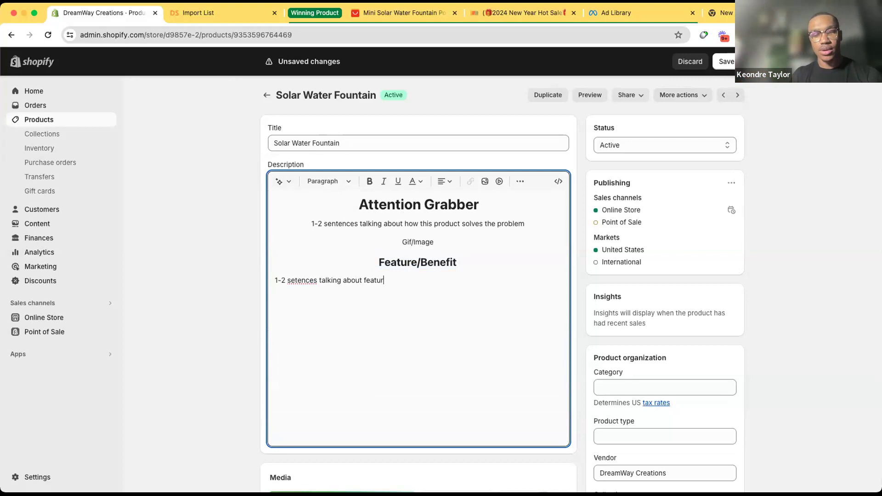
pyautogui.write('e/benefit')
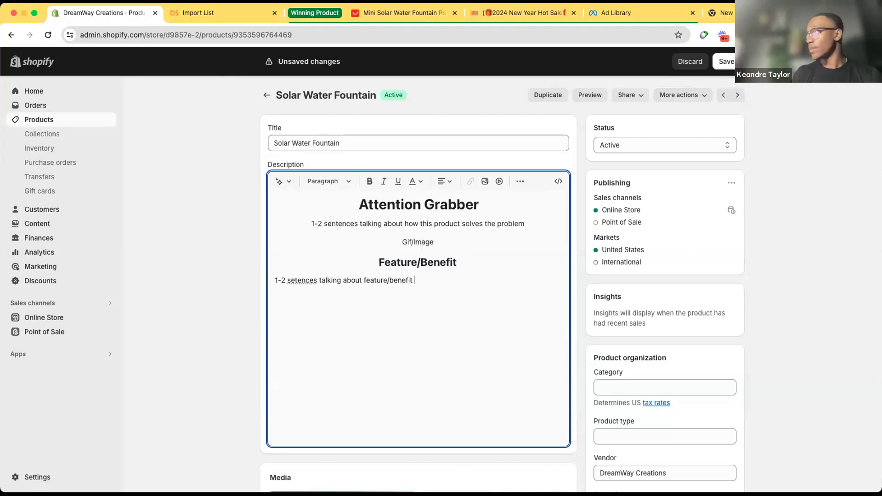
pyautogui.moveTo(460, 279); pyautogui.dragTo(261, 281)
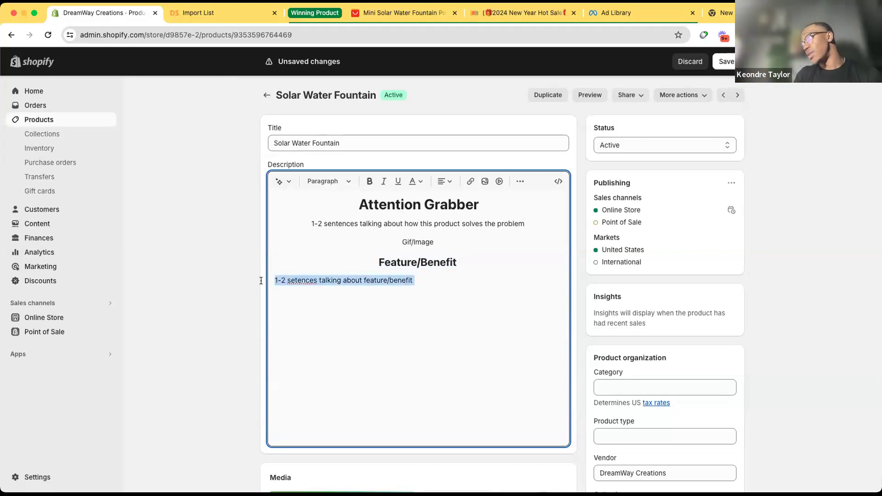
pyautogui.click(446, 186)
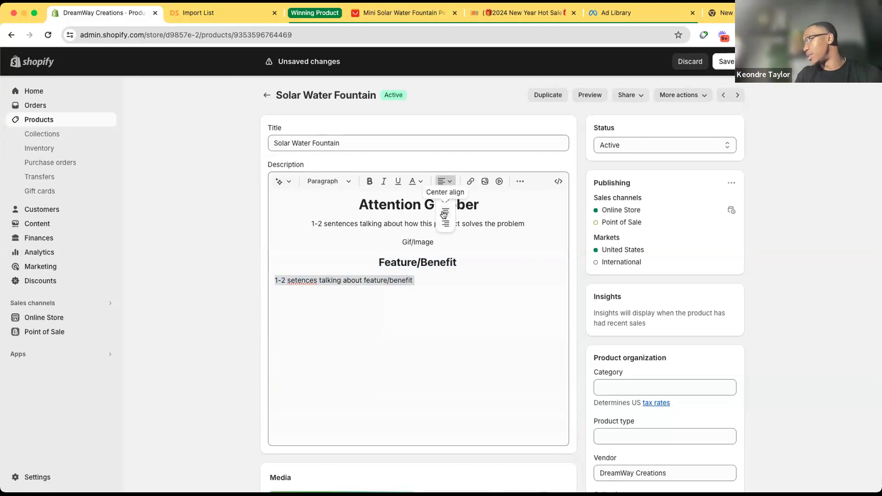
pyautogui.click(443, 214)
pyautogui.click(385, 290)
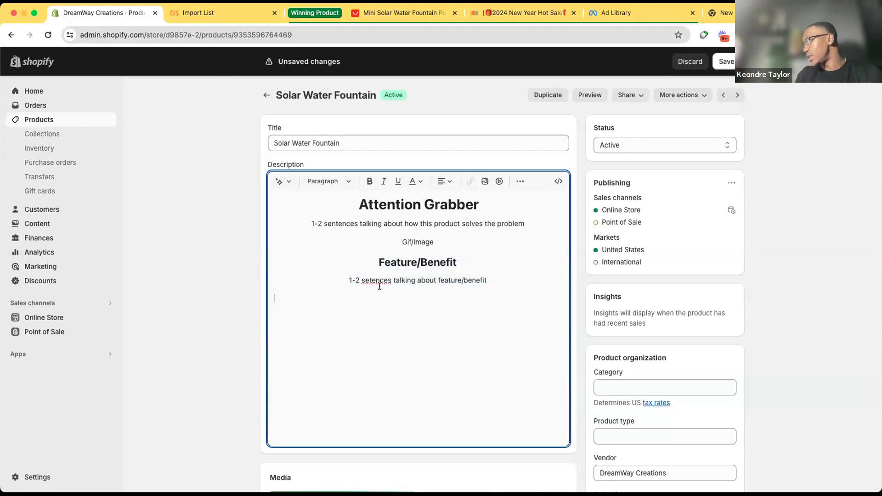
pyautogui.rightClick(370, 280)
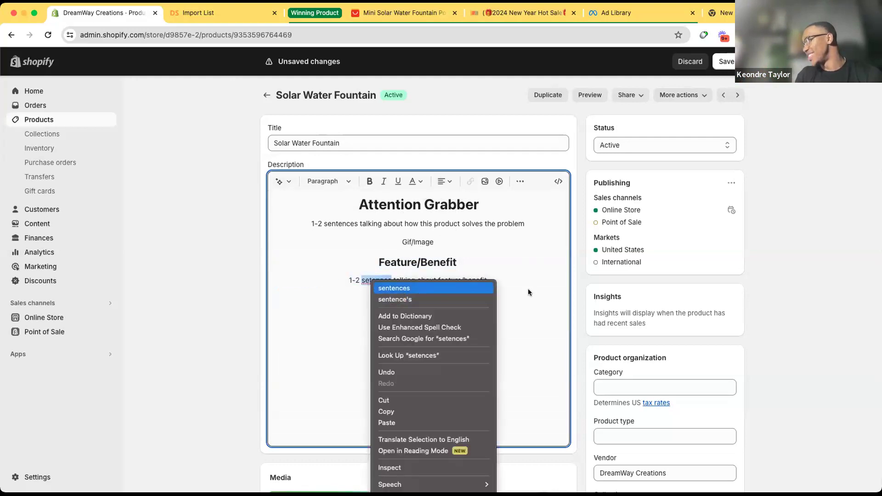
pyautogui.click(391, 288)
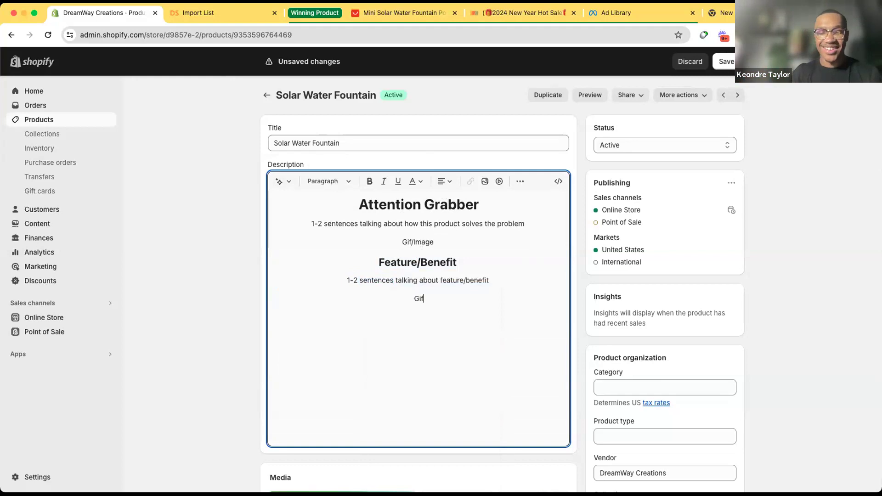
# End the Feature/Benefit section with a "Gif/Image" line and paste two copies of the whole section below it.
pyautogui.moveTo(440, 303); pyautogui.dragTo(380, 263)
pyautogui.click(447, 299)
pyautogui.moveTo(447, 299); pyautogui.dragTo(372, 264)
pyautogui.press('super+c')
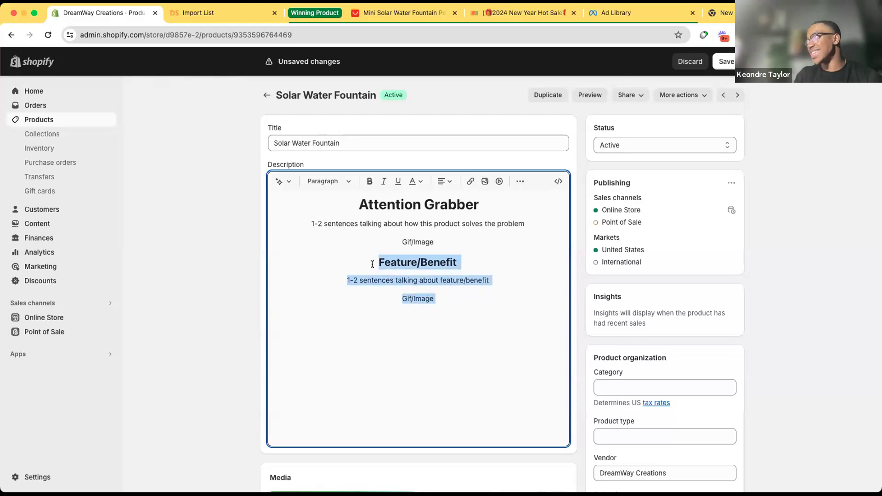
pyautogui.click(473, 291)
pyautogui.press('super+v')
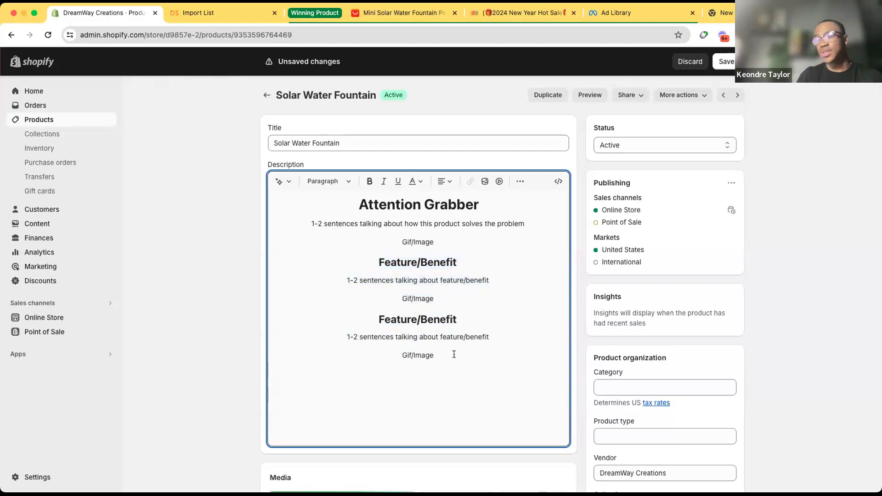
pyautogui.press('super+v')
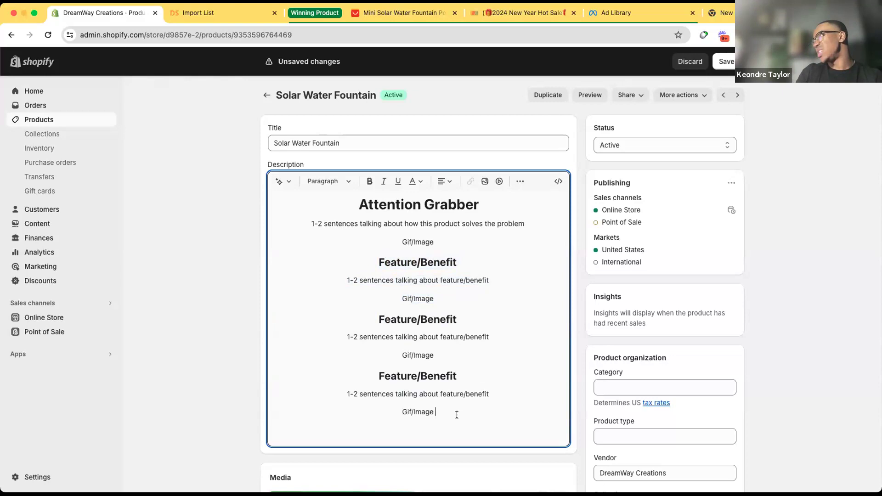
# Review the objectivew product page's description from its headline and images through to the features section.
pyautogui.click(543, 13)
pyautogui.scroll(-1, 542, 295)
pyautogui.scroll(-15, 542, 295)
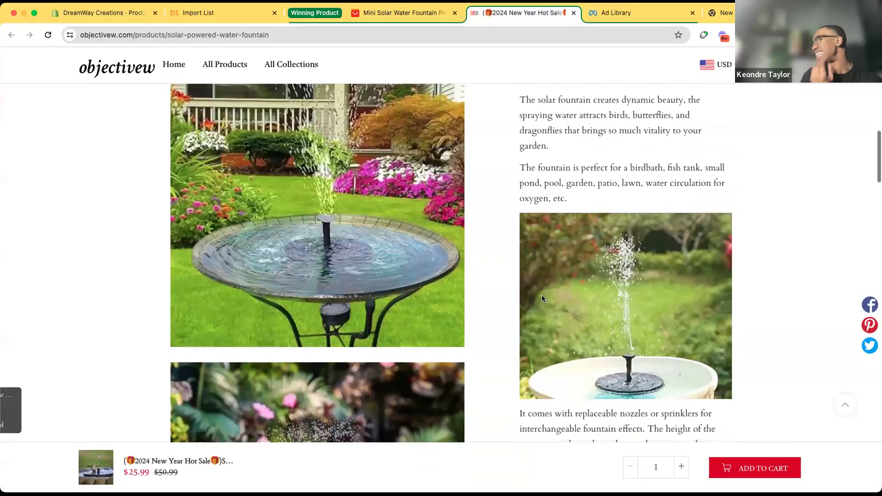
pyautogui.scroll(-10, 543, 297)
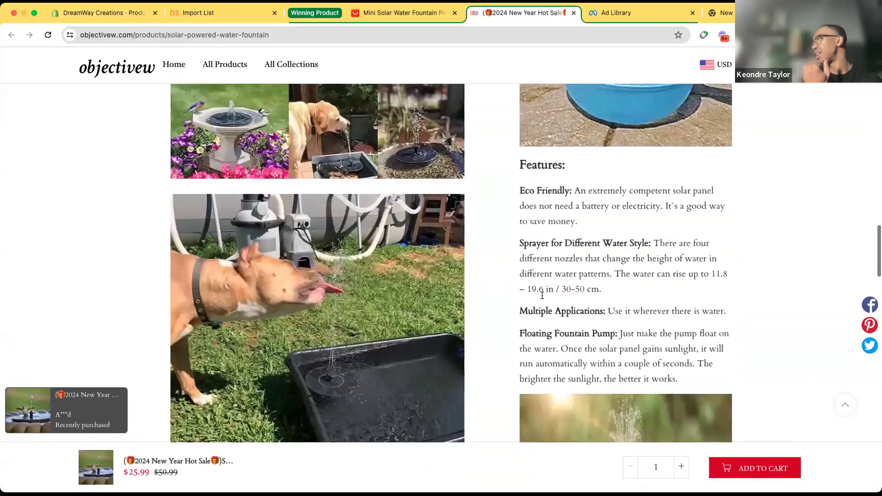
pyautogui.scroll(7, 541, 297)
pyautogui.scroll(10, 541, 298)
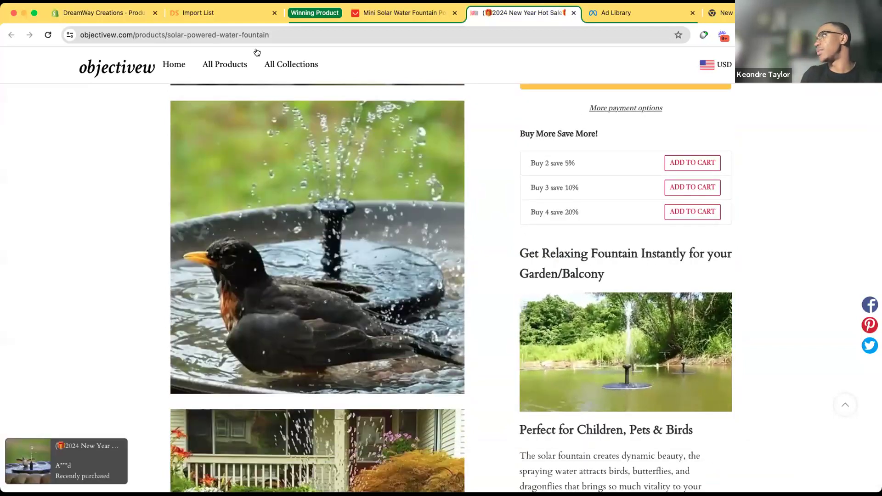
# Return to the Solar Water Fountain product in Shopify and save the description template.
pyautogui.click(92, 12)
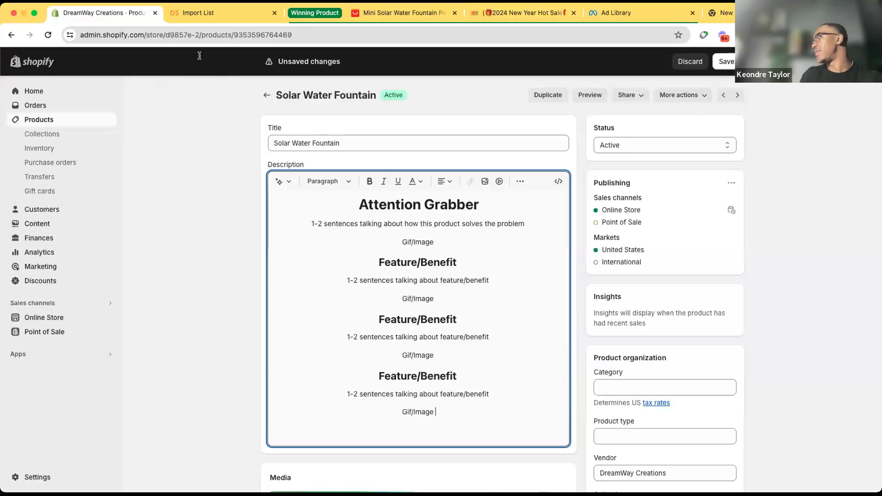
pyautogui.click(726, 62)
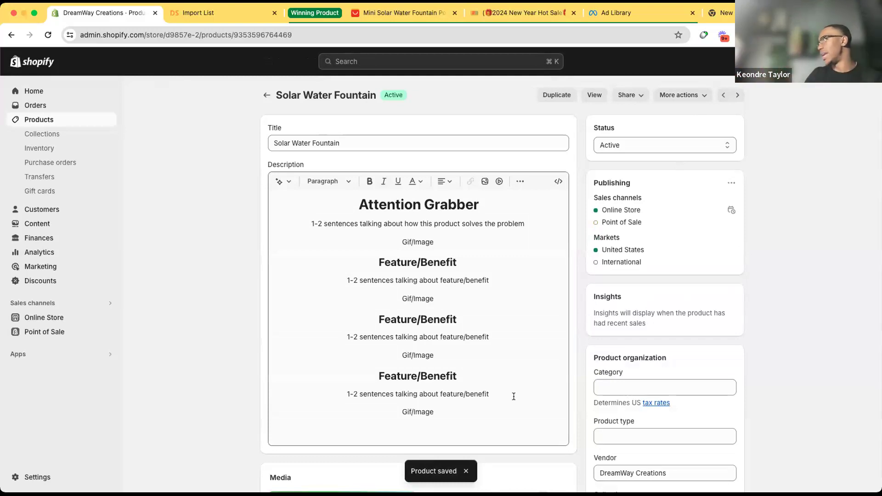
pyautogui.moveTo(451, 408); pyautogui.dragTo(351, 204)
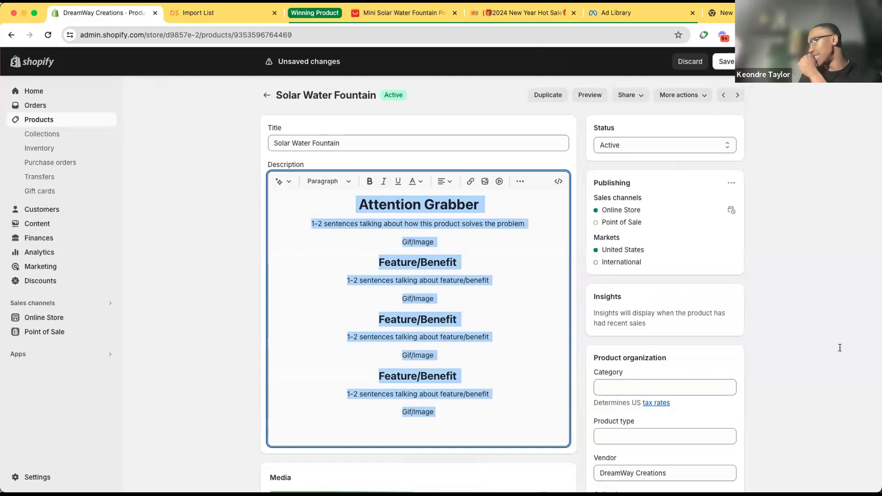
pyautogui.click(527, 377)
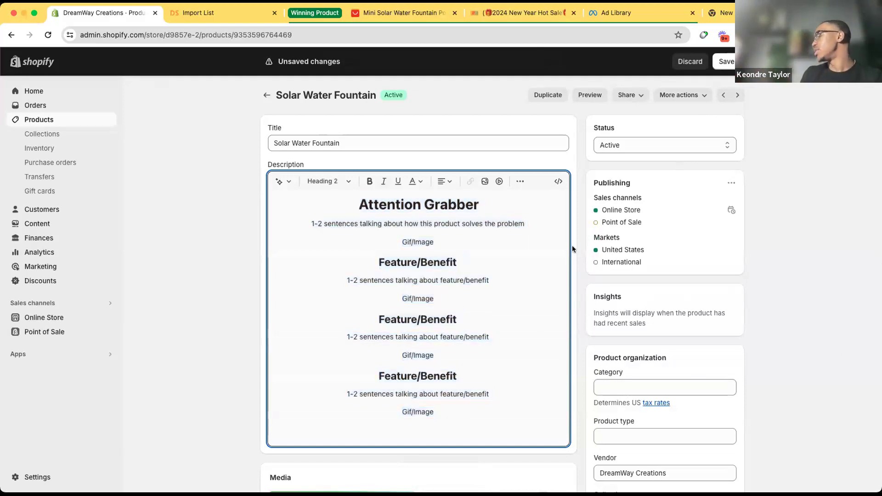
pyautogui.click(730, 64)
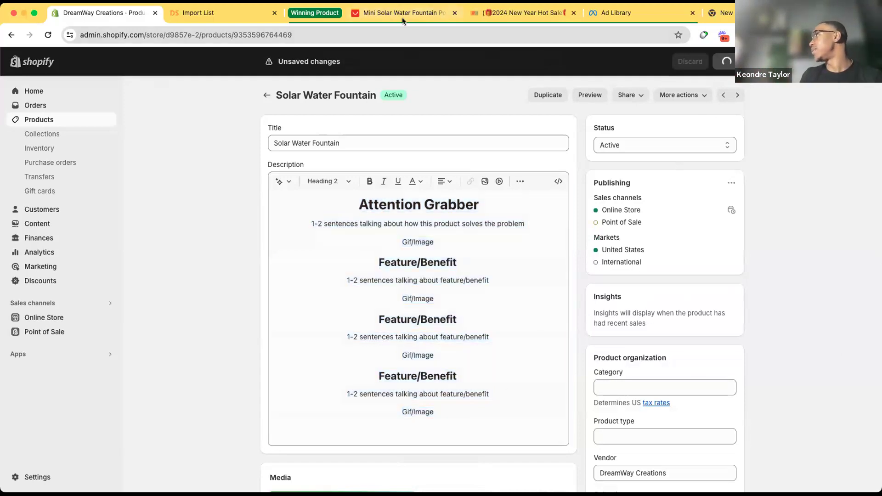
# Replace the "Attention Grabber" heading in the Shopify description with the objectivew page's headline "Get Relaxing Fountain Instantly for your Garden/Balcony".
pyautogui.click(523, 12)
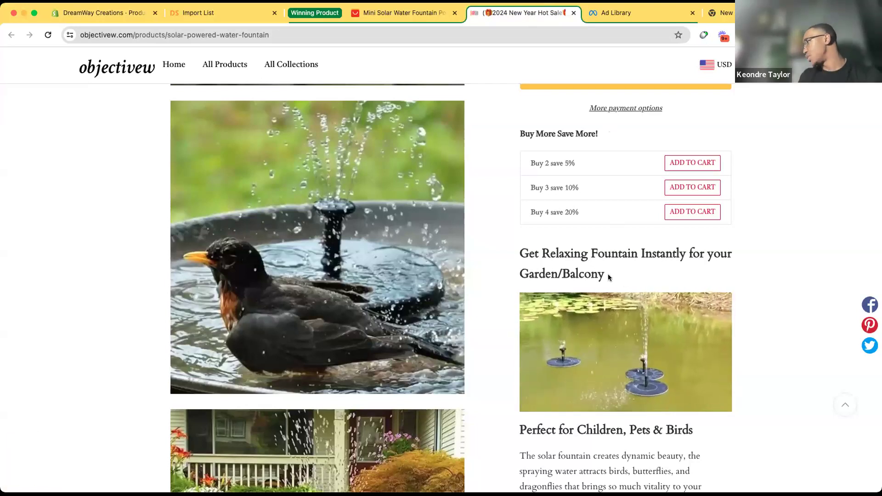
pyautogui.moveTo(602, 274); pyautogui.dragTo(512, 261)
pyautogui.press('super+c')
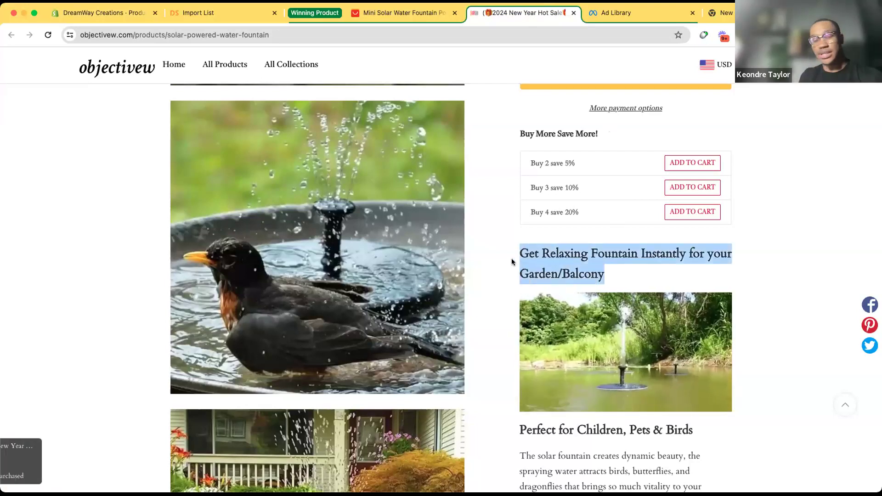
pyautogui.click(628, 13)
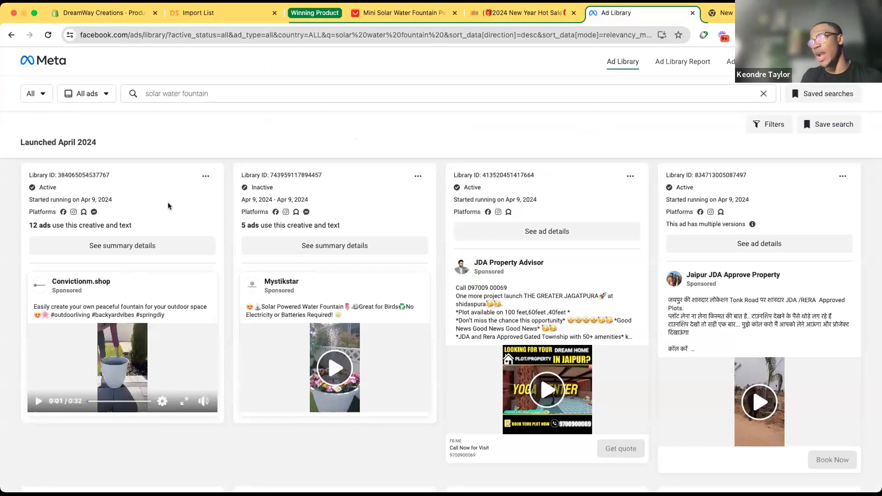
pyautogui.click(103, 13)
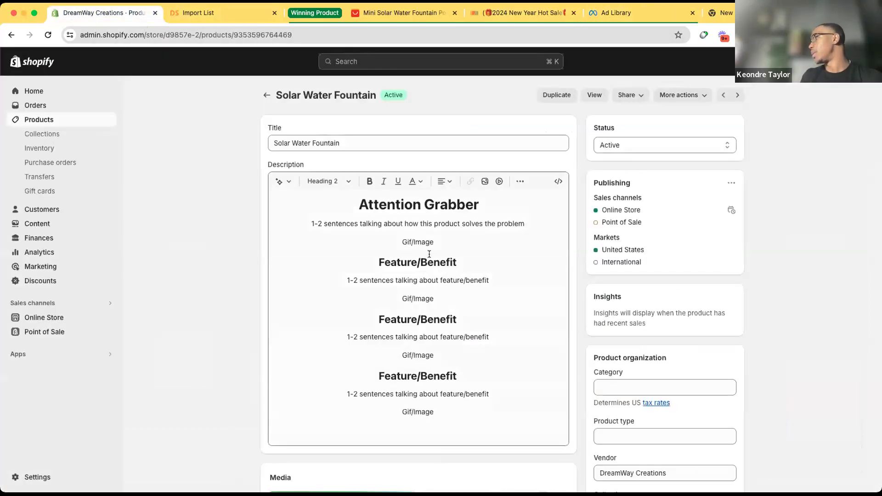
pyautogui.moveTo(483, 205); pyautogui.dragTo(363, 202)
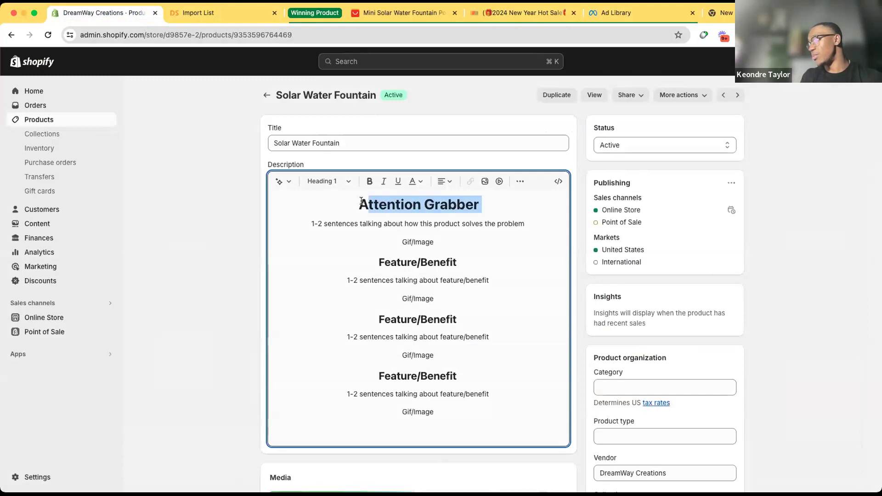
pyautogui.press('super+v')
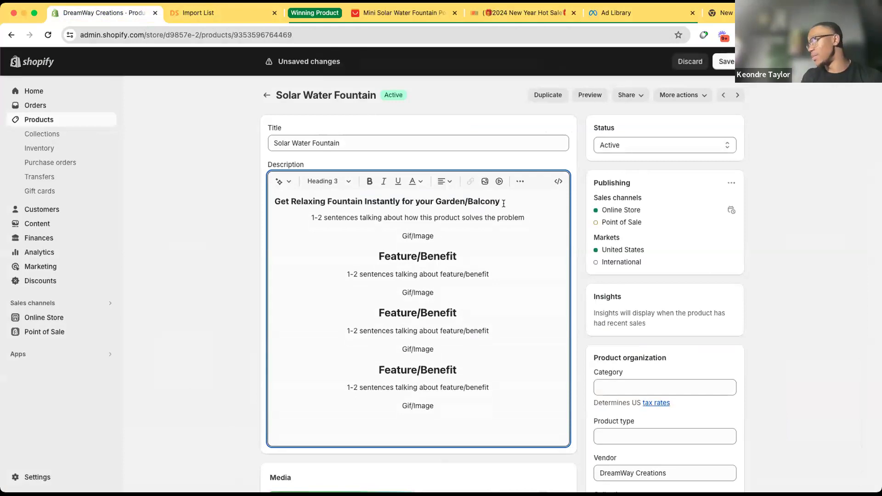
# Centre the pasted headline and format it as Heading 1.
pyautogui.moveTo(503, 204); pyautogui.dragTo(252, 195)
pyautogui.click(445, 181)
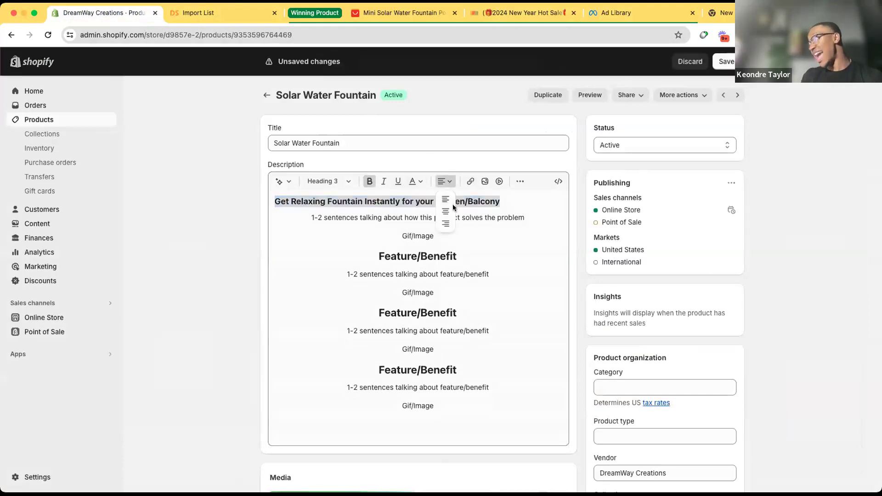
pyautogui.click(435, 211)
pyautogui.click(335, 181)
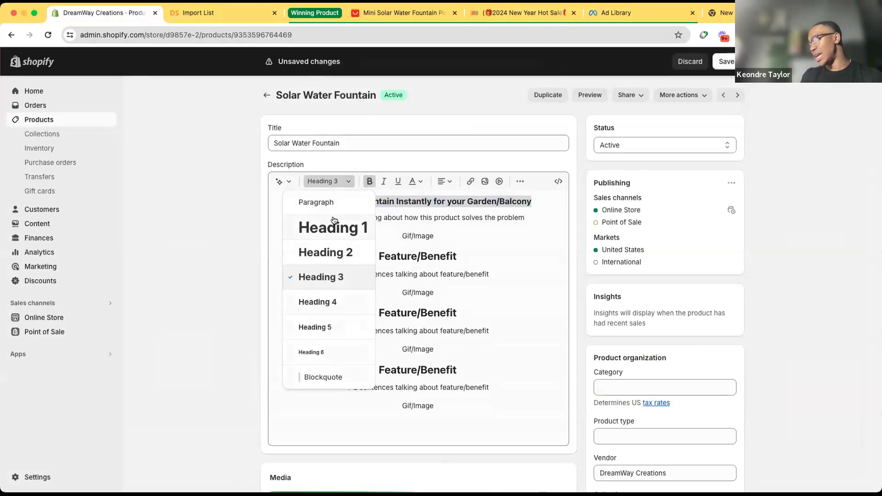
pyautogui.click(328, 231)
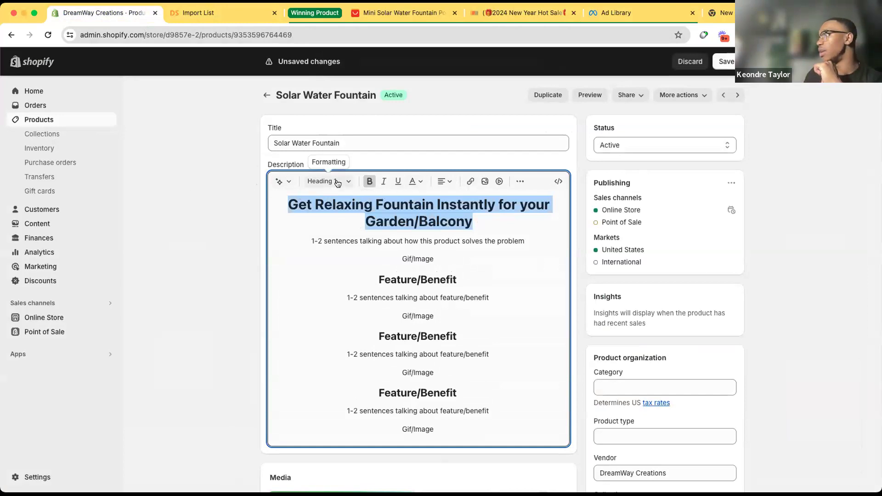
# Rephrase the headline in a Playful tone, regenerating suggestions, and keep "Bring instant relaxation to your garden or balcony with this fountain!".
pyautogui.click(281, 182)
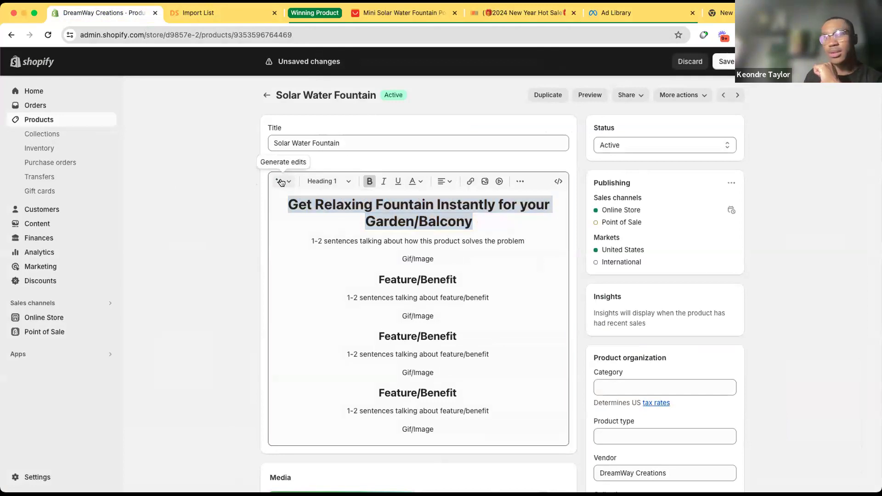
pyautogui.click(282, 181)
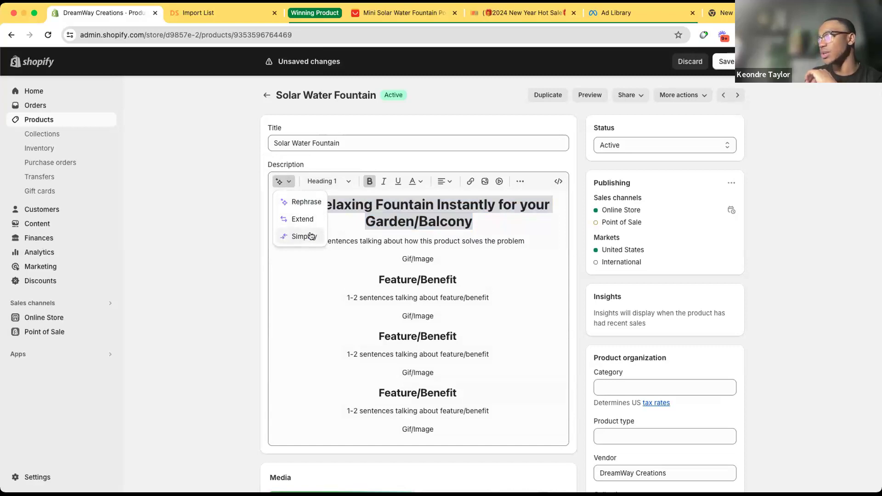
pyautogui.click(294, 206)
pyautogui.click(305, 273)
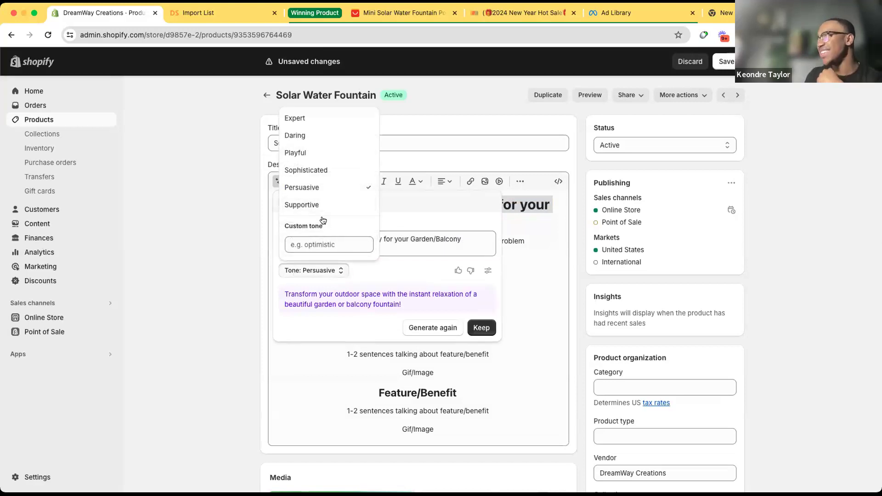
pyautogui.click(317, 153)
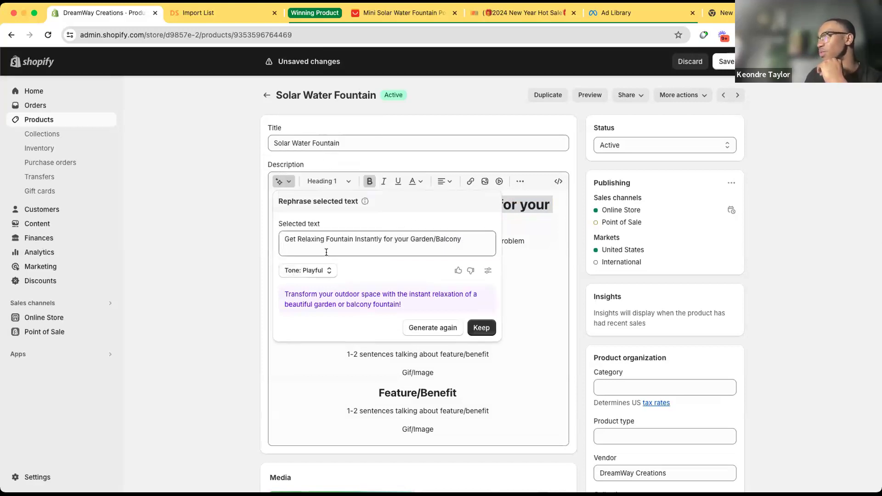
pyautogui.click(442, 327)
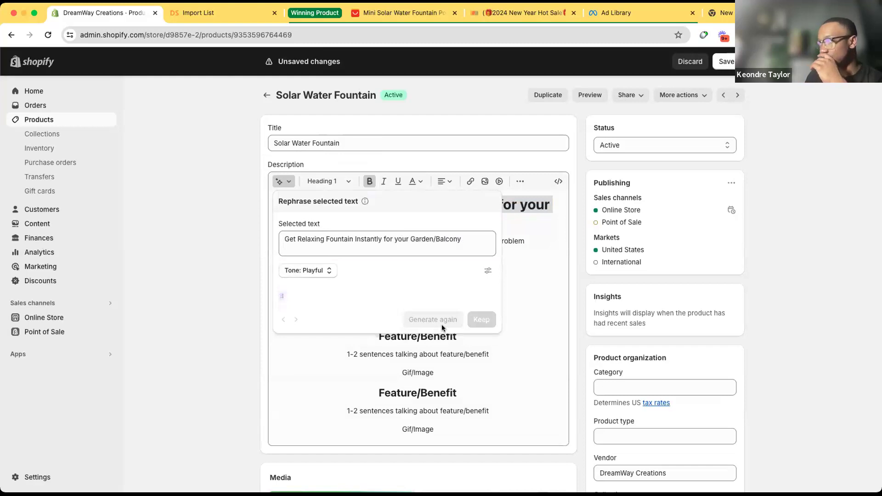
pyautogui.click(442, 327)
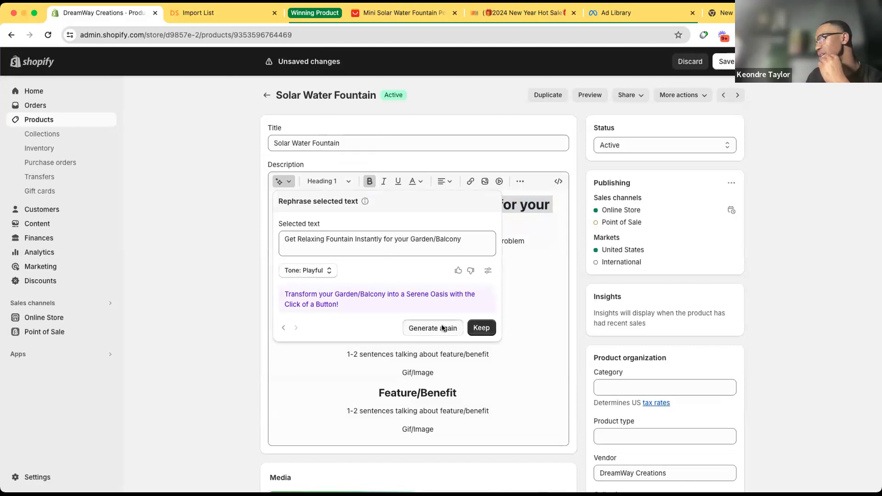
pyautogui.click(443, 327)
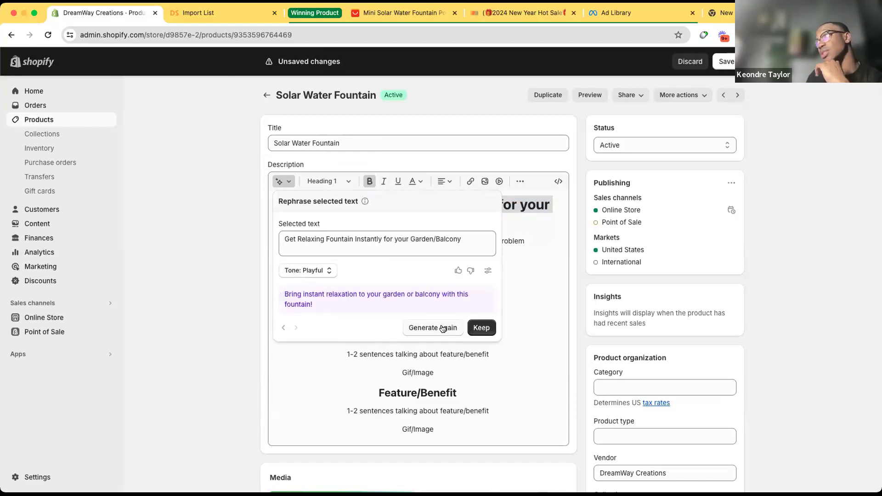
pyautogui.click(481, 328)
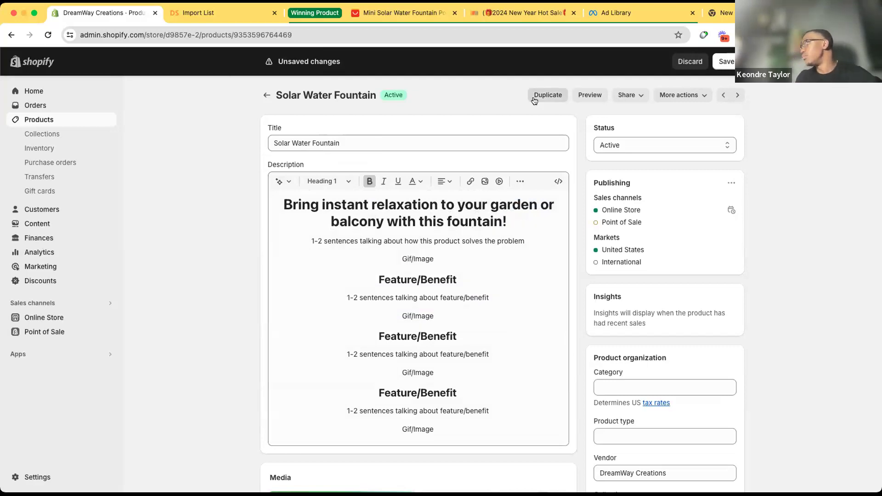
# Replace the first "Gif/Image" placeholder with the pond fountain GIF copied from under objectivew's headline and shrink it slightly.
pyautogui.click(527, 20)
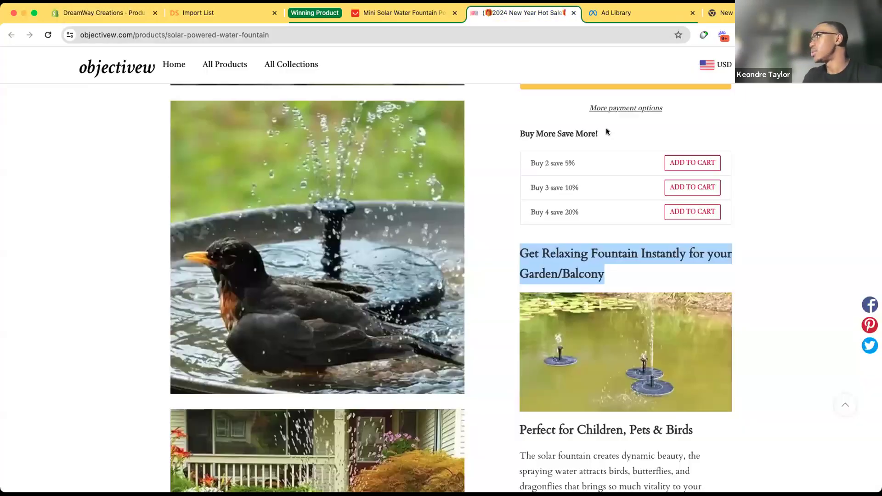
pyautogui.scroll(-3, 578, 377)
pyautogui.scroll(-1, 579, 377)
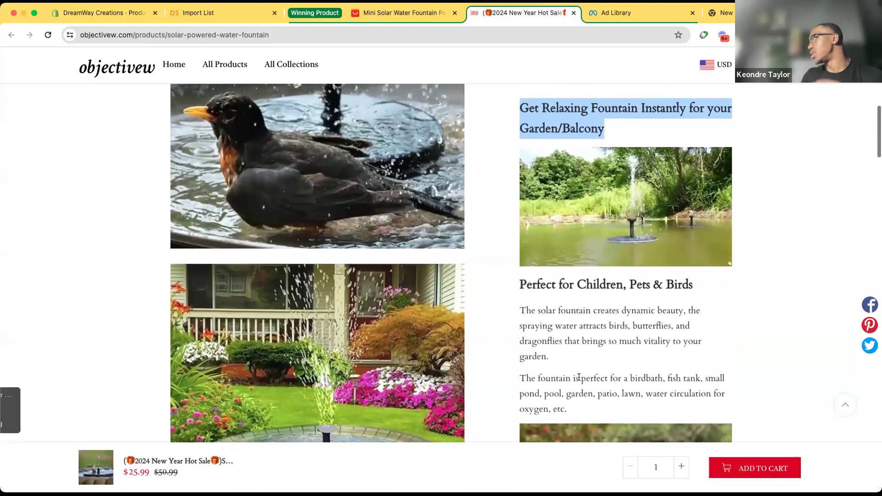
pyautogui.scroll(1, 582, 376)
pyautogui.scroll(1, 593, 336)
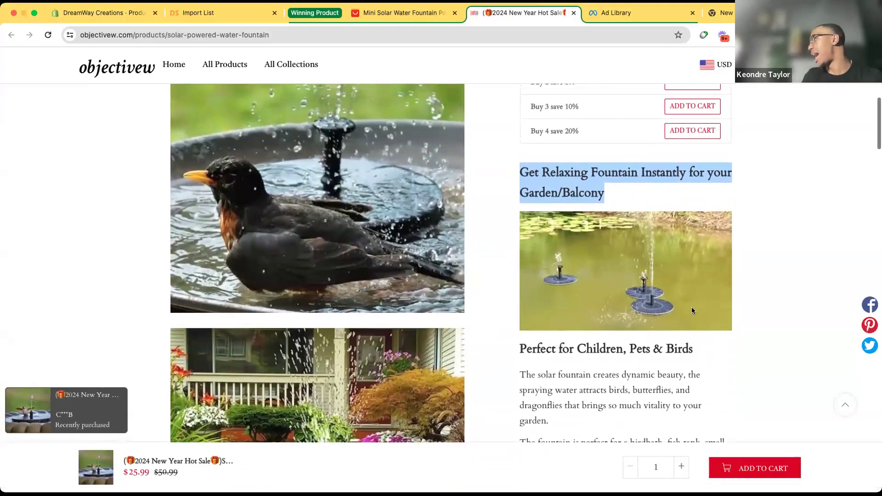
pyautogui.click(745, 274)
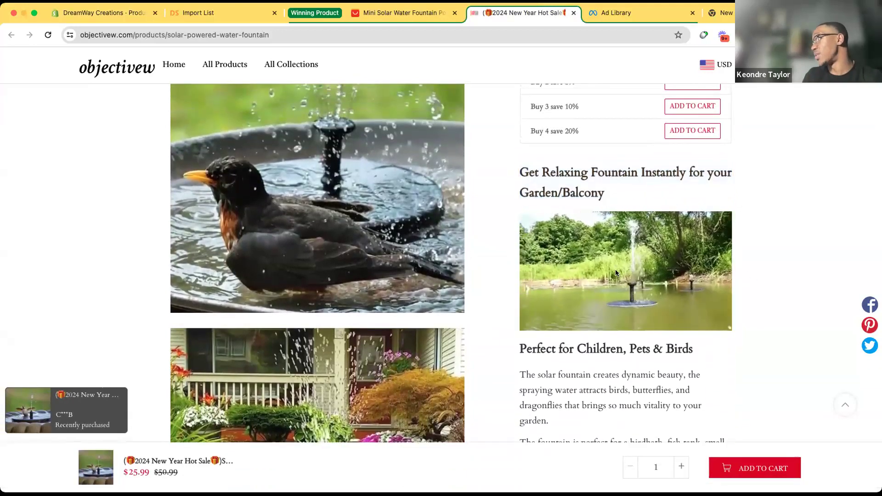
pyautogui.rightClick(575, 256)
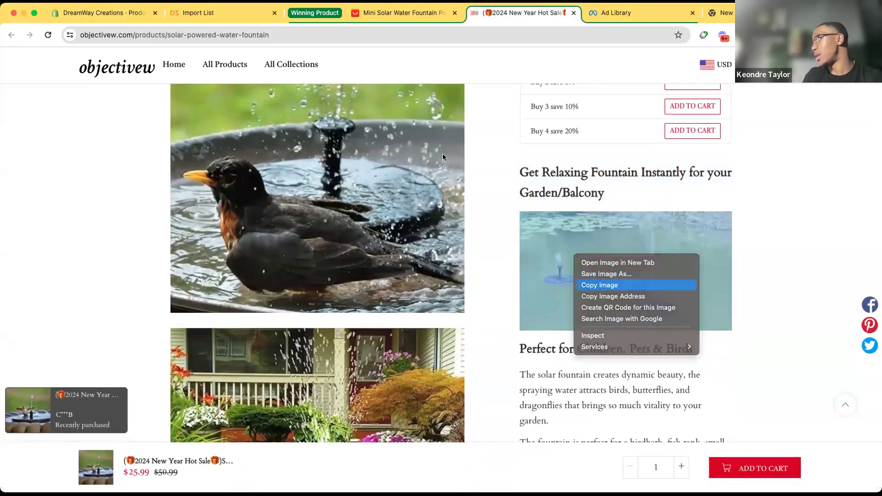
pyautogui.click(590, 285)
pyautogui.click(101, 12)
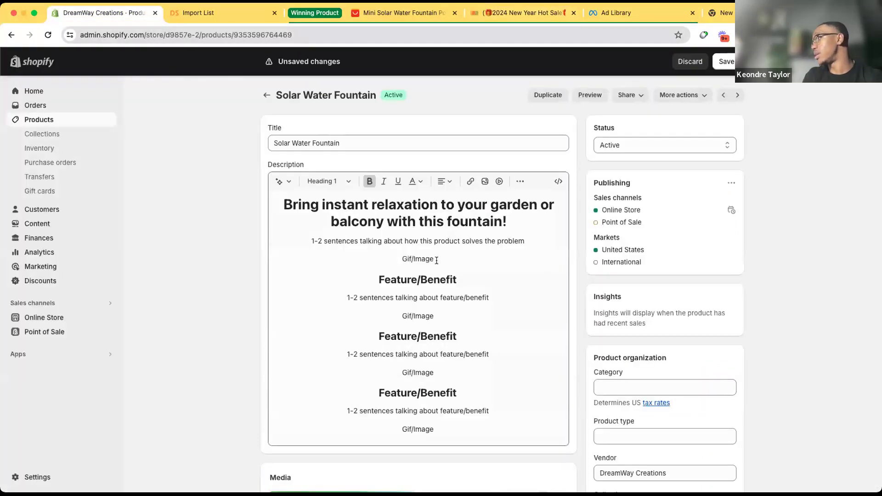
pyautogui.moveTo(437, 260); pyautogui.dragTo(387, 257)
pyautogui.press('cmd+v')
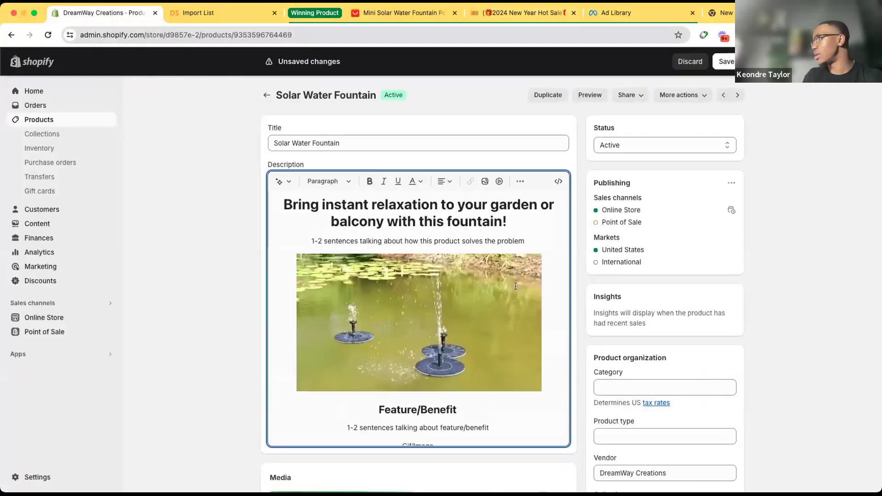
pyautogui.moveTo(540, 254); pyautogui.dragTo(489, 297)
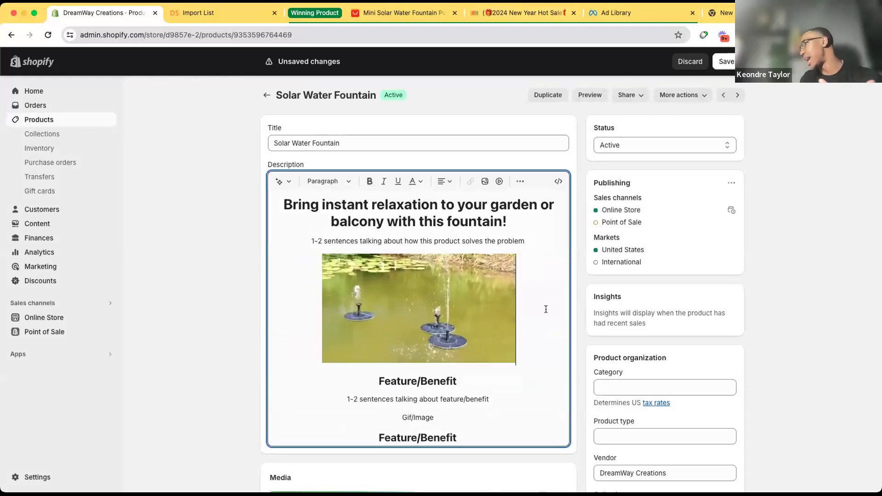
# Replace the problem-solving placeholder sentence with objectivew's paragraph beginning "Enhance the look of your outdoor garden pool".
pyautogui.click(517, 13)
pyautogui.scroll(-1, 499, 304)
pyautogui.scroll(-2, 499, 305)
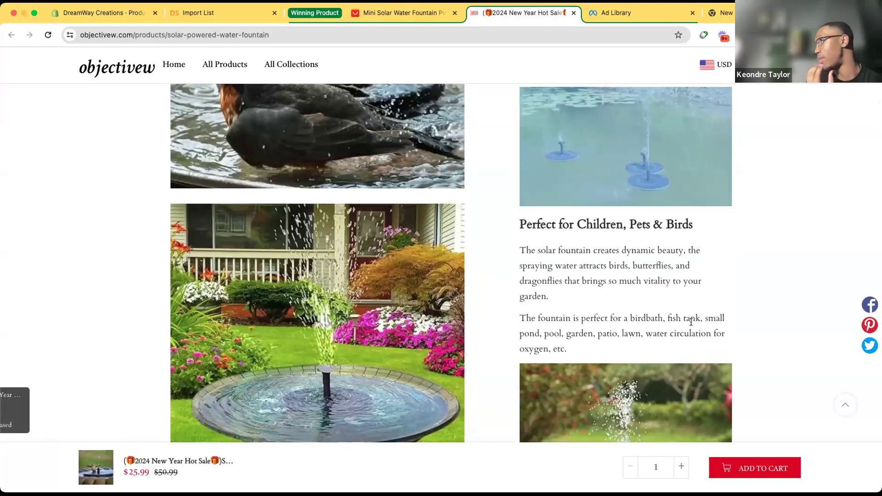
pyautogui.scroll(1, 633, 321)
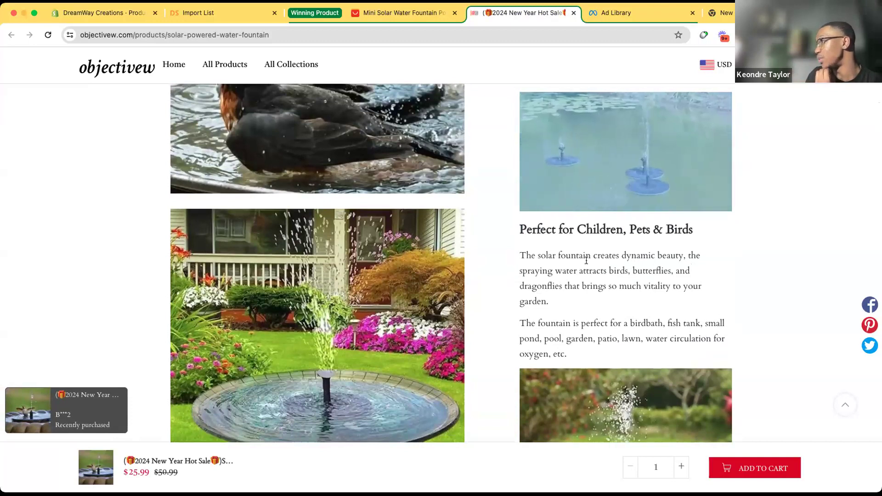
pyautogui.scroll(-10, 560, 303)
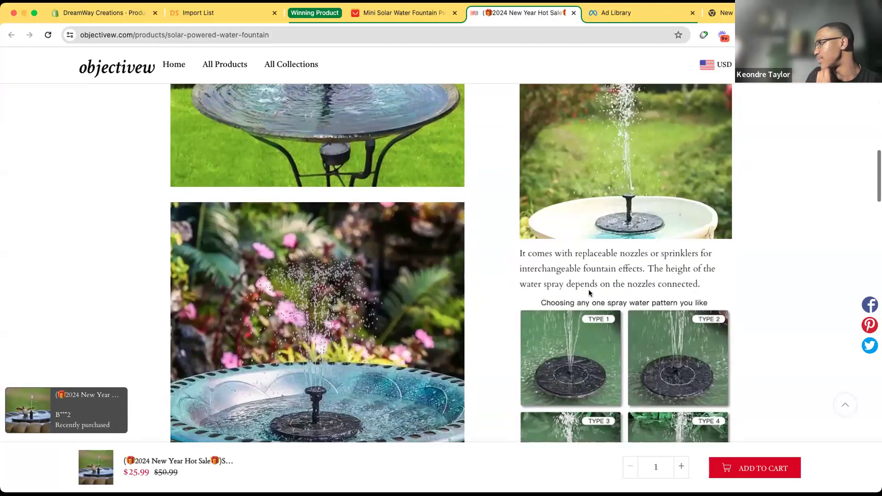
pyautogui.scroll(-5, 671, 262)
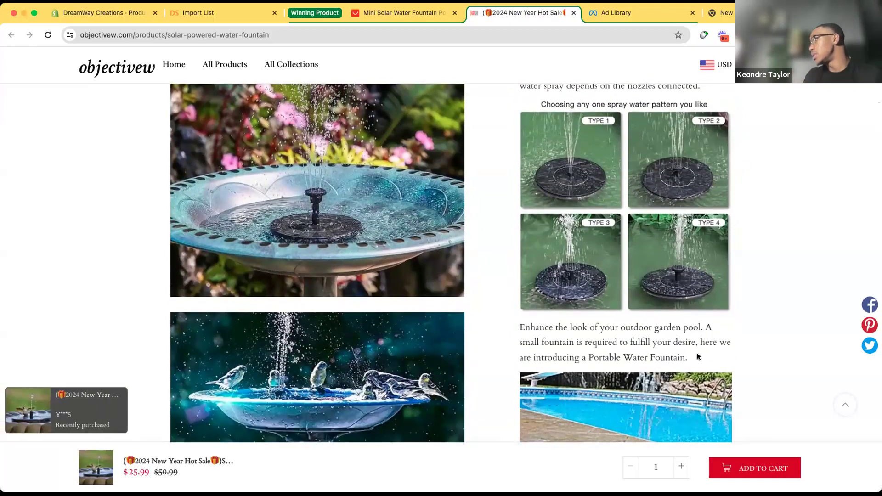
pyautogui.moveTo(688, 357); pyautogui.dragTo(519, 328)
pyautogui.press('super+c')
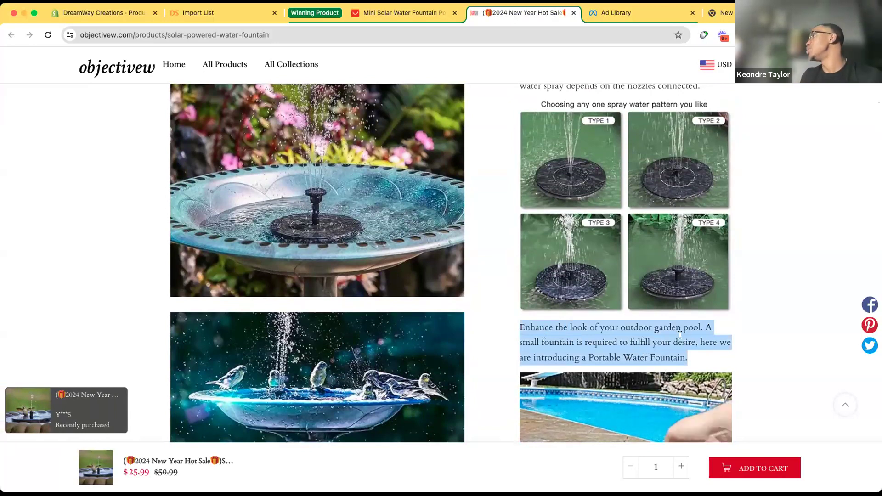
pyautogui.click(105, 15)
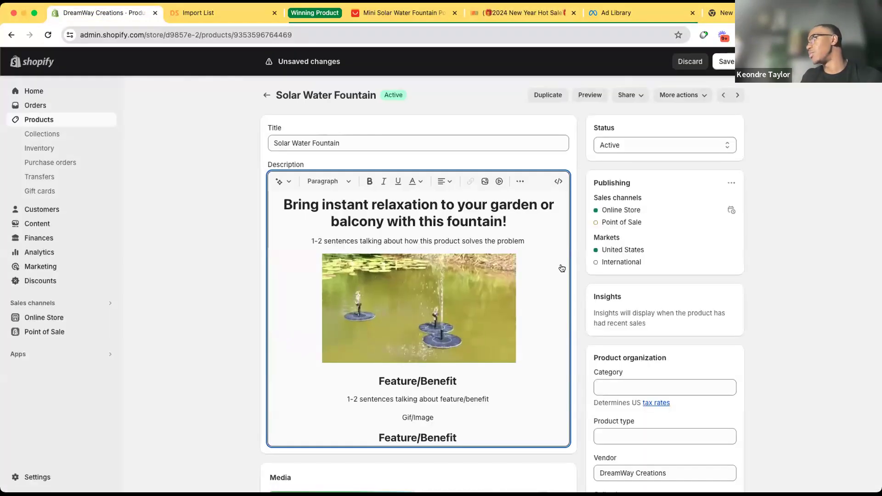
pyautogui.moveTo(528, 248); pyautogui.dragTo(309, 241)
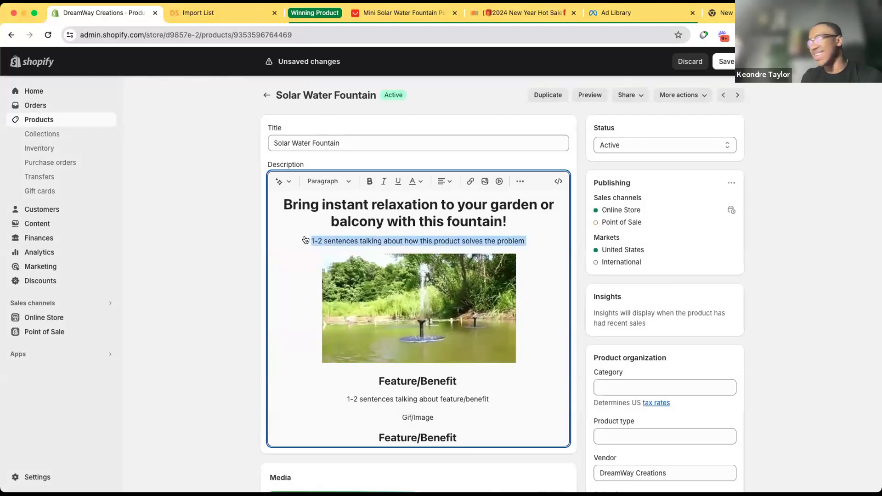
pyautogui.press('super+v')
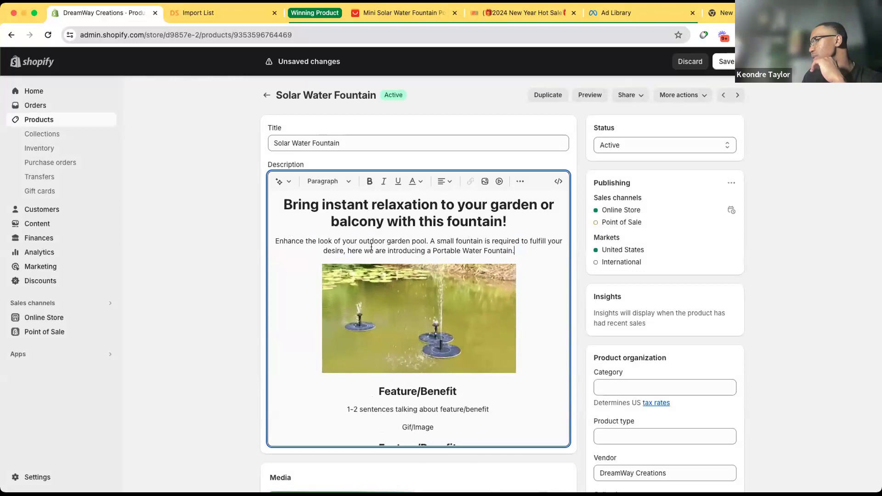
# Change "fulfill your desire" to "relax you" in the paragraph under the headline.
pyautogui.doubleClick(331, 250)
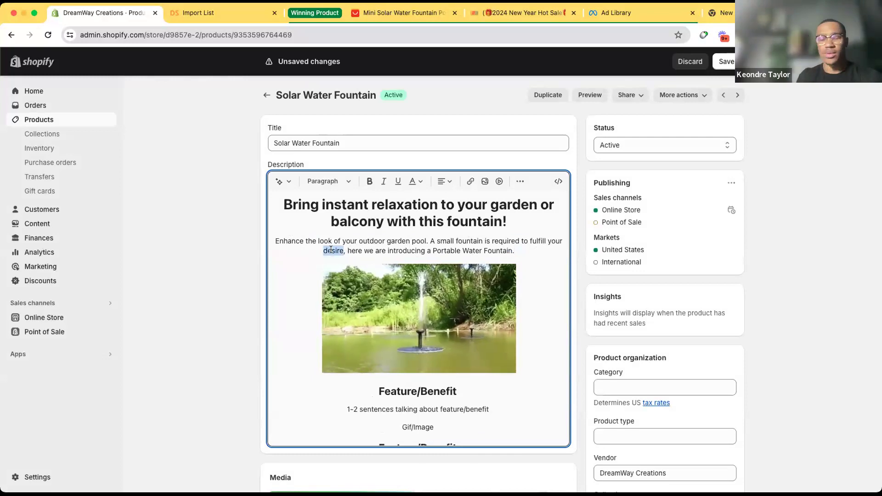
pyautogui.press('BackSpace')
pyautogui.press('BackSpace')
pyautogui.press('BackSpace')
pyautogui.press('BackSpace')
pyautogui.press('BackSpace')
pyautogui.press('BackSpace')
pyautogui.press('BackSpace')
pyautogui.press('BackSpace')
pyautogui.press('BackSpace')
pyautogui.press('BackSpace')
pyautogui.press('BackSpace')
pyautogui.press('BackSpace')
pyautogui.press('BackSpace')
pyautogui.press('BackSpace')
pyautogui.press('BackSpace')
pyautogui.write('relax you')
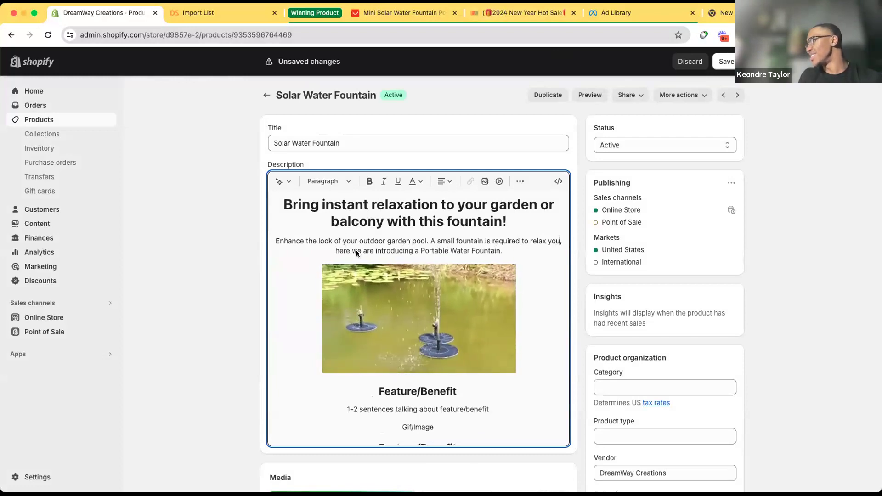
# In the paragraph under the headline, replace the clause introducing the Portable Water Fountain with "and bring peace." and "required" with "here".
pyautogui.moveTo(519, 251); pyautogui.dragTo(330, 251)
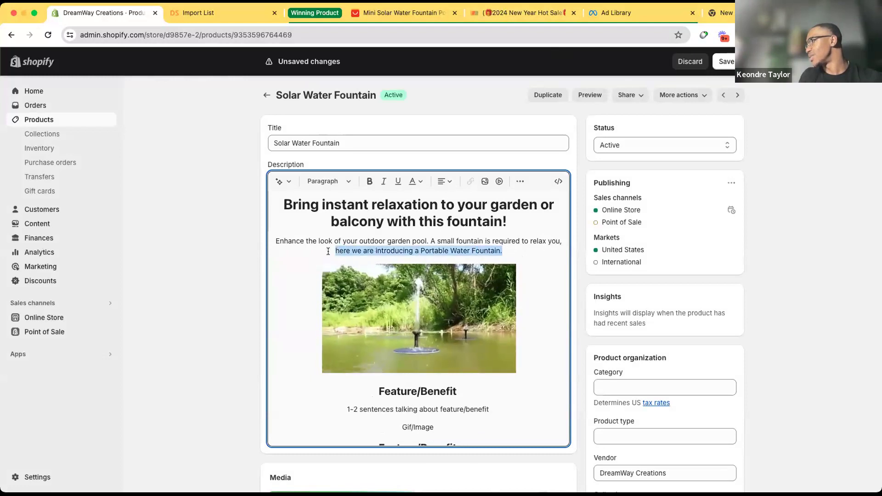
pyautogui.press('BackSpace')
pyautogui.write('and ')
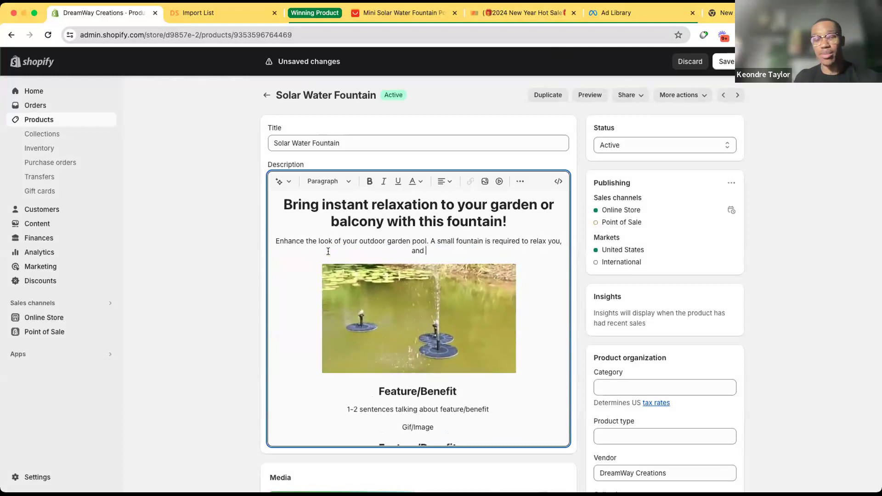
pyautogui.write('bring peac')
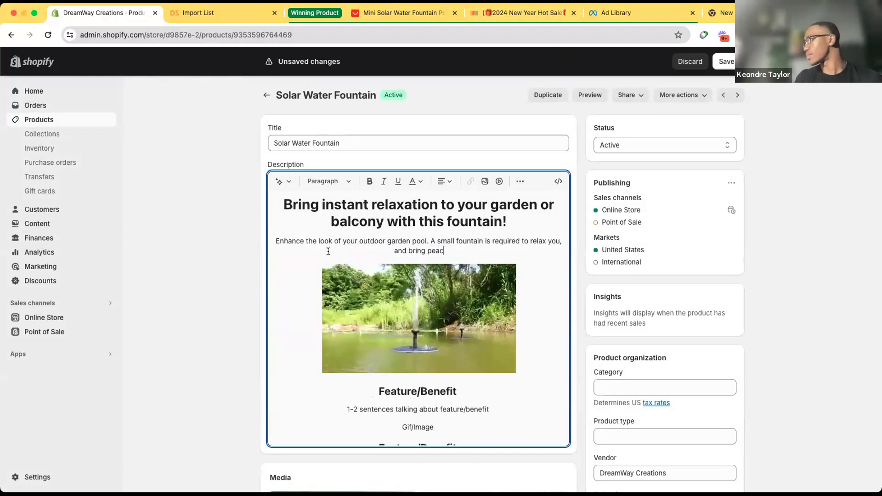
pyautogui.write('e.')
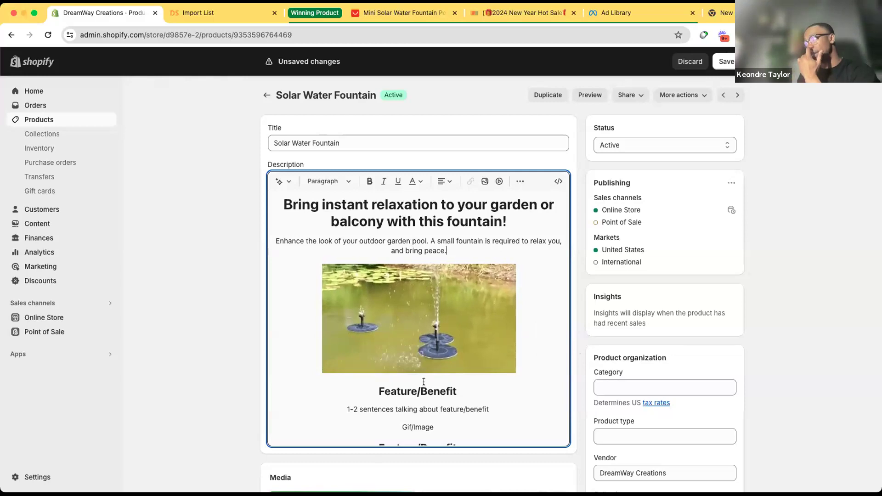
pyautogui.doubleClick(508, 241)
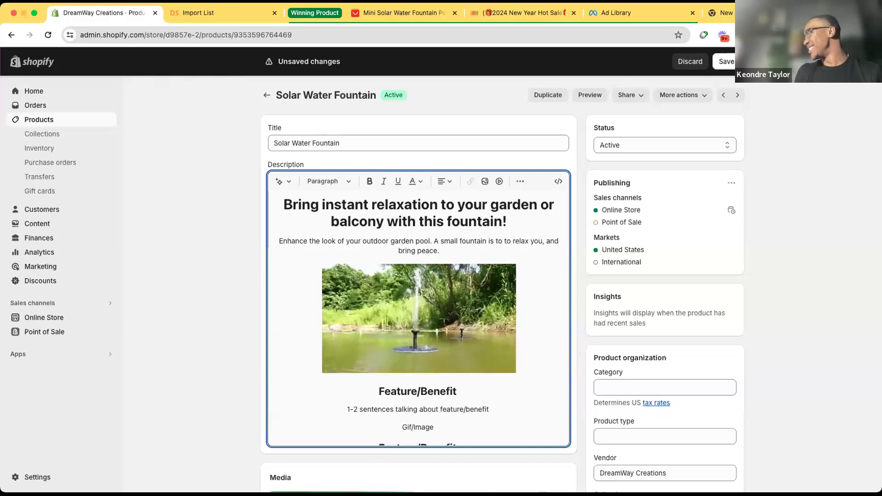
pyautogui.press('BackSpace')
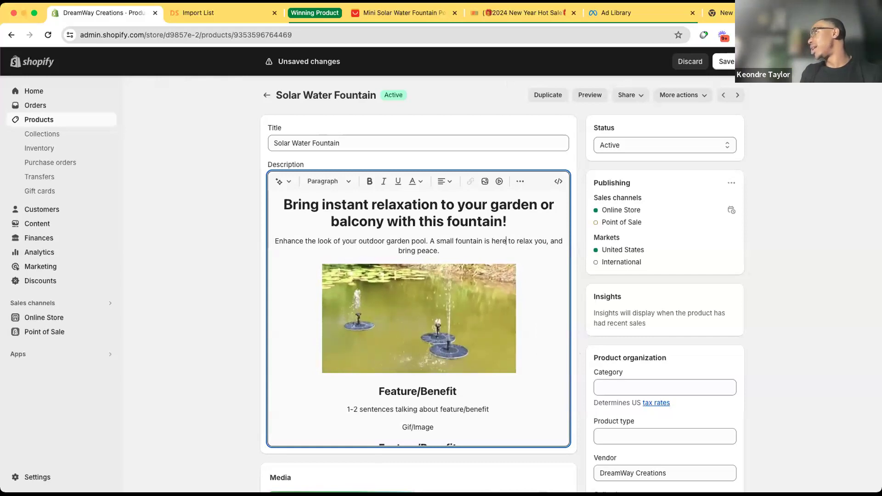
# Examine objectivew's product page for feature headings and supporting text suited to the first Feature/Benefit section.
pyautogui.click(528, 13)
pyautogui.scroll(-7, 606, 290)
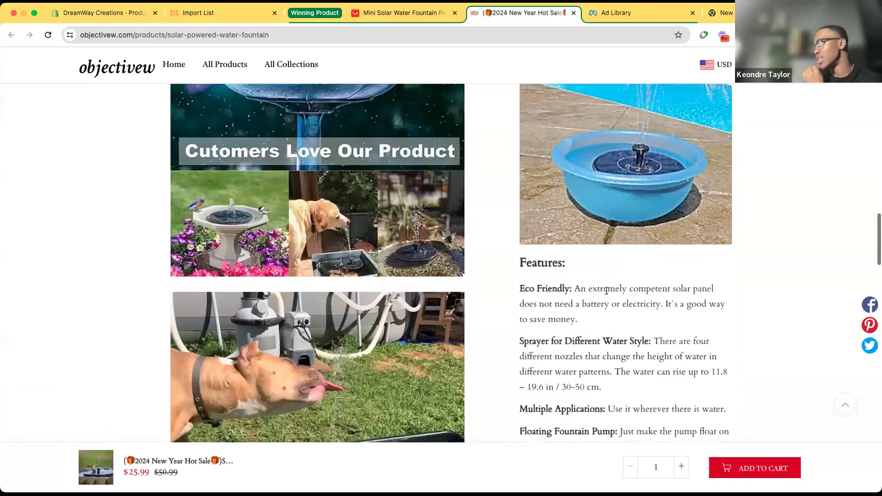
pyautogui.scroll(10, 606, 290)
pyautogui.scroll(5, 606, 292)
pyautogui.scroll(1, 606, 293)
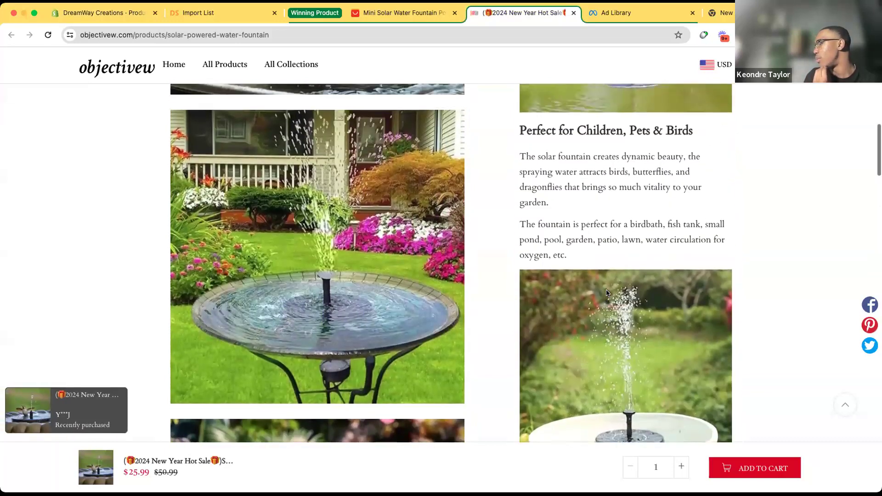
pyautogui.scroll(-10, 606, 292)
pyautogui.scroll(-3, 488, 311)
pyautogui.scroll(10, 489, 311)
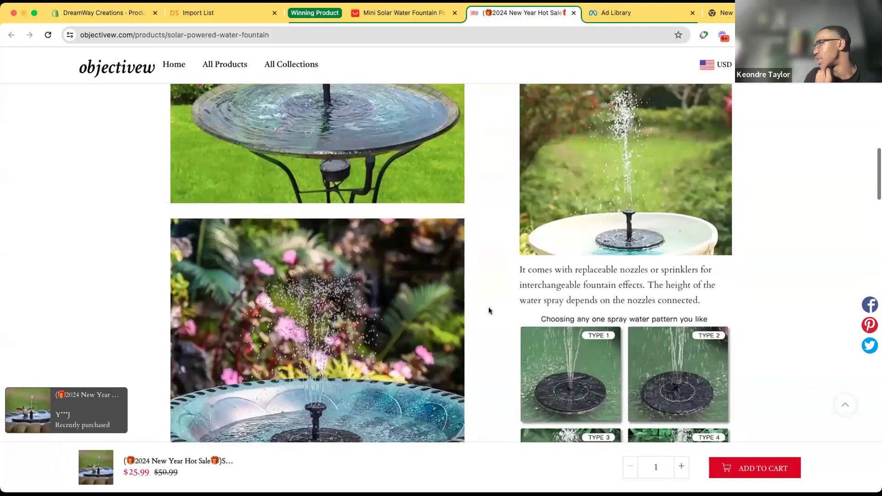
pyautogui.scroll(5, 488, 311)
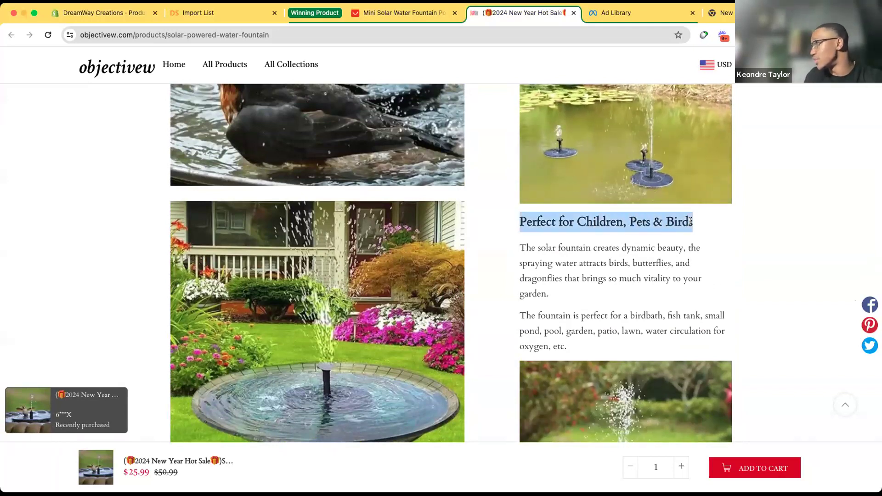
# Compare objectivew's customer and pet photos and listed features with its "Perfect for Children, Pets & Birds" section.
pyautogui.scroll(-12, 646, 276)
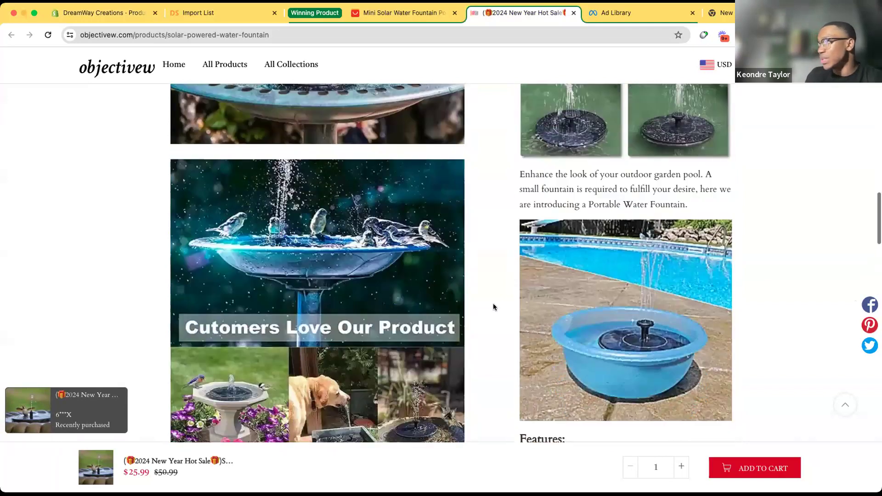
pyautogui.scroll(3, 379, 274)
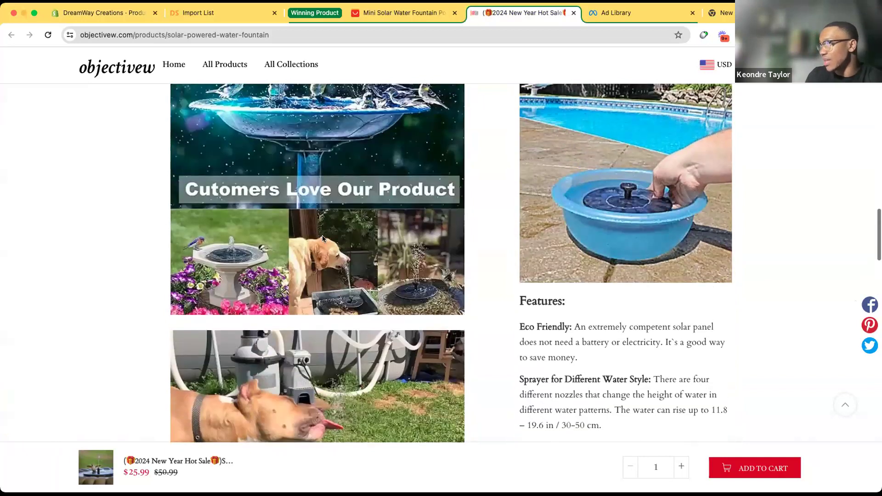
pyautogui.scroll(3, 346, 212)
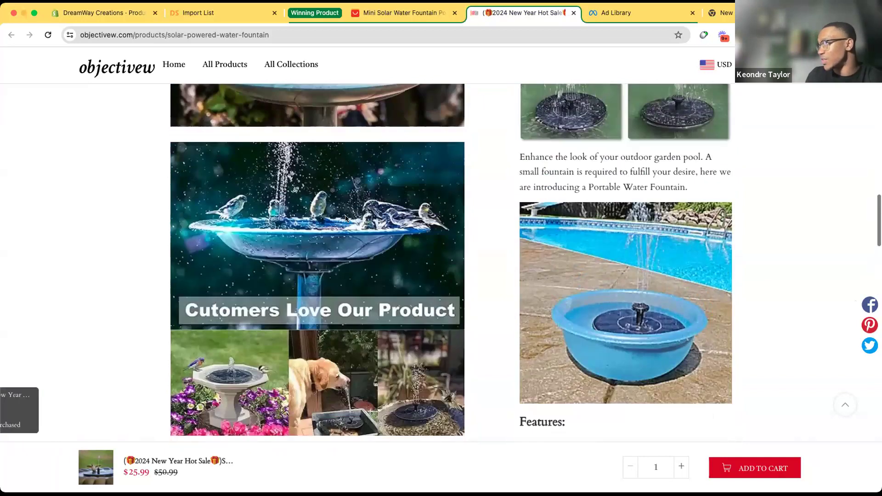
pyautogui.scroll(-10, 468, 263)
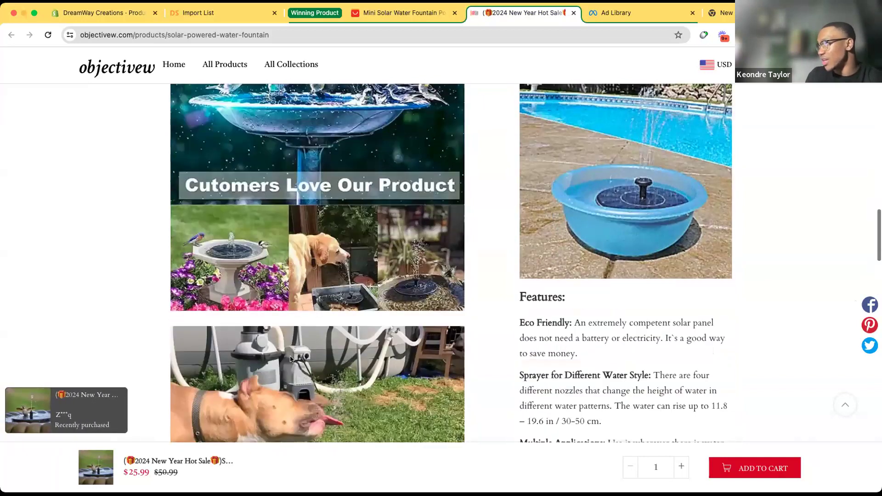
pyautogui.scroll(-2, 396, 311)
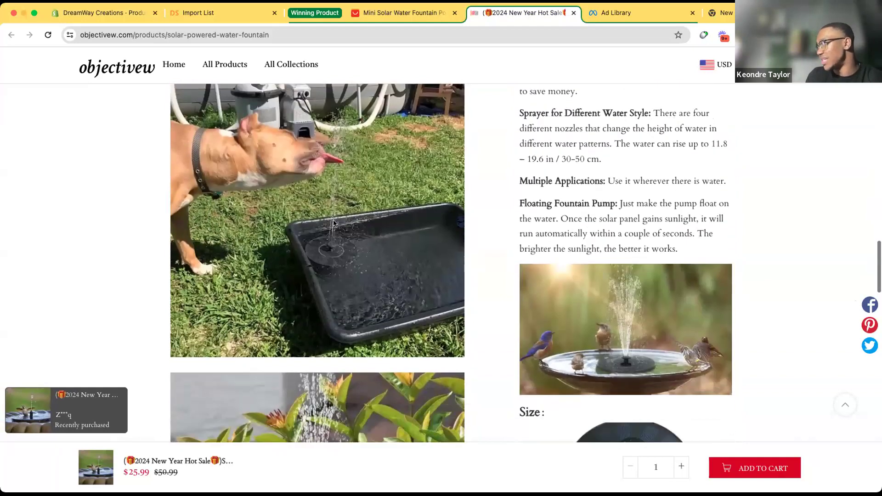
pyautogui.scroll(2, 380, 303)
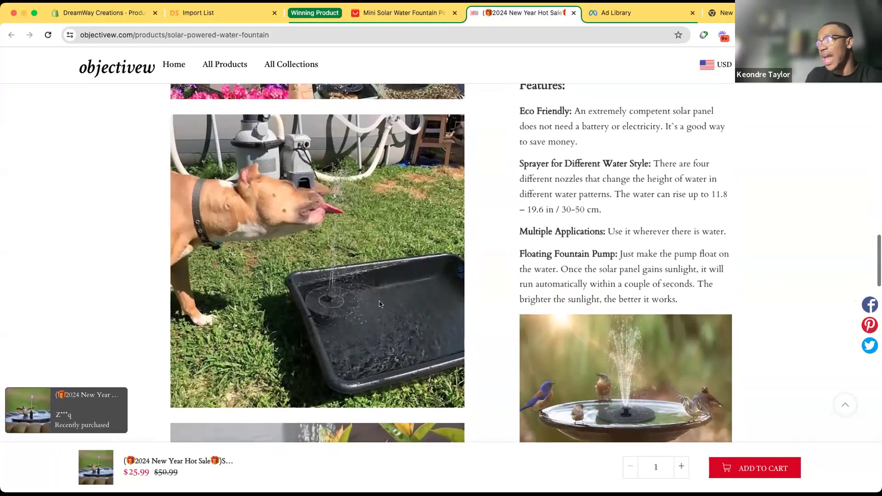
pyautogui.scroll(1, 564, 291)
pyautogui.scroll(15, 564, 291)
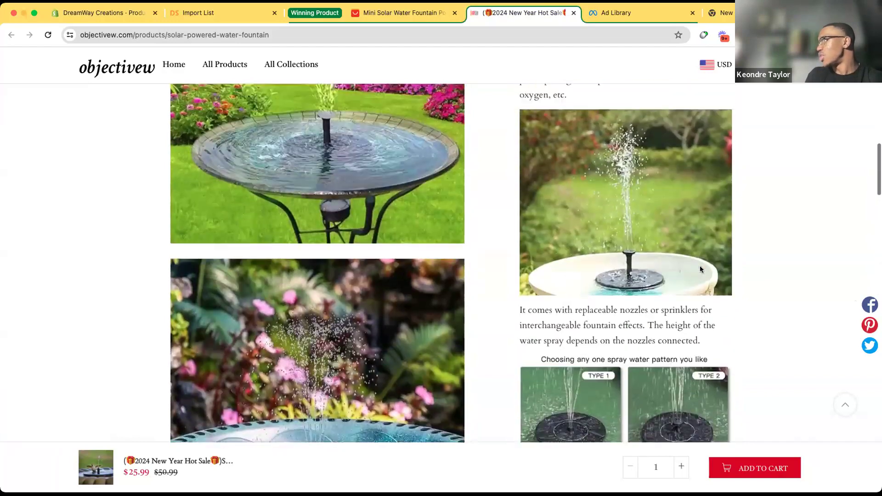
pyautogui.scroll(5, 700, 269)
pyautogui.moveTo(703, 174); pyautogui.dragTo(562, 174)
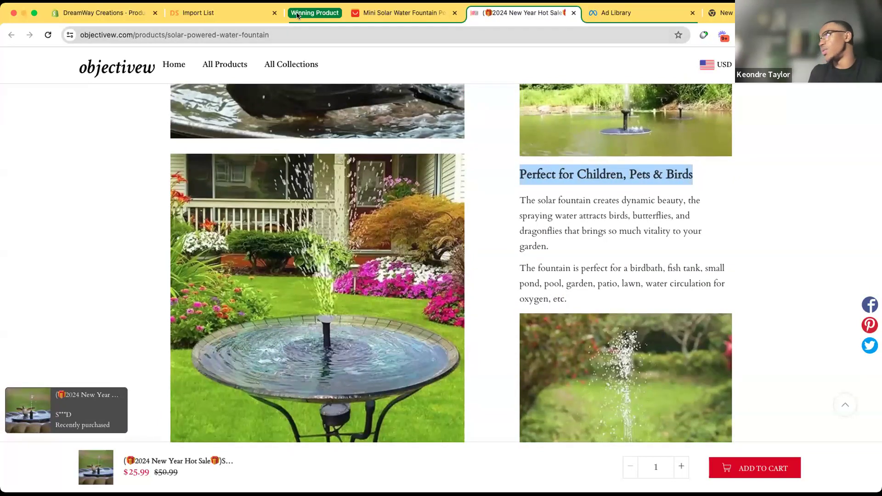
# Find Convictionm.shop's fountain ad in the Meta Ad Library results and open its product page from the ad's summary details.
pyautogui.click(603, 17)
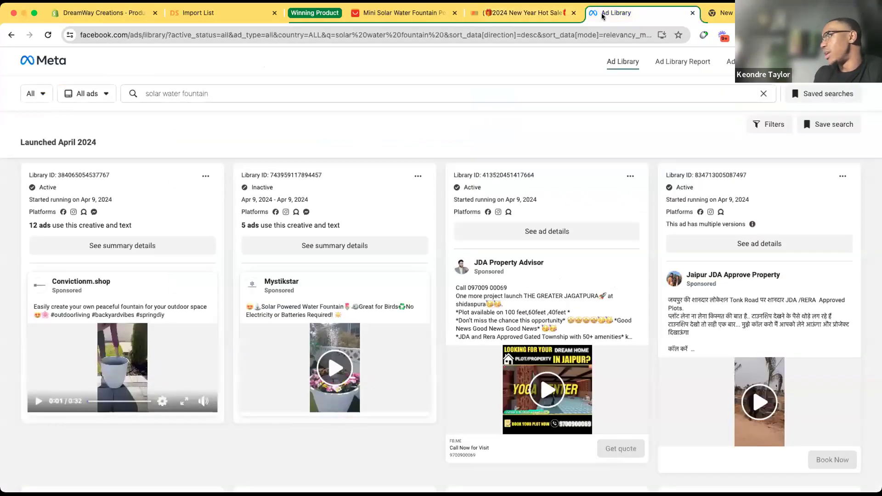
pyautogui.scroll(-15, 374, 280)
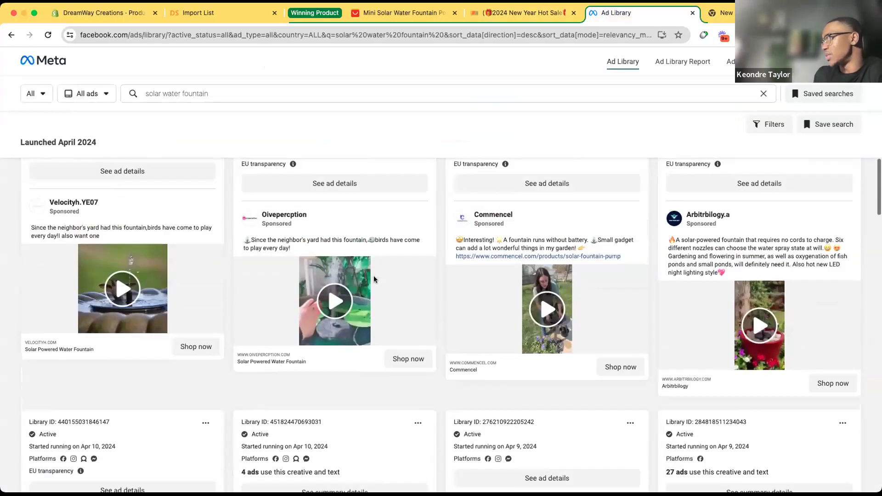
pyautogui.scroll(5, 374, 279)
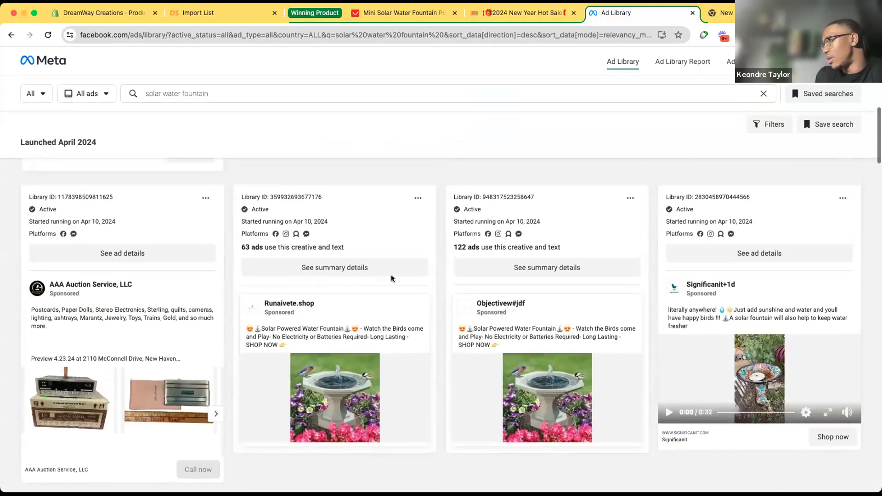
pyautogui.scroll(-10, 574, 282)
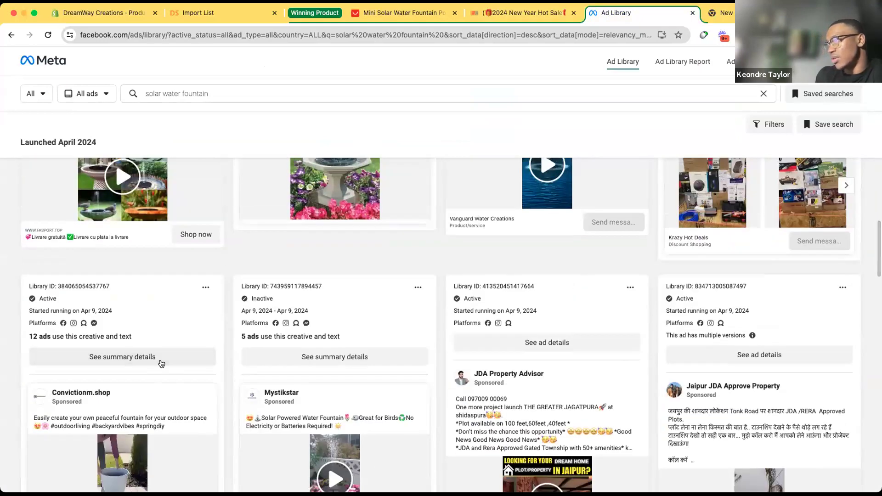
pyautogui.click(161, 363)
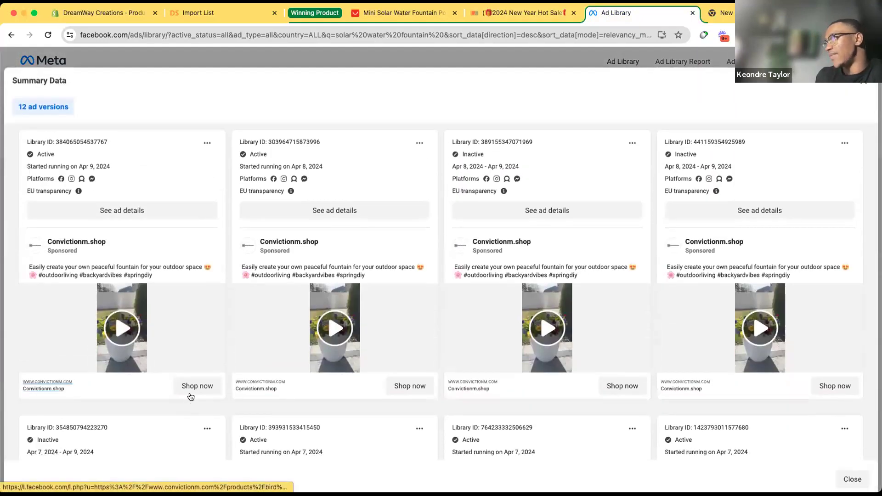
pyautogui.click(191, 396)
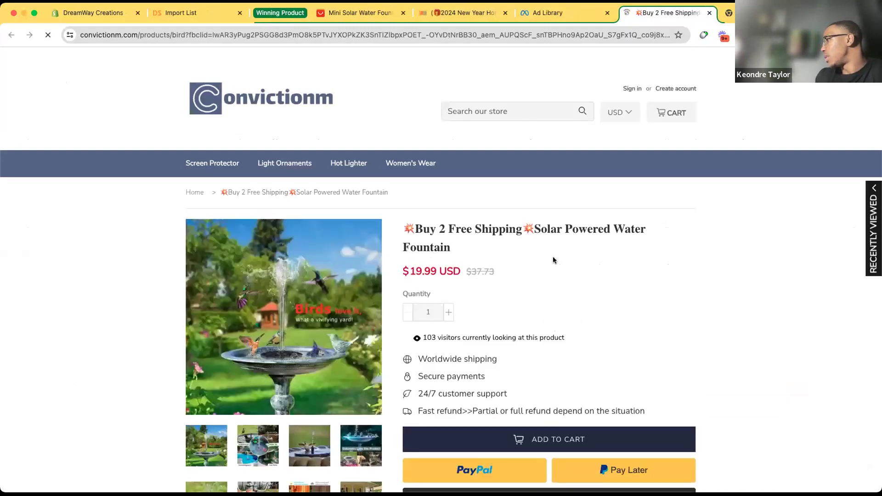
# Examine Convictionm's product page from the title and headline through the feature list, usage advice and package contents for reusable copy.
pyautogui.moveTo(405, 228); pyautogui.dragTo(488, 245)
pyautogui.click(555, 304)
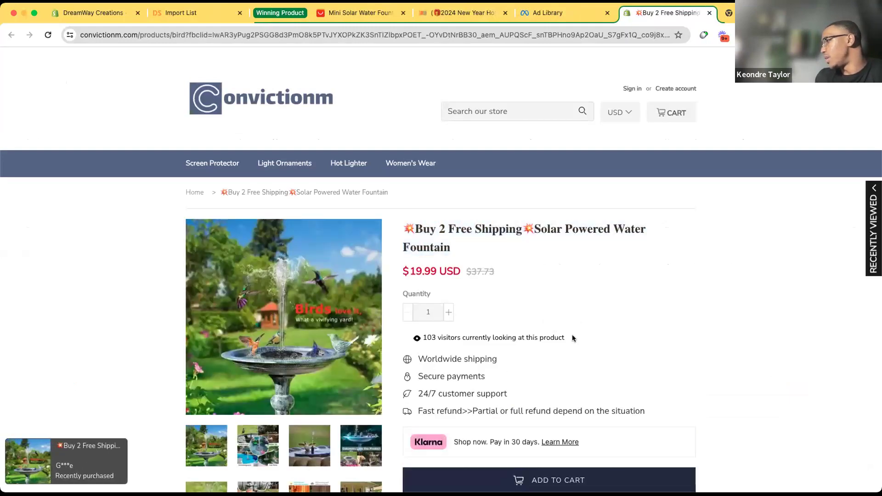
pyautogui.scroll(-10, 572, 338)
pyautogui.scroll(4, 572, 337)
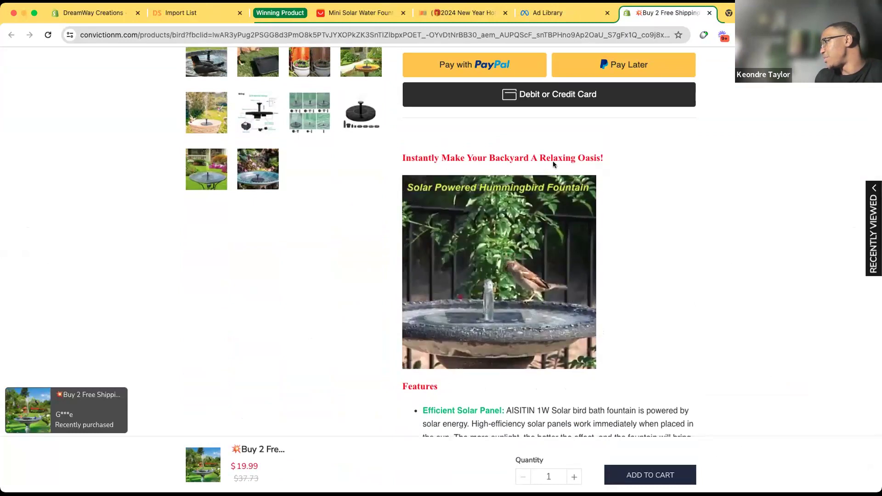
pyautogui.moveTo(540, 159); pyautogui.dragTo(614, 198)
pyautogui.click(600, 273)
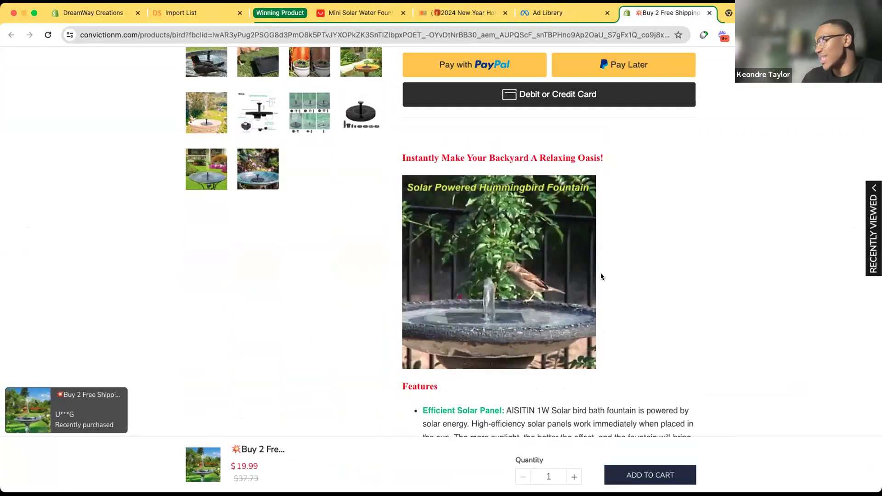
pyautogui.scroll(-1, 600, 274)
pyautogui.scroll(-15, 601, 274)
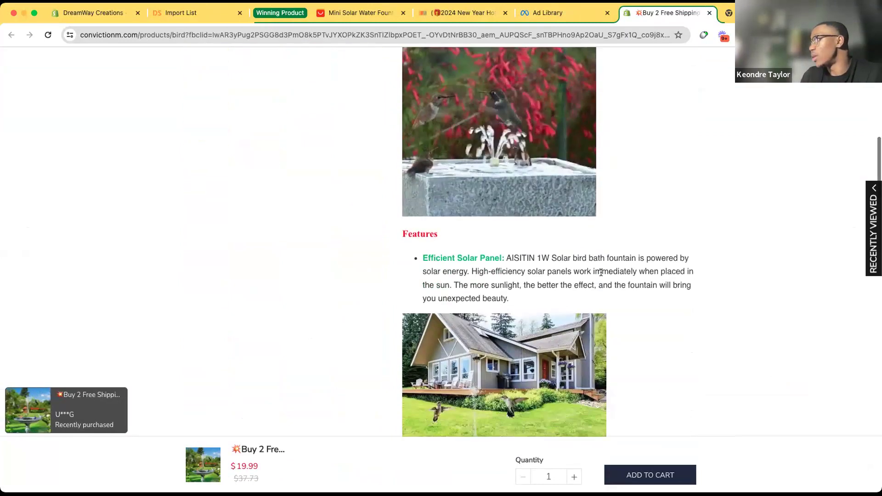
pyautogui.scroll(-10, 601, 276)
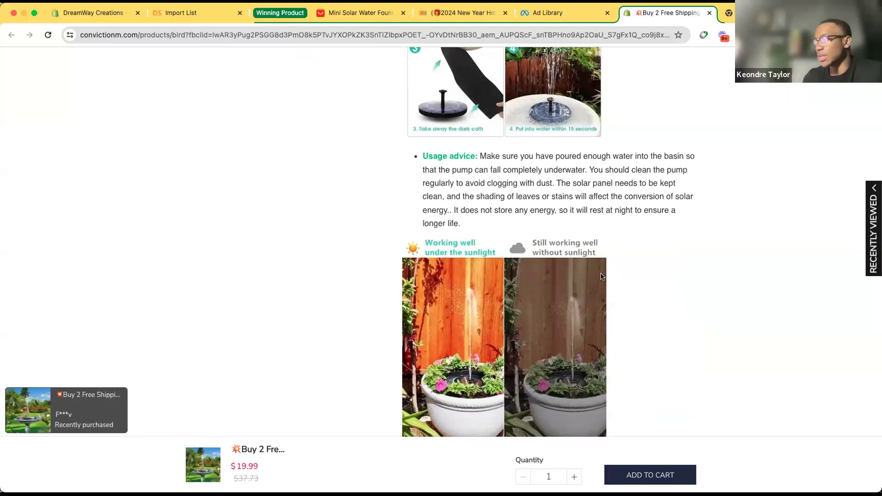
pyautogui.scroll(-5, 624, 289)
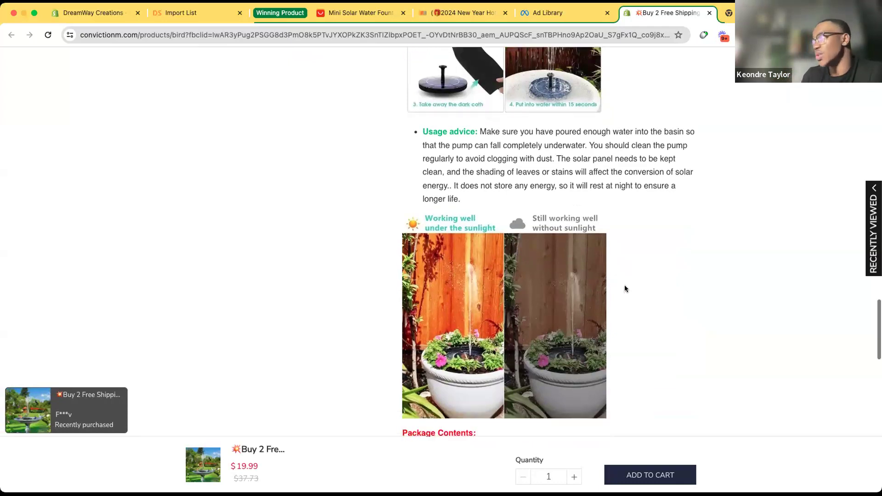
# Compare Convictionm's feature paragraphs and their accompanying images to choose one for the first Feature/Benefit section.
pyautogui.scroll(12, 569, 284)
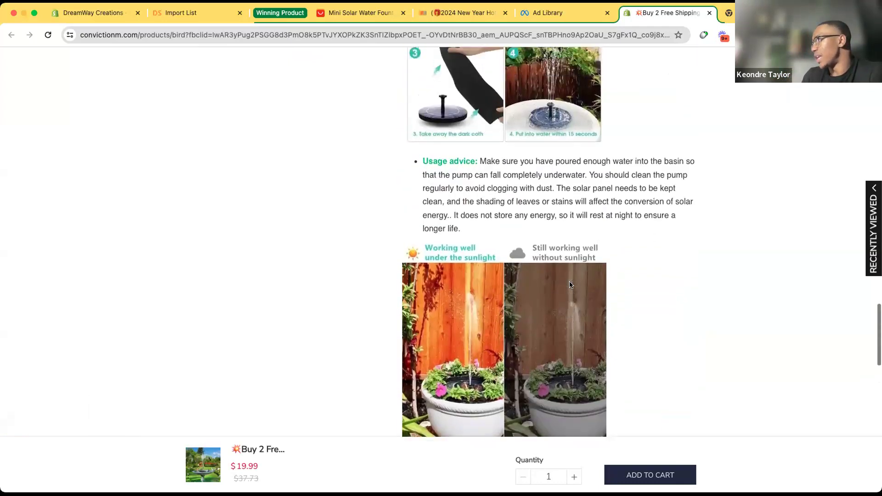
pyautogui.scroll(14, 569, 284)
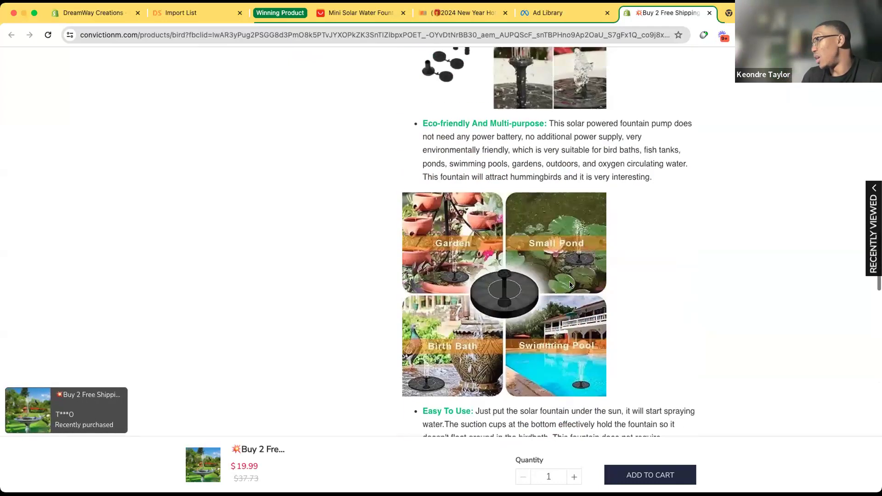
pyautogui.scroll(10, 570, 285)
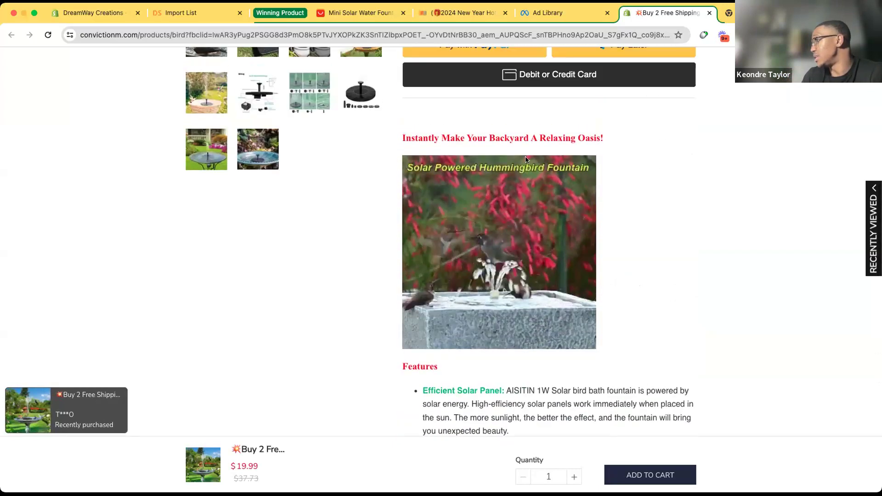
pyautogui.scroll(-10, 528, 300)
pyautogui.scroll(-20, 528, 301)
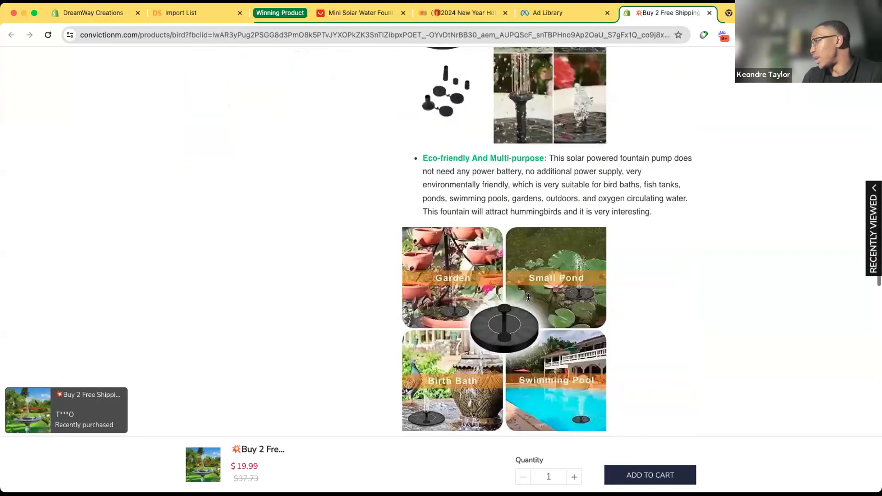
pyautogui.scroll(15, 528, 301)
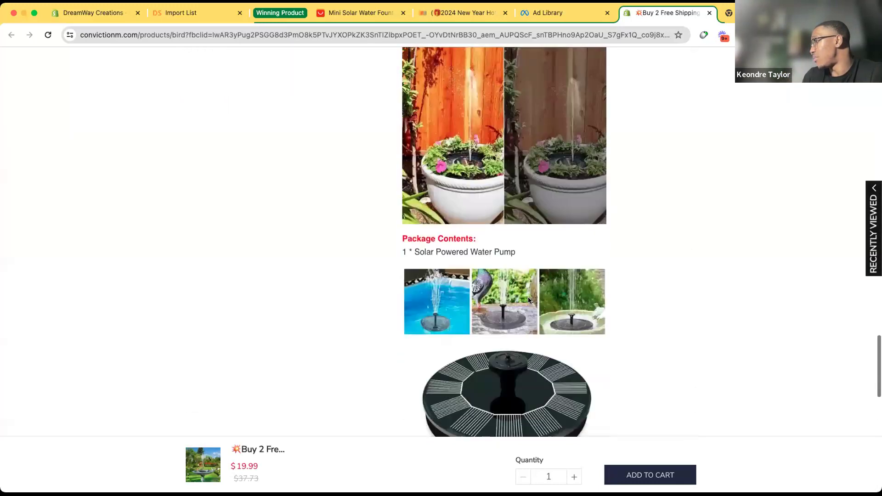
pyautogui.scroll(-6, 528, 297)
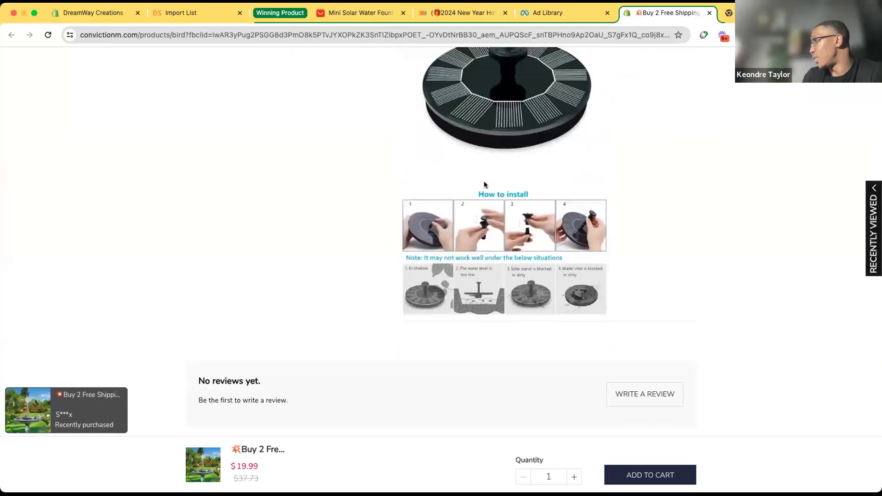
pyautogui.scroll(10, 485, 184)
pyautogui.scroll(7, 485, 185)
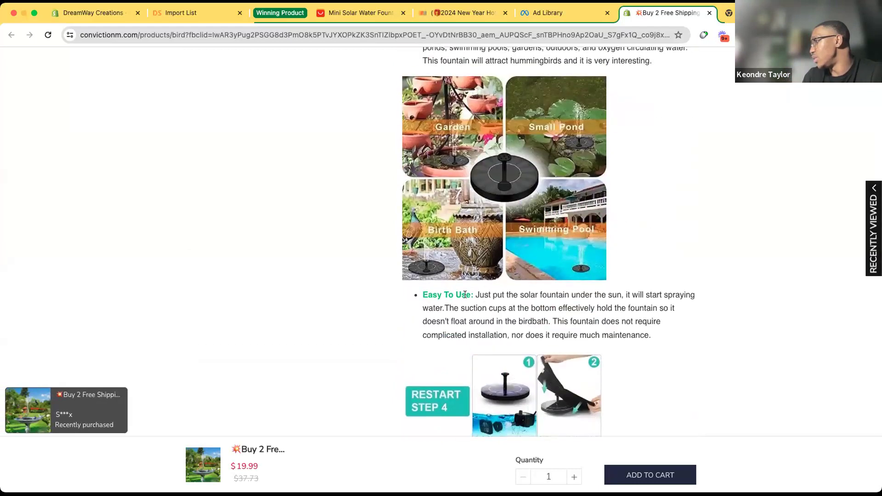
pyautogui.scroll(4, 485, 287)
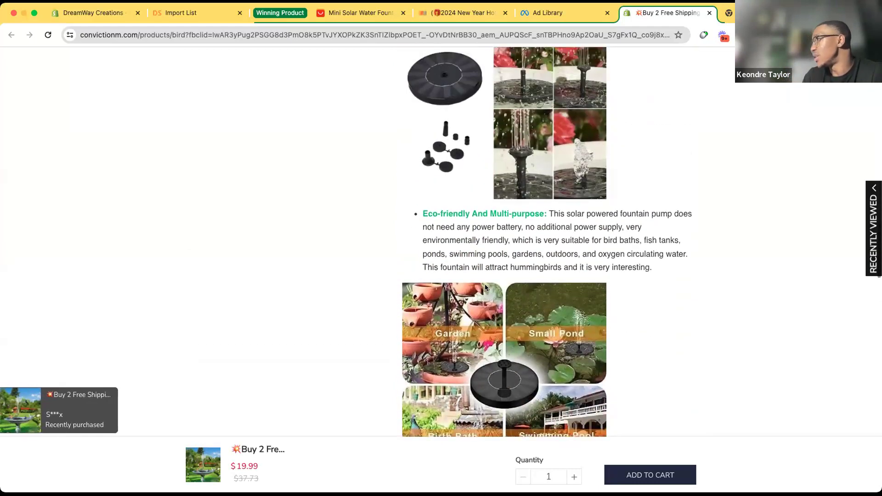
pyautogui.scroll(-4, 484, 283)
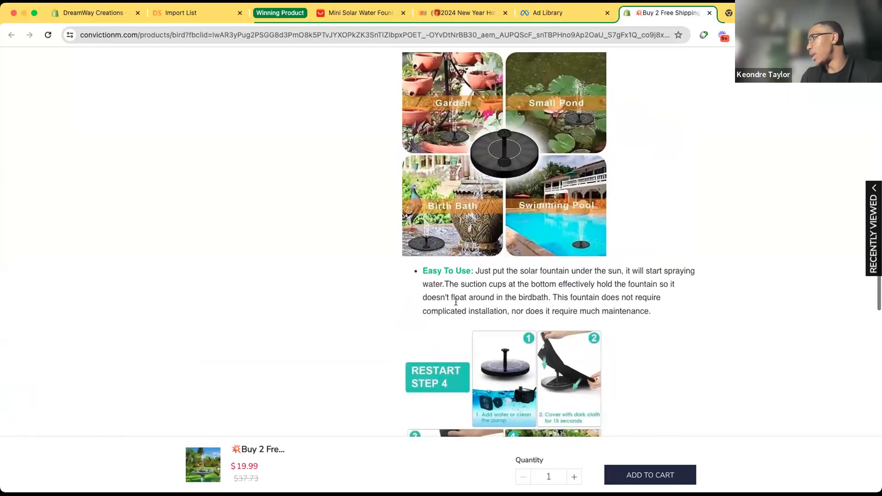
# Replace the first Feature/Benefit heading in the Shopify description with "Easy To Use", copied from Convictionm's feature list.
pyautogui.moveTo(422, 271); pyautogui.dragTo(468, 271)
pyautogui.press('super+c')
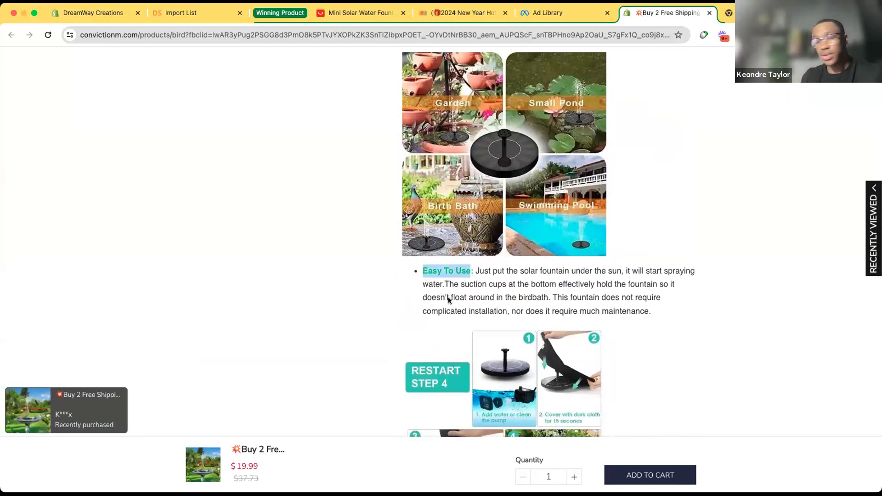
pyautogui.click(92, 14)
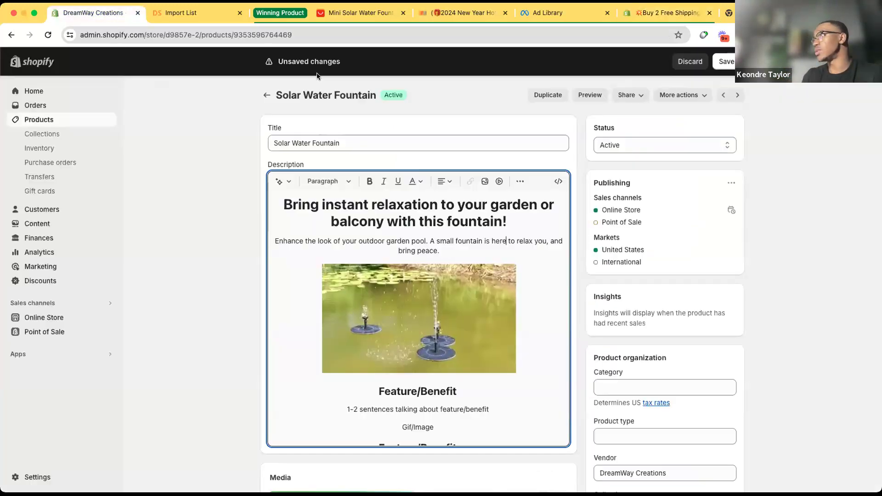
pyautogui.moveTo(391, 385); pyautogui.dragTo(368, 387)
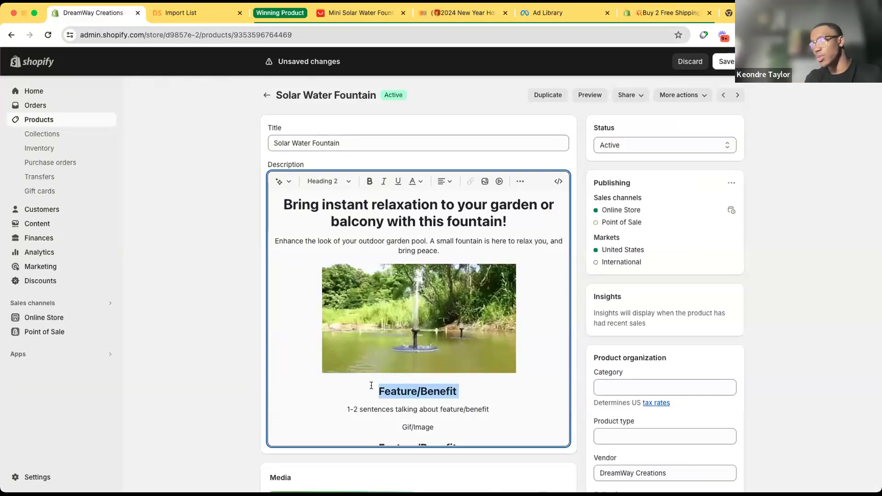
pyautogui.press('super+v')
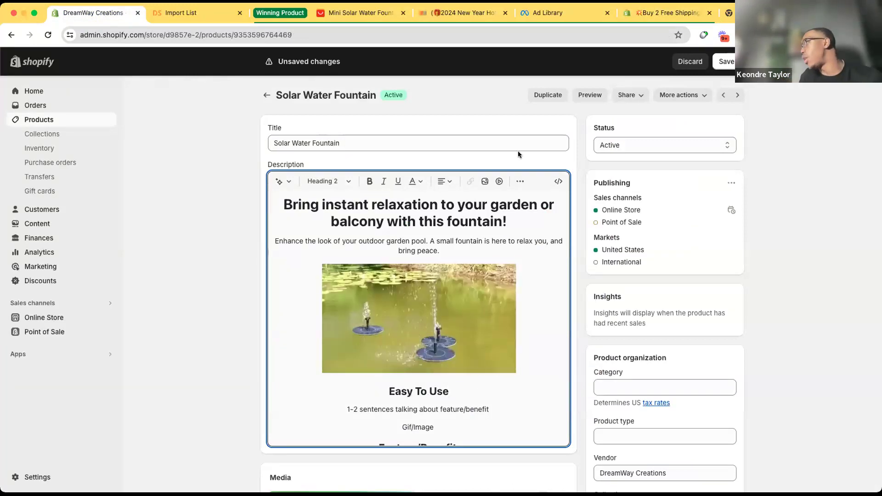
# Replace the placeholder sentence under "Easy To Use" with Convictionm's copied text, from "Just put the solar fountain" through "birdbath.".
pyautogui.click(667, 13)
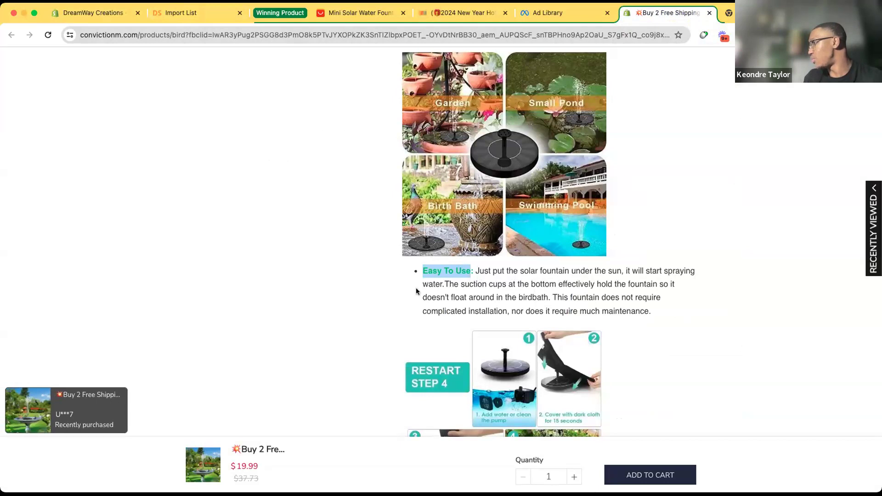
pyautogui.moveTo(548, 296); pyautogui.dragTo(476, 271)
pyautogui.press('super+c')
pyautogui.click(548, 295)
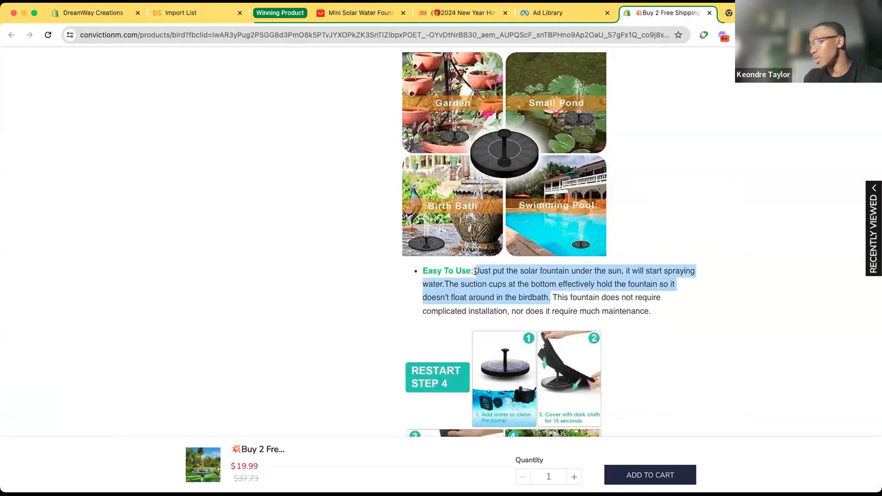
pyautogui.click(90, 14)
pyautogui.moveTo(491, 409); pyautogui.dragTo(345, 407)
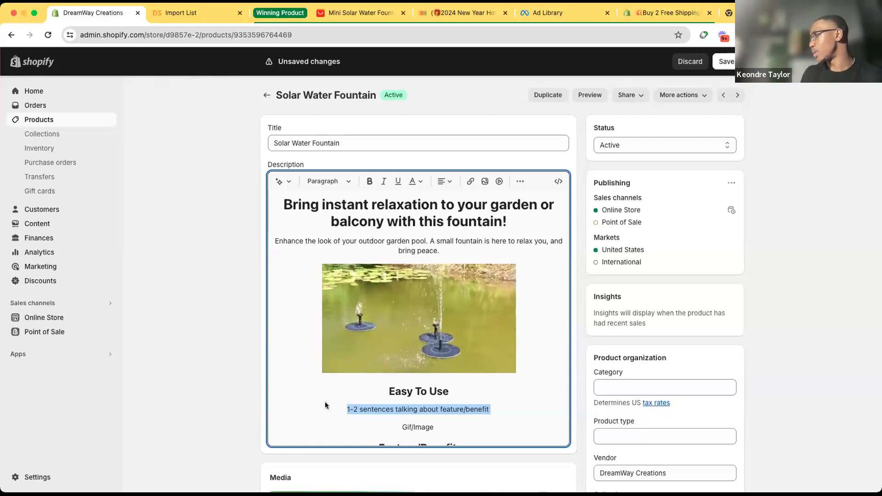
pyautogui.click(660, 14)
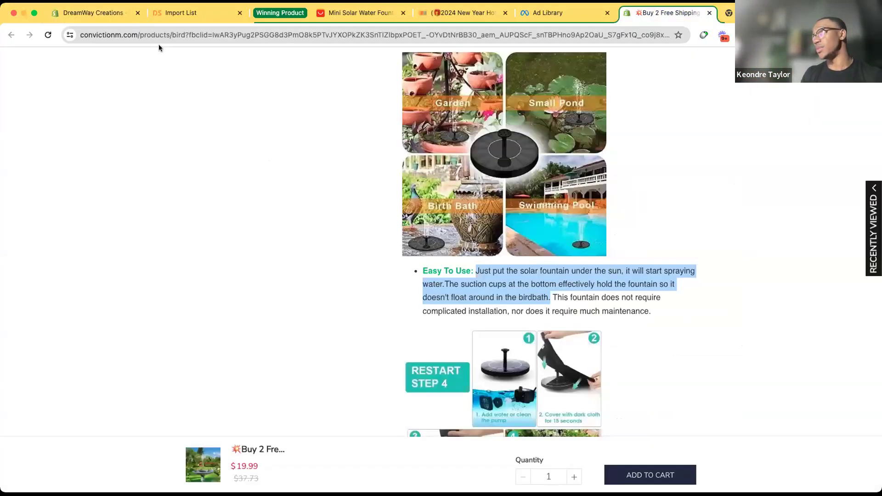
pyautogui.click(107, 15)
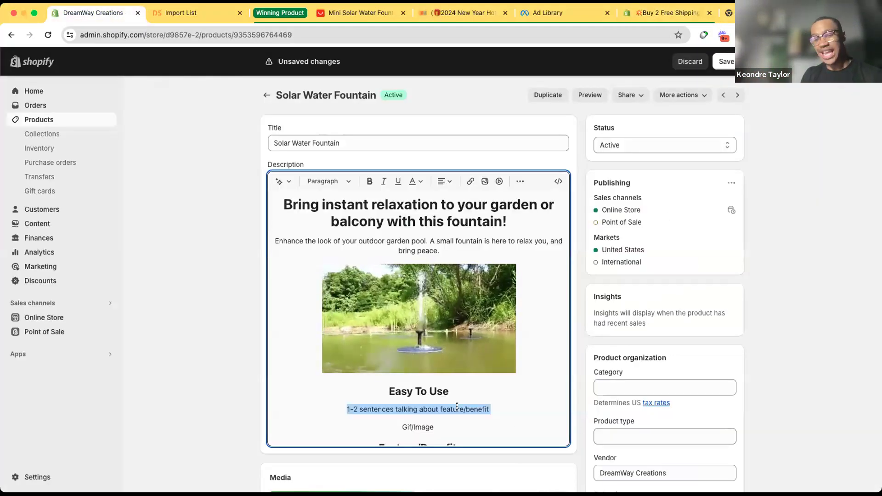
pyautogui.press('super+v')
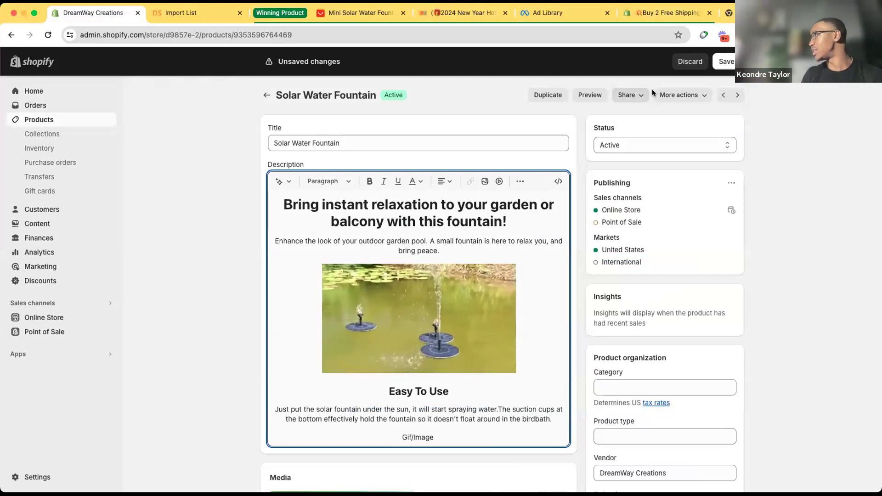
# Copy Convictionm's "Restart Step 4" instruction image and paste it over the Gif/Image placeholder in the "Easy To Use" section.
pyautogui.click(649, 14)
pyautogui.scroll(-2, 543, 378)
pyautogui.click(611, 350)
pyautogui.rightClick(499, 295)
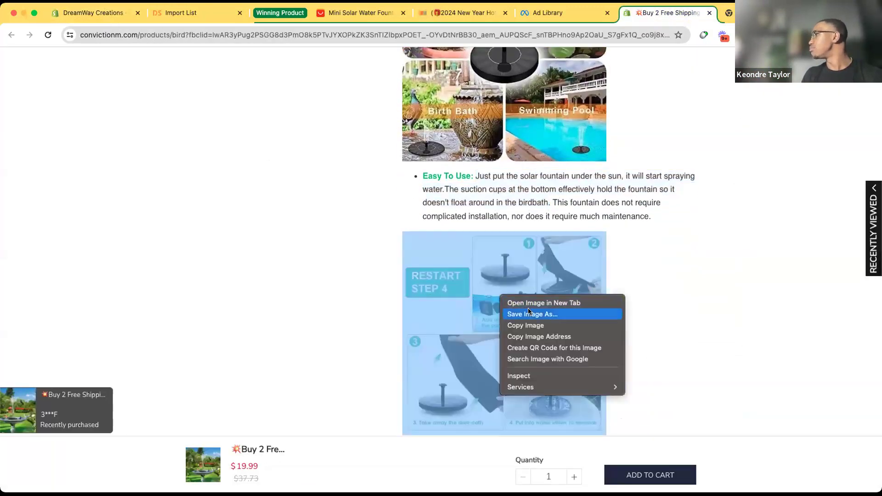
pyautogui.click(525, 325)
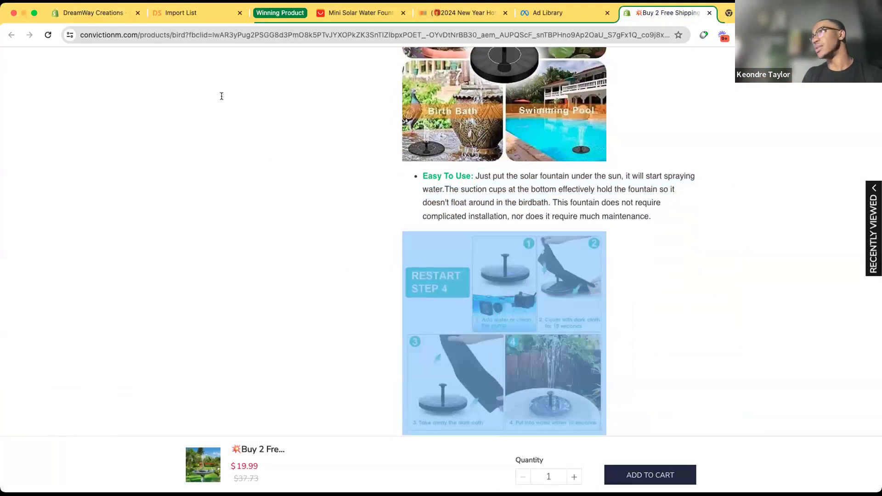
pyautogui.click(92, 13)
pyautogui.scroll(-1, 510, 431)
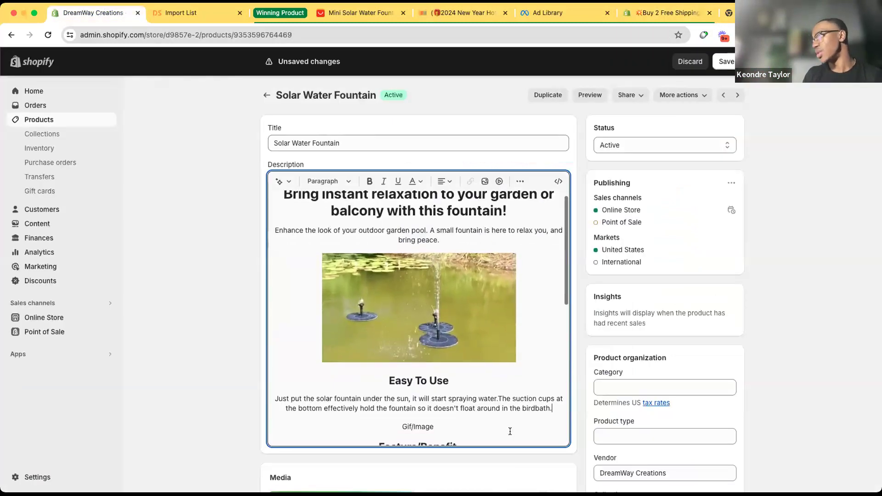
pyautogui.scroll(-2, 510, 430)
pyautogui.scroll(3, 473, 410)
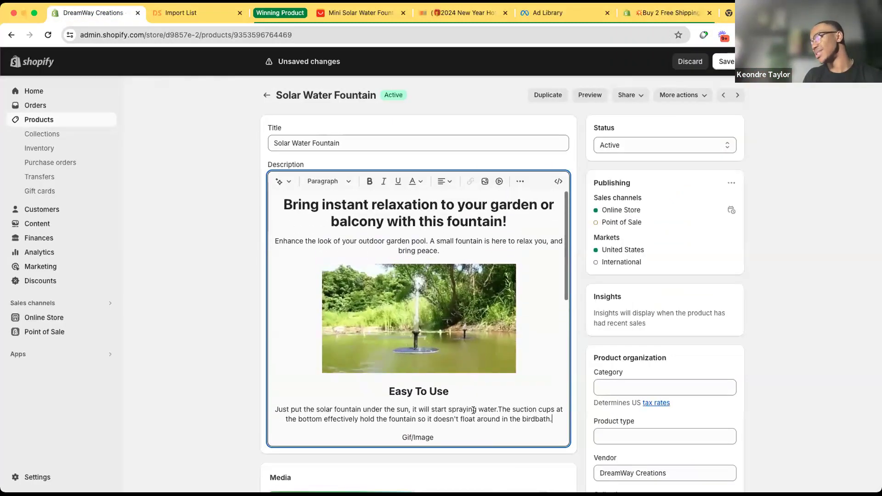
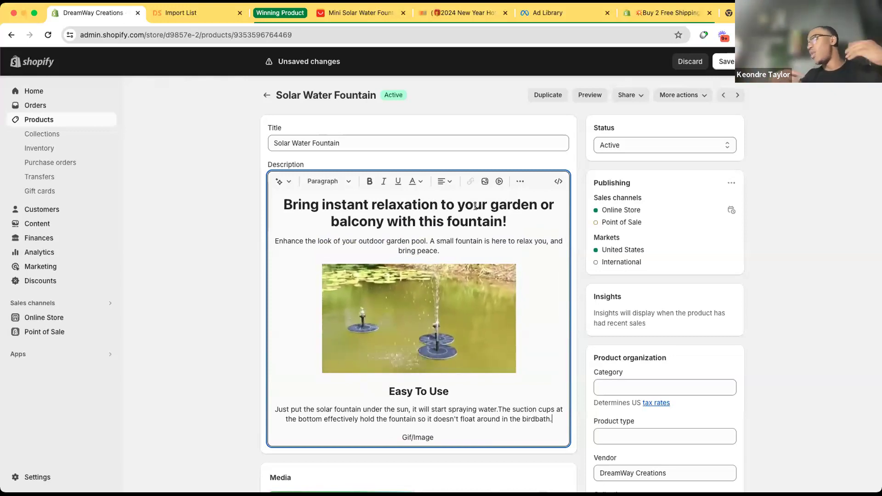
pyautogui.scroll(-2, 492, 403)
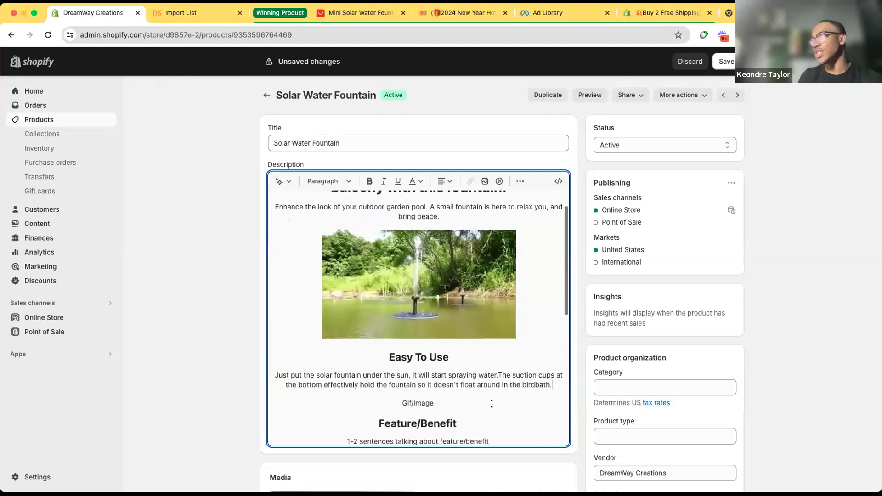
pyautogui.rightClick(422, 405)
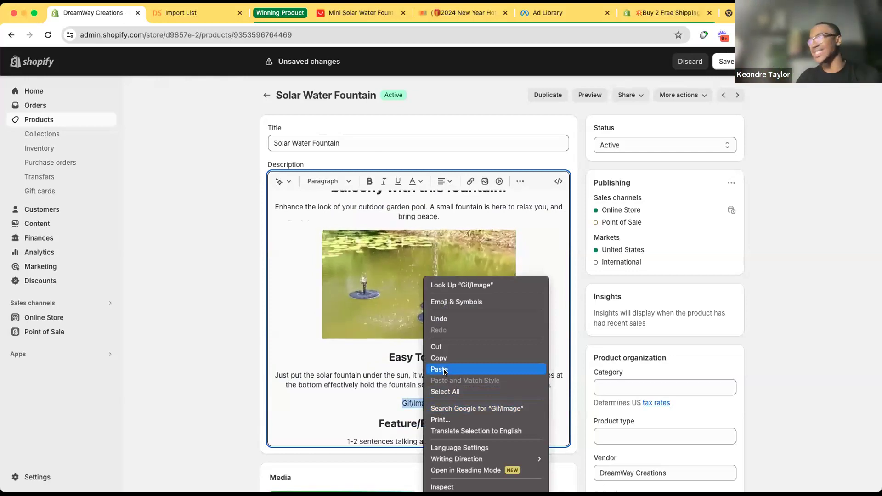
pyautogui.click(439, 370)
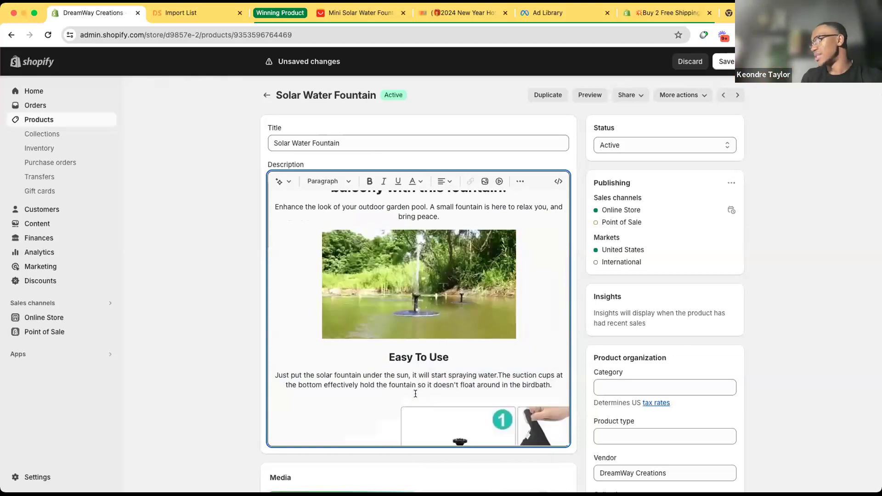
# Shrink the pasted "Restart Step 4" image to the same width as the fountain GIF above it.
pyautogui.scroll(-5, 416, 393)
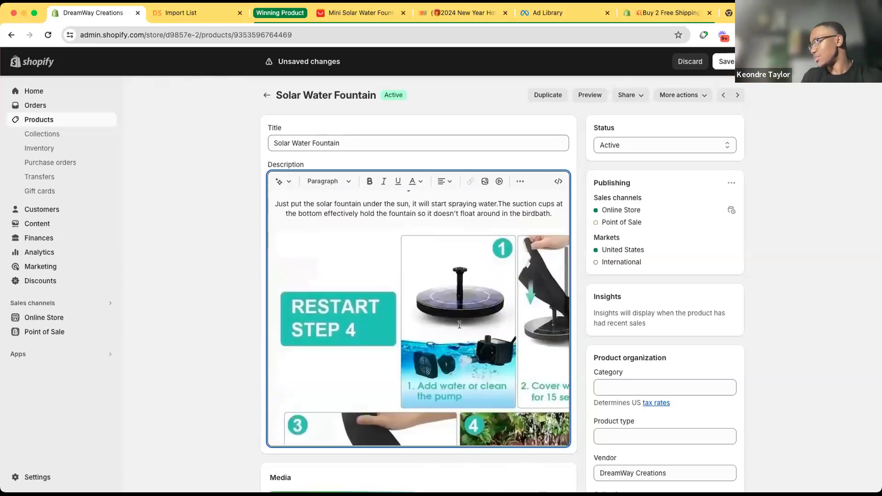
pyautogui.scroll(1, 460, 324)
pyautogui.click(310, 273)
pyautogui.moveTo(275, 254); pyautogui.dragTo(447, 367)
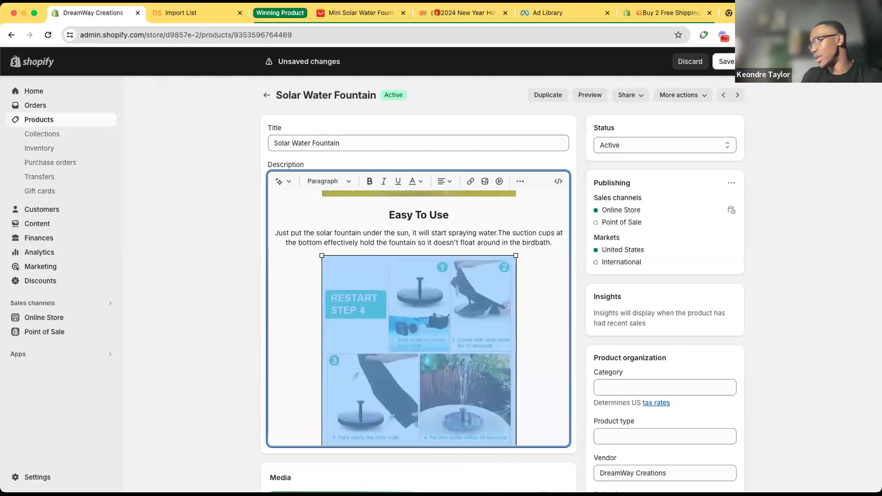
# Check the resized "Restart Step 4" image in the description, and save the Solar Water Fountain product.
pyautogui.click(558, 317)
pyautogui.scroll(4, 558, 318)
pyautogui.scroll(-5, 559, 317)
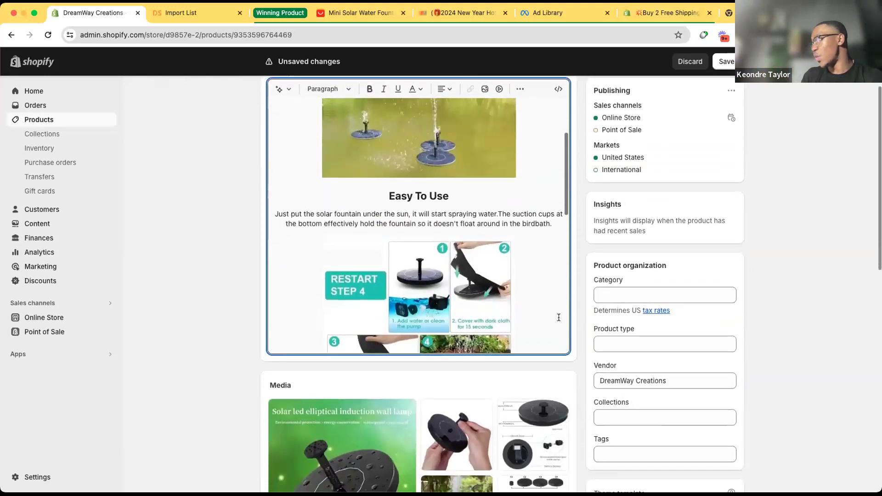
pyautogui.scroll(-6, 559, 317)
pyautogui.scroll(6, 537, 255)
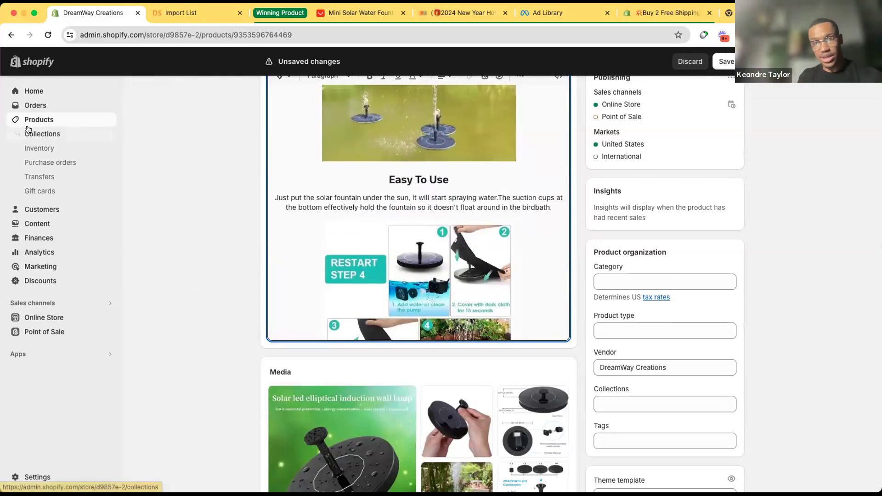
pyautogui.click(729, 62)
pyautogui.scroll(3, 597, 132)
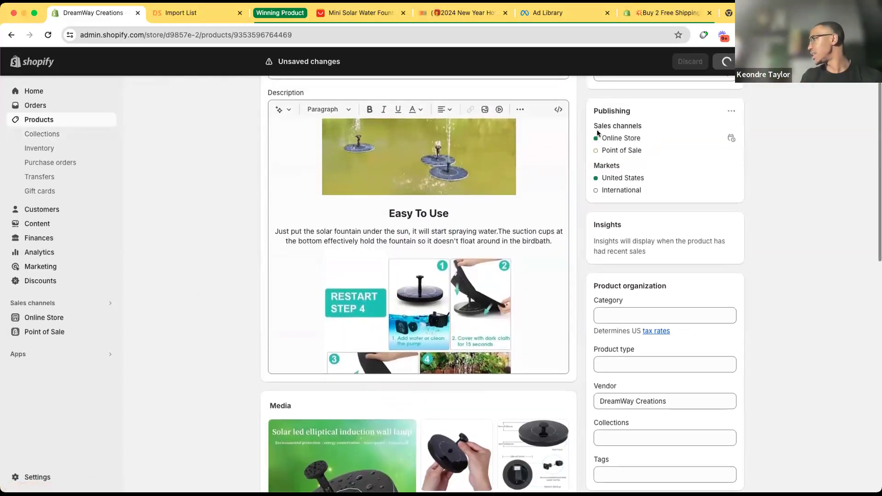
# Open the product's live store page and show it in the browser's mobile device preview.
pyautogui.click(594, 95)
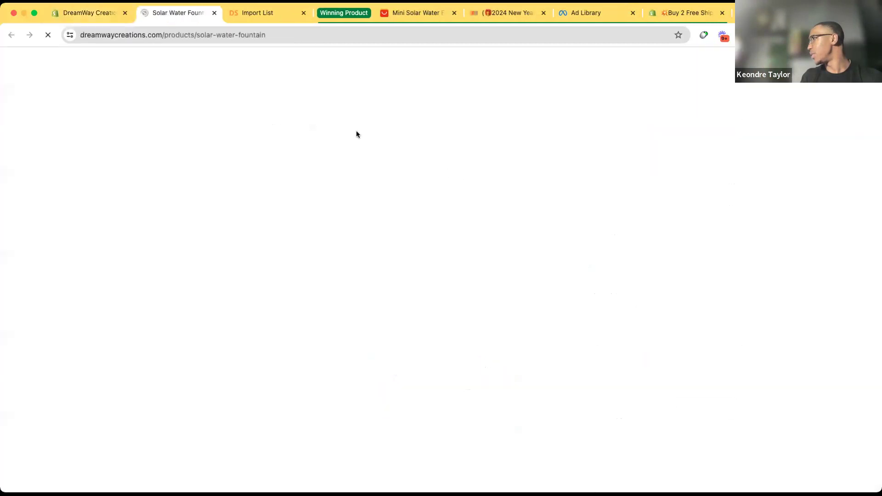
pyautogui.scroll(-2, 661, 288)
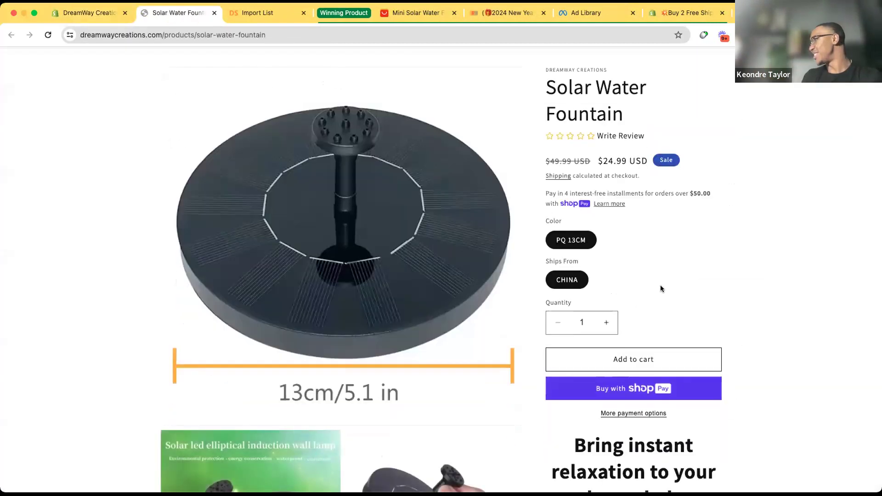
pyautogui.rightClick(660, 288)
pyautogui.click(672, 451)
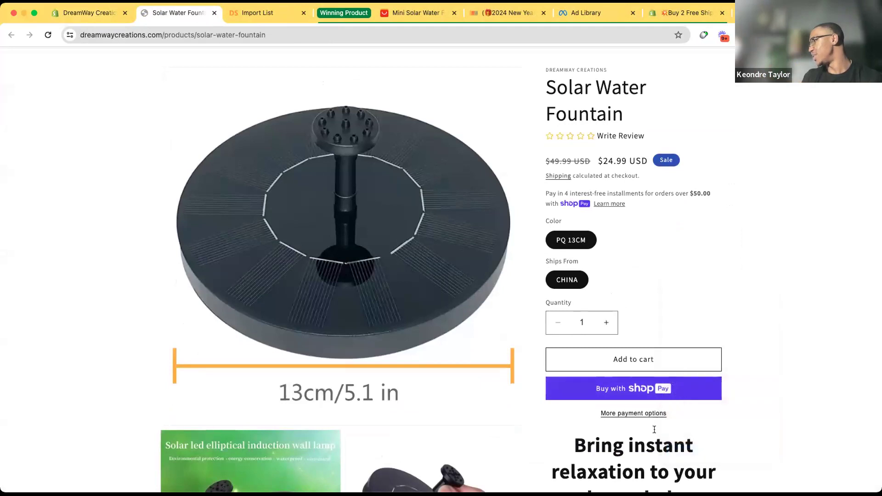
# Examine the mobile product page, including the gallery, variant choices, description sections and Frequently Bought Together block.
pyautogui.scroll(-3, 354, 358)
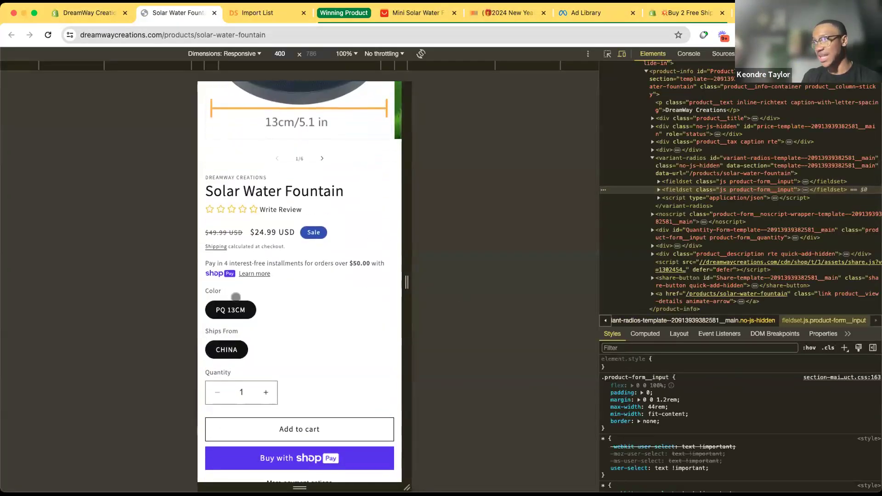
pyautogui.scroll(-10, 326, 343)
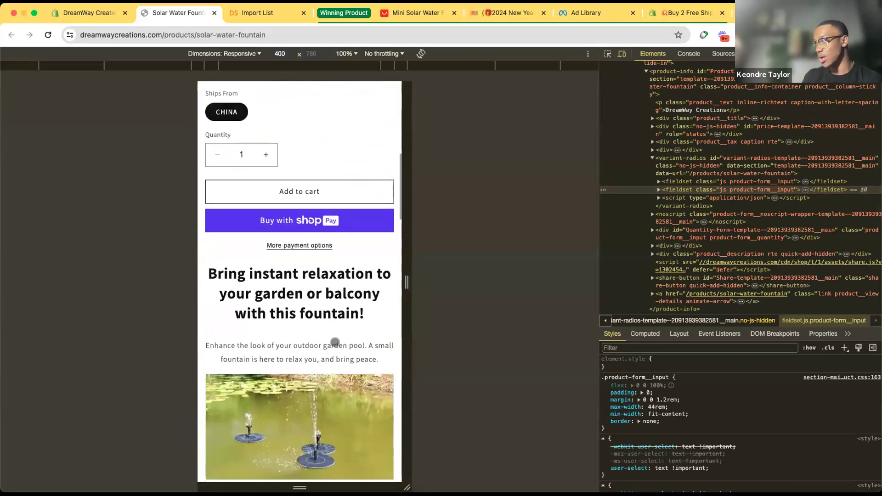
pyautogui.scroll(-10, 335, 342)
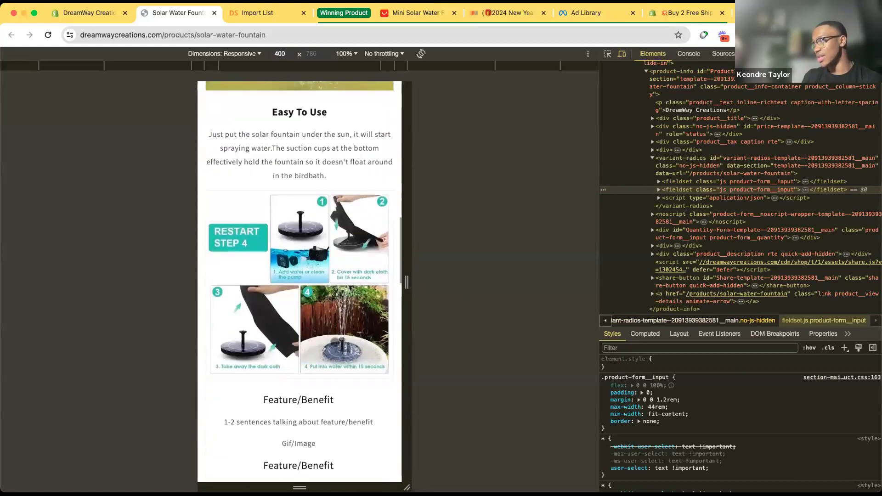
pyautogui.scroll(-15, 335, 342)
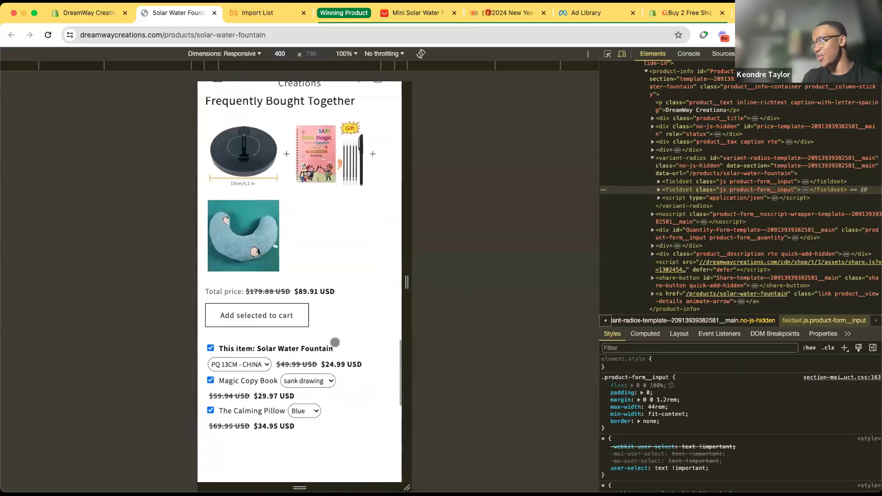
pyautogui.scroll(20, 273, 335)
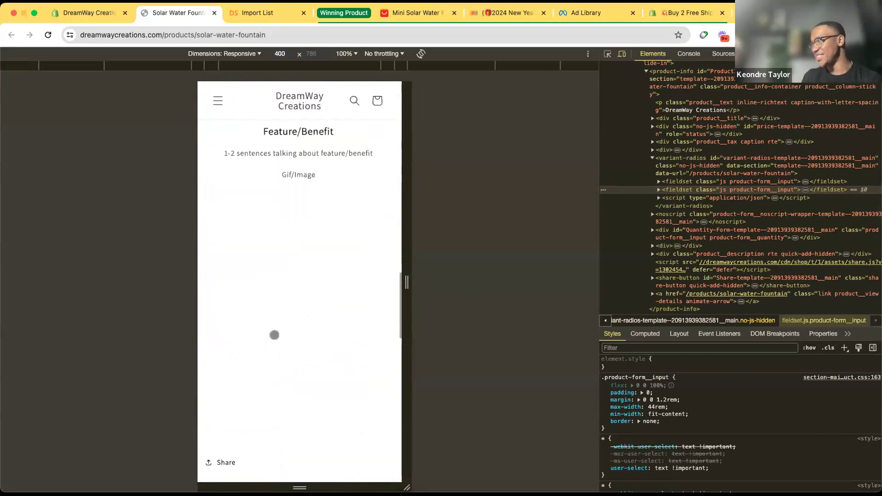
pyautogui.scroll(-10, 274, 335)
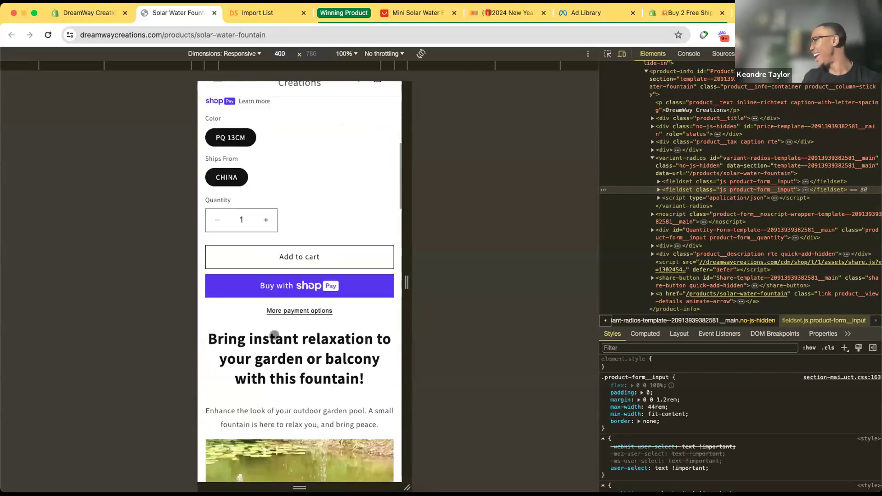
pyautogui.scroll(10, 274, 335)
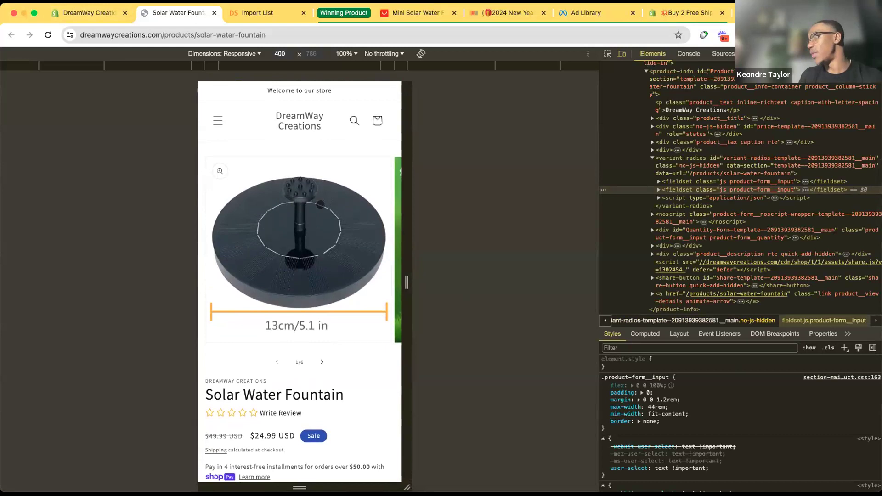
# Go back to the product editor and delete the "Ships From" option from the variants.
pyautogui.click(94, 12)
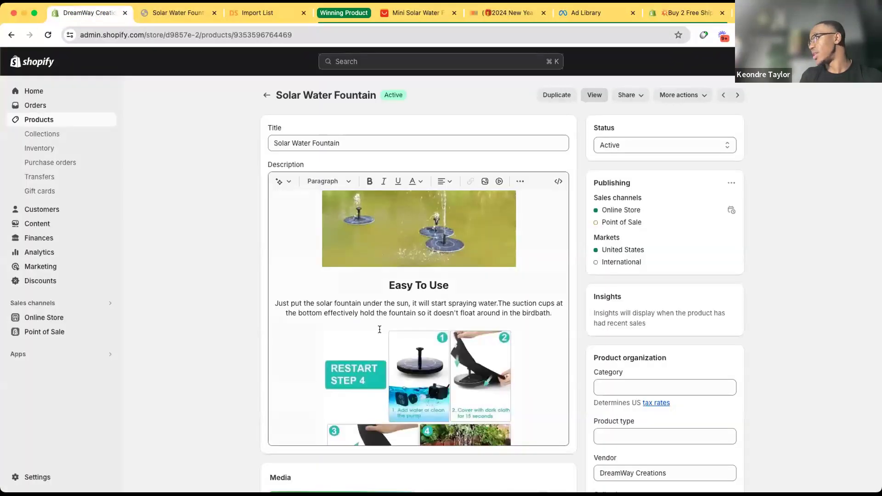
pyautogui.scroll(-5, 338, 368)
pyautogui.scroll(-5, 338, 367)
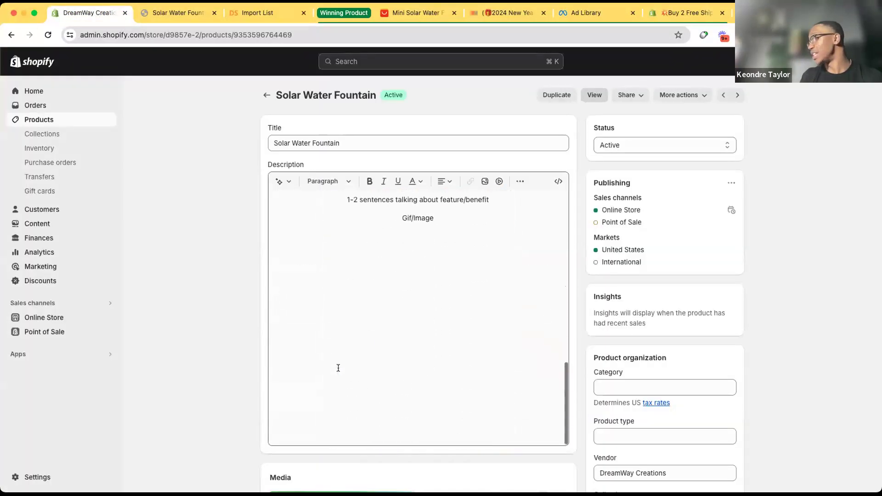
pyautogui.scroll(-10, 172, 382)
pyautogui.scroll(1, 172, 383)
pyautogui.scroll(-5, 387, 309)
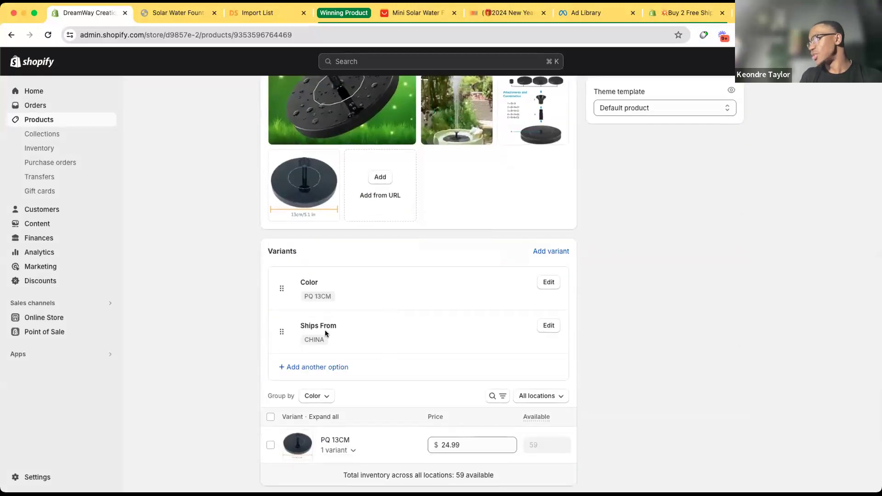
pyautogui.click(547, 323)
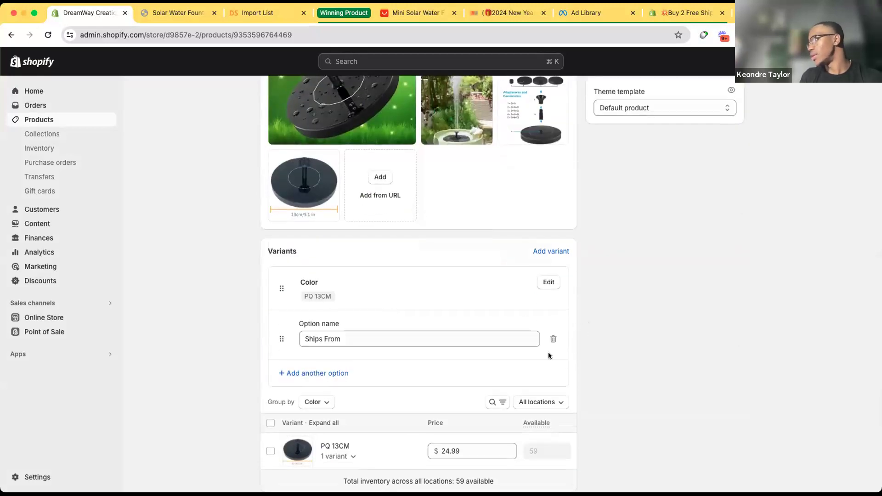
pyautogui.click(552, 342)
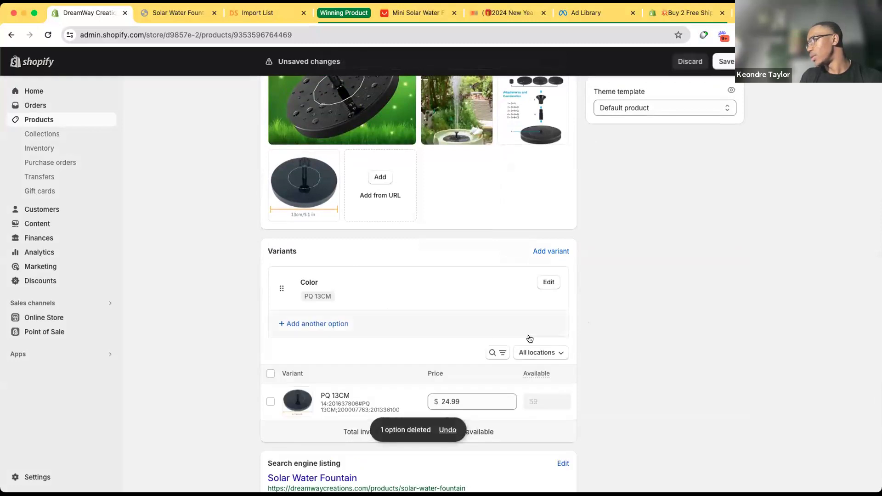
# Replace the PQ 13CM variant's image with the photo of the fountain spraying in a garden birdbath.
pyautogui.click(296, 356)
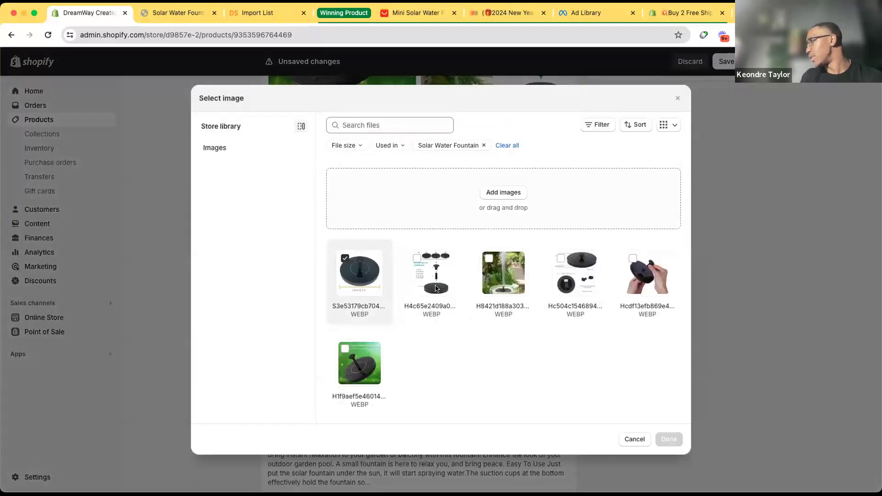
pyautogui.click(484, 265)
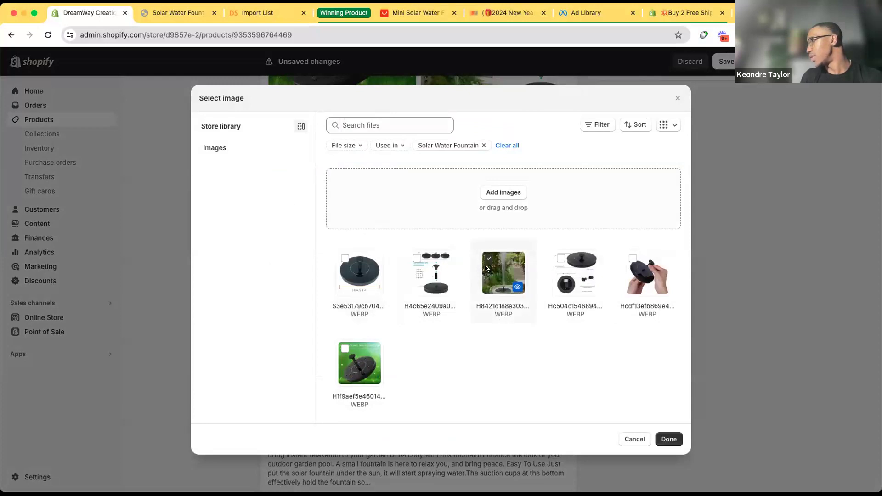
pyautogui.click(670, 440)
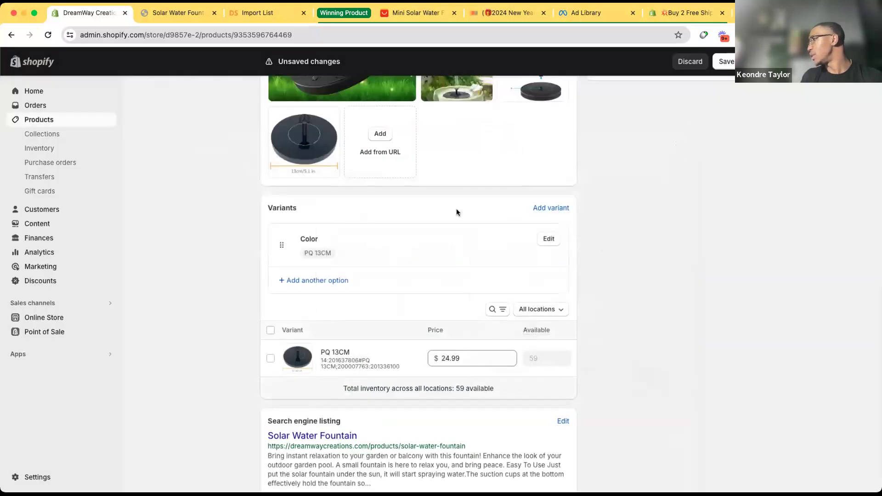
# Delete the "Color" option so the product has no variants, and look over its pricing fields.
pyautogui.click(549, 239)
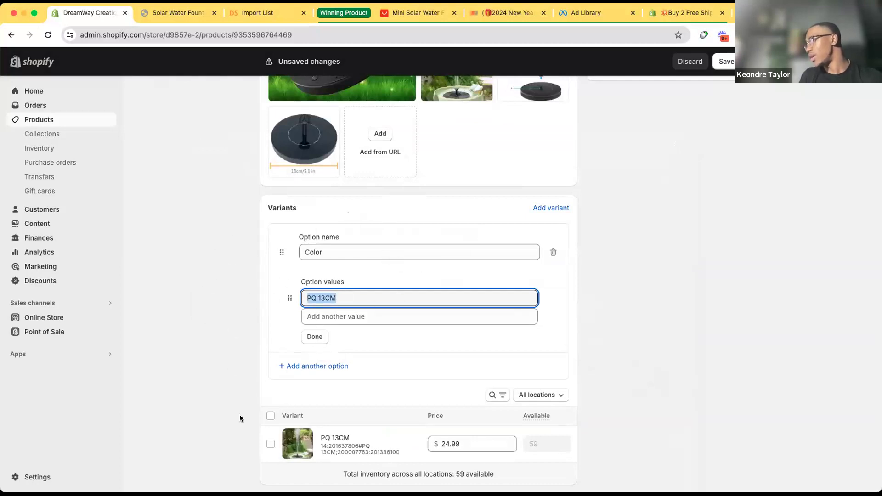
pyautogui.click(553, 252)
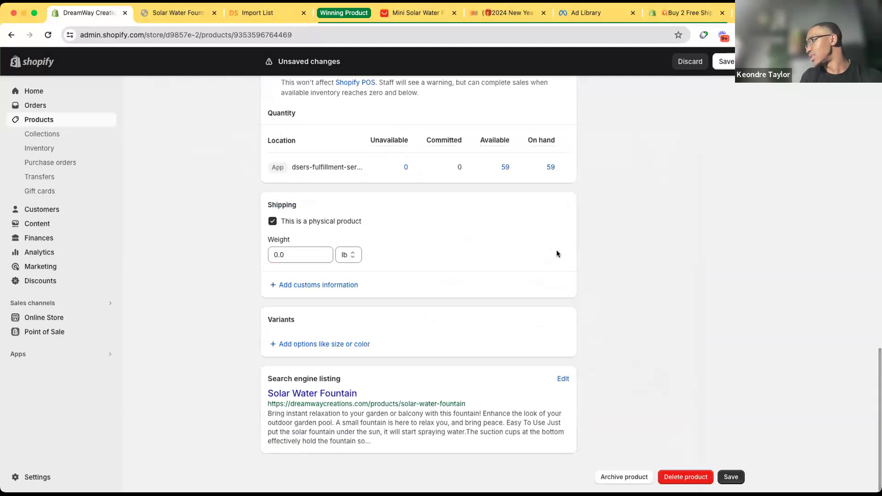
pyautogui.scroll(3, 421, 256)
pyautogui.scroll(4, 421, 259)
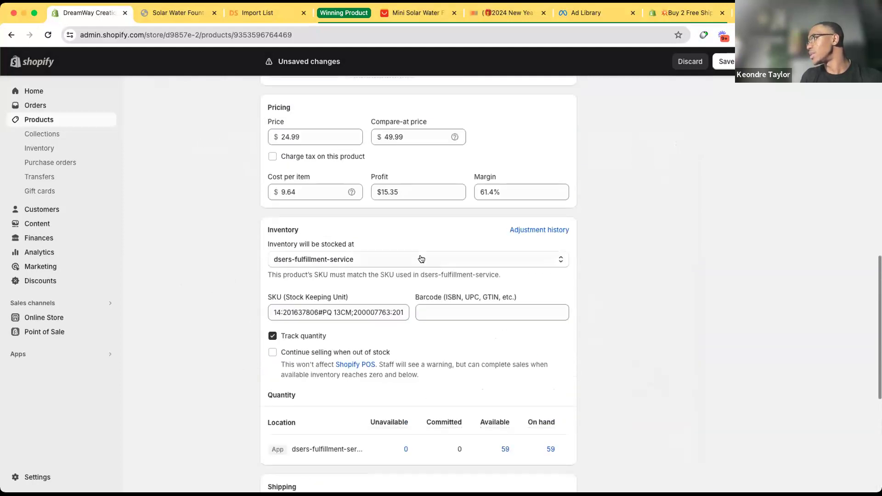
pyautogui.scroll(5, 347, 238)
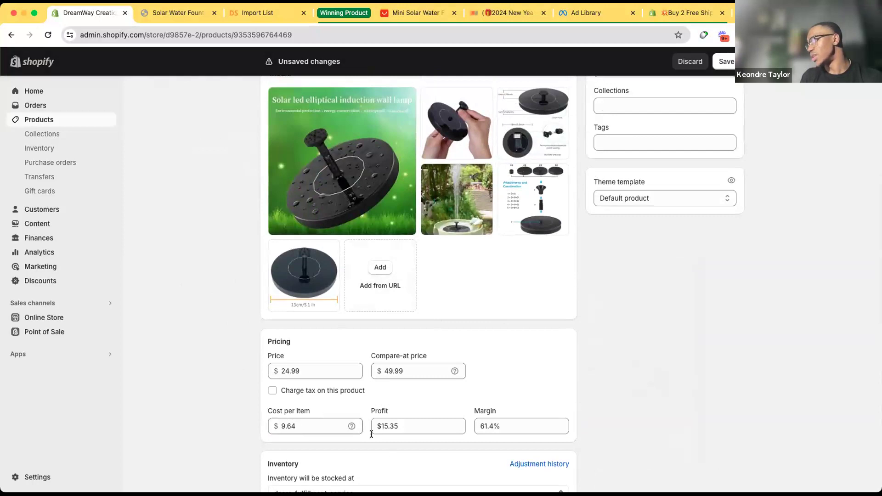
pyautogui.scroll(-2, 318, 370)
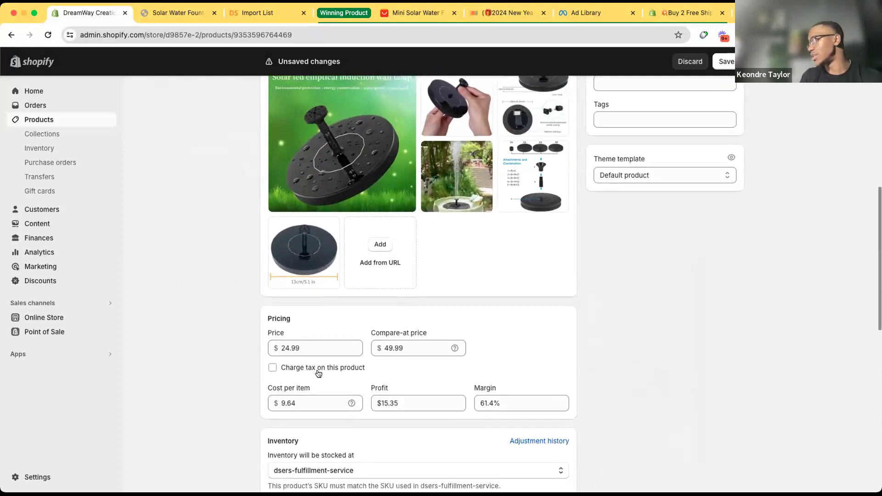
# Try to move the spraying birdbath fountain photo to the first position in Media, and save the product.
pyautogui.scroll(8, 364, 347)
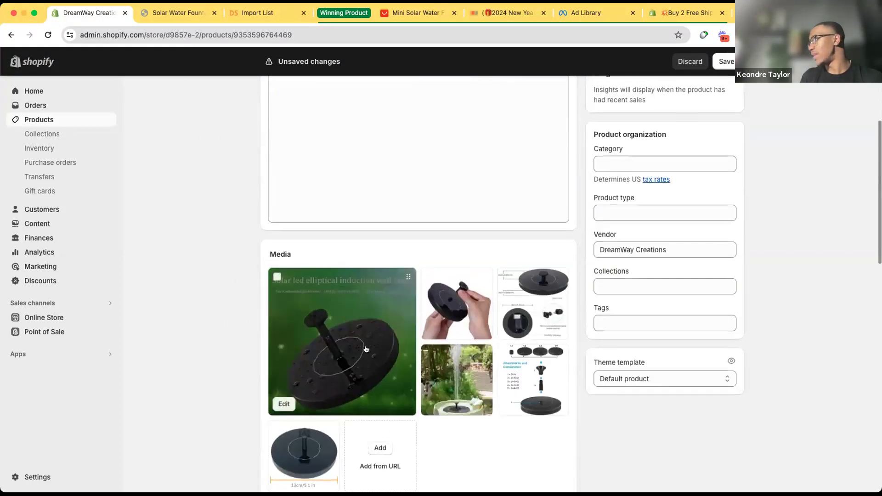
pyautogui.scroll(-4, 437, 364)
pyautogui.moveTo(437, 364); pyautogui.dragTo(337, 309)
pyautogui.click(489, 434)
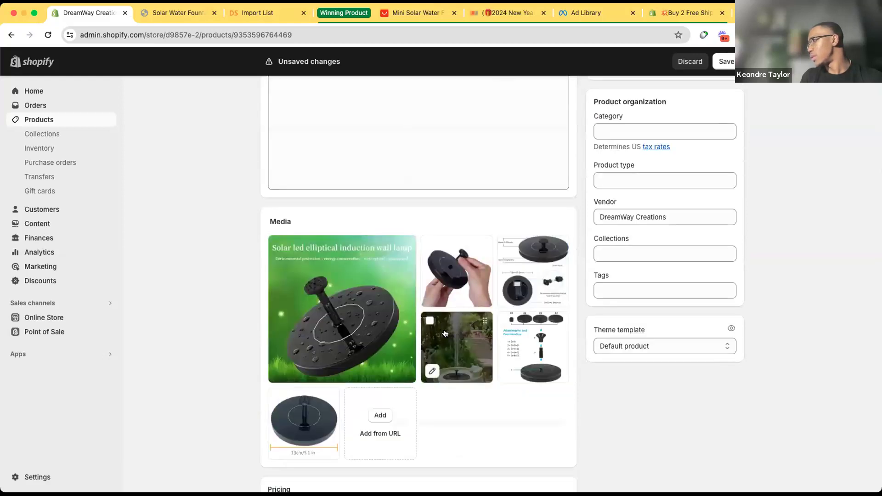
pyautogui.moveTo(446, 333); pyautogui.dragTo(363, 306)
pyautogui.click(468, 417)
pyautogui.press('super+s')
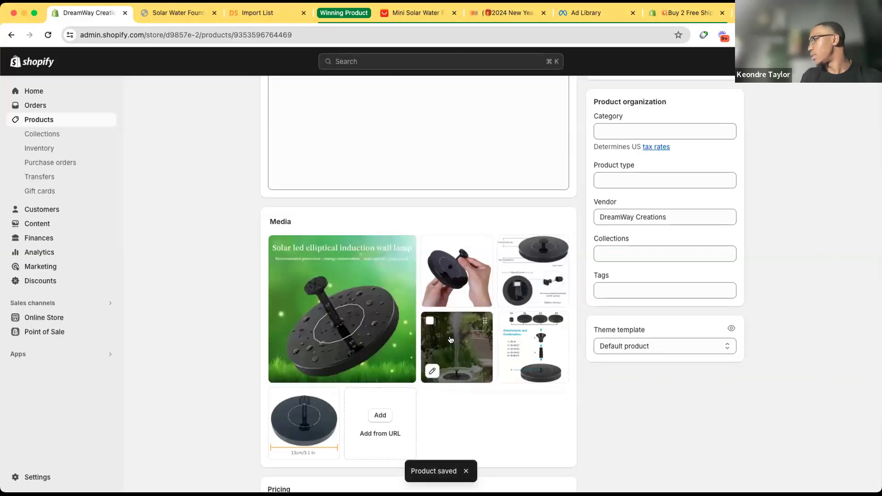
# Open the live product page again and examine its variant choices, image gallery and description.
pyautogui.scroll(-9, 370, 396)
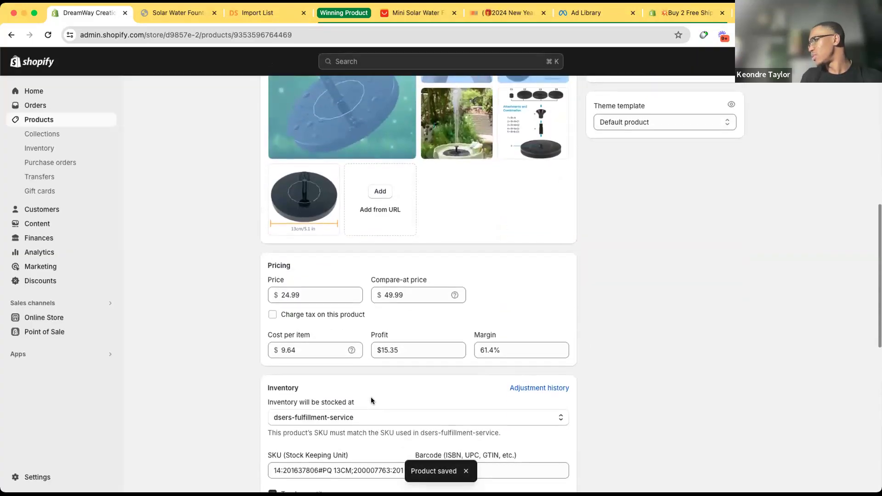
pyautogui.scroll(15, 370, 398)
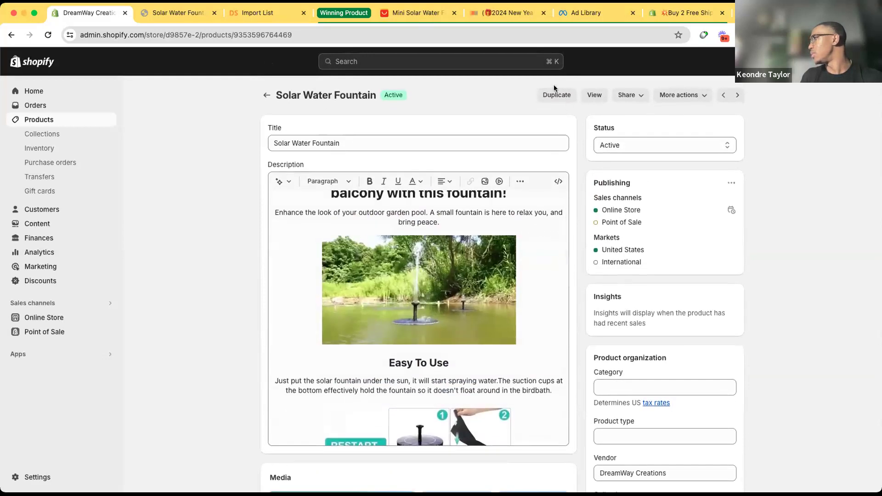
pyautogui.click(593, 95)
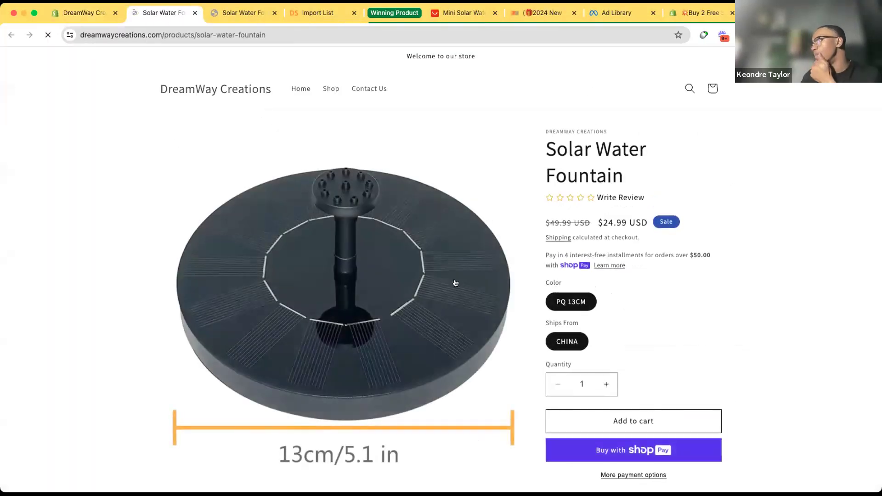
pyautogui.scroll(-6, 455, 282)
pyautogui.scroll(-15, 455, 282)
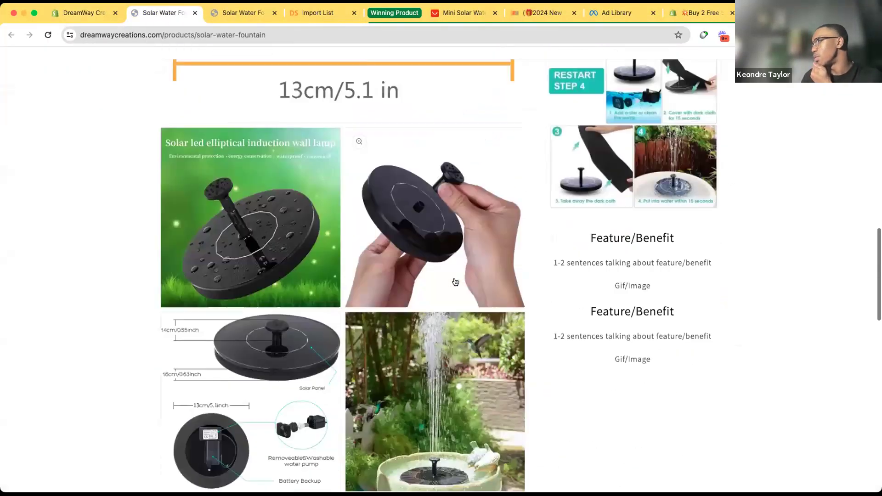
pyautogui.scroll(-6, 455, 281)
pyautogui.scroll(10, 321, 153)
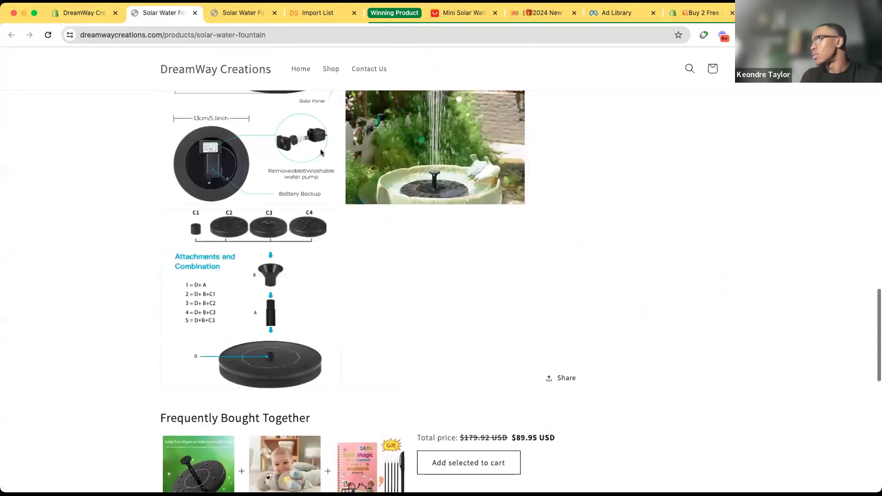
# Return to the product's Shopify admin page and look over its media, pricing, inventory, shipping and variant sections.
pyautogui.click(78, 8)
pyautogui.scroll(-10, 279, 315)
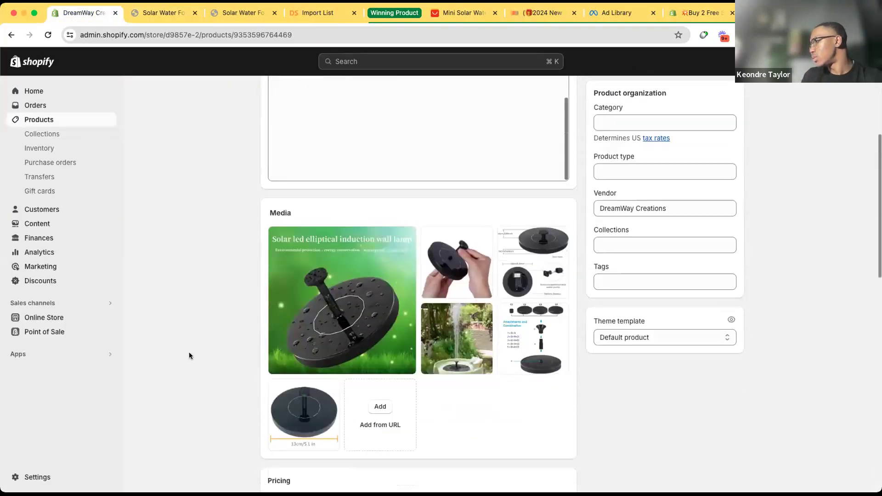
pyautogui.scroll(-6, 189, 355)
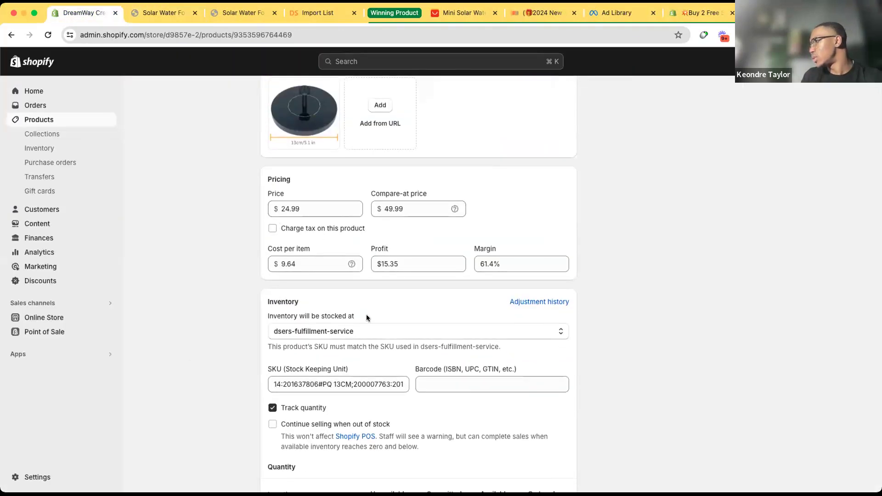
pyautogui.scroll(-8, 299, 335)
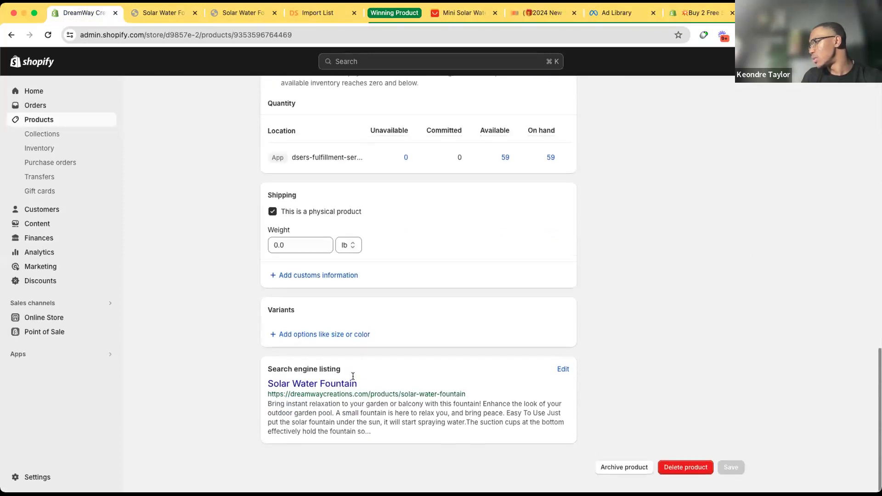
pyautogui.scroll(15, 353, 376)
pyautogui.scroll(-3, 353, 376)
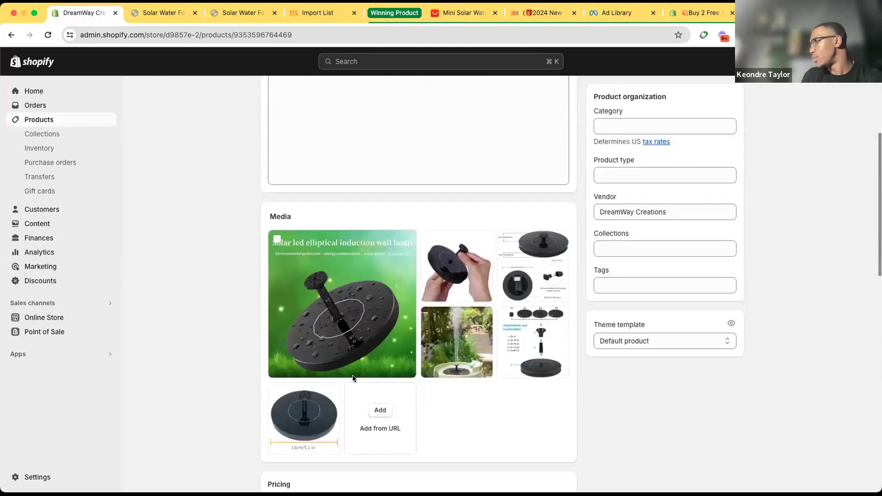
# Try to move the spraying birdbath fountain photo to the first position in Media, closing its preview.
pyautogui.click(483, 313)
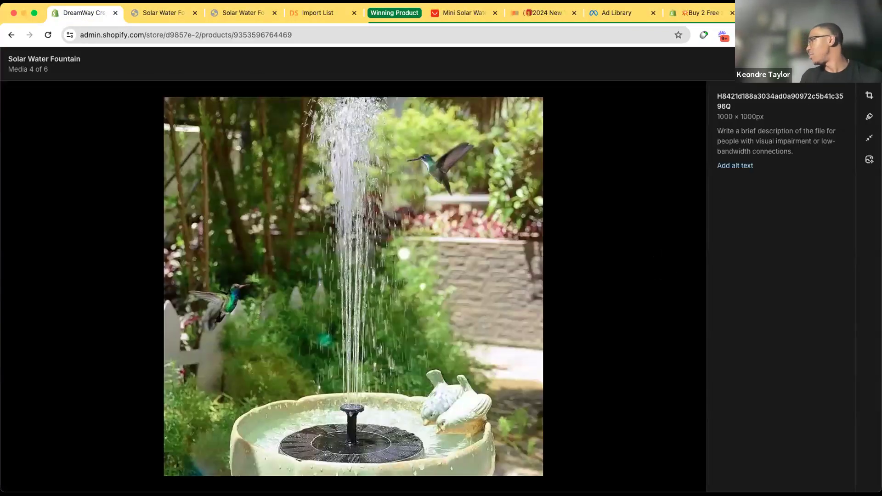
pyautogui.click(869, 96)
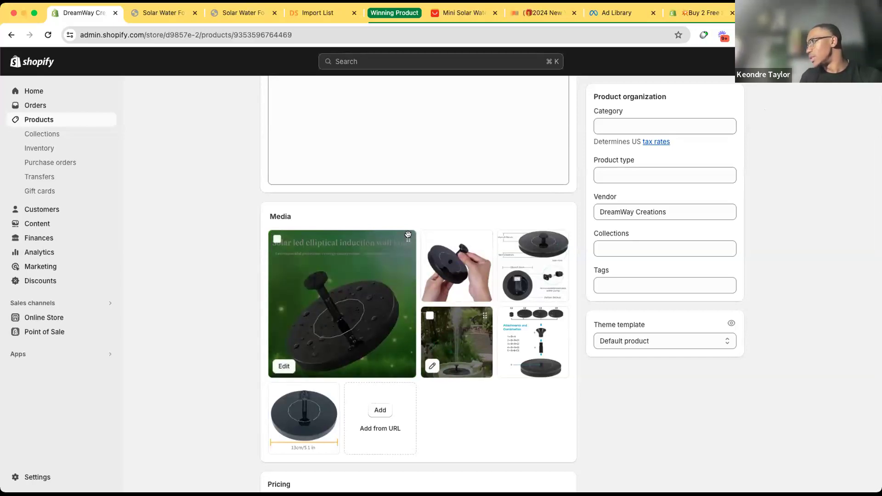
pyautogui.click(487, 311)
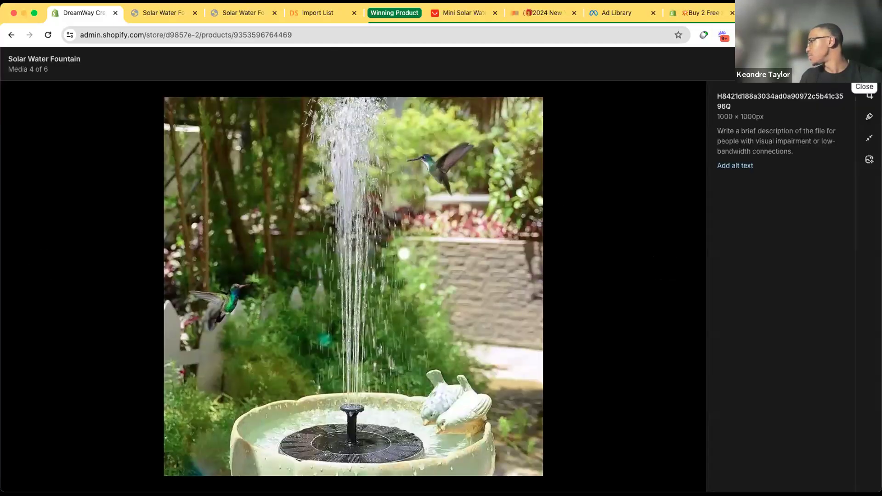
pyautogui.click(870, 95)
# Review the product description from its opening heading down to the unfilled feature/benefit placeholders.
pyautogui.scroll(5, 461, 328)
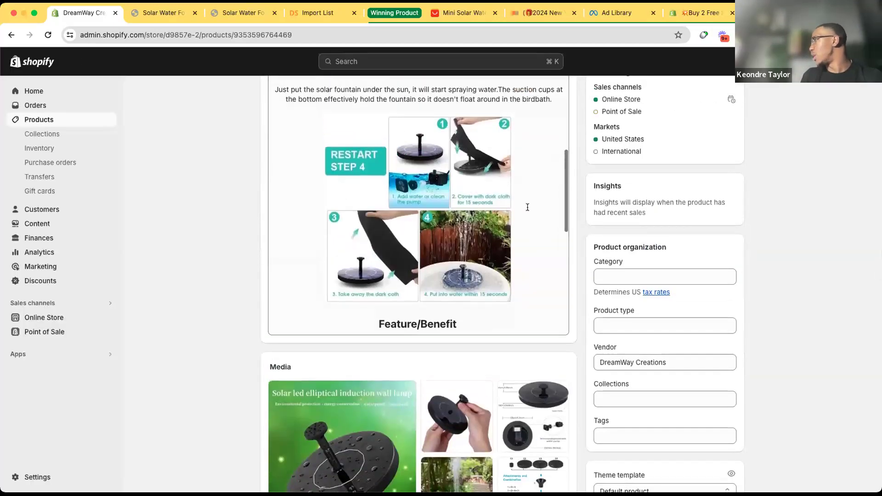
pyautogui.scroll(3, 528, 207)
pyautogui.scroll(5, 435, 387)
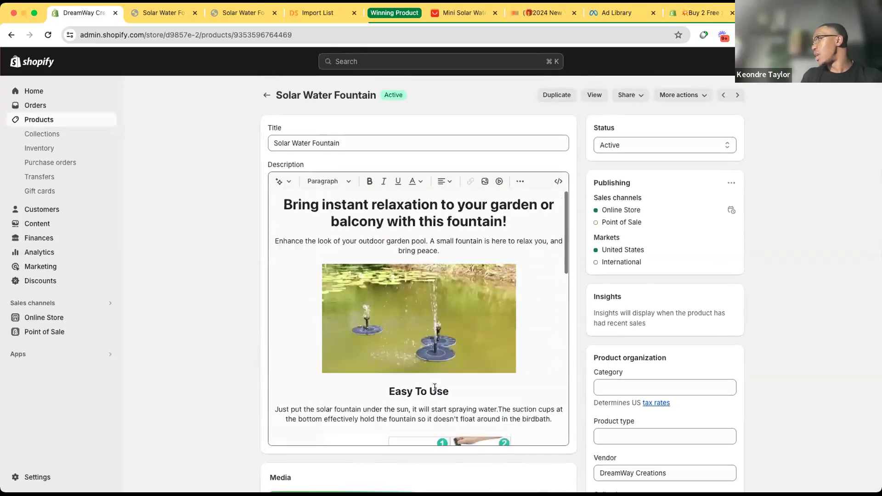
pyautogui.scroll(-10, 434, 387)
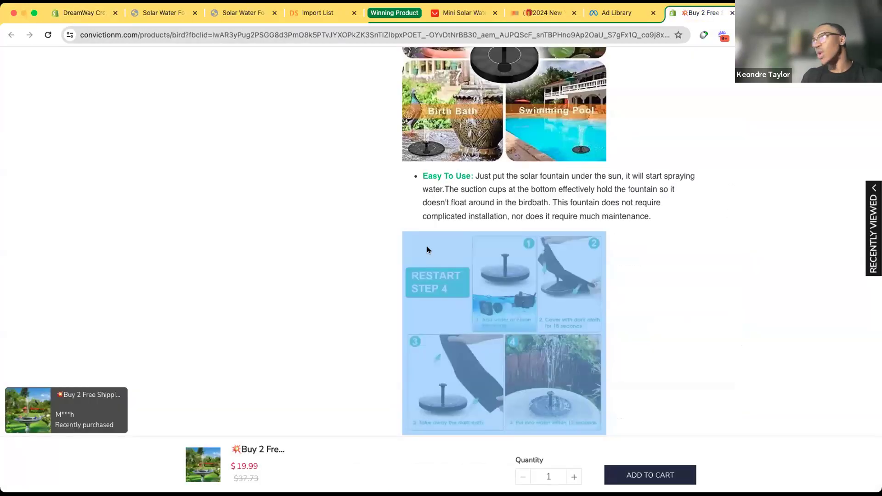
# On the convictionm.com fountain page, look through the feature sections and copy the "Six spray patterns" heading.
pyautogui.scroll(-5, 426, 246)
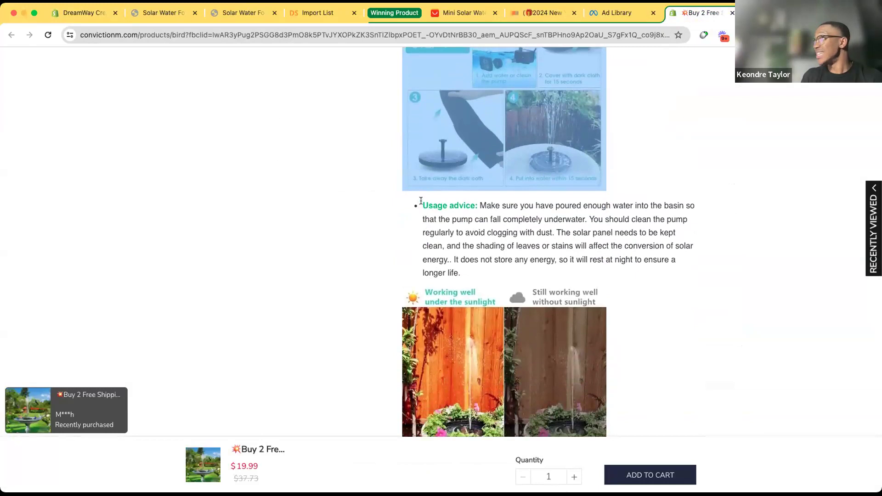
pyautogui.scroll(-12, 479, 219)
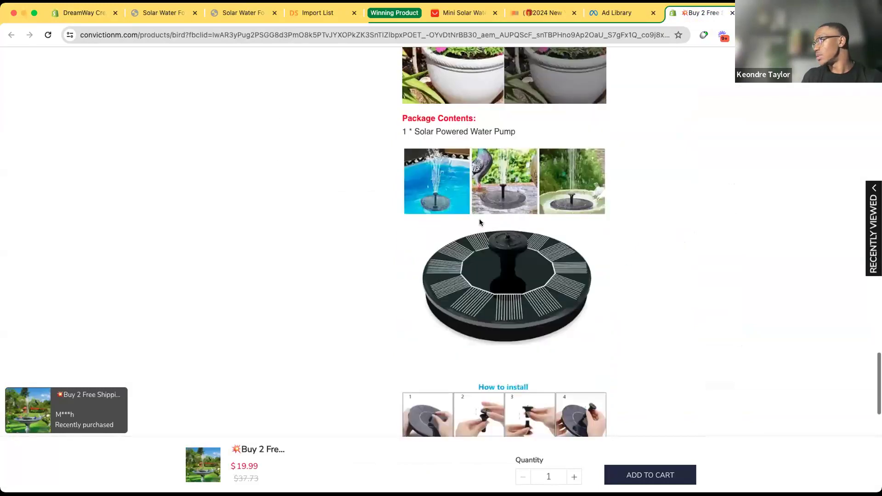
pyautogui.scroll(2, 479, 219)
pyautogui.scroll(10, 479, 222)
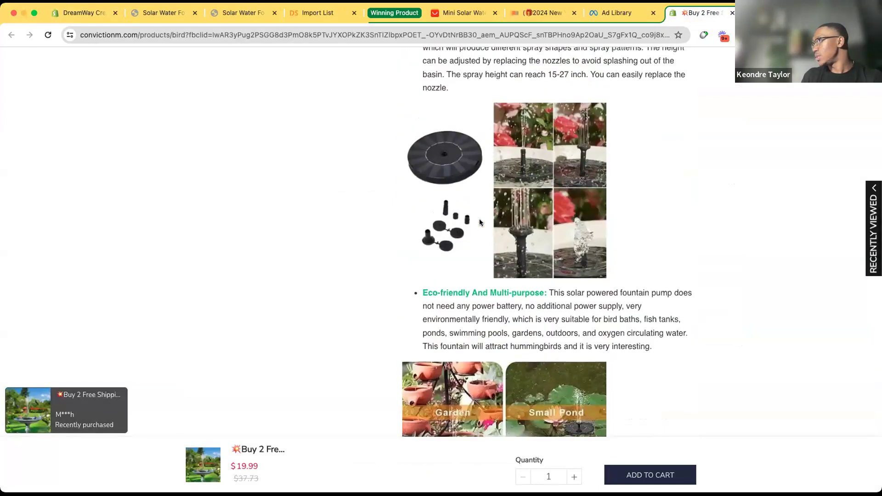
pyautogui.scroll(2, 479, 221)
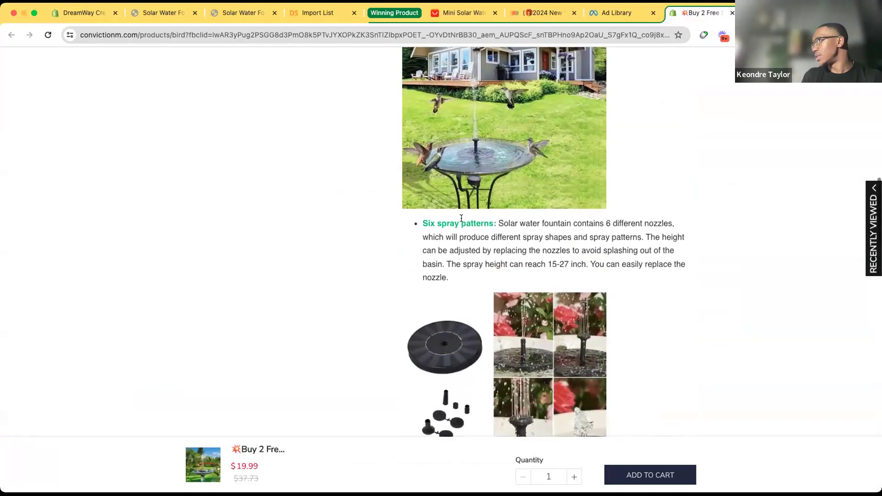
pyautogui.scroll(1, 455, 239)
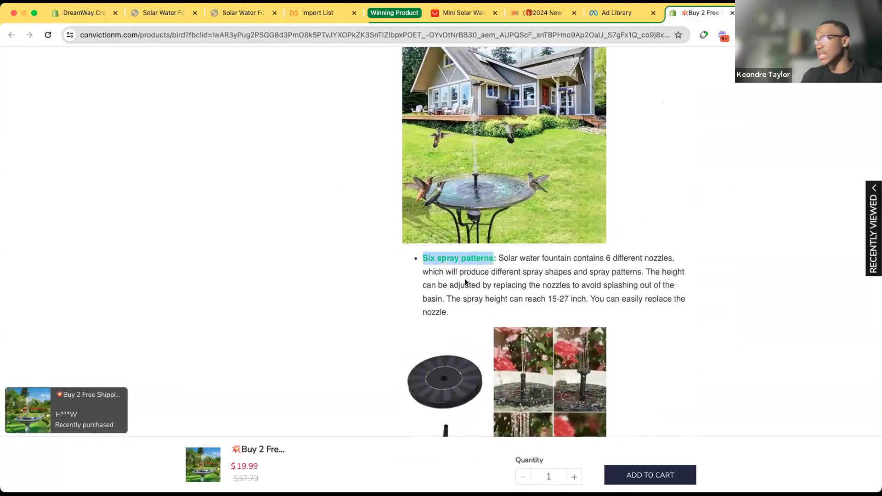
# Return to the Shopify product and select the first remaining "Feature/Benefit" placeholder heading in its description.
pyautogui.click(117, 18)
pyautogui.scroll(3, 446, 259)
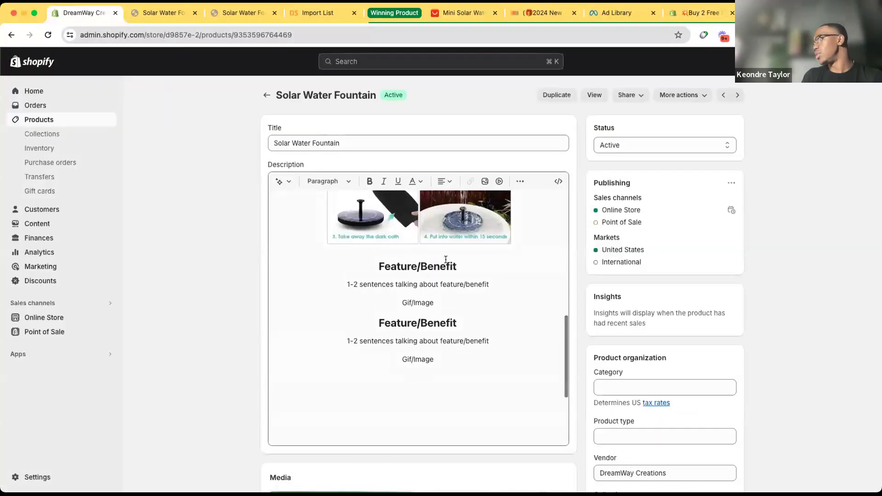
pyautogui.scroll(-1, 445, 260)
pyautogui.moveTo(461, 297); pyautogui.dragTo(346, 295)
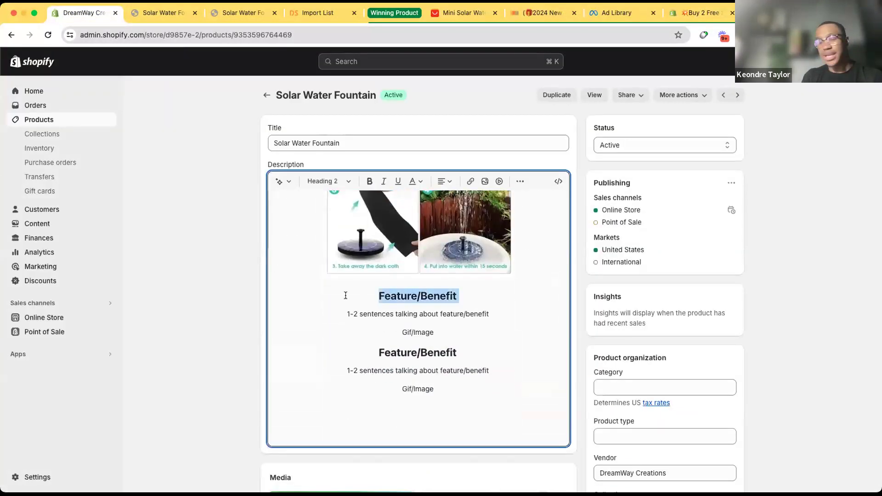
# Replace the first Feature/Benefit placeholder heading in the product description with "Six spray patterns".
pyautogui.write('Six spray patterns')
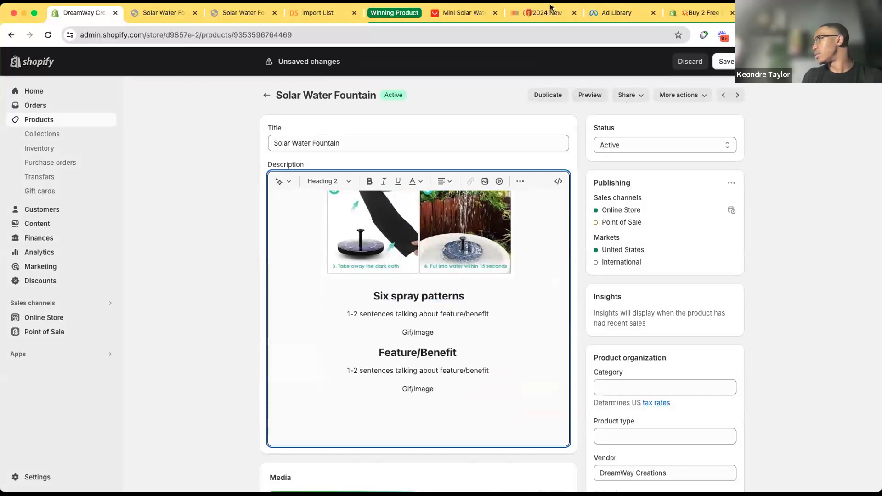
# Examine the feature and benefit sections of the competitor fountain product pages on convictionm.com and objectivew.com.
pyautogui.click(700, 13)
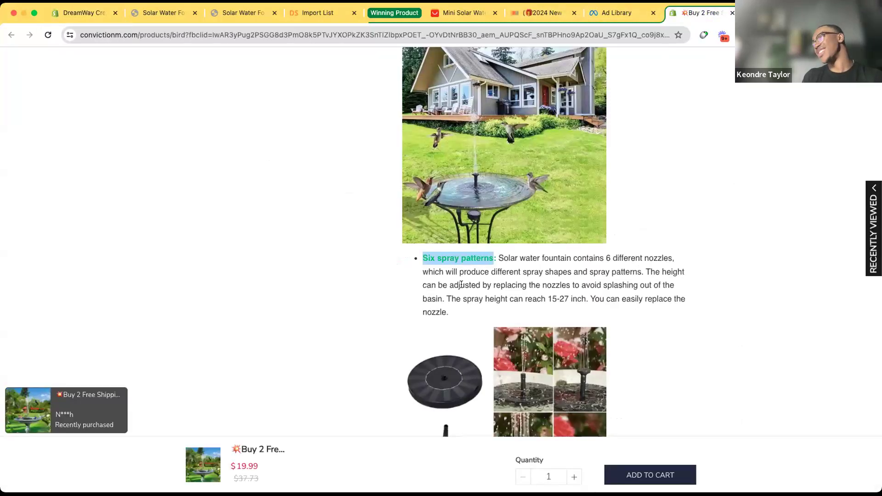
pyautogui.scroll(-3, 481, 191)
pyautogui.scroll(10, 464, 186)
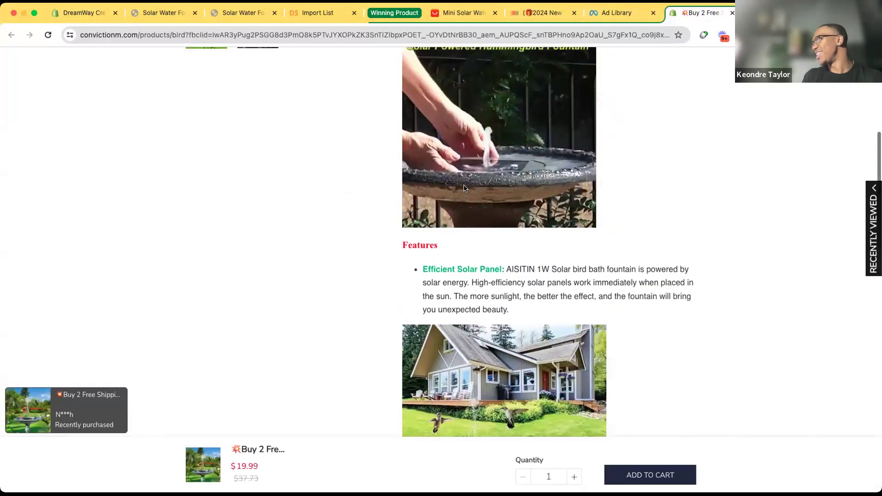
pyautogui.scroll(8, 464, 191)
pyautogui.scroll(-15, 464, 193)
pyautogui.scroll(-10, 464, 197)
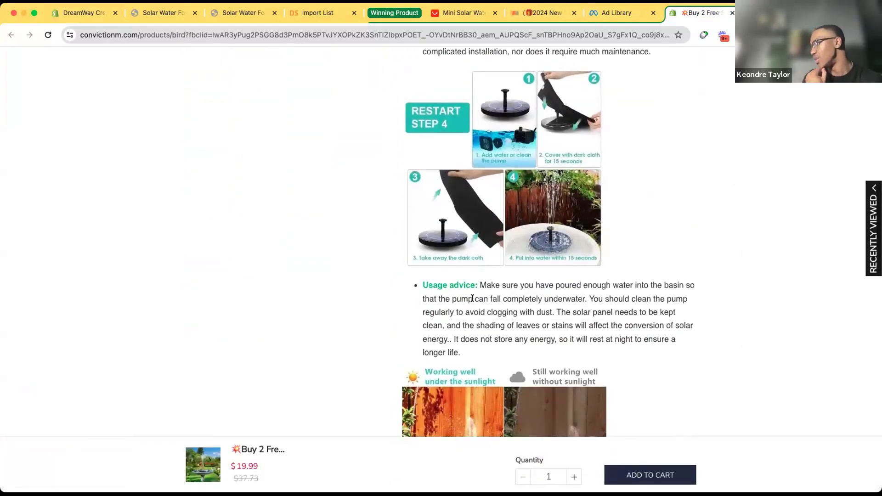
pyautogui.scroll(-15, 473, 299)
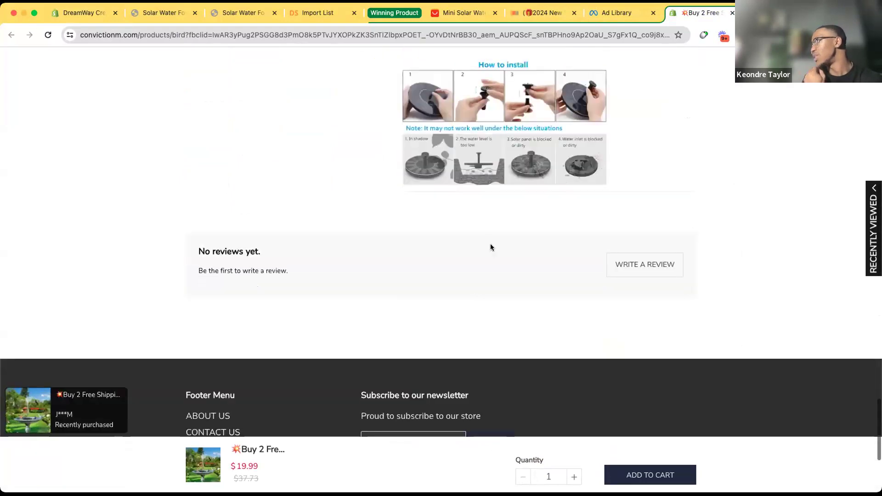
pyautogui.click(541, 13)
pyautogui.scroll(-8, 584, 258)
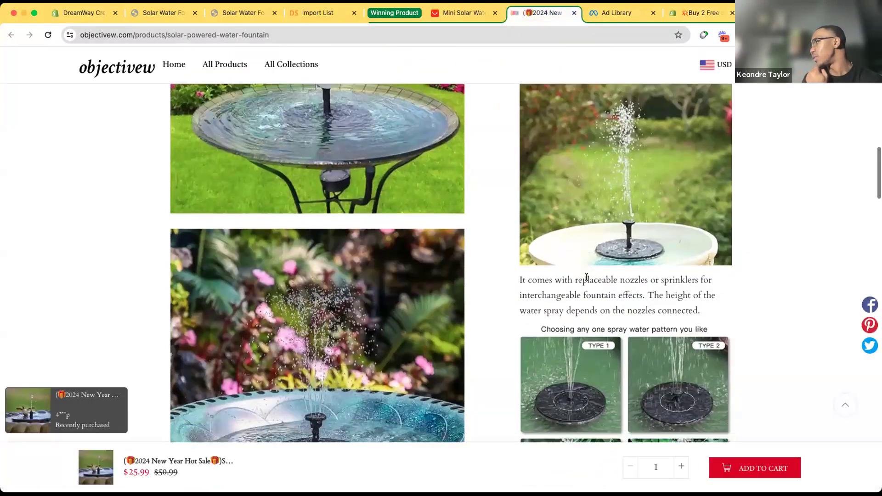
pyautogui.scroll(-9, 586, 281)
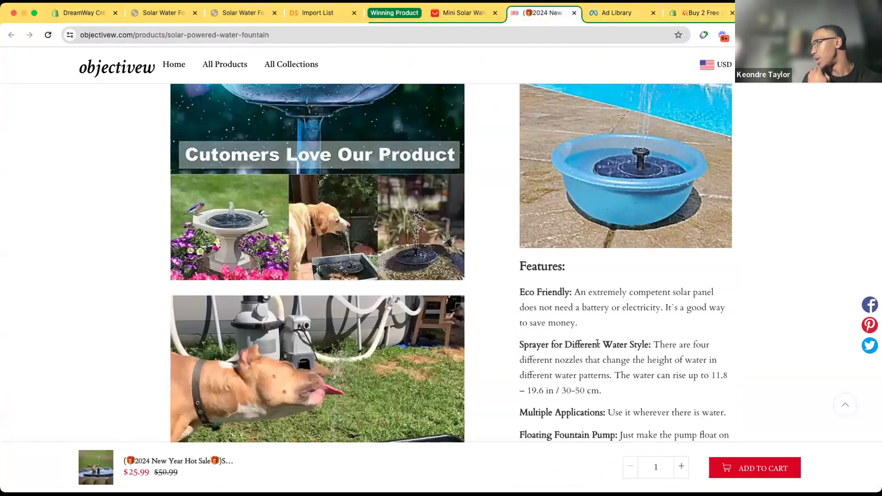
pyautogui.scroll(-4, 643, 327)
pyautogui.scroll(-12, 592, 328)
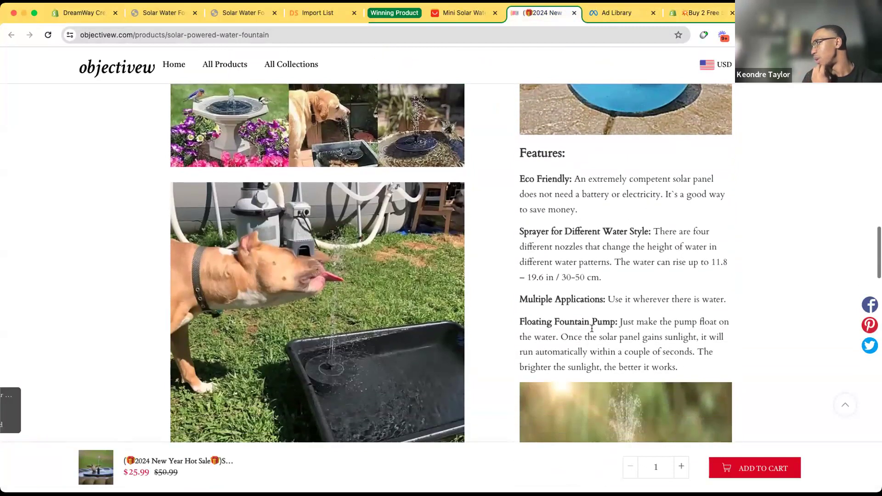
pyautogui.scroll(15, 591, 326)
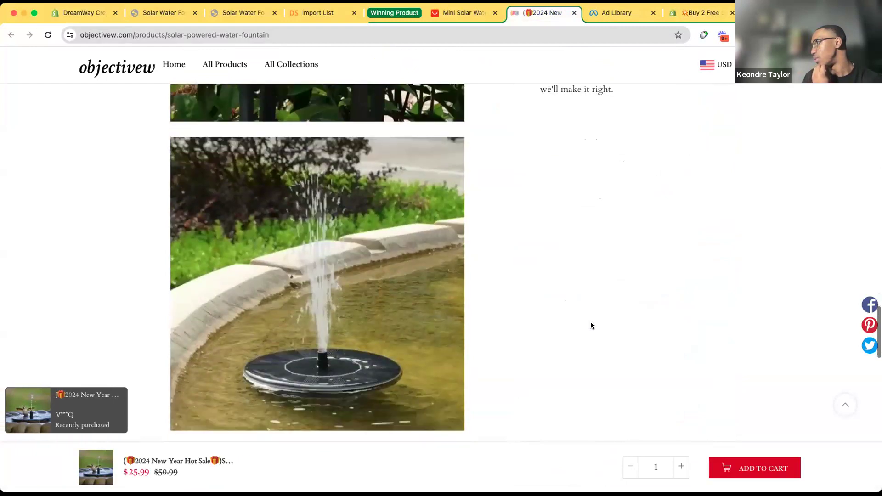
pyautogui.scroll(10, 591, 325)
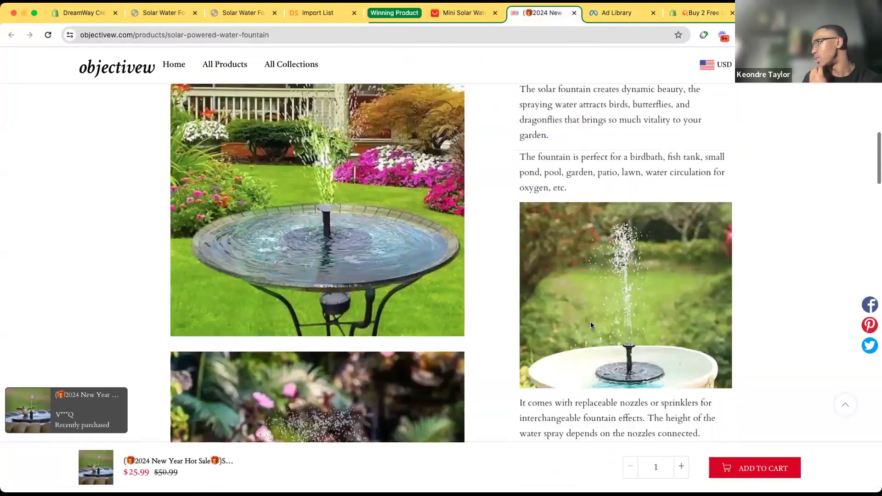
# Copy the heading "Perfect for Children, Pets & Birds" from the objectivew page and paste it over "Six spray patterns" in the Shopify product description.
pyautogui.rightClick(639, 222)
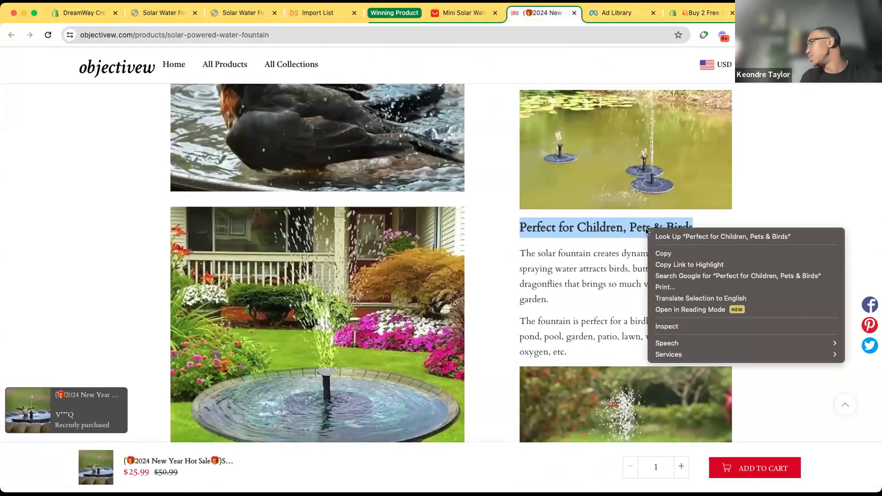
pyautogui.click(661, 255)
pyautogui.click(85, 13)
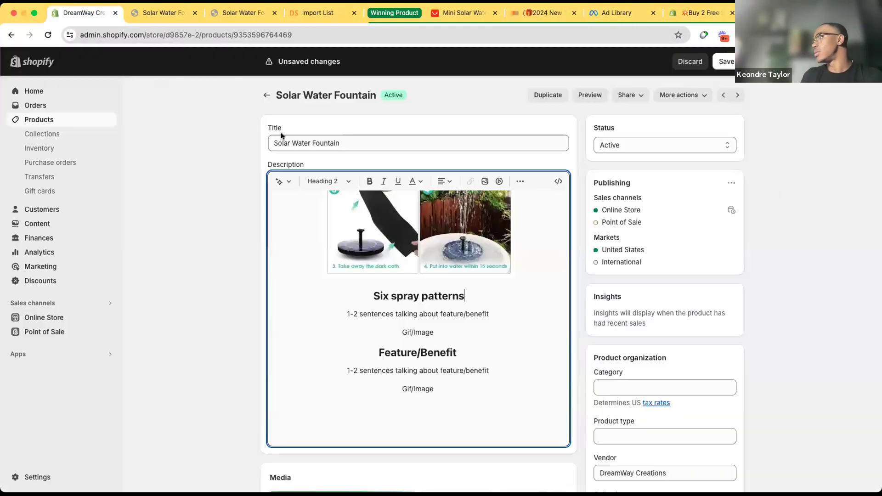
pyautogui.rightClick(442, 299)
pyautogui.click(464, 369)
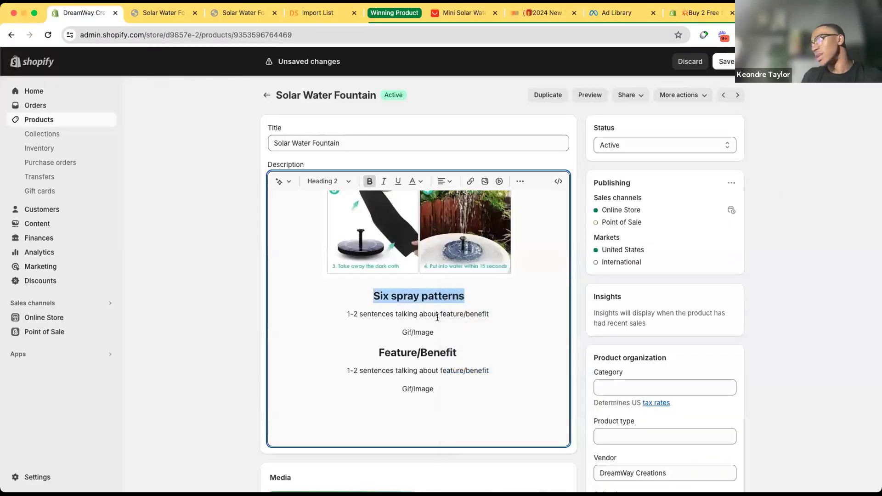
# Center the "Perfect for Children, Pets & Birds" line, format it as Heading 2, and save the product.
pyautogui.moveTo(420, 293); pyautogui.dragTo(270, 293)
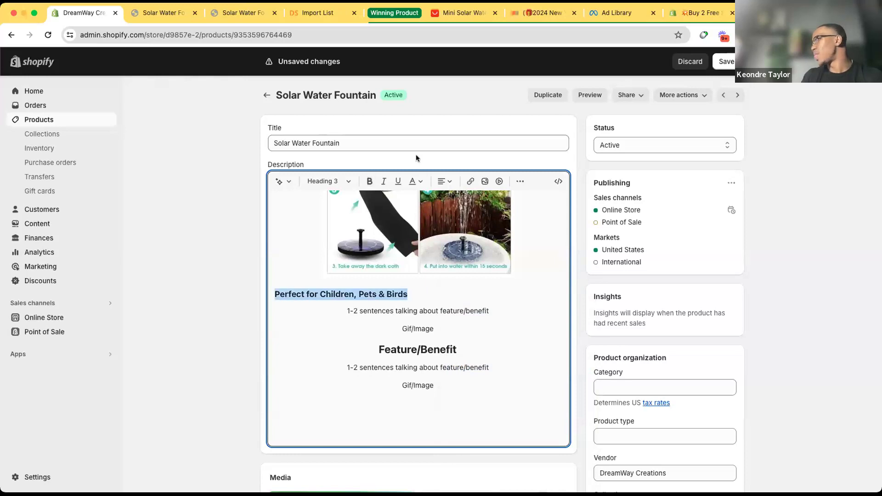
pyautogui.click(449, 182)
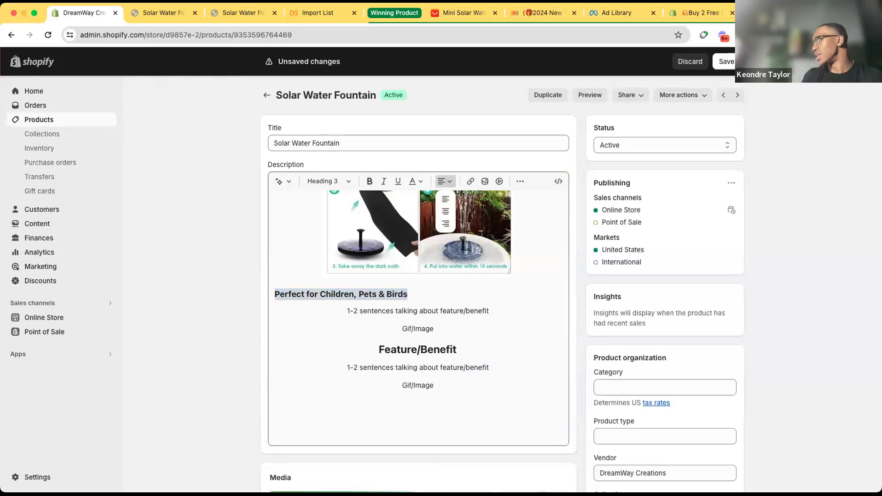
pyautogui.click(445, 205)
pyautogui.click(328, 181)
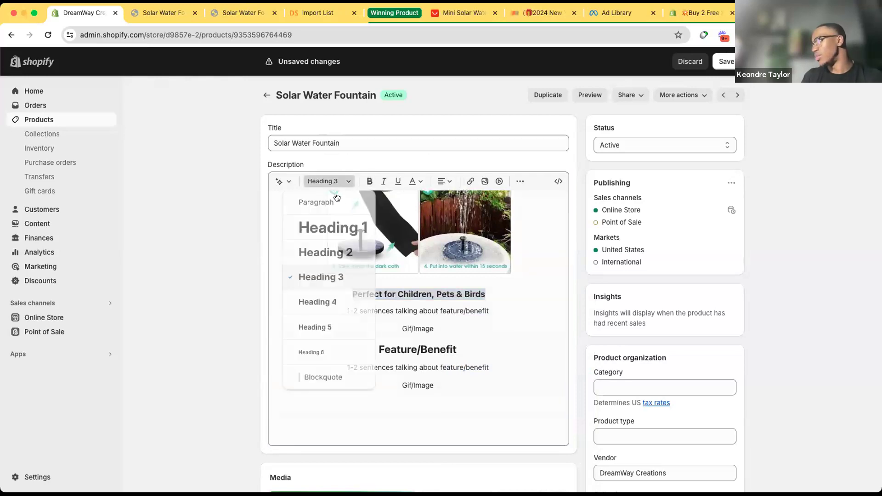
pyautogui.click(325, 251)
pyautogui.click(726, 63)
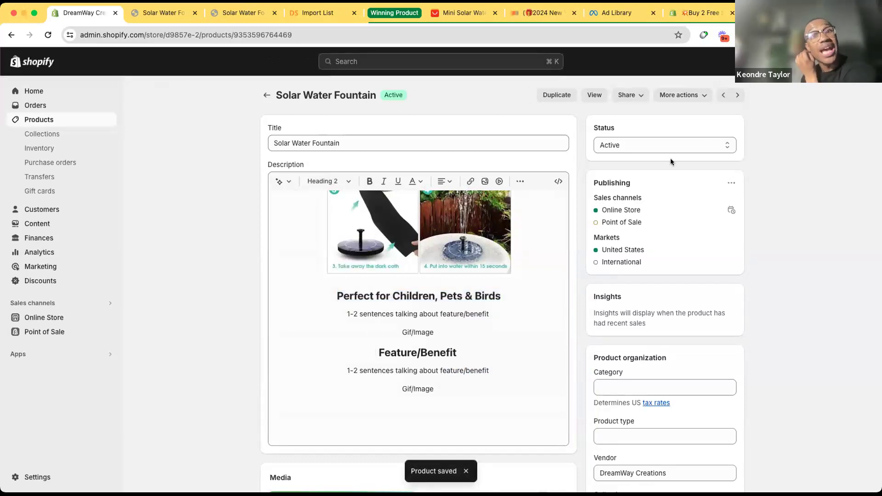
# Open the Areviews - Reviews Importer app from the store's installed apps.
pyautogui.scroll(10, 358, 342)
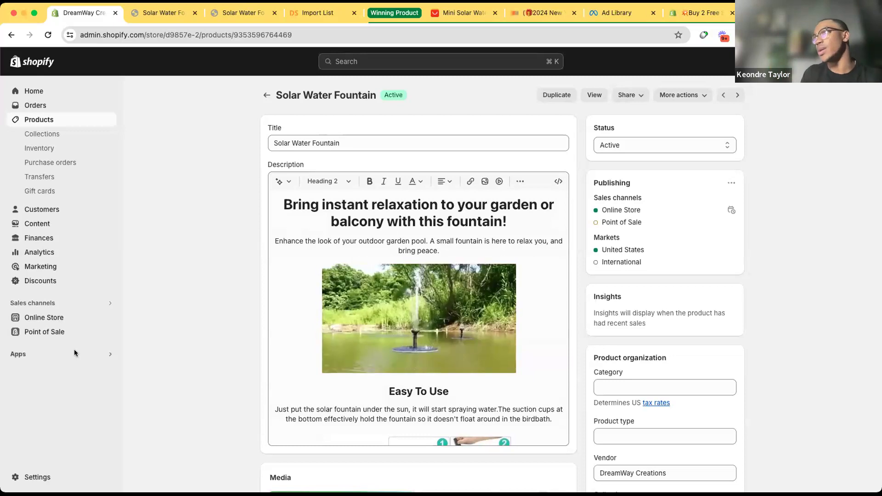
pyautogui.click(53, 355)
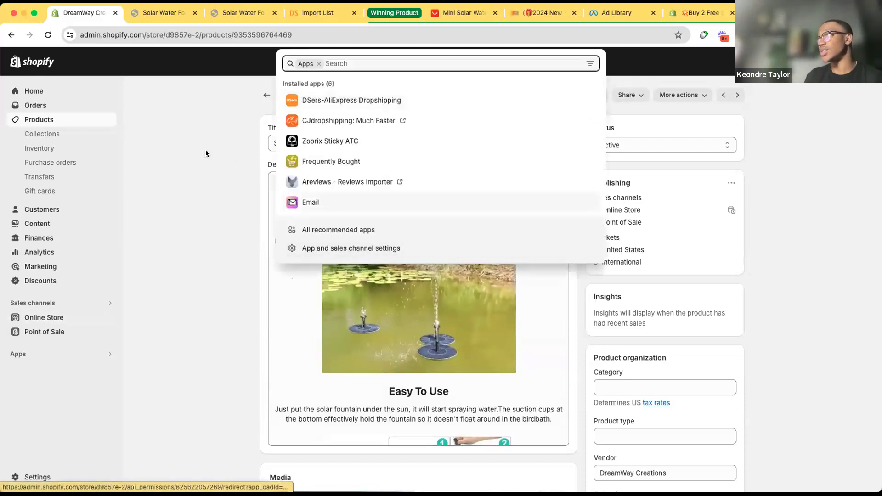
pyautogui.click(328, 180)
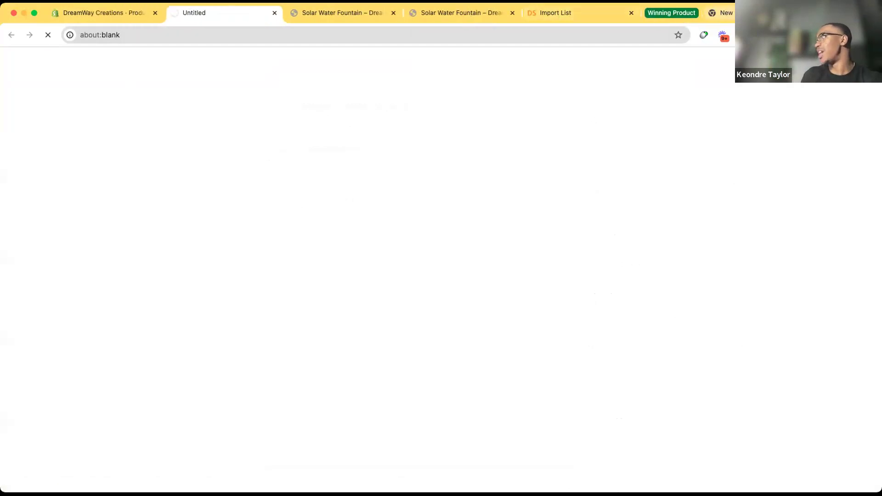
# Go to Amazon in the blank browser tab and search for "solar water fountain".
pyautogui.click(737, 13)
pyautogui.write('ama')
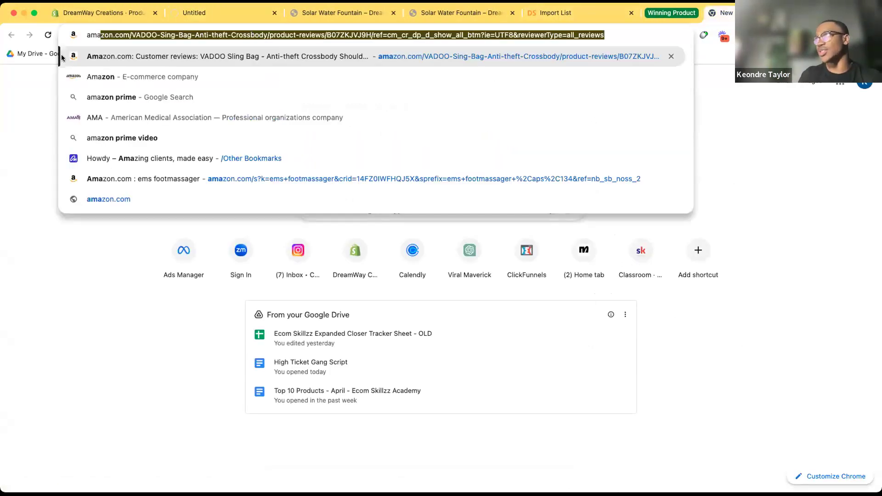
pyautogui.press('Return')
pyautogui.click(248, 62)
pyautogui.write('solar water')
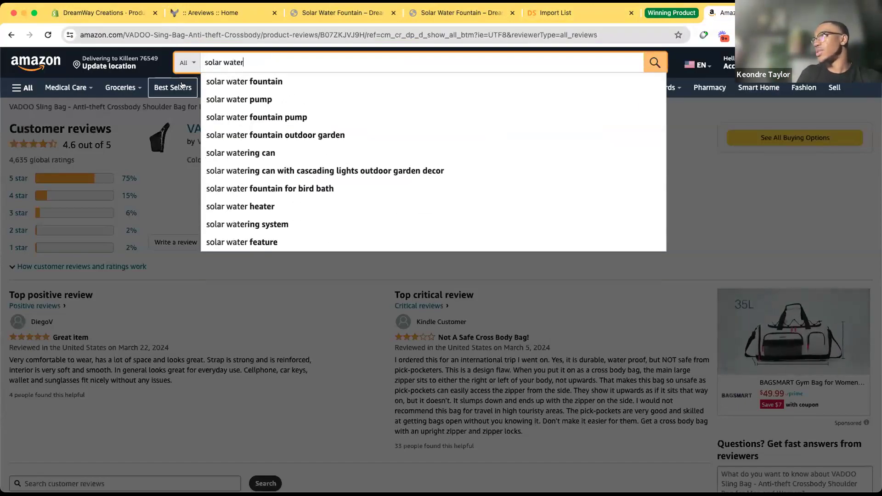
pyautogui.click(255, 81)
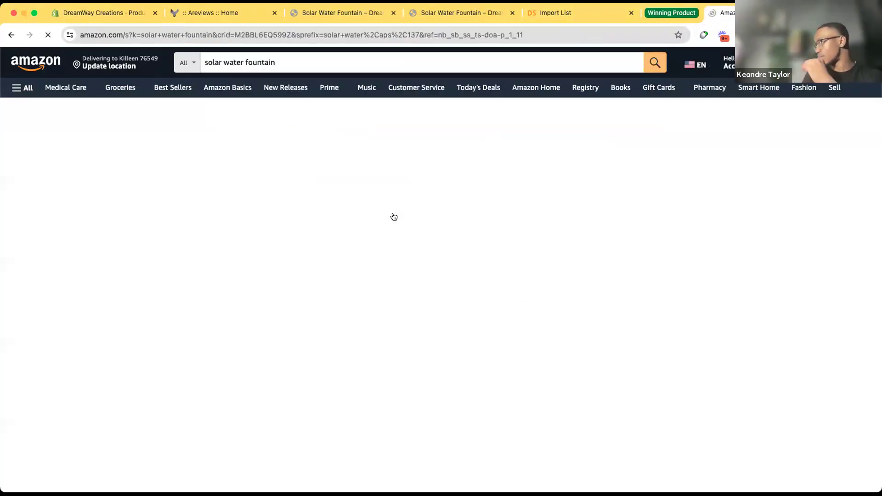
# Open the AISITIN 2.5W Solar Bird Bath Fountain Pump listing from the results and go to its customer ratings.
pyautogui.scroll(-3, 317, 373)
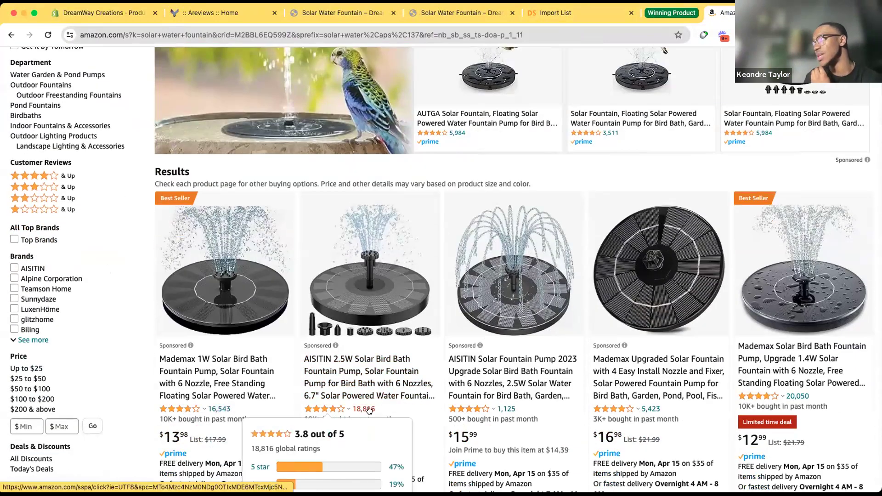
pyautogui.scroll(-1, 370, 414)
pyautogui.scroll(-3, 370, 414)
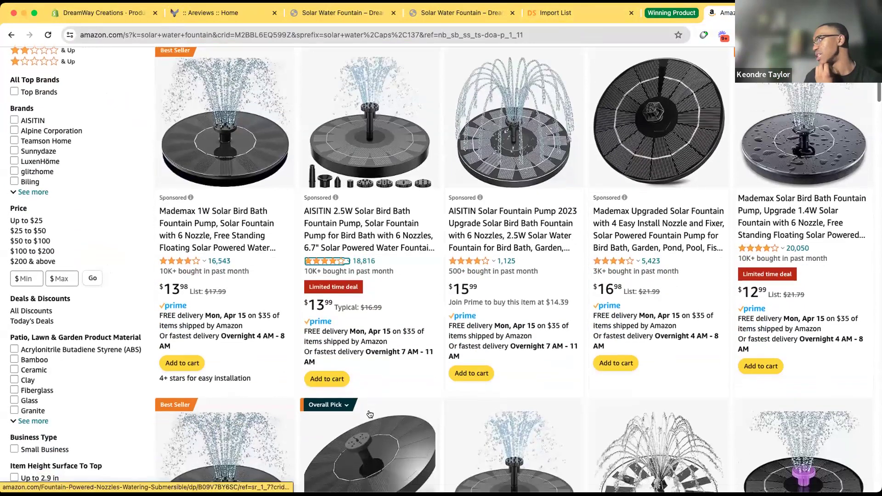
pyautogui.scroll(-3, 370, 414)
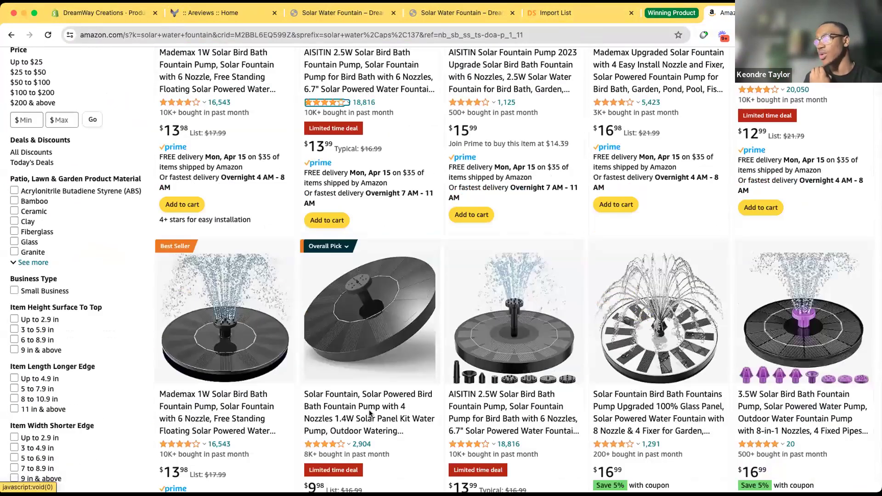
pyautogui.scroll(-2, 370, 415)
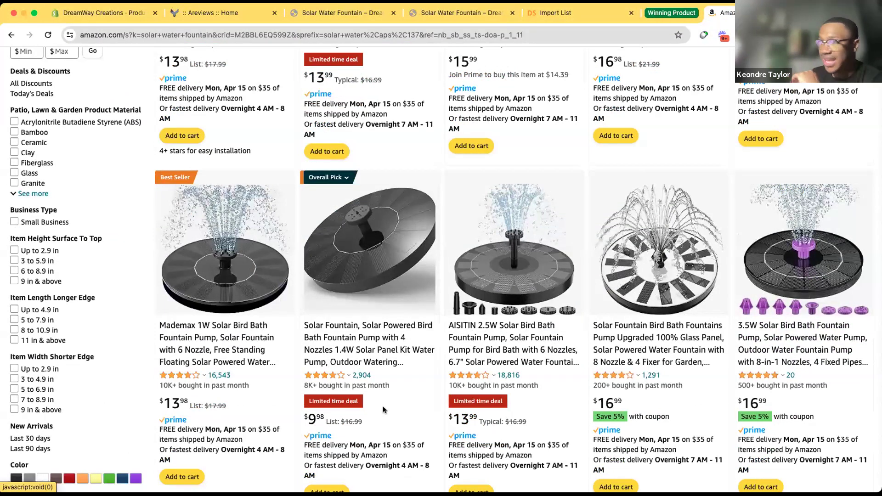
pyautogui.click(514, 377)
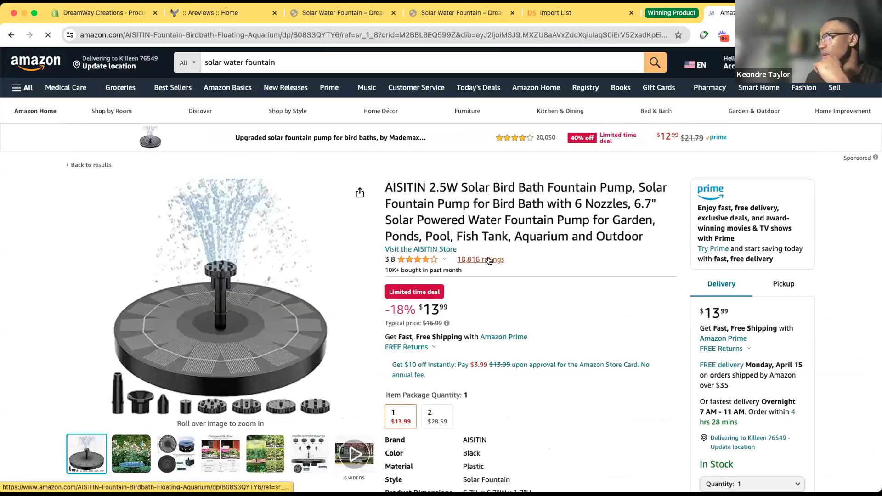
pyautogui.click(490, 260)
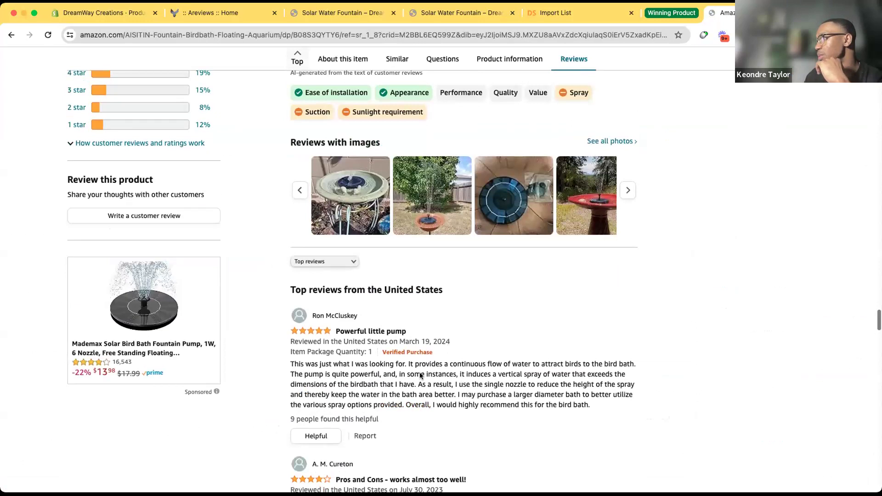
# Examine the customer reviews of the AISITIN fountain pump, both from the United States and from other countries.
pyautogui.scroll(-3, 446, 376)
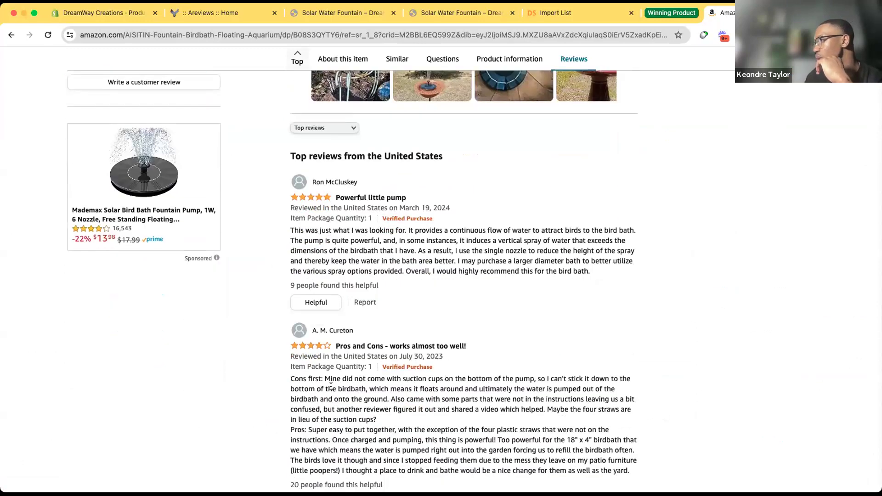
pyautogui.scroll(-6, 440, 412)
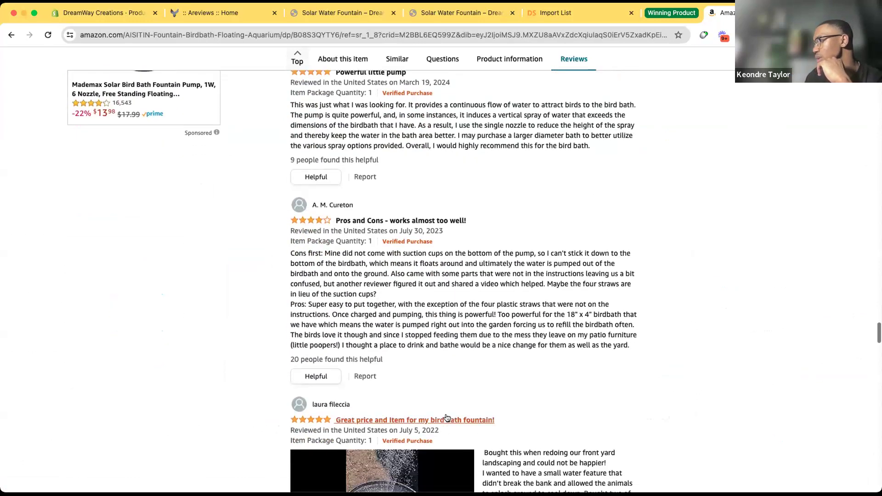
pyautogui.scroll(-16, 446, 417)
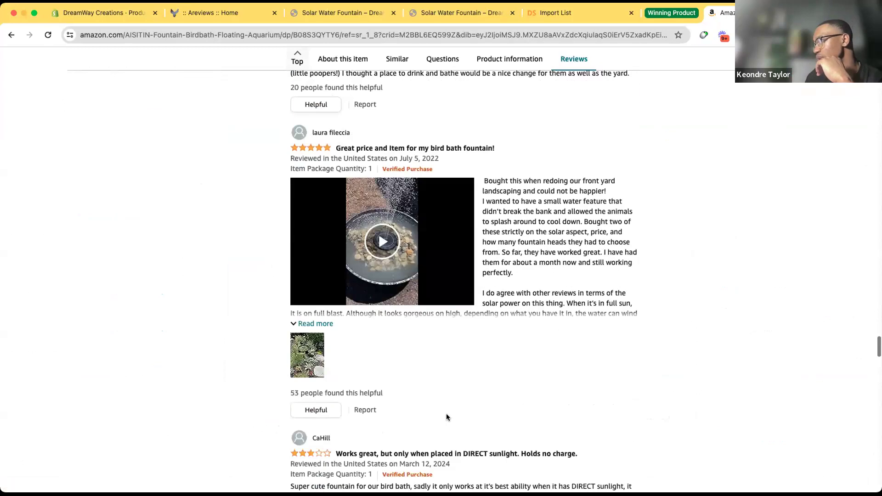
pyautogui.scroll(-15, 447, 415)
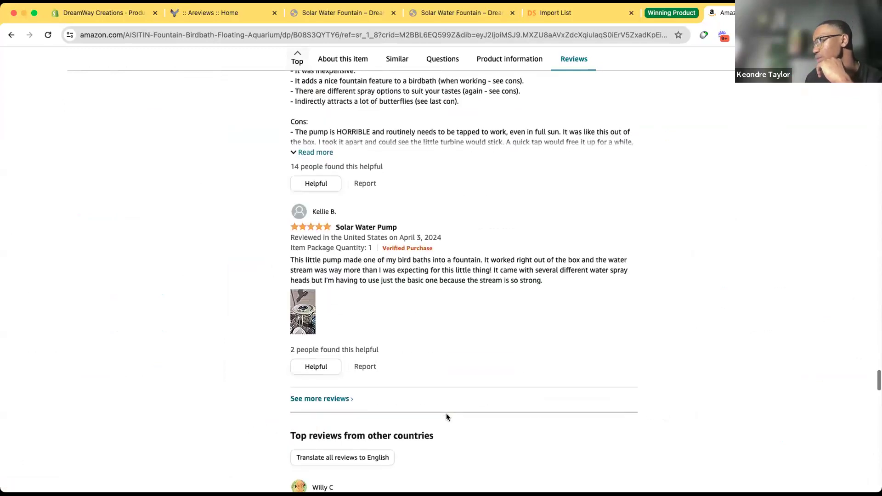
pyautogui.scroll(-1, 447, 415)
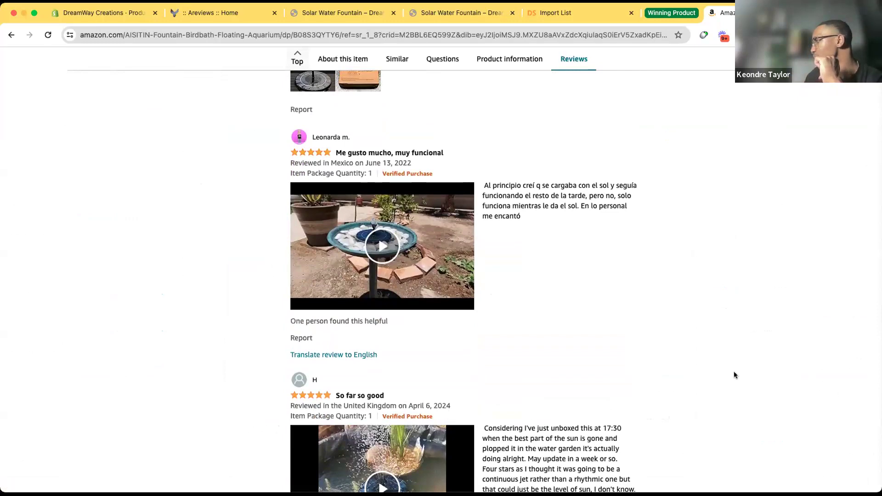
pyautogui.scroll(-4, 619, 391)
pyautogui.scroll(14, 619, 391)
pyautogui.scroll(20, 453, 191)
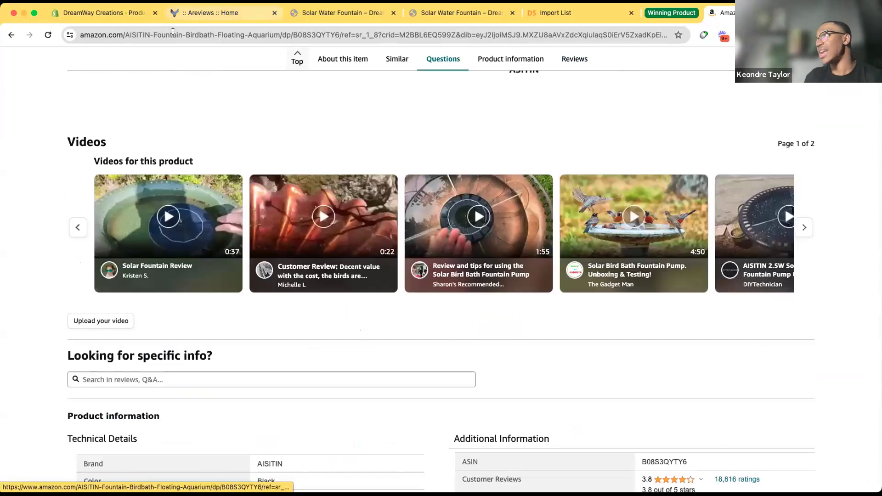
# Copy the AISITIN listing's Amazon URL into the Solar Water Fountain's review import field on the Areviews Import Reviews page.
pyautogui.click(173, 31)
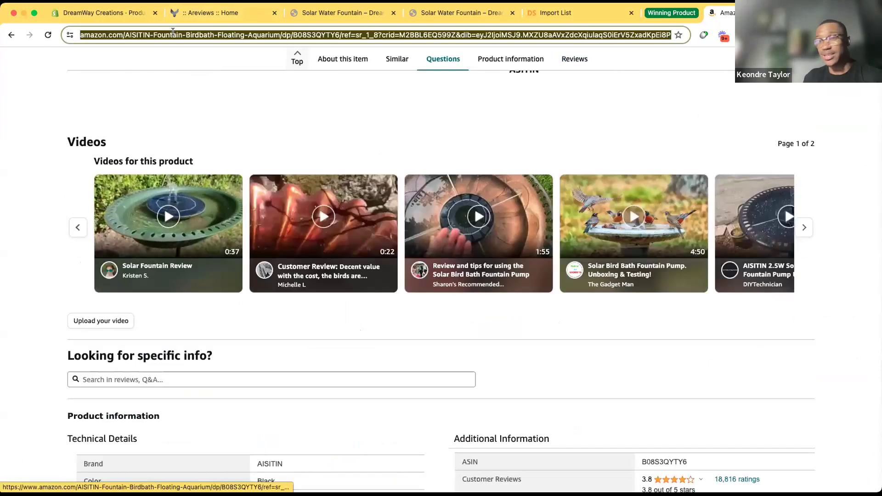
pyautogui.click(193, 13)
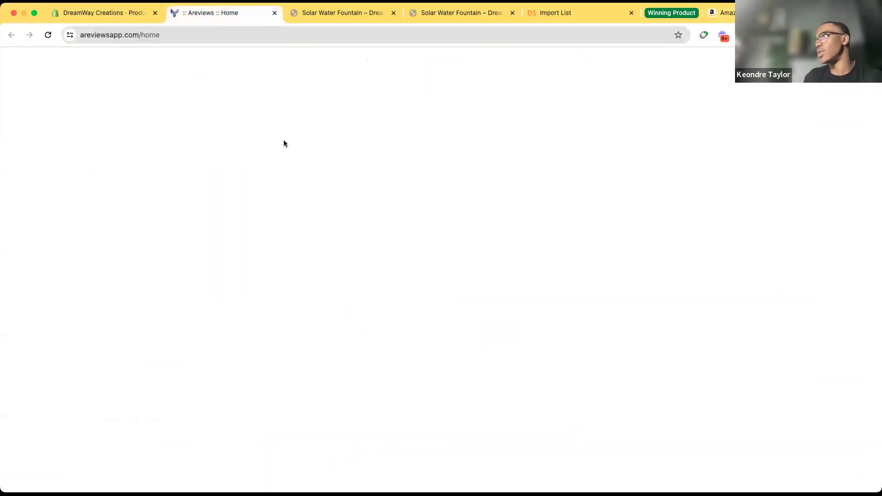
pyautogui.moveTo(137, 114)
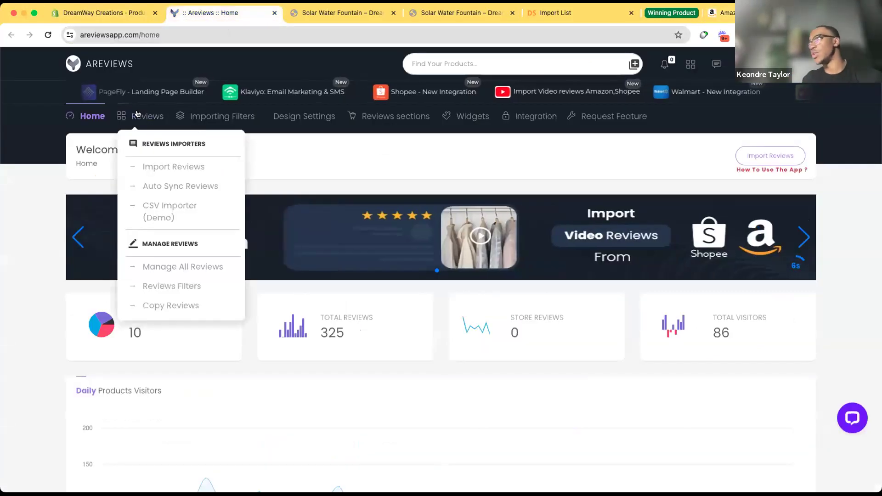
pyautogui.click(158, 167)
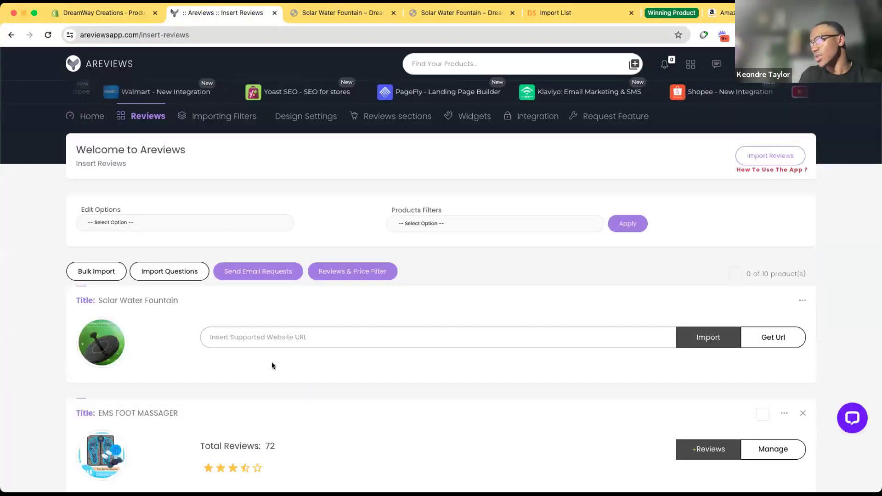
pyautogui.scroll(-3, 272, 362)
pyautogui.click(245, 235)
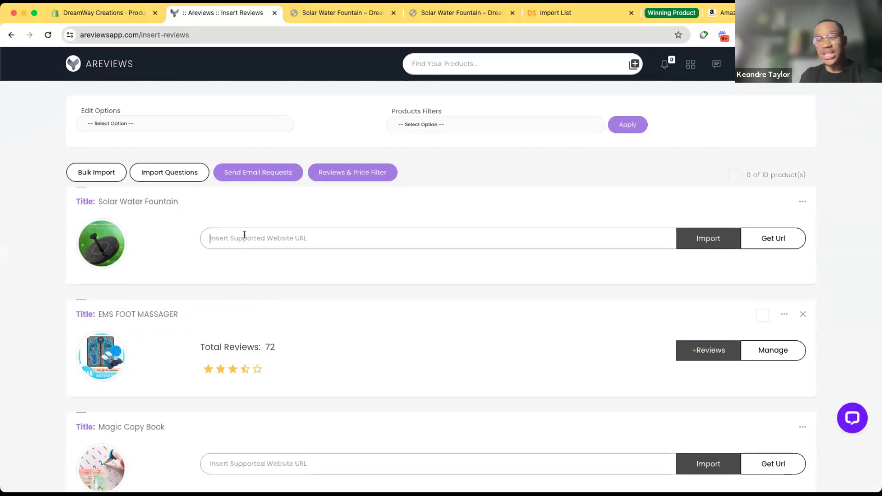
pyautogui.press('super+v')
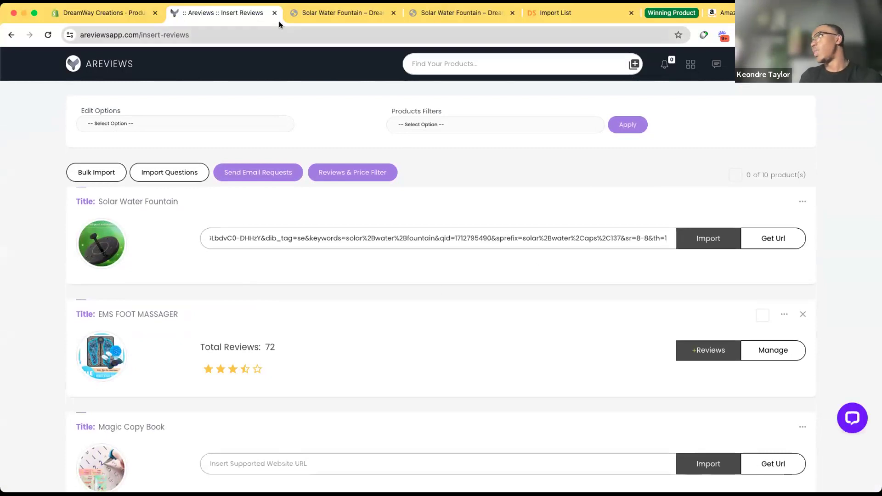
# Return to the Amazon results for "solar water fountain" and look over the listings.
pyautogui.click(721, 13)
pyautogui.scroll(15, 285, 127)
pyautogui.scroll(20, 285, 126)
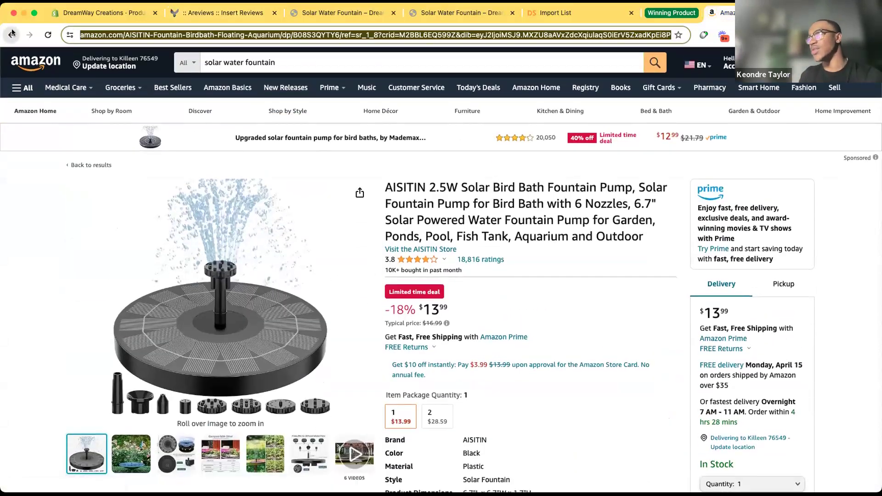
pyautogui.click(11, 35)
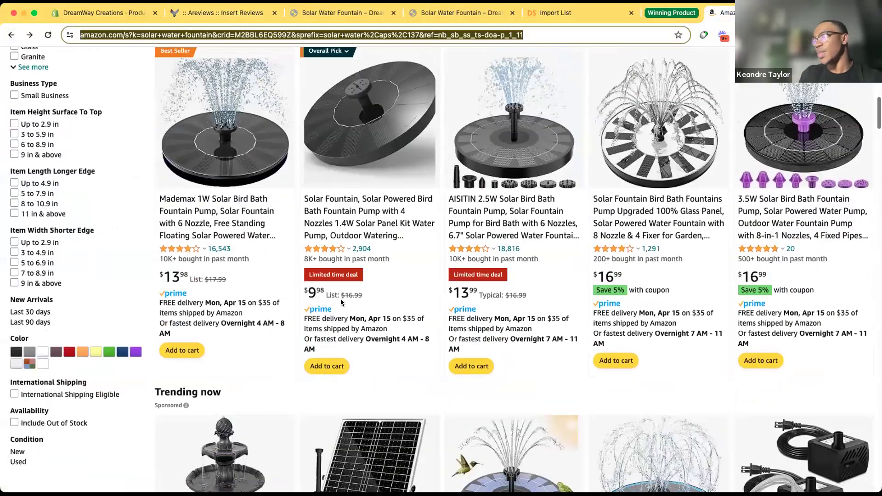
pyautogui.scroll(6, 341, 300)
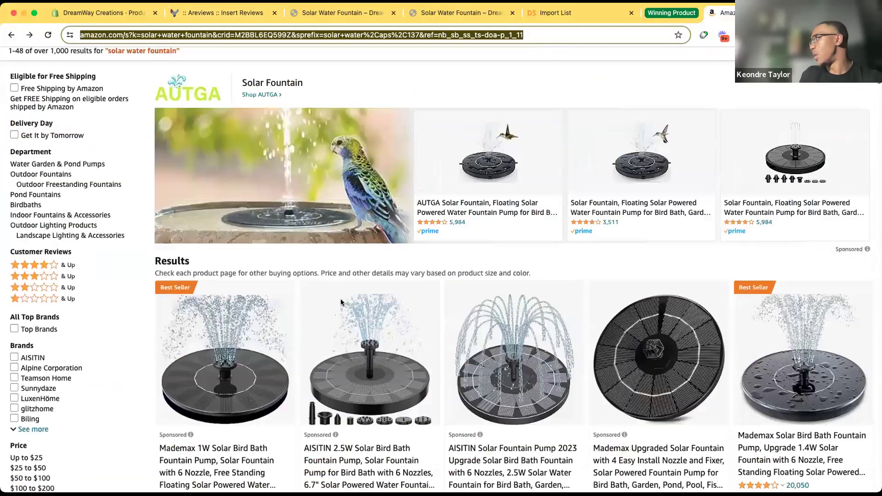
# Import the Amazon reviews for Solar Water Fountain in Areviews, fetching up to 377 comments, and dismiss the import details.
pyautogui.press('super+2')
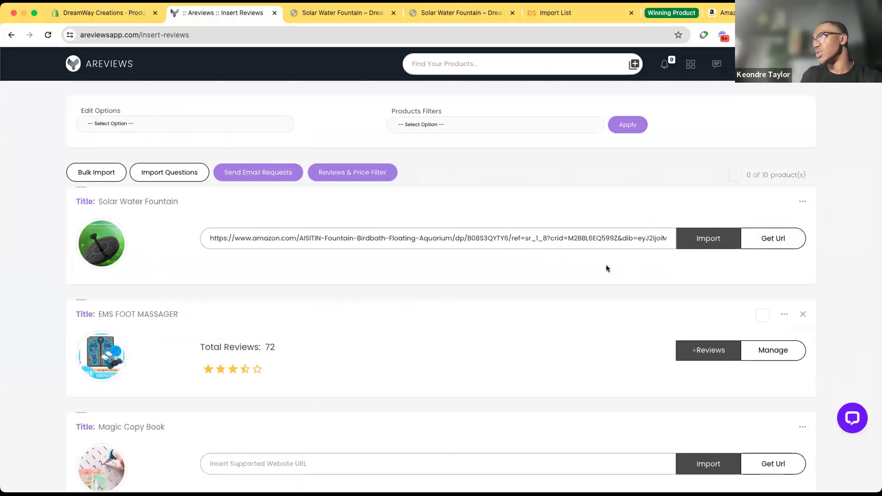
pyautogui.click(688, 243)
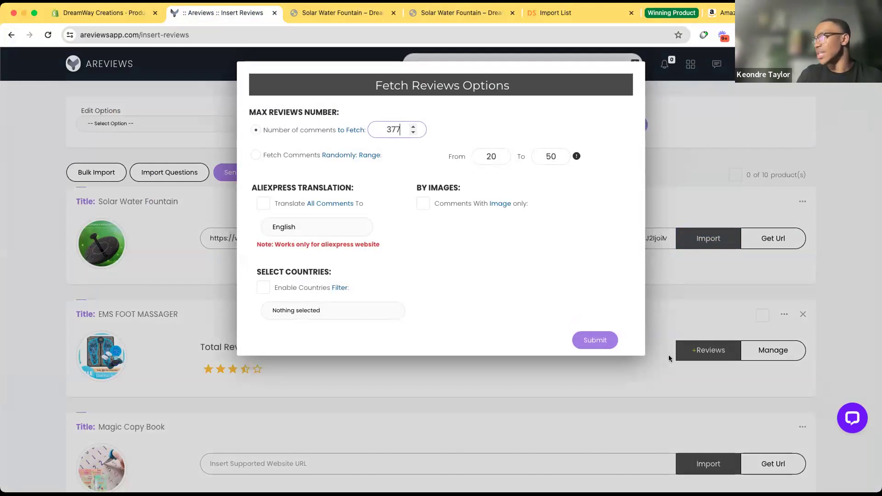
pyautogui.click(603, 340)
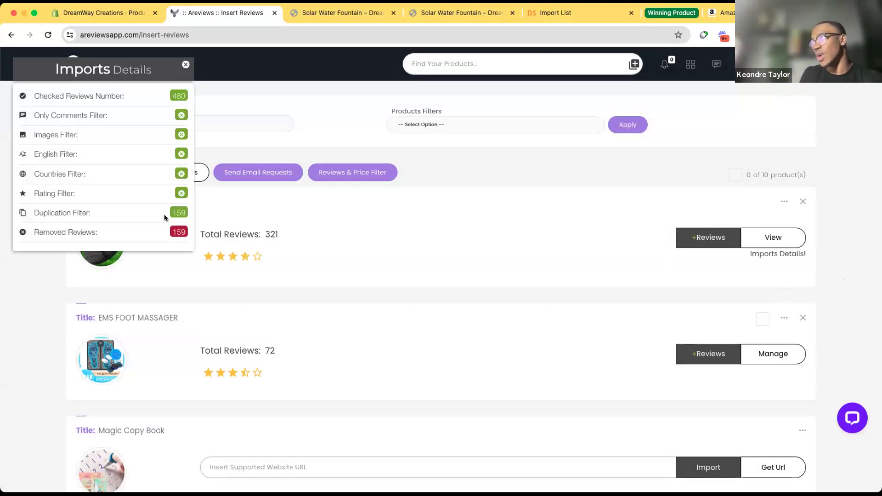
pyautogui.click(186, 65)
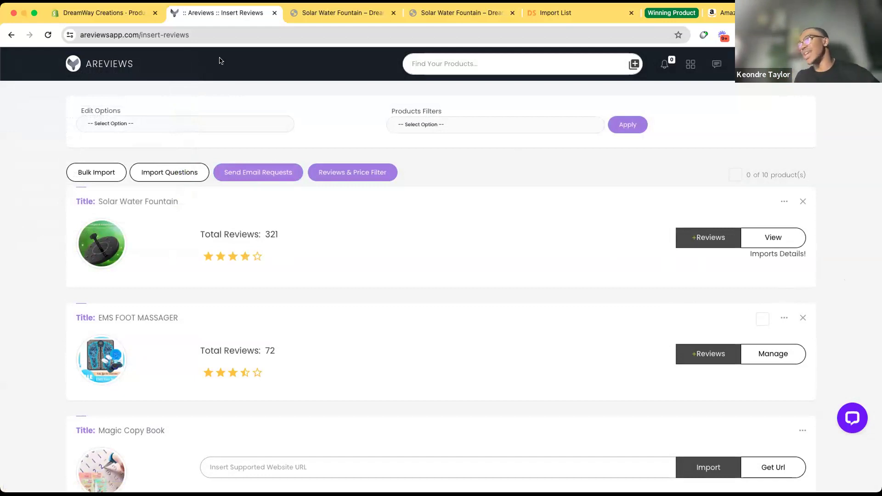
# Reload the Solar Water Fountain page on the DreamWay Creations store and go to its customer reviews.
pyautogui.click(334, 15)
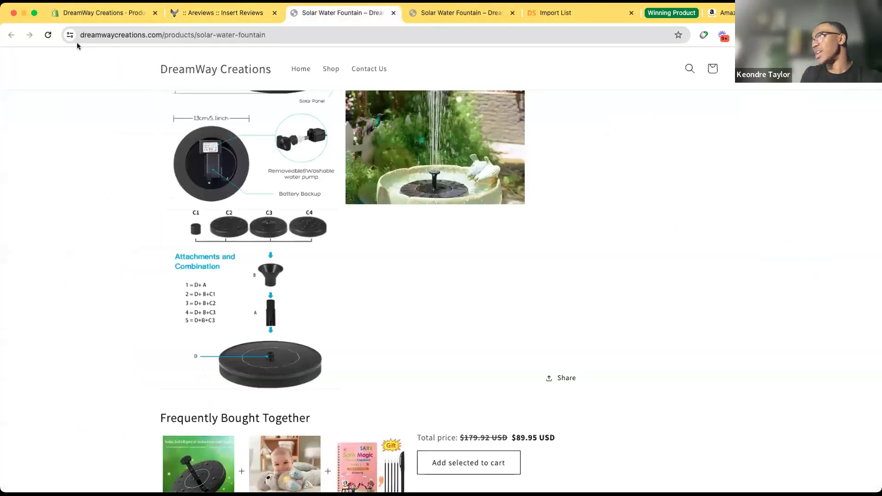
pyautogui.scroll(-15, 306, 312)
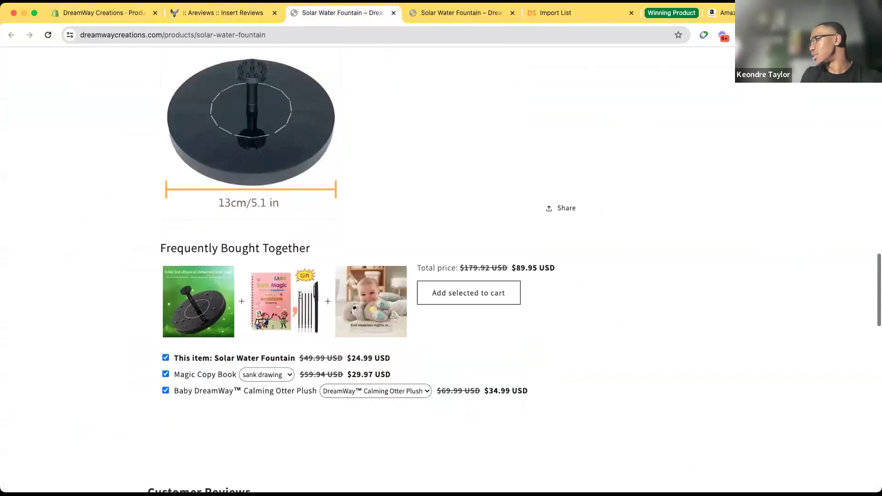
pyautogui.scroll(-10, 299, 299)
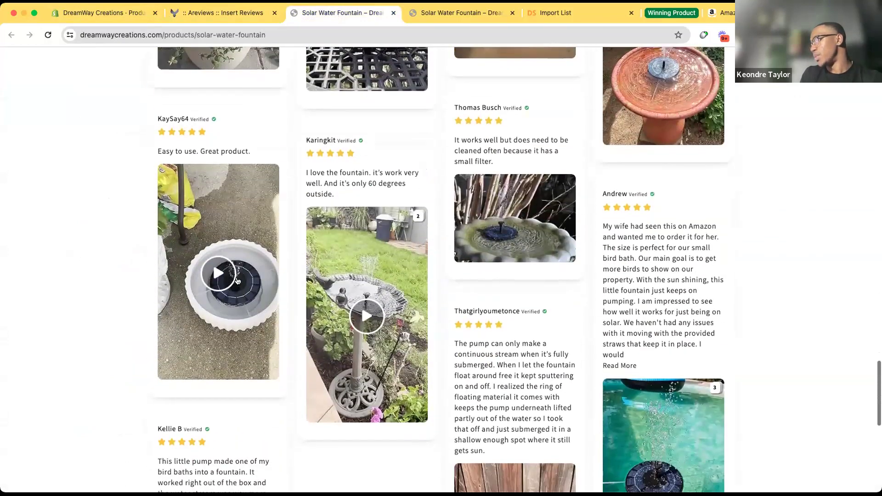
# Play the video in the "Easy to use. Great product." review, close it, and return to the rating summary.
pyautogui.click(212, 261)
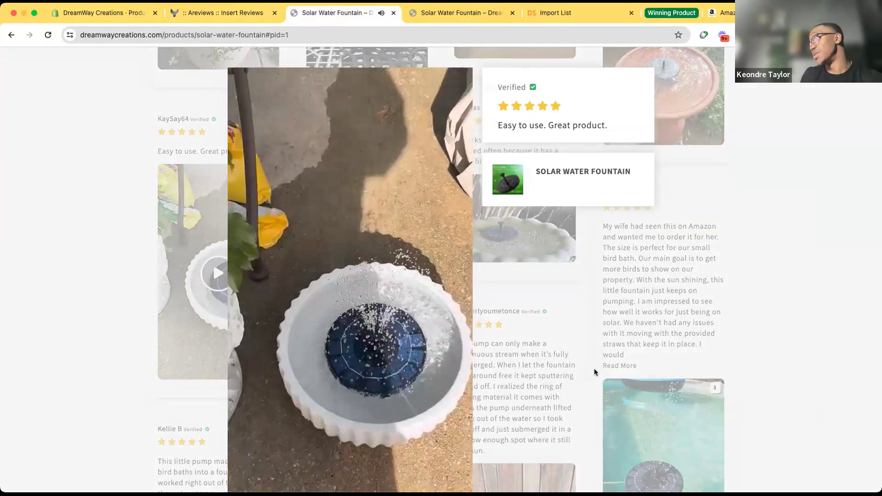
pyautogui.click(592, 302)
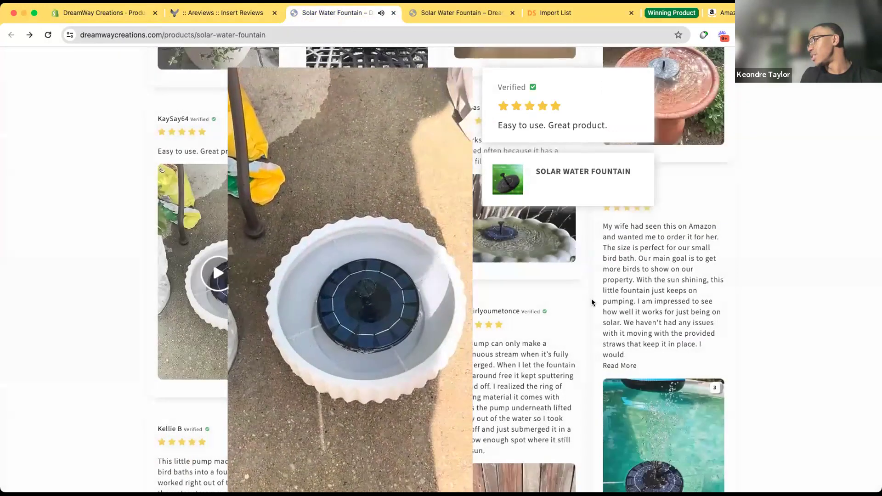
pyautogui.click(206, 283)
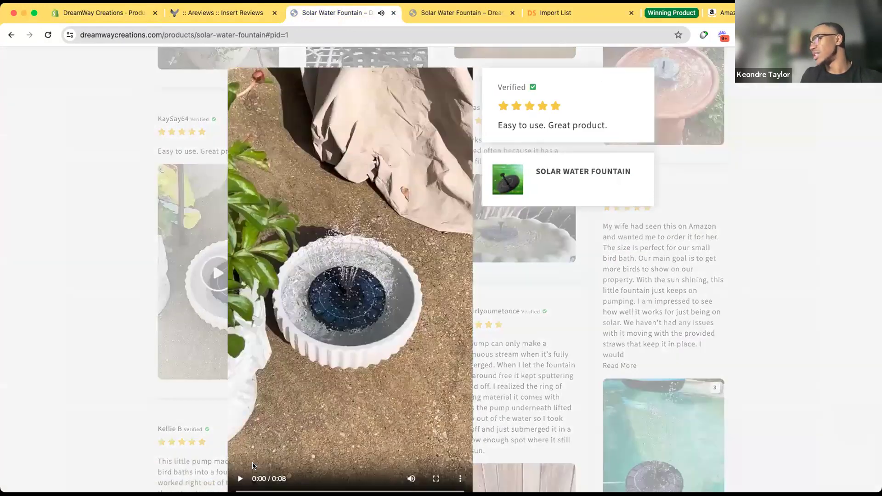
pyautogui.click(240, 477)
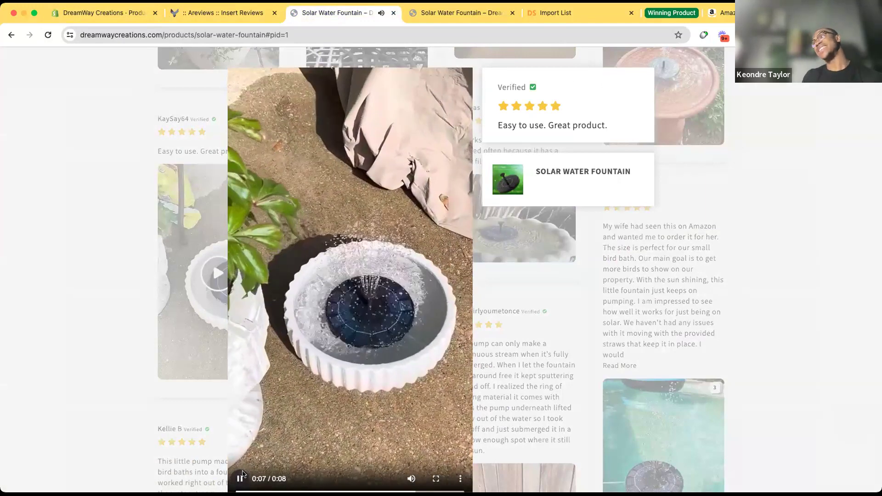
pyautogui.click(240, 476)
pyautogui.click(743, 141)
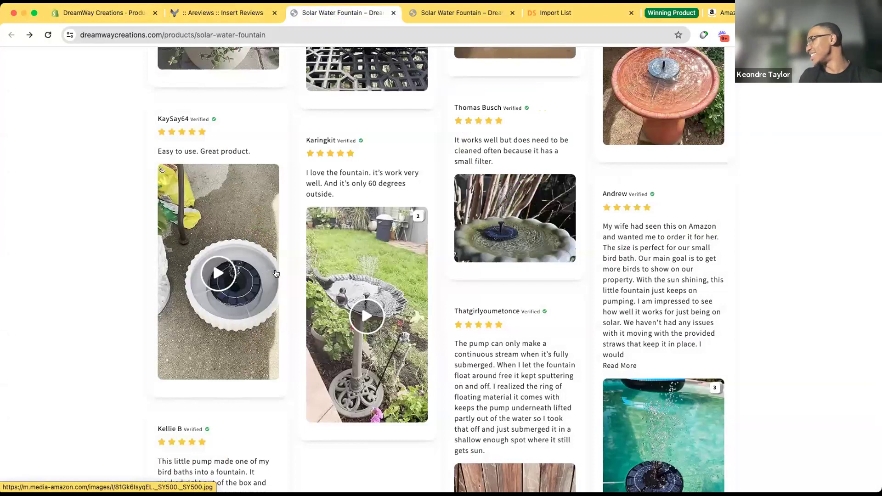
pyautogui.scroll(8, 275, 274)
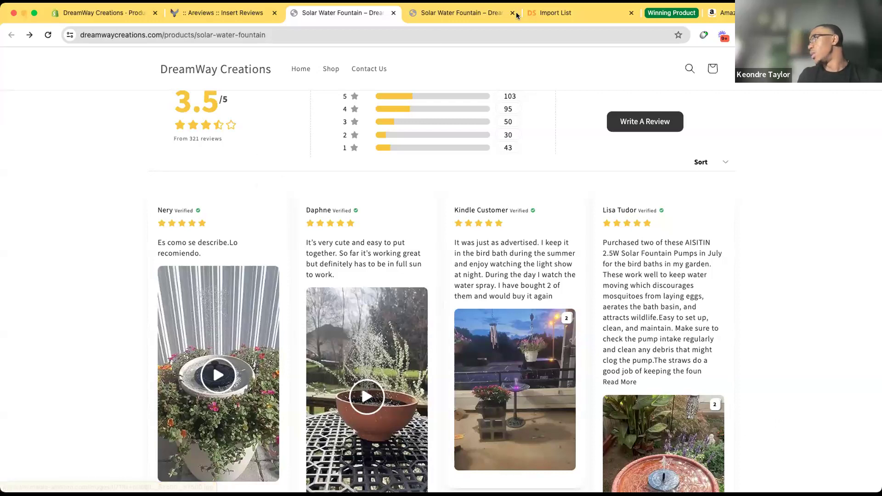
# Expand the Winning Product tab group and review the Meta Ad Library's solar water fountain ads, closing the open summary data.
pyautogui.click(671, 13)
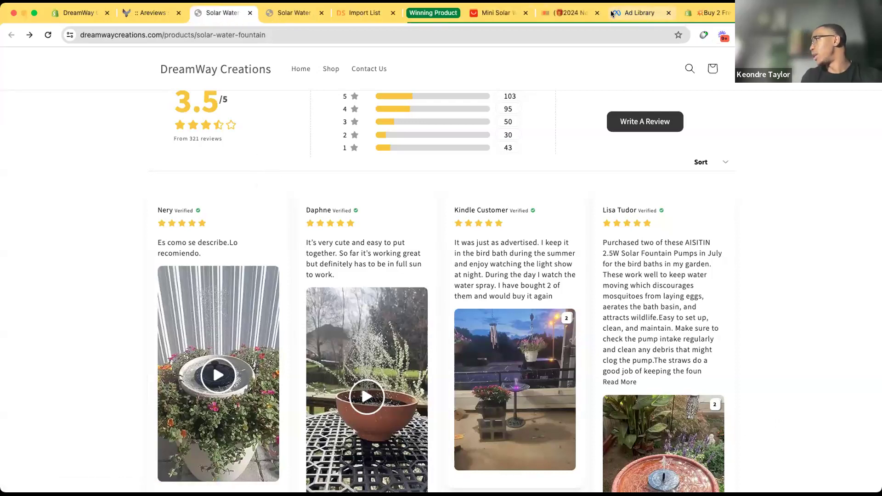
pyautogui.click(634, 12)
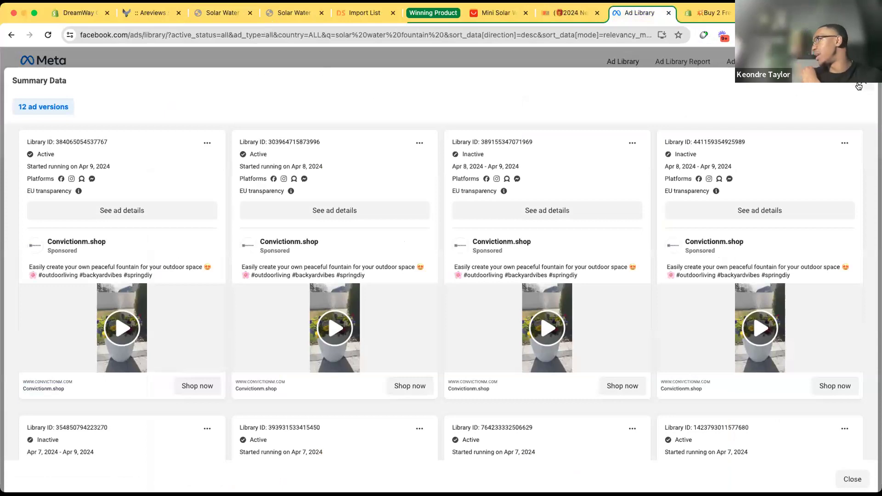
pyautogui.click(858, 86)
pyautogui.scroll(-5, 506, 234)
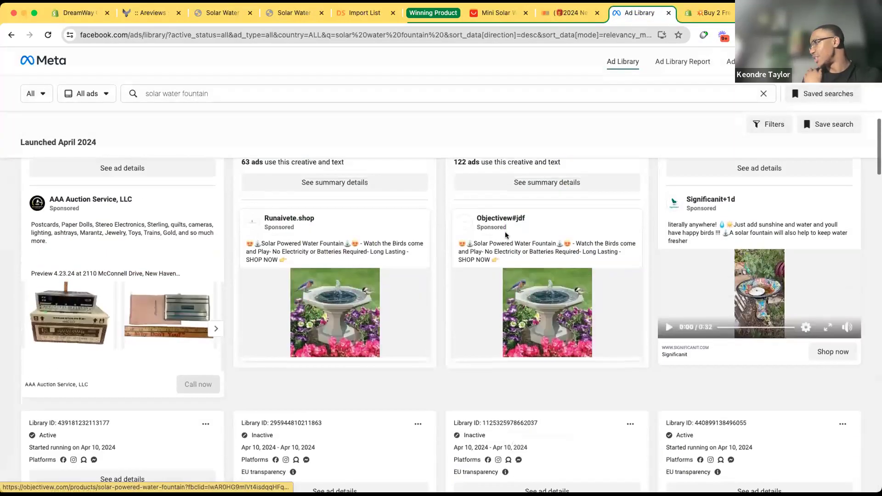
pyautogui.scroll(4, 505, 235)
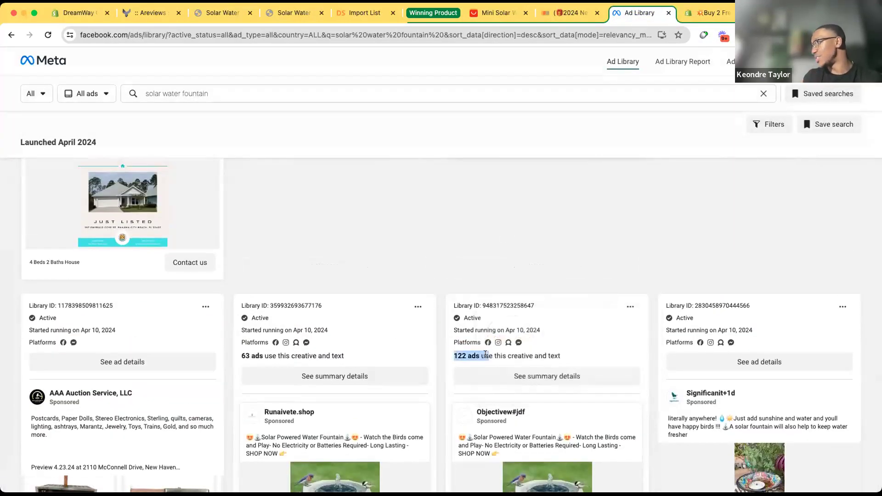
# Look at the objectivew Solar Powered Water Fountain page and the AliExpress Mini Solar Water Fountain listing.
pyautogui.click(555, 16)
pyautogui.scroll(10, 456, 266)
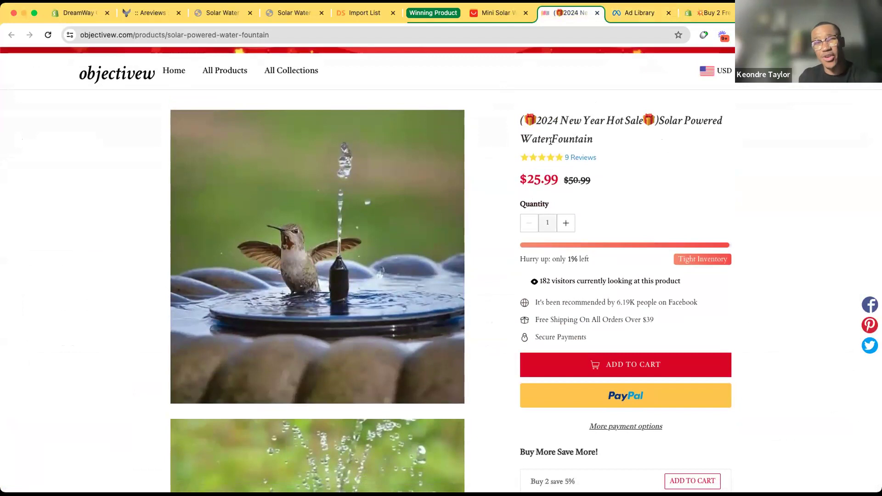
pyautogui.scroll(1, 506, 149)
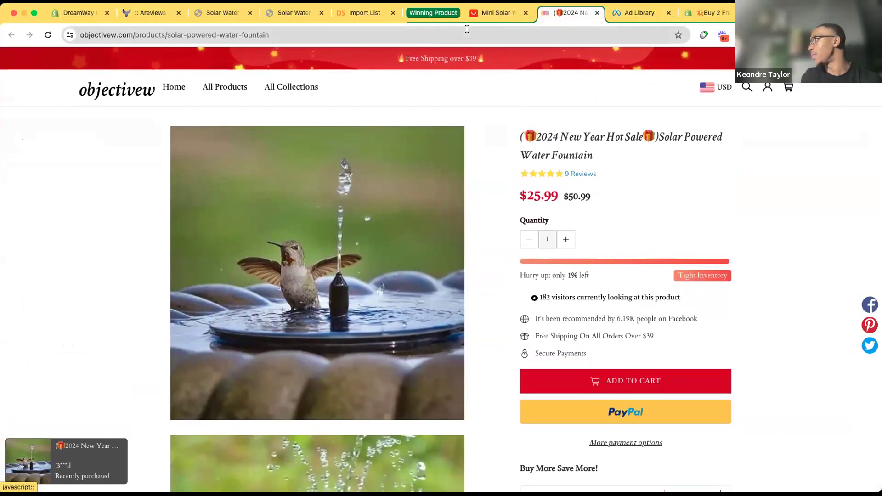
pyautogui.click(500, 12)
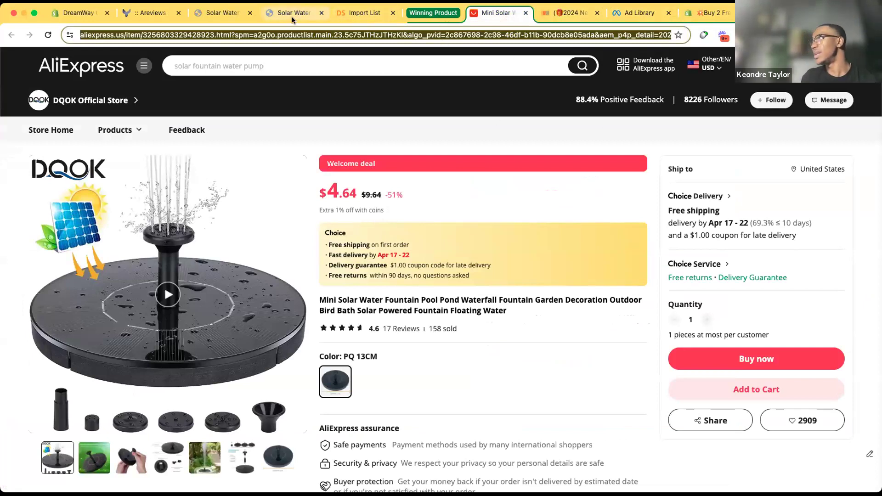
# Open the Solar Water Fountain's imported reviews in Areviews and look through the first two pages of comments.
pyautogui.click(163, 13)
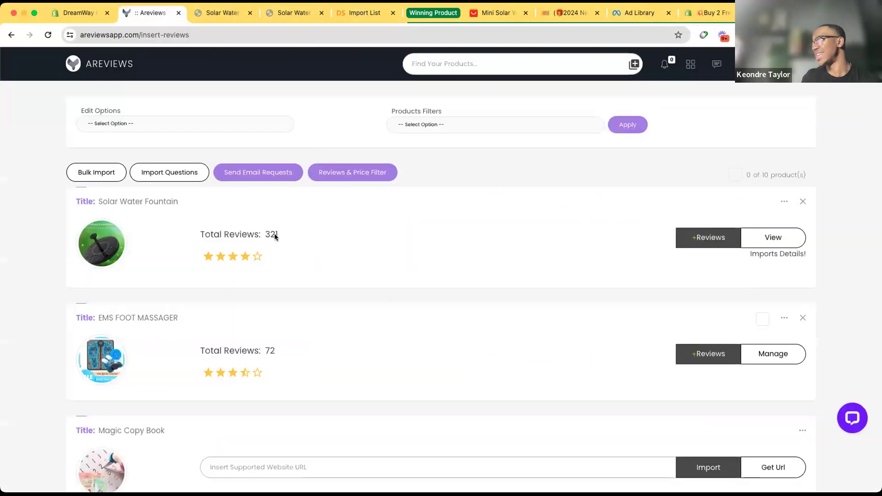
pyautogui.click(771, 240)
pyautogui.scroll(-11, 391, 360)
pyautogui.scroll(-12, 390, 360)
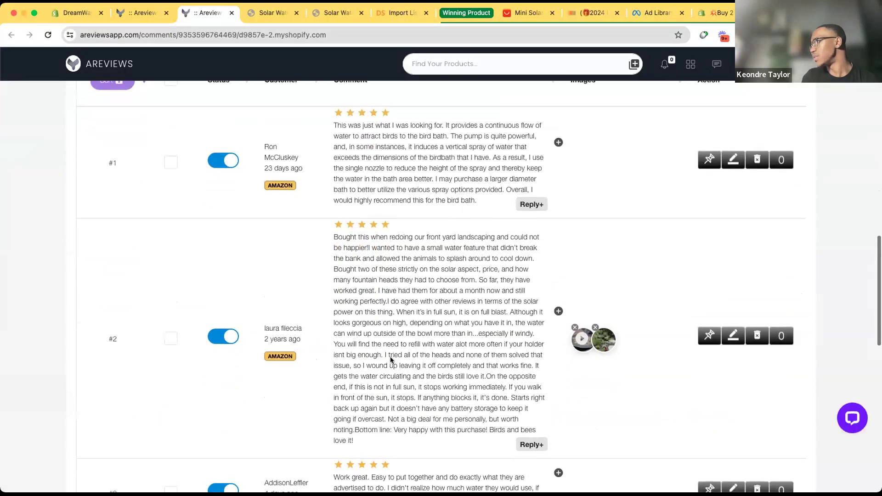
pyautogui.scroll(-6, 390, 357)
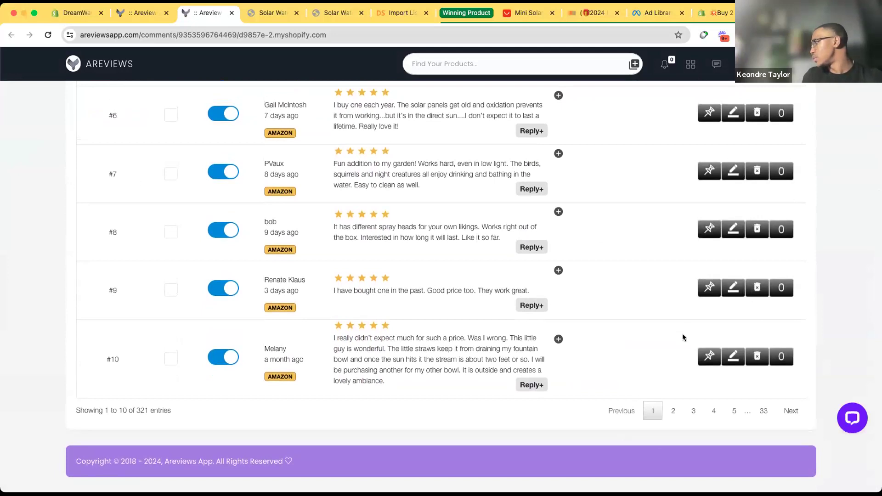
pyautogui.scroll(10, 423, 286)
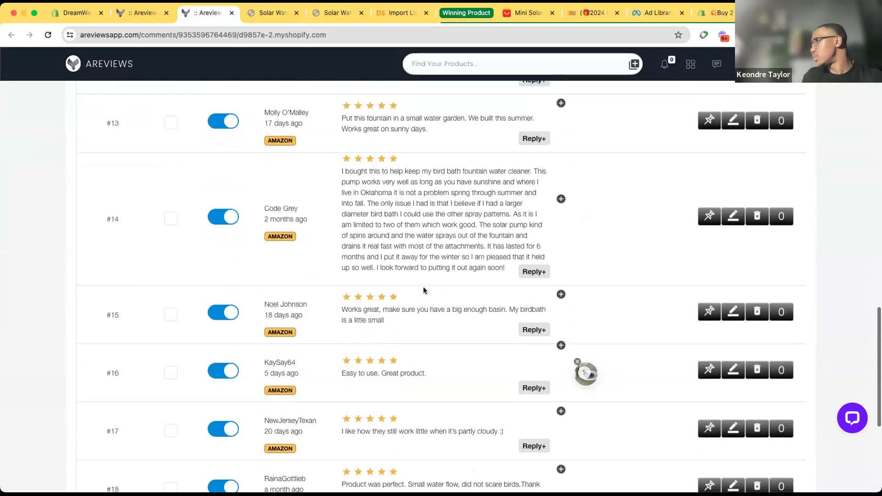
pyautogui.scroll(-10, 423, 287)
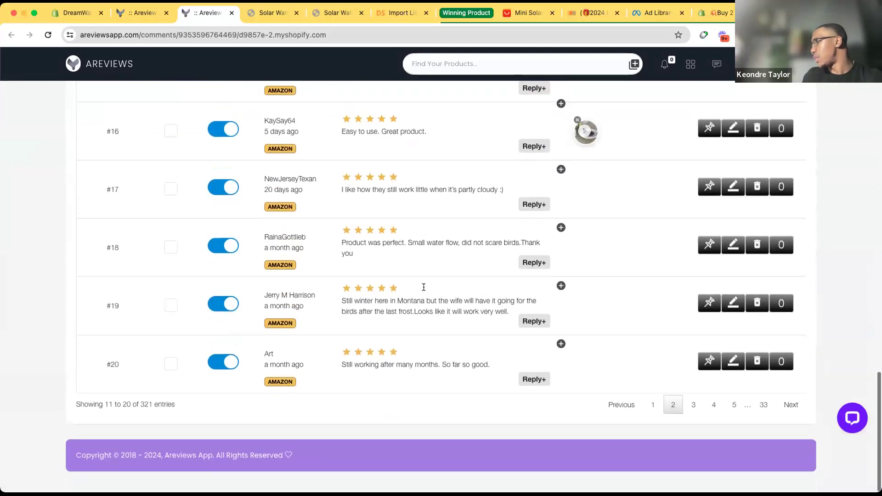
# Go to page 3 of the imported comments and pin review #22, the one with two photos about two AISITIN 2.5W pumps.
pyautogui.click(693, 411)
pyautogui.scroll(-6, 498, 363)
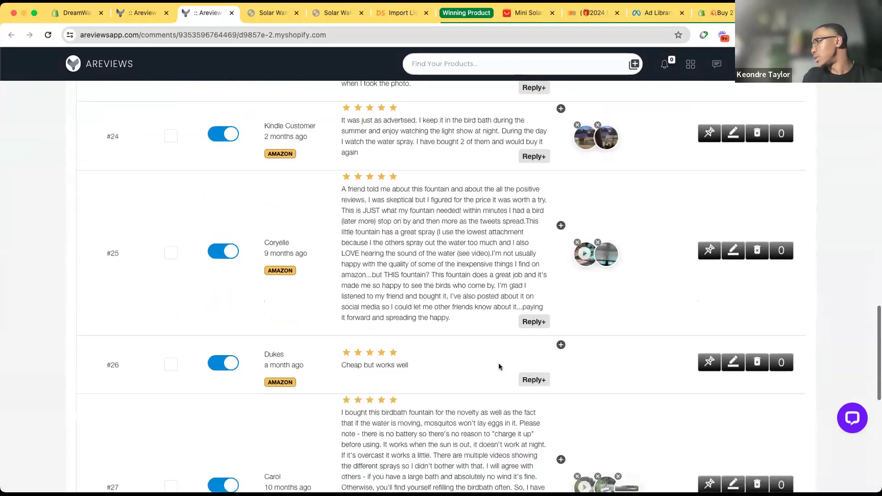
pyautogui.scroll(15, 499, 366)
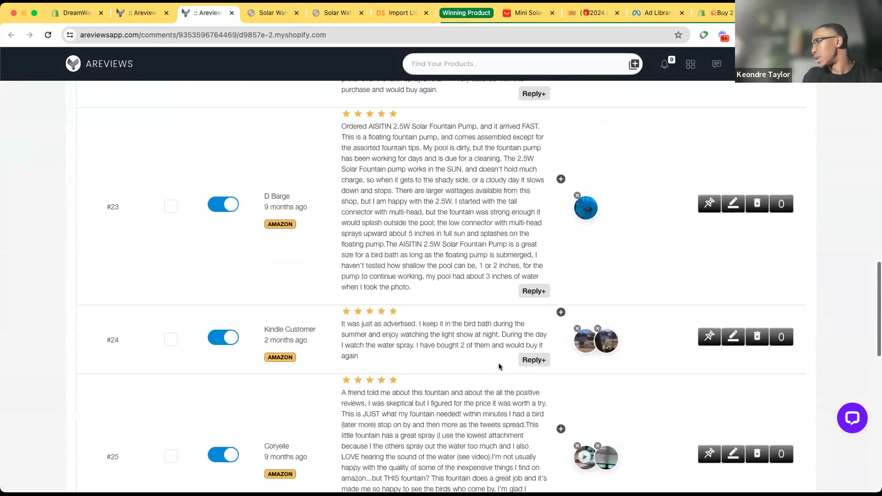
pyautogui.scroll(5, 499, 362)
pyautogui.scroll(-4, 460, 397)
pyautogui.scroll(-3, 459, 394)
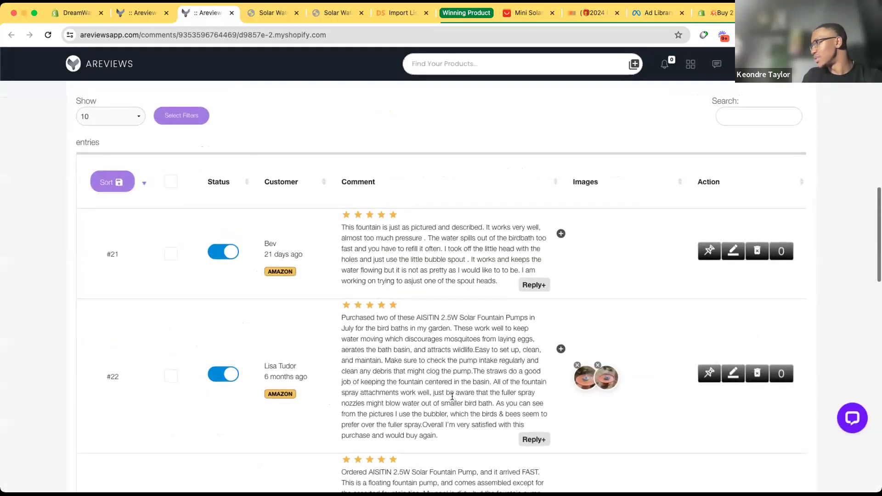
pyautogui.scroll(-1, 643, 375)
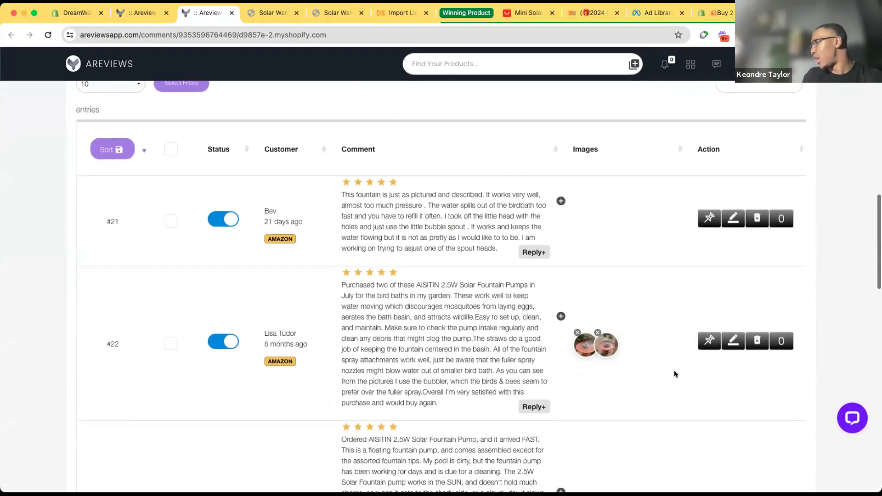
pyautogui.click(703, 344)
# Look through the remaining comments on page 3 and the imported reviews on pages 4 and 5.
pyautogui.scroll(-15, 643, 385)
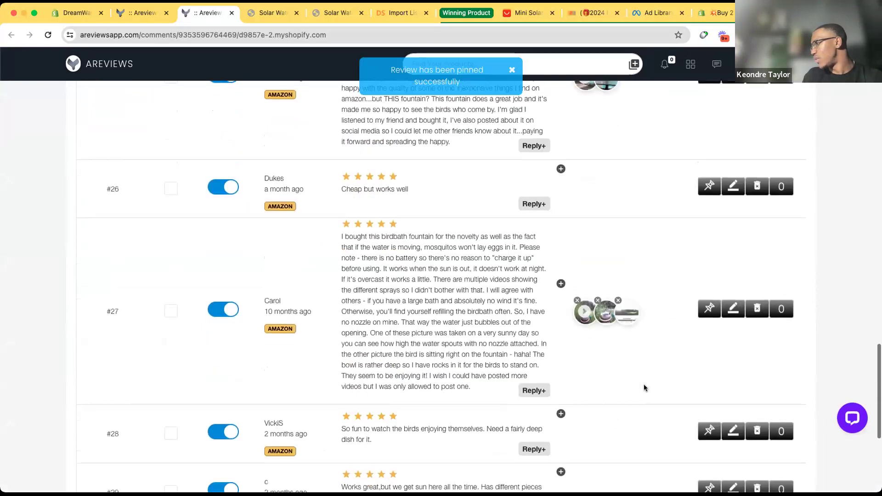
pyautogui.scroll(-7, 644, 388)
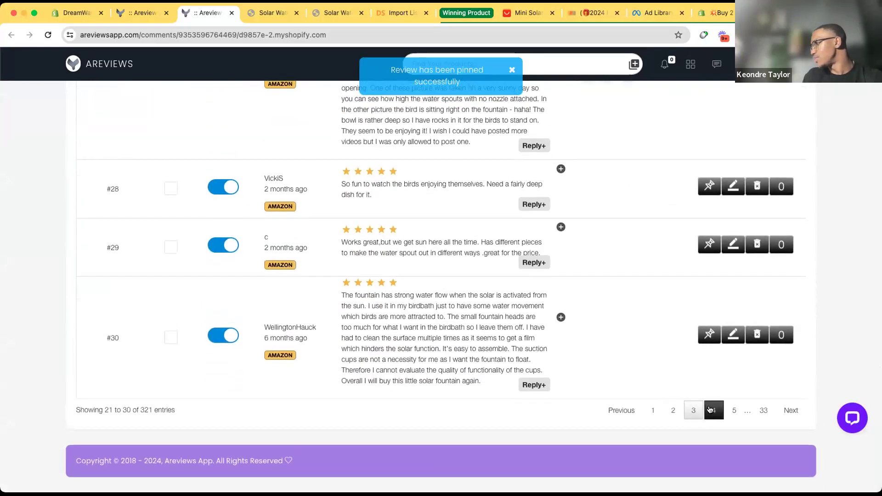
pyautogui.click(710, 409)
pyautogui.scroll(12, 505, 367)
pyautogui.scroll(8, 425, 381)
pyautogui.scroll(-15, 619, 432)
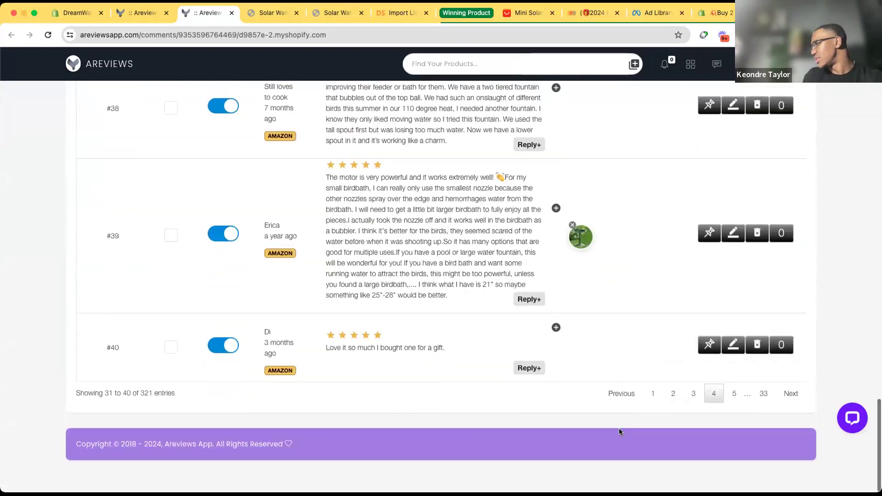
pyautogui.click(734, 409)
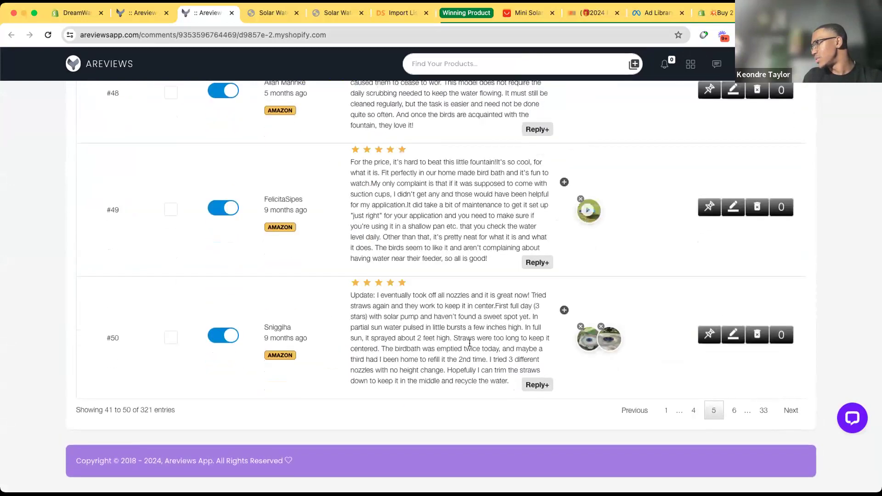
pyautogui.scroll(10, 470, 343)
pyautogui.scroll(-12, 469, 343)
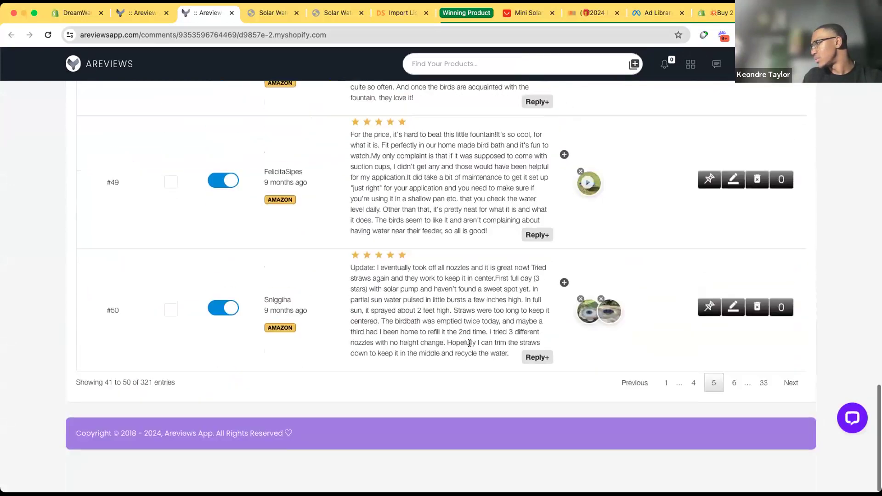
# Sort the imported reviews by comment and disable the three-star review listed as #1.
pyautogui.scroll(12, 469, 342)
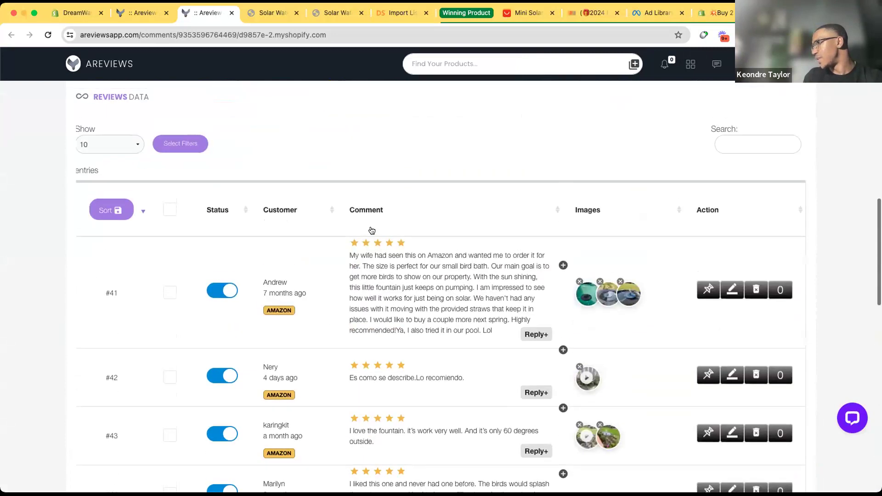
pyautogui.click(367, 208)
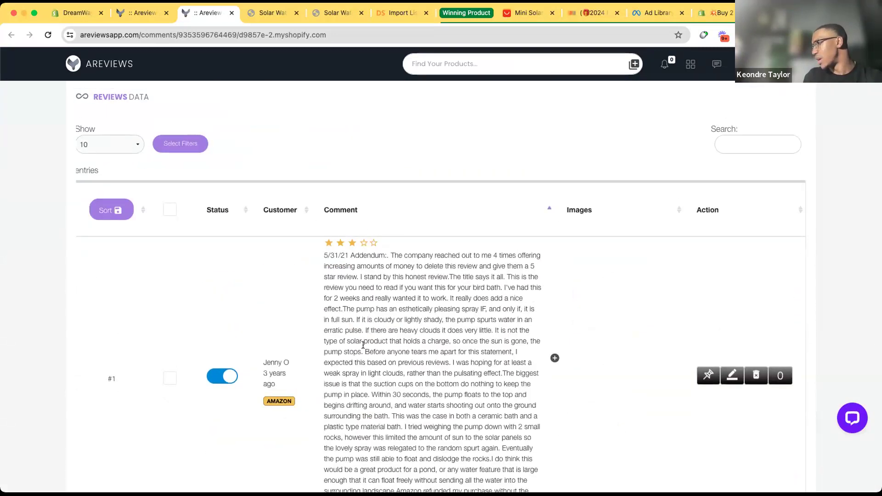
pyautogui.click(223, 376)
# Disable the one- and two-star reviews #6, #7 and #8 on the first page of the sorted comments.
pyautogui.scroll(-9, 394, 379)
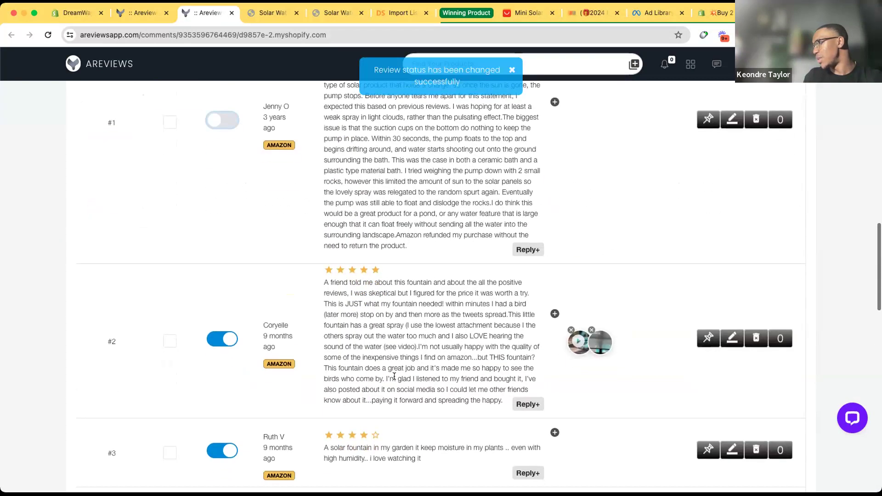
pyautogui.scroll(-10, 394, 380)
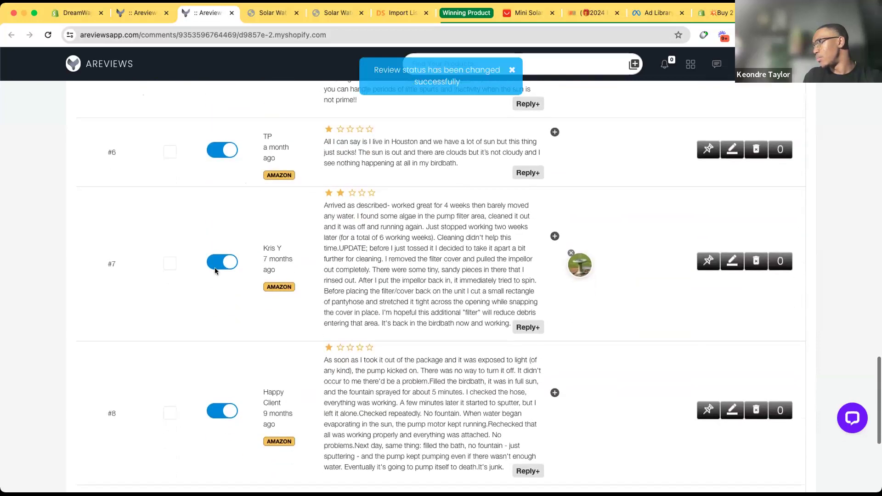
pyautogui.click(217, 271)
pyautogui.click(222, 150)
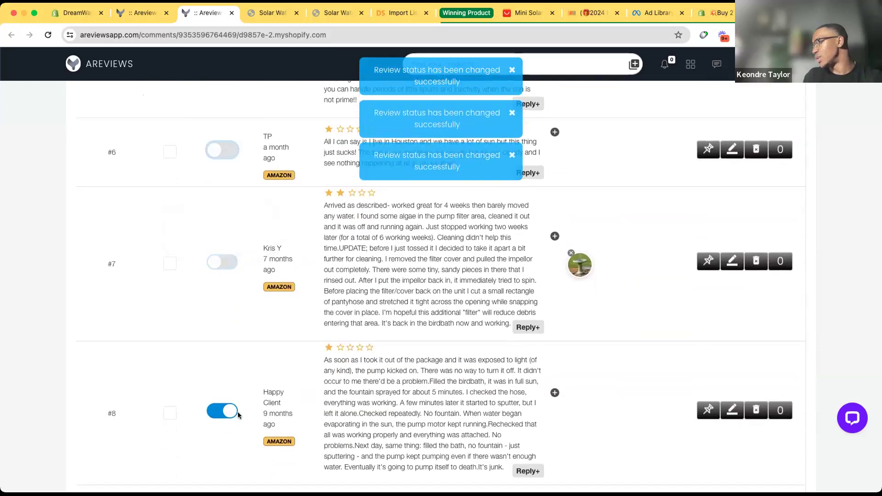
pyautogui.click(220, 412)
# Go to page 2 of the sorted comments and disable the two-star review #14.
pyautogui.scroll(-5, 276, 407)
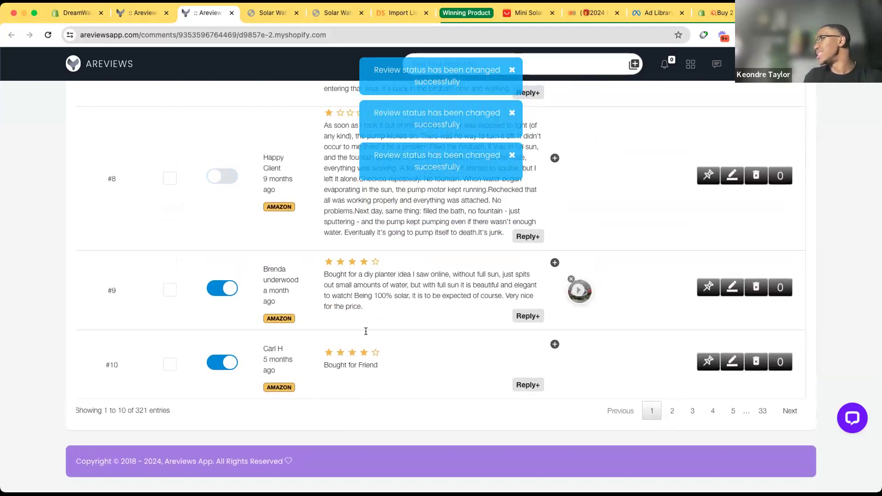
pyautogui.click(671, 411)
pyautogui.scroll(8, 296, 319)
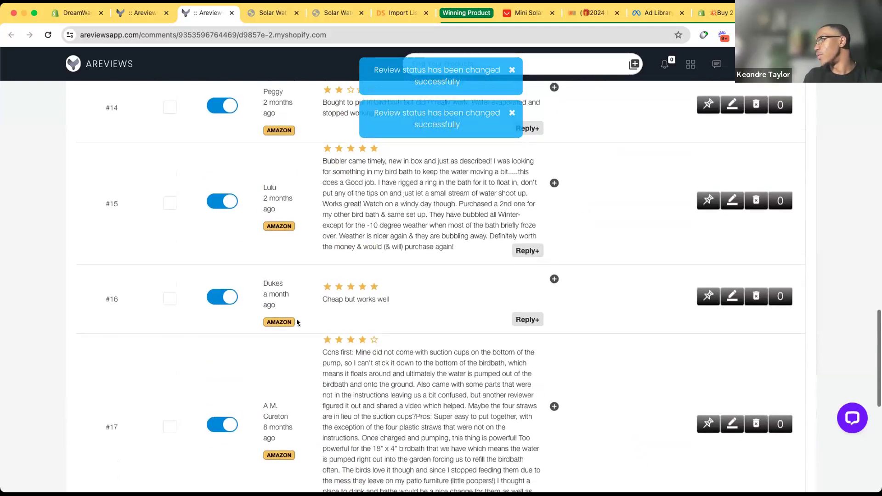
pyautogui.scroll(5, 297, 319)
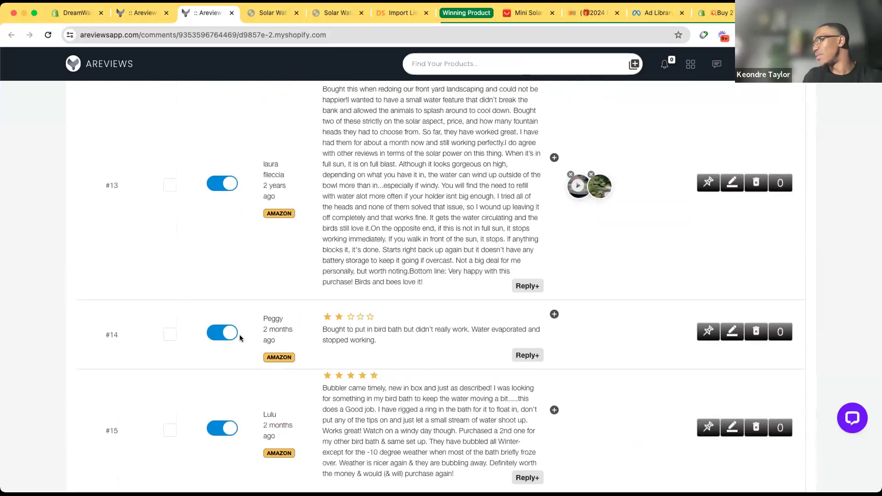
pyautogui.click(223, 332)
pyautogui.scroll(7, 334, 345)
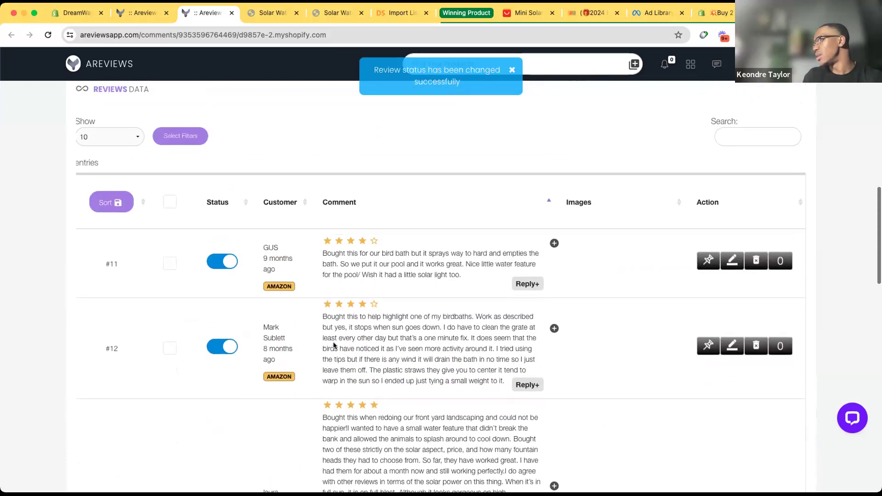
# Disable five low-rated reviews on page 3 of the sorted comments, working upward from #30.
pyautogui.scroll(-15, 256, 353)
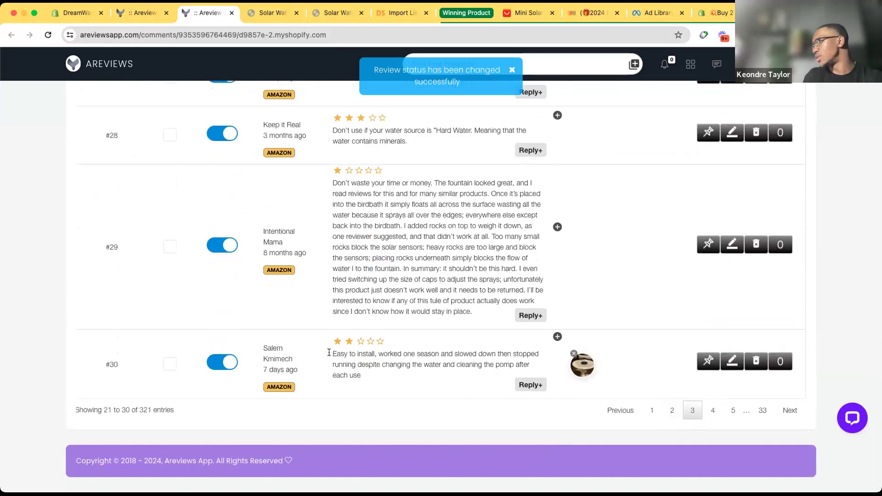
pyautogui.click(231, 363)
pyautogui.click(225, 245)
pyautogui.scroll(4, 225, 246)
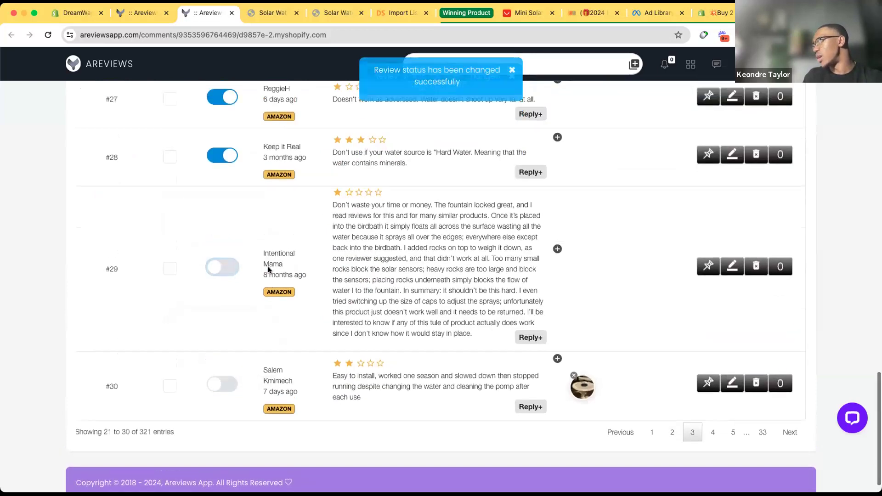
pyautogui.click(205, 230)
pyautogui.click(221, 171)
pyautogui.scroll(2, 215, 184)
pyautogui.click(210, 198)
# Disable the low-rated reviews #21 to #24 at the beginning of page 3.
pyautogui.scroll(10, 202, 212)
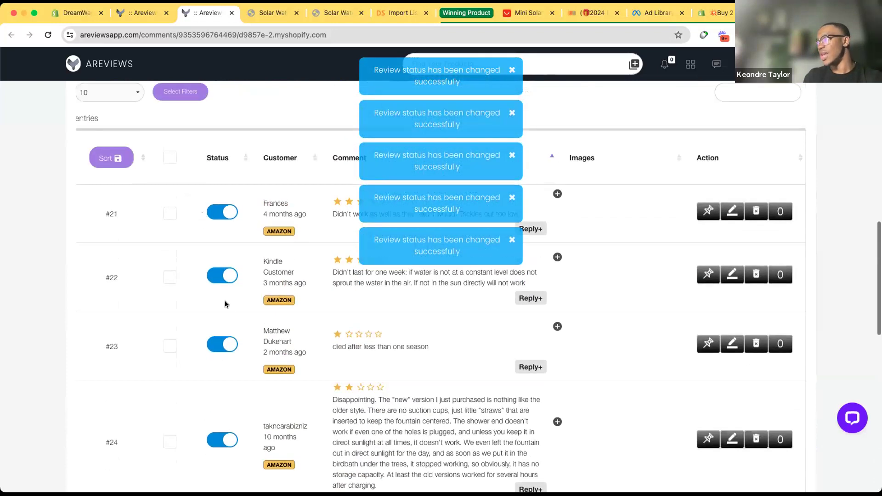
pyautogui.click(217, 352)
pyautogui.click(221, 440)
pyautogui.click(227, 276)
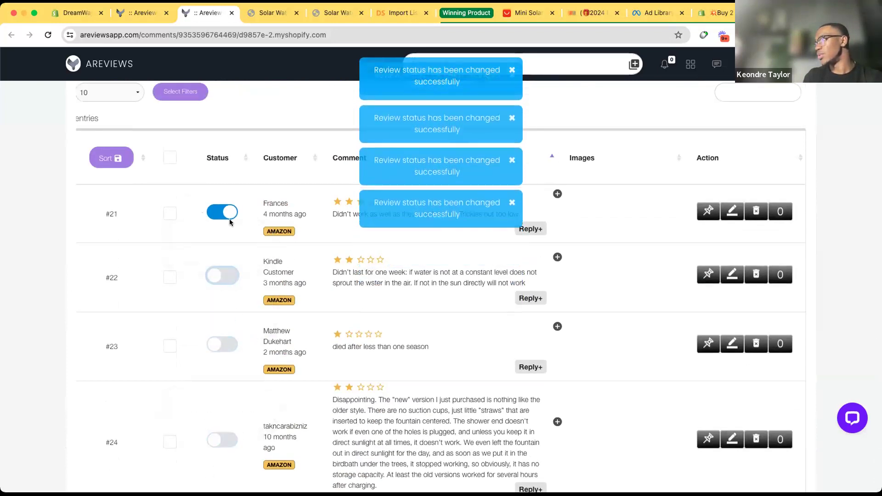
pyautogui.click(224, 210)
# Reload the Solar Water Fountain page on the DreamWay Creations store, check its customer reviews, and return to the Areviews comments.
pyautogui.hotkey('ctrl', 'Tab')
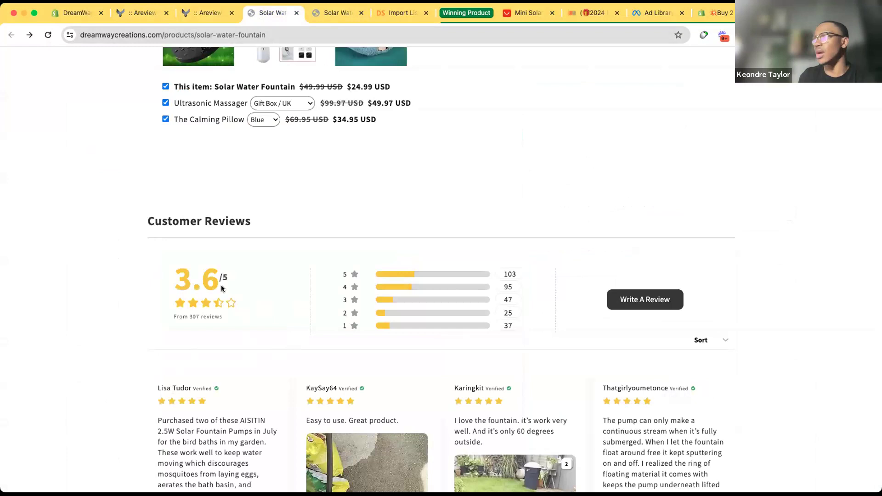
pyautogui.rightClick(166, 304)
pyautogui.click(280, 280)
pyautogui.scroll(-5, 280, 283)
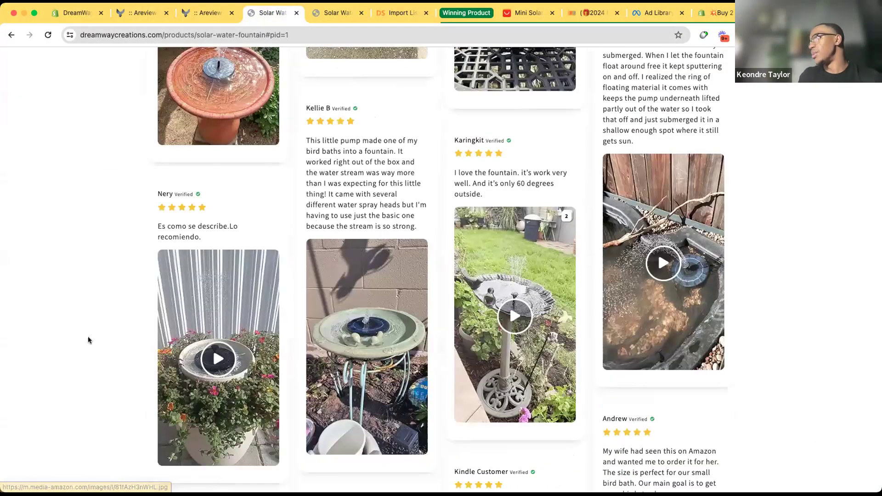
pyautogui.scroll(5, 87, 336)
pyautogui.scroll(5, 88, 340)
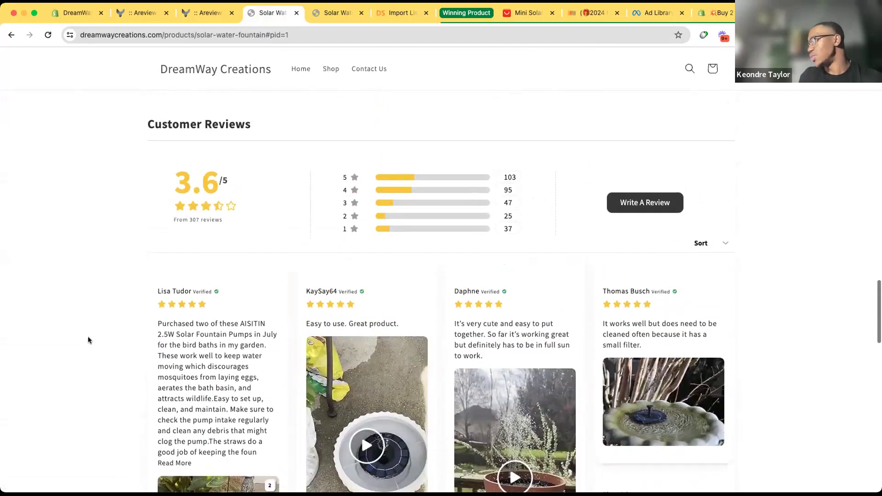
pyautogui.click(224, 14)
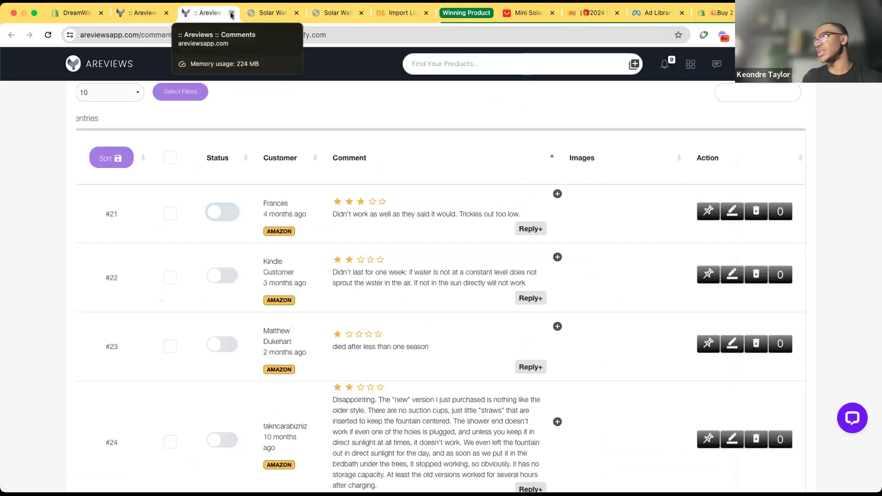
# Go back to the store's Solar Water Fountain page and inspect its product section in the developer tools' responsive device view.
pyautogui.click(271, 14)
pyautogui.scroll(20, 304, 197)
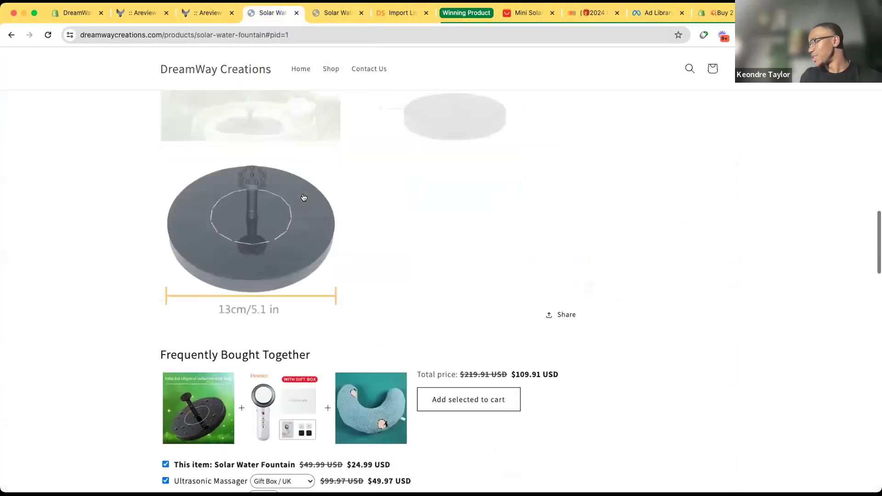
pyautogui.scroll(-3, 369, 332)
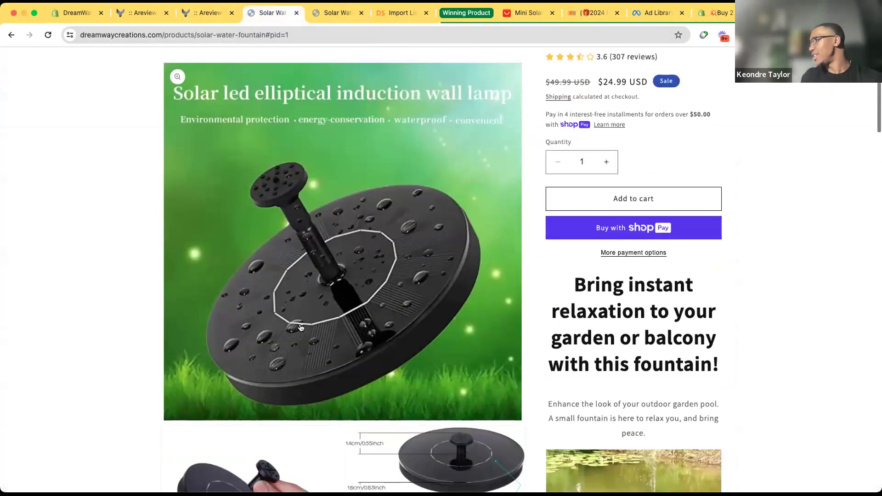
pyautogui.rightClick(131, 286)
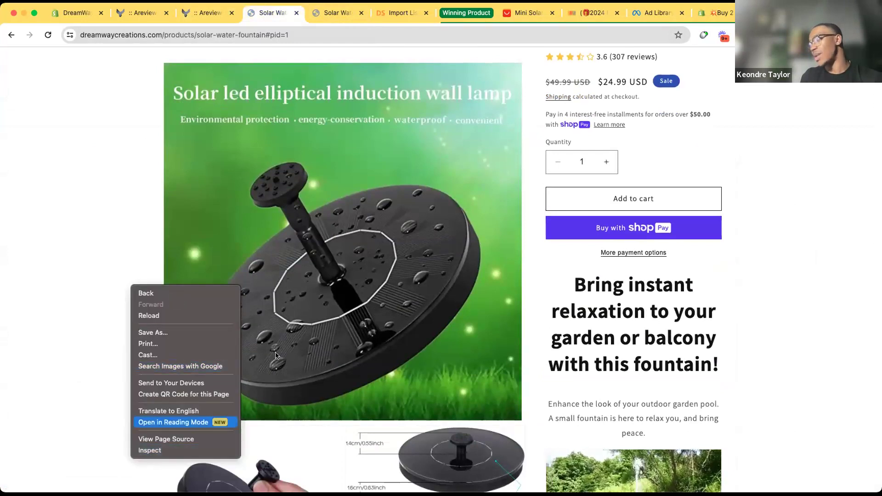
pyautogui.click(149, 450)
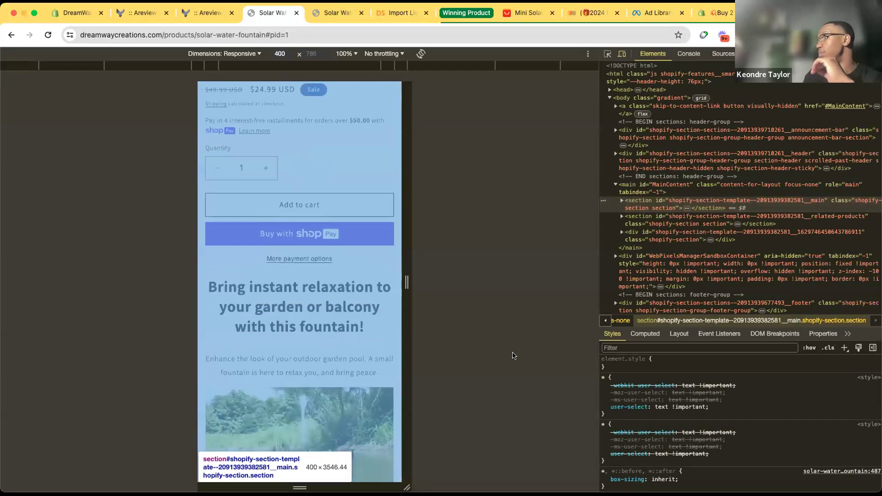
# Review the Solar Water Fountain page's mobile layout from the product description down through the customer reviews and back to the title.
pyautogui.scroll(1, 351, 349)
pyautogui.scroll(7, 371, 220)
pyautogui.scroll(-9, 371, 221)
pyautogui.scroll(-5, 204, 288)
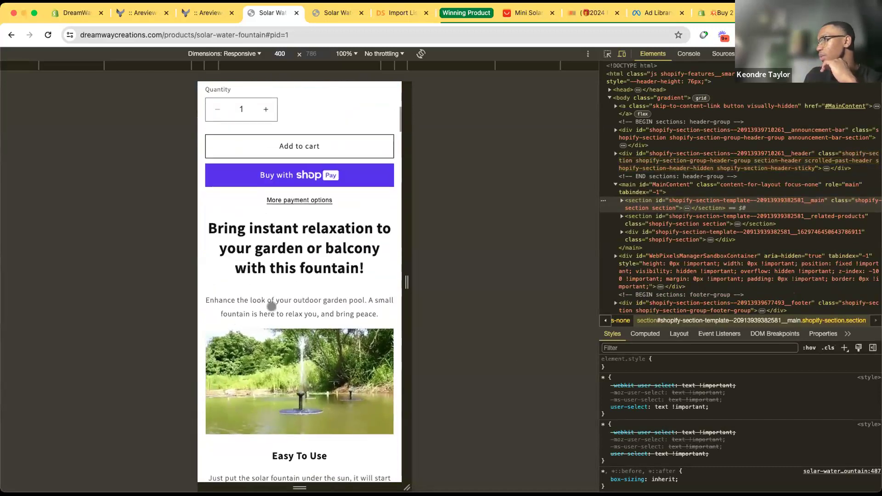
pyautogui.scroll(-1, 267, 330)
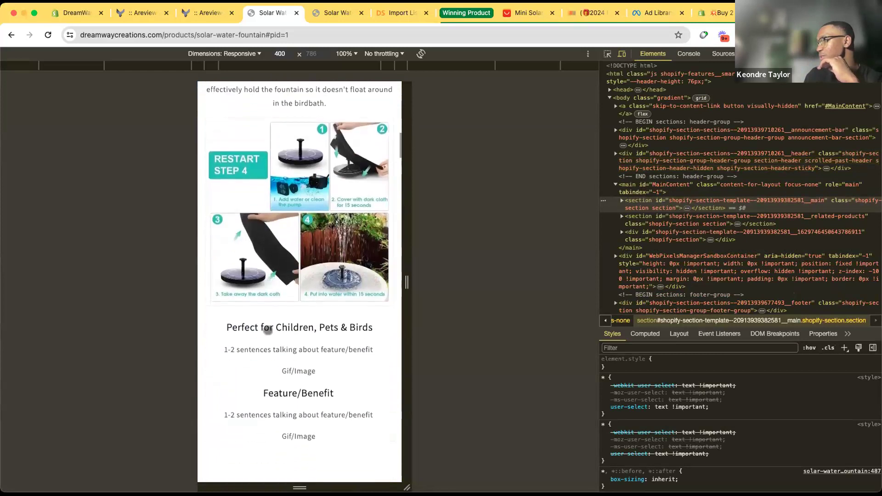
pyautogui.scroll(-15, 320, 362)
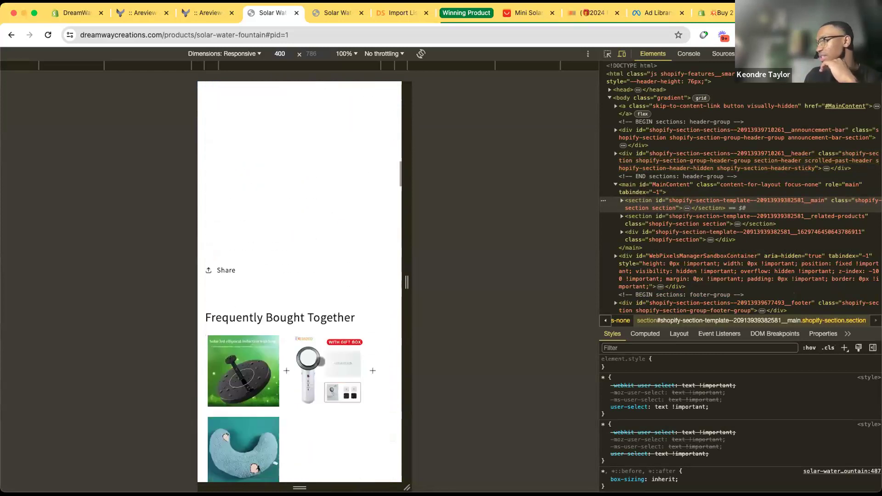
pyautogui.scroll(-10, 321, 362)
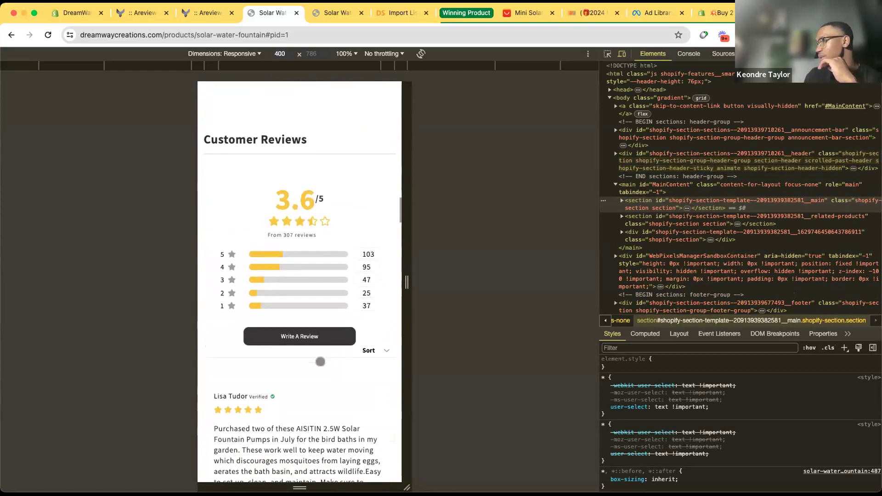
pyautogui.scroll(2, 320, 361)
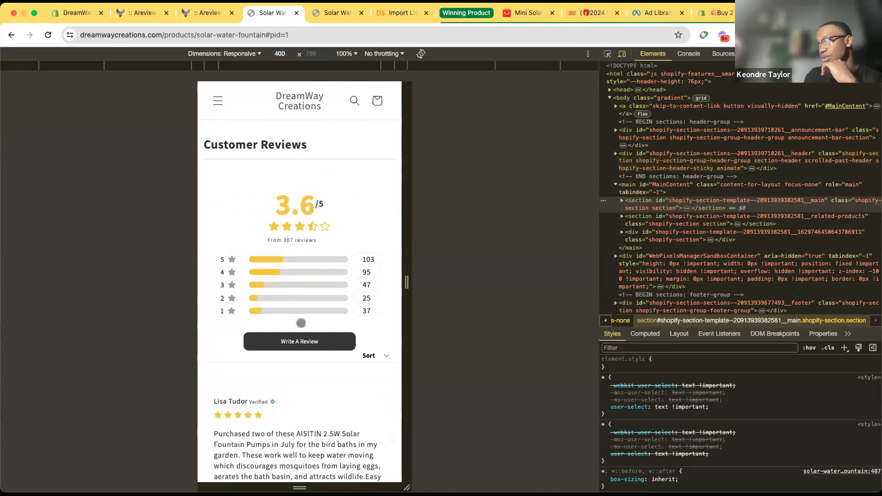
pyautogui.scroll(20, 301, 323)
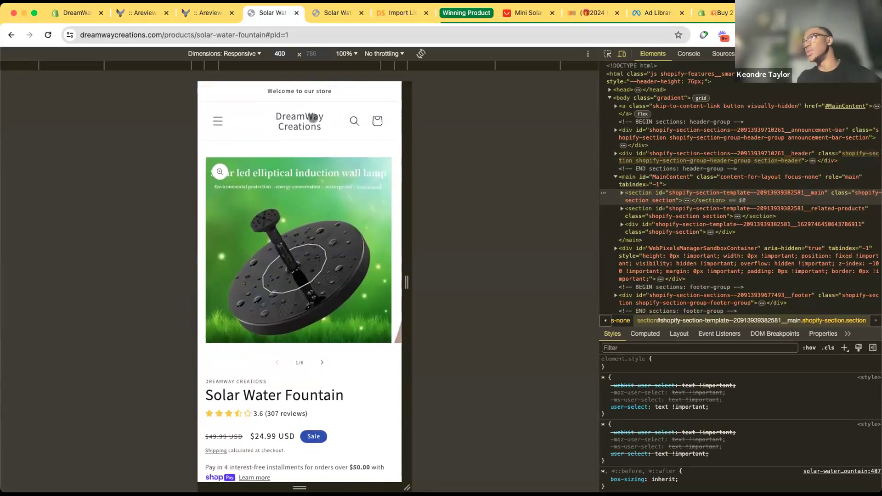
# Close the two Areviews browser tabs.
pyautogui.click(219, 13)
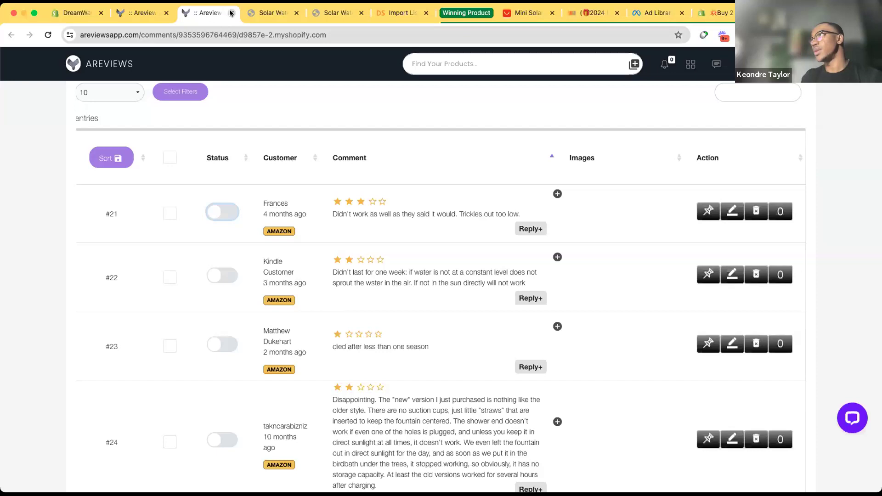
pyautogui.click(231, 13)
pyautogui.click(138, 13)
pyautogui.click(166, 13)
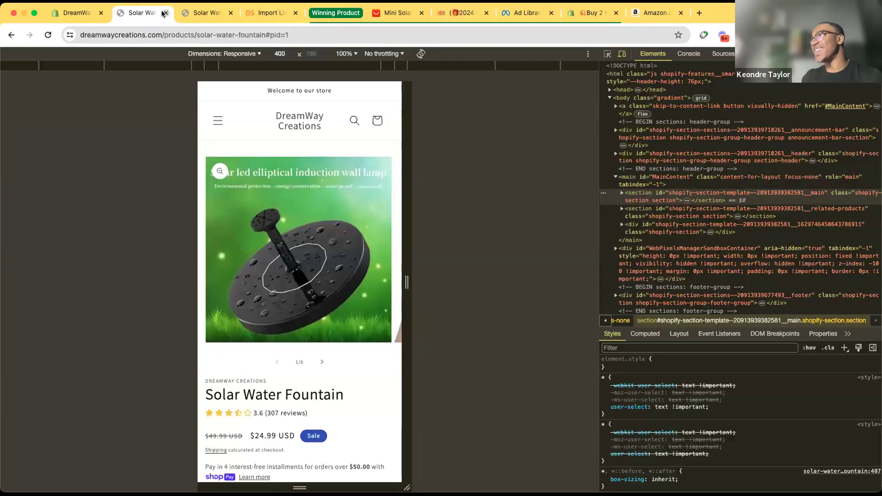
# Switch to the store's Shopify admin and open the live Dawn theme in the theme editor.
pyautogui.click(91, 10)
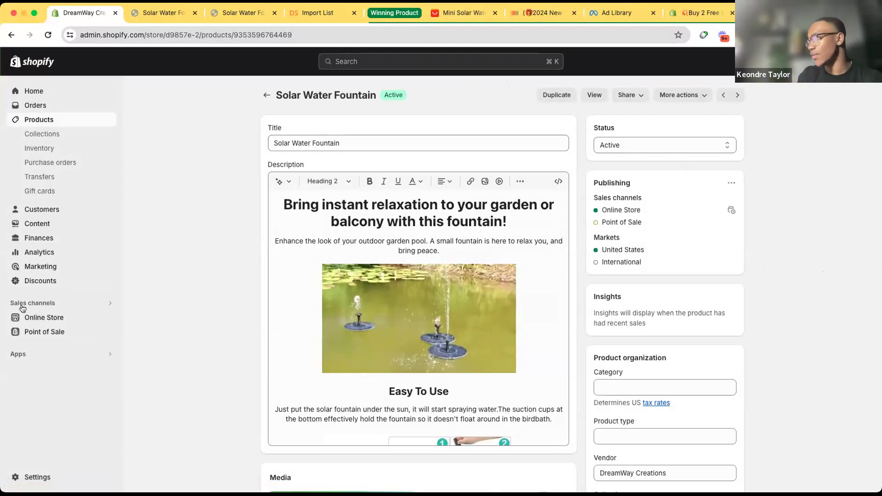
pyautogui.click(32, 316)
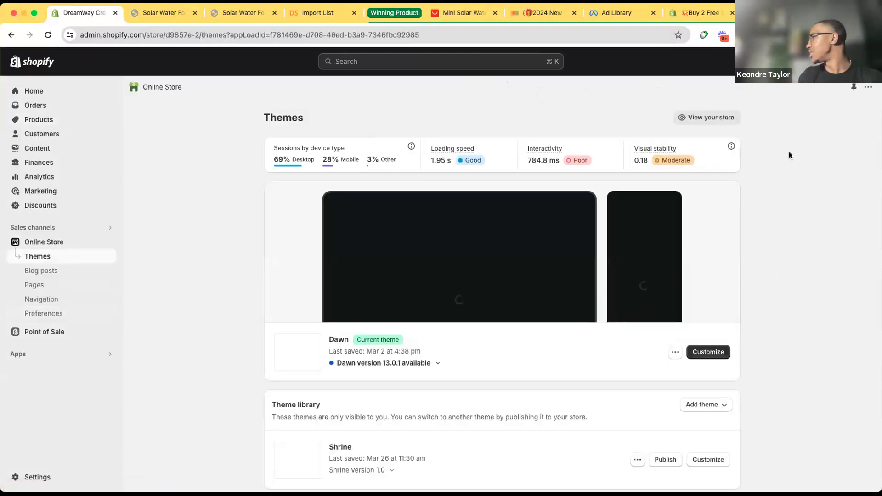
pyautogui.click(721, 353)
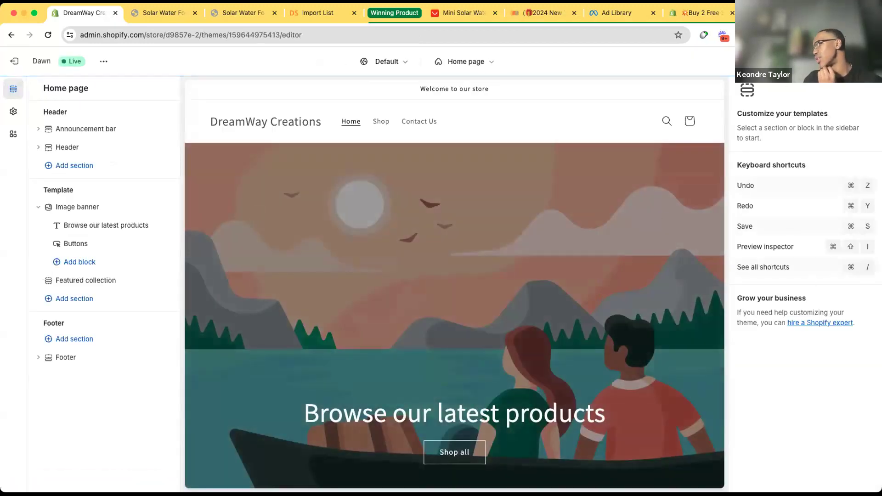
pyautogui.scroll(-3, 455, 290)
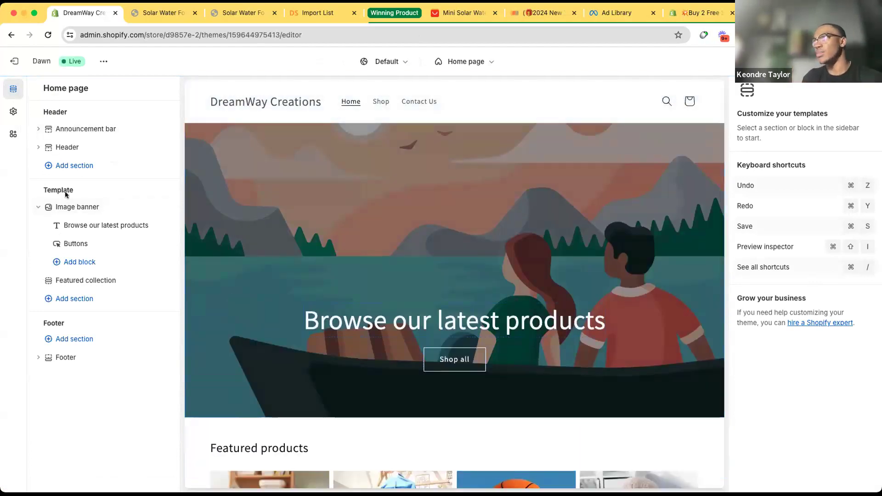
# Open the free images library for the first image of the home page's Image banner section.
pyautogui.click(74, 214)
pyautogui.click(93, 207)
pyautogui.click(87, 206)
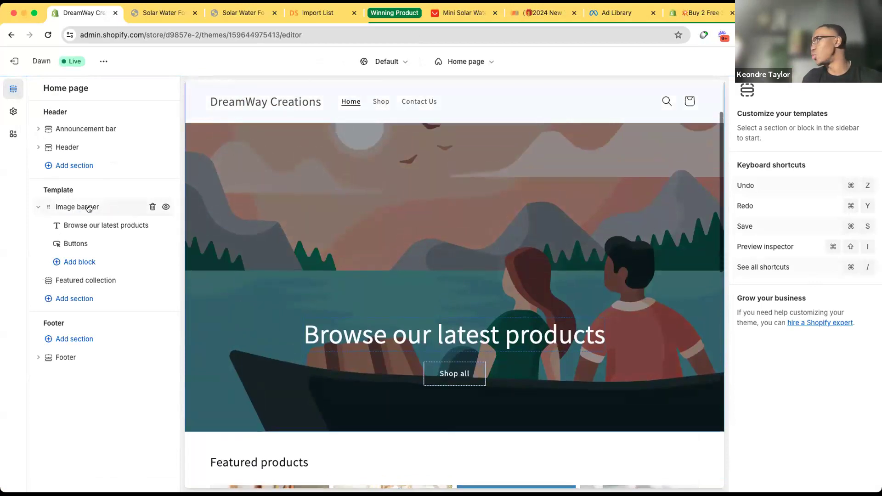
pyautogui.click(809, 135)
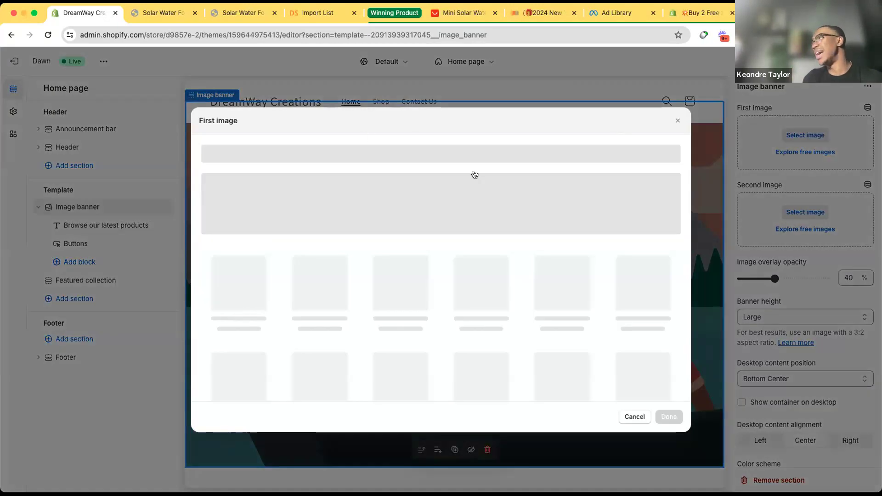
pyautogui.click(380, 123)
pyautogui.click(692, 123)
pyautogui.click(806, 152)
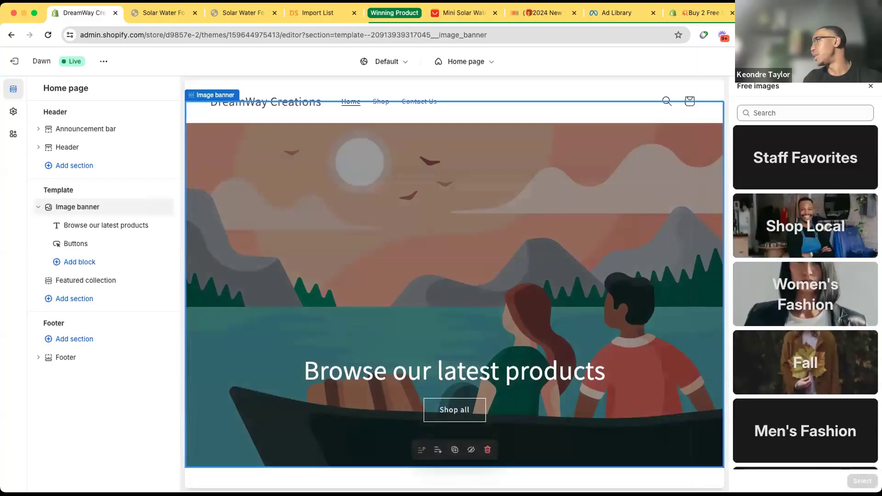
# Search the free images for "nature" and try the tall forest photo in the image banner.
pyautogui.click(798, 108)
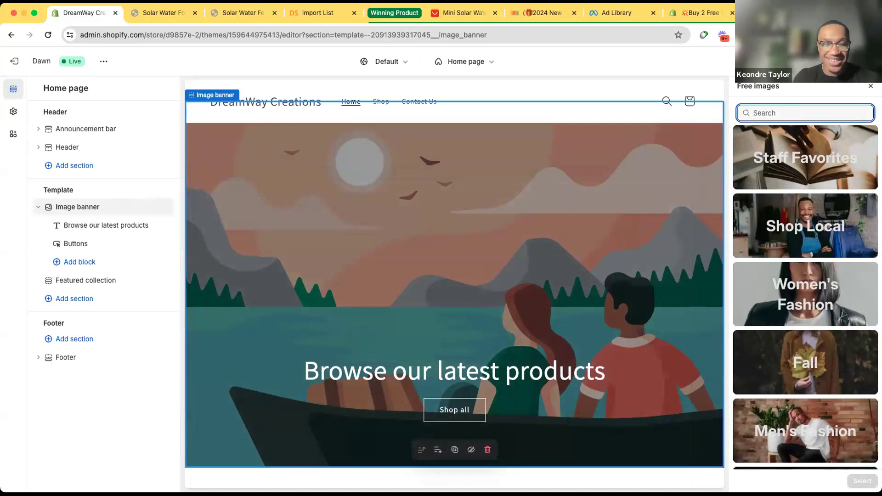
pyautogui.write('nature')
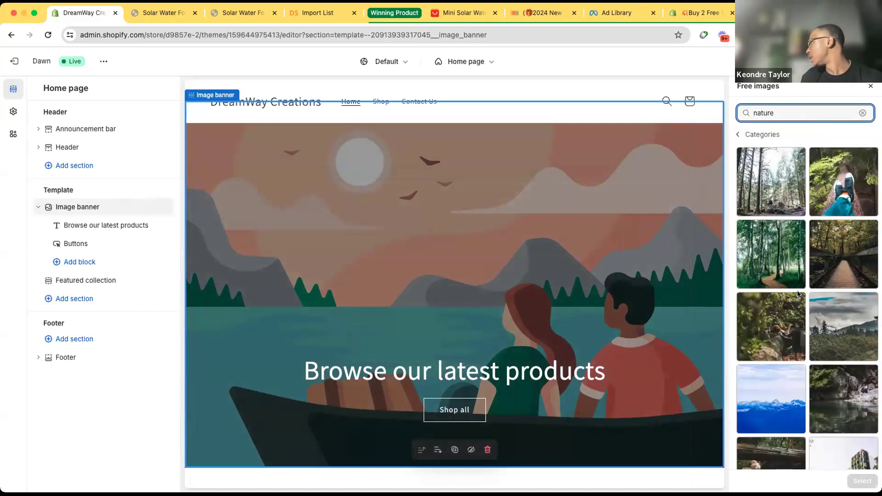
pyautogui.click(768, 202)
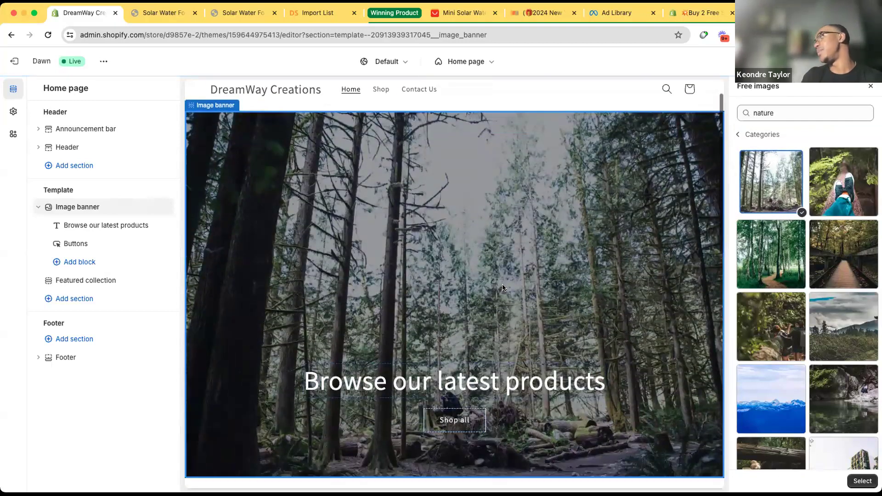
pyautogui.scroll(-3, 790, 229)
pyautogui.scroll(-1, 790, 229)
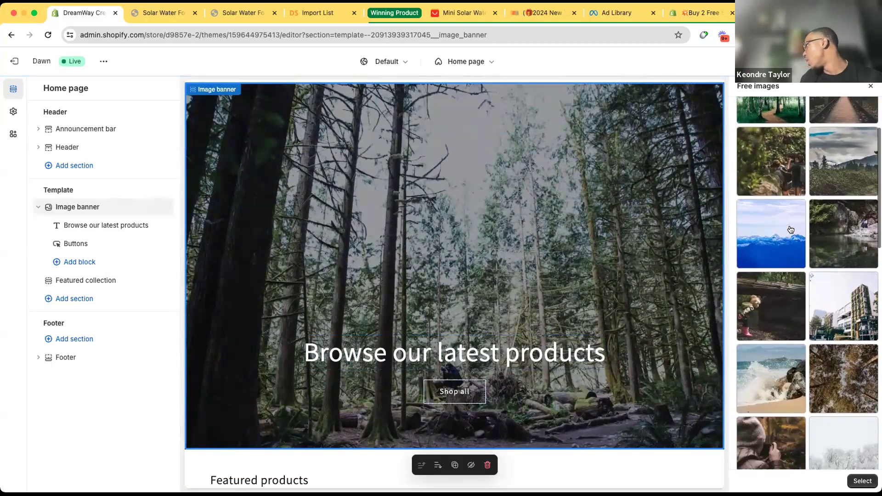
# Search the free images for "birds" and try the photo of green parrots in the image banner.
pyautogui.scroll(5, 810, 213)
pyautogui.click(758, 110)
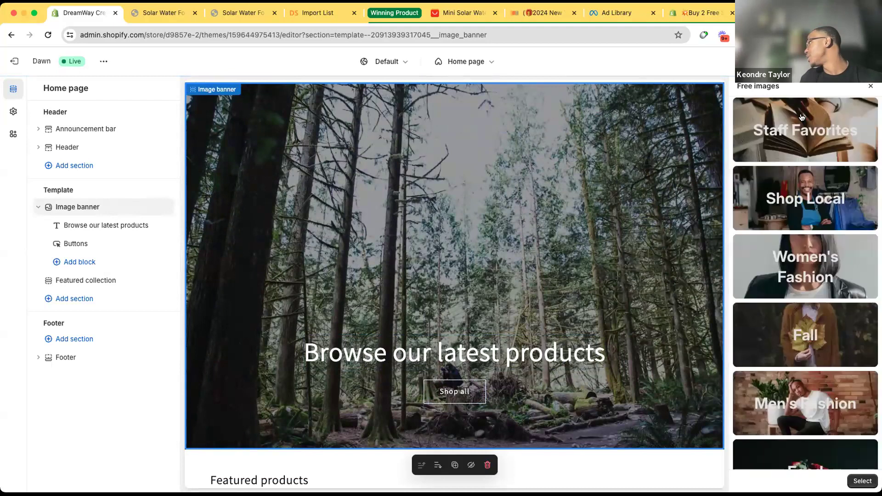
pyautogui.click(774, 113)
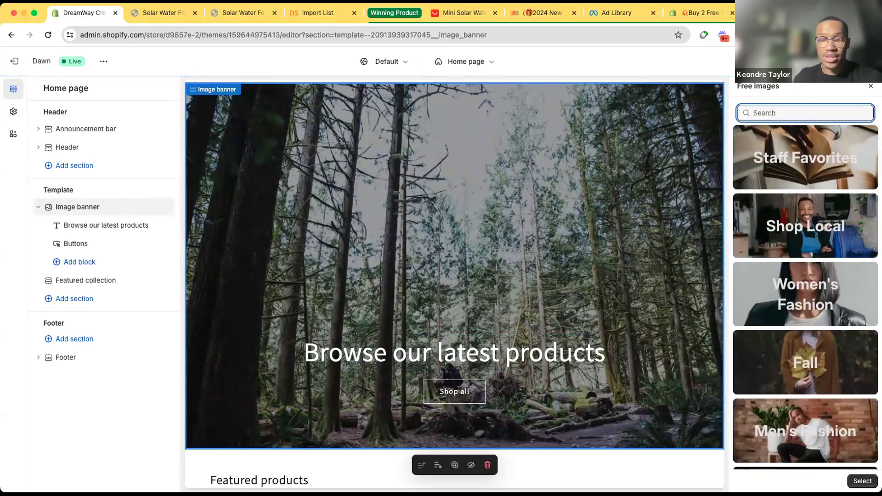
pyautogui.write('birds')
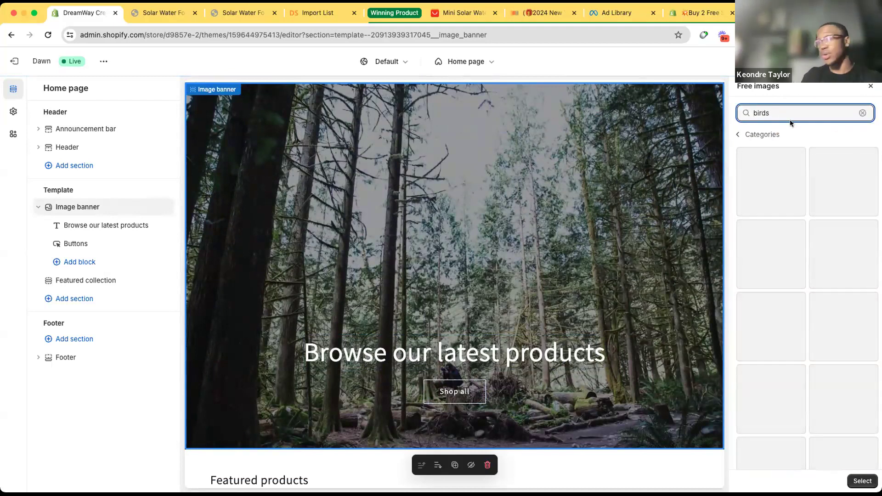
pyautogui.scroll(-3, 823, 183)
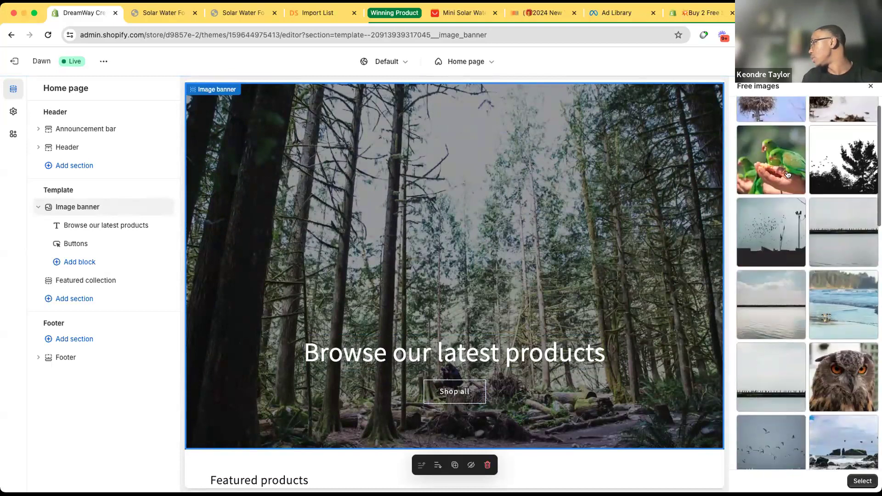
pyautogui.click(772, 166)
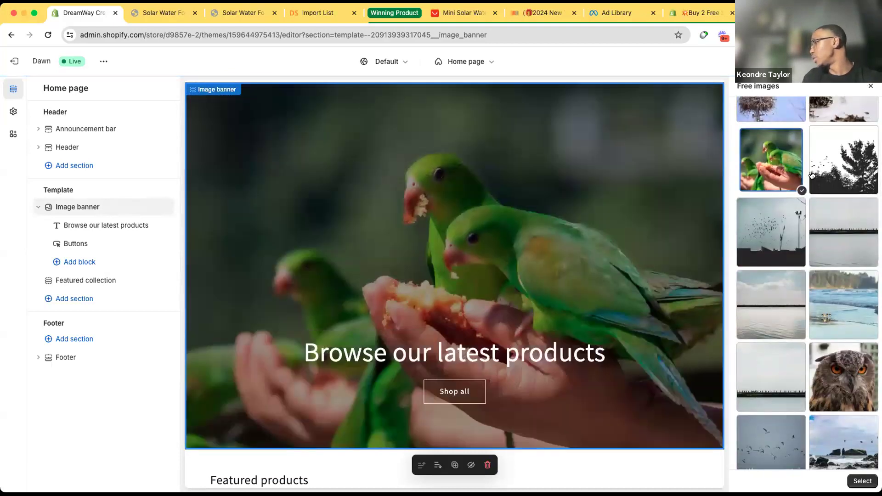
# Choose the photo of birds over a rocky seashore for the image banner, and hide the Image banner section.
pyautogui.scroll(-5, 849, 185)
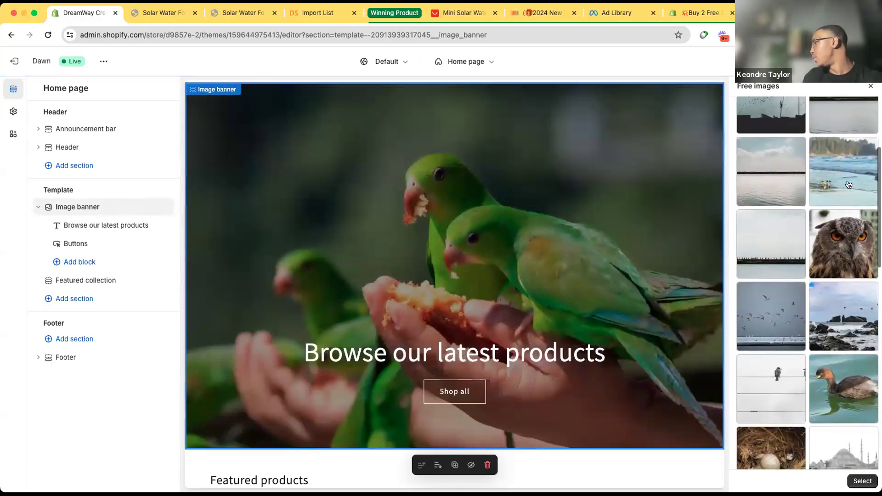
pyautogui.scroll(-3, 849, 185)
pyautogui.click(845, 161)
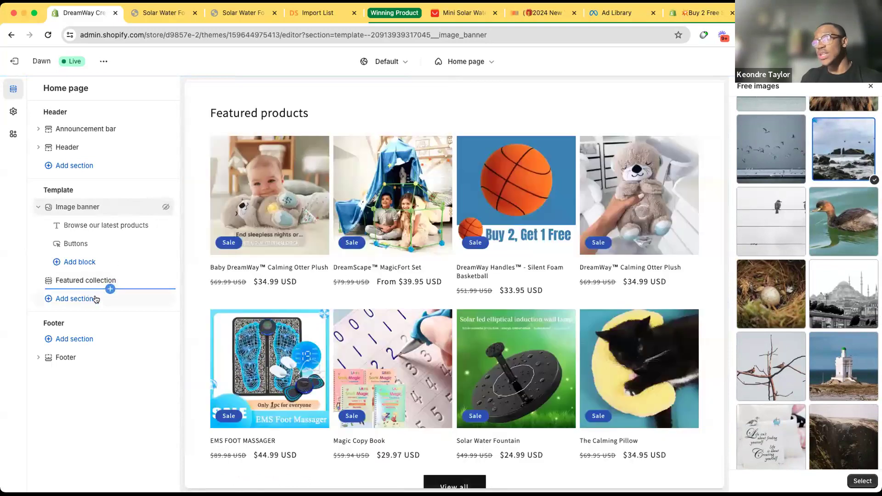
# Add a Featured product section below the featured collection on the home page and set its product to Solar Water Fountain.
pyautogui.click(94, 299)
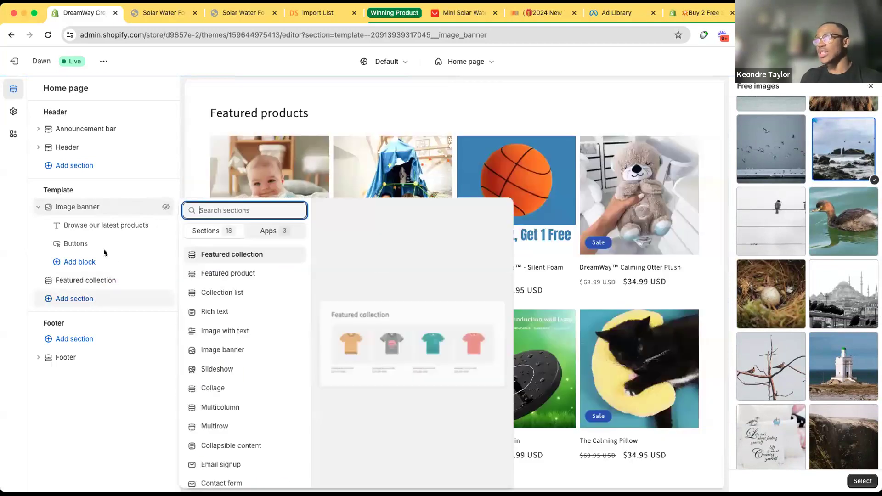
pyautogui.click(244, 279)
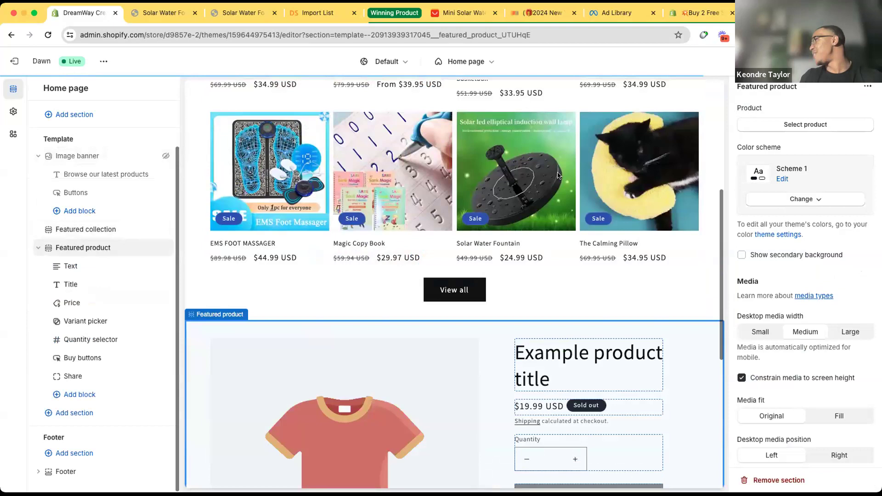
pyautogui.click(804, 126)
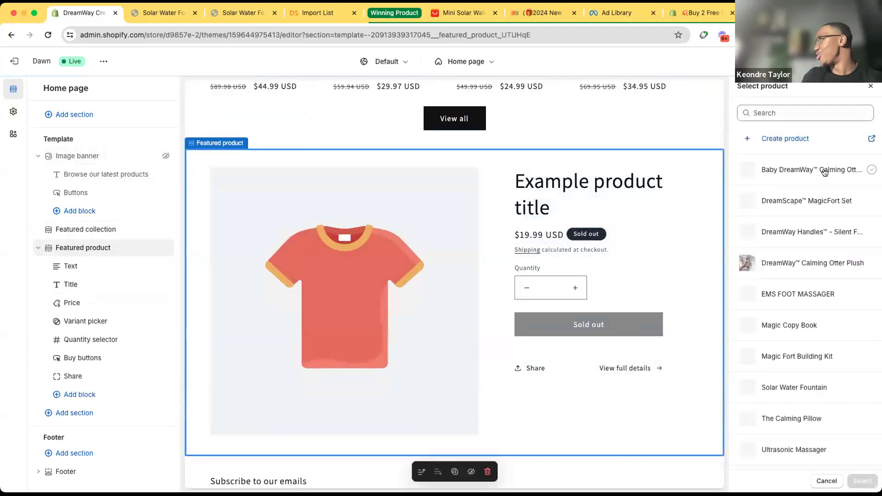
pyautogui.scroll(-1, 858, 228)
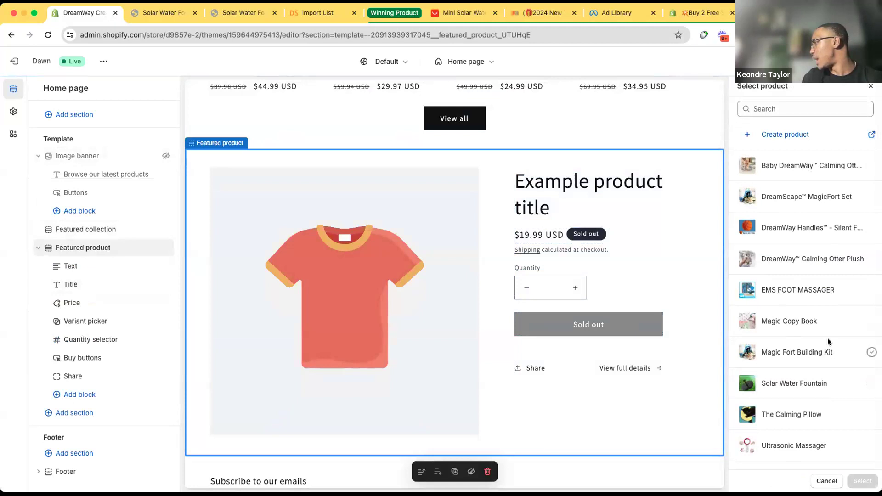
pyautogui.click(794, 383)
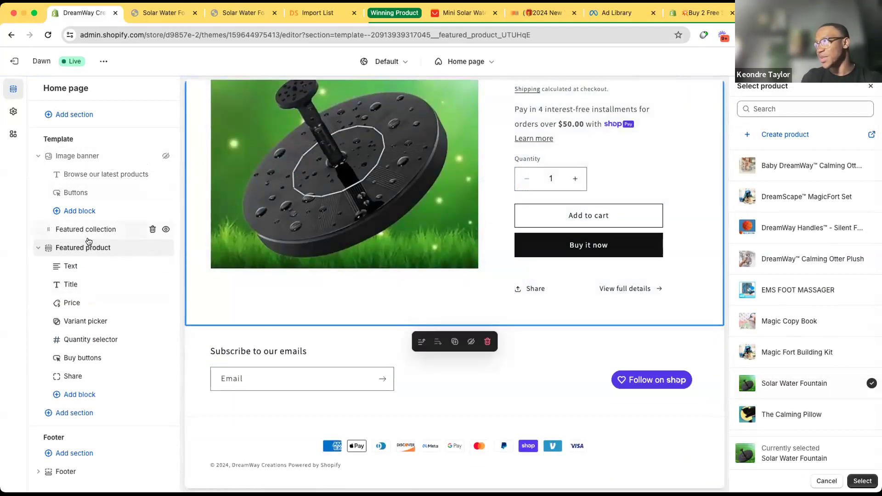
# Inspect the Solar Water Fountain featured product section and its surroundings in the home page preview.
pyautogui.click(51, 248)
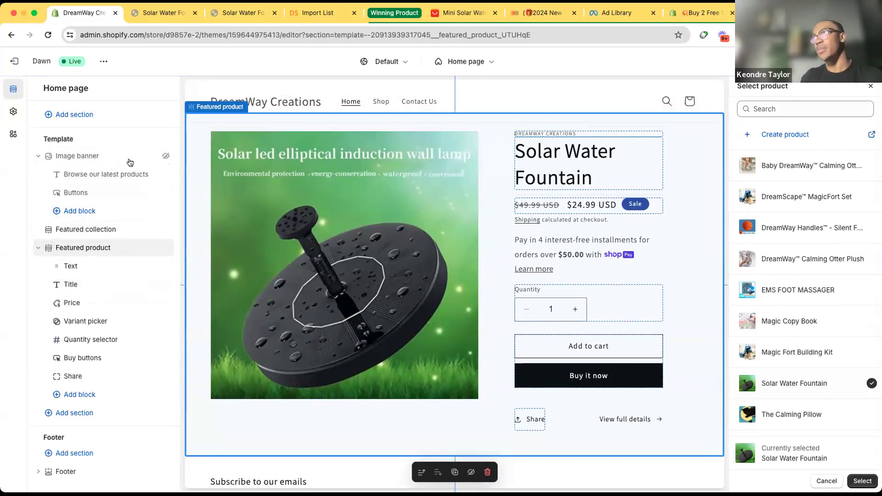
pyautogui.scroll(-3, 295, 258)
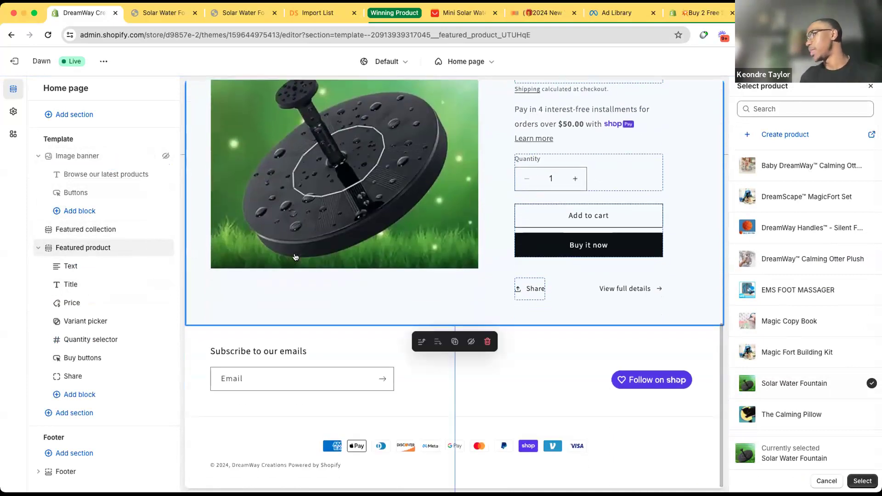
pyautogui.scroll(4, 470, 225)
pyautogui.scroll(-4, 470, 224)
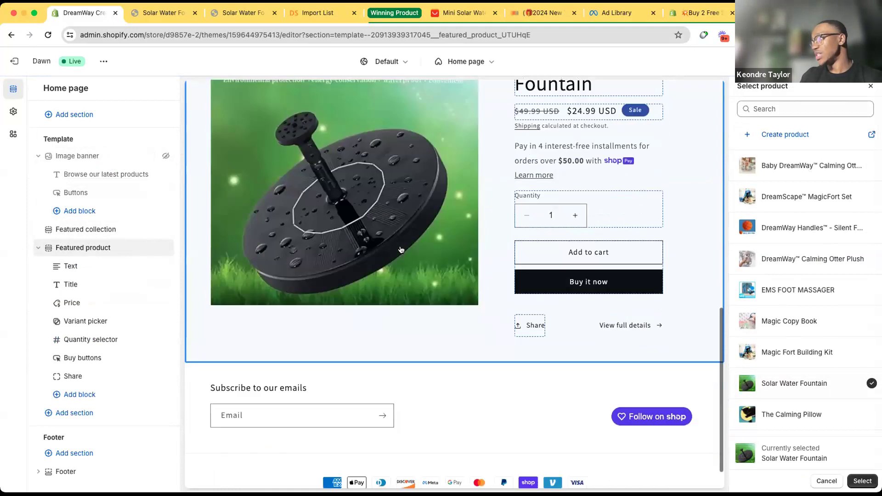
pyautogui.scroll(5, 305, 298)
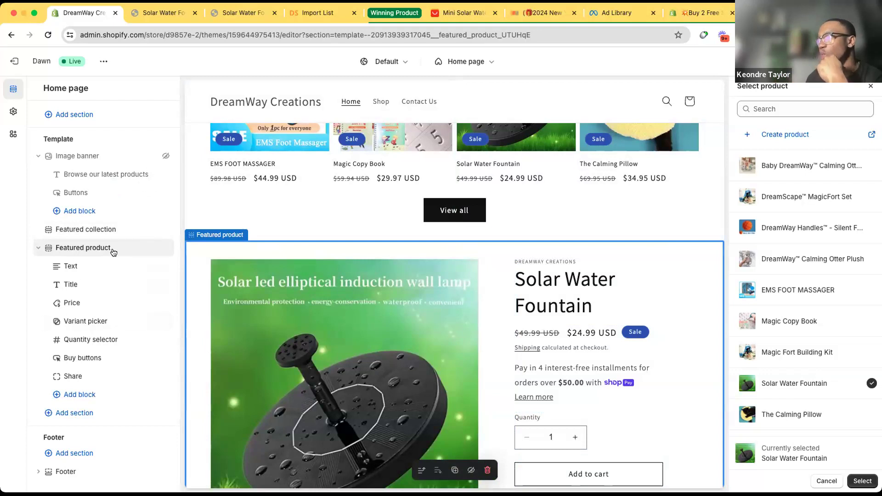
# Hide the Featured product section, and set the featured collection's heading to "Top Selling Products" and save the theme.
pyautogui.click(165, 247)
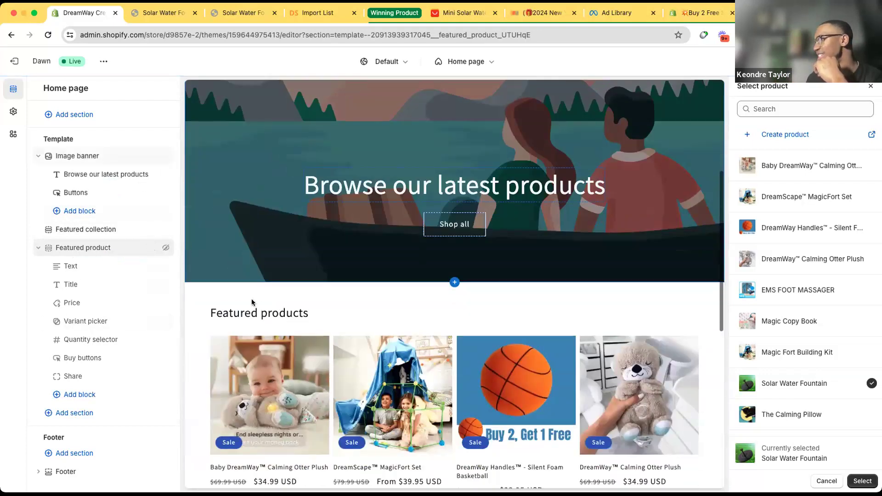
pyautogui.click(102, 229)
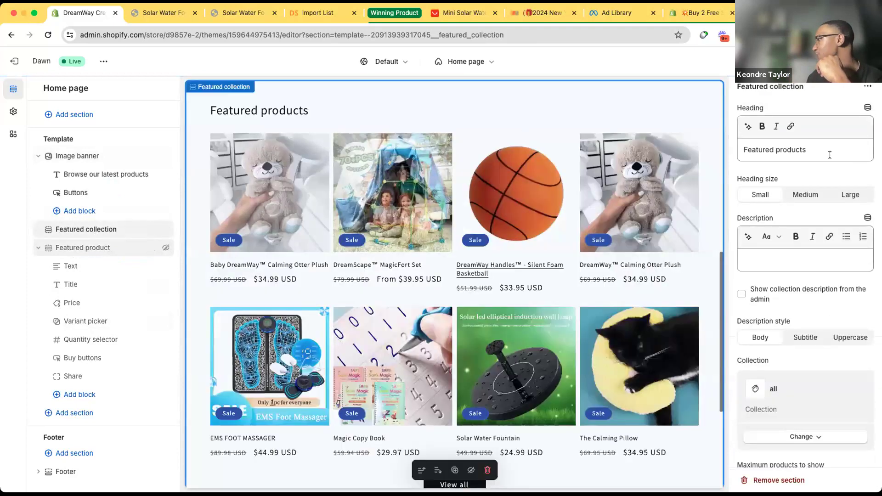
pyautogui.tripleClick(831, 151)
pyautogui.write('Top Selling')
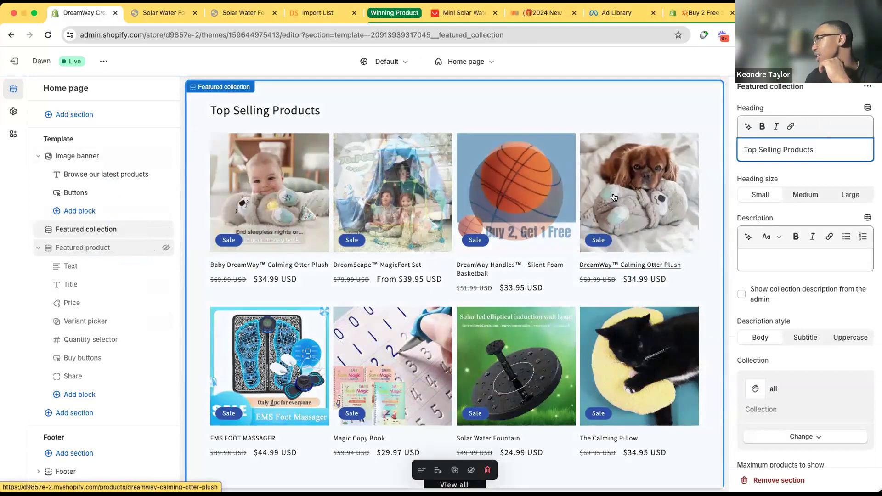
pyautogui.click(855, 61)
pyautogui.scroll(1, 451, 262)
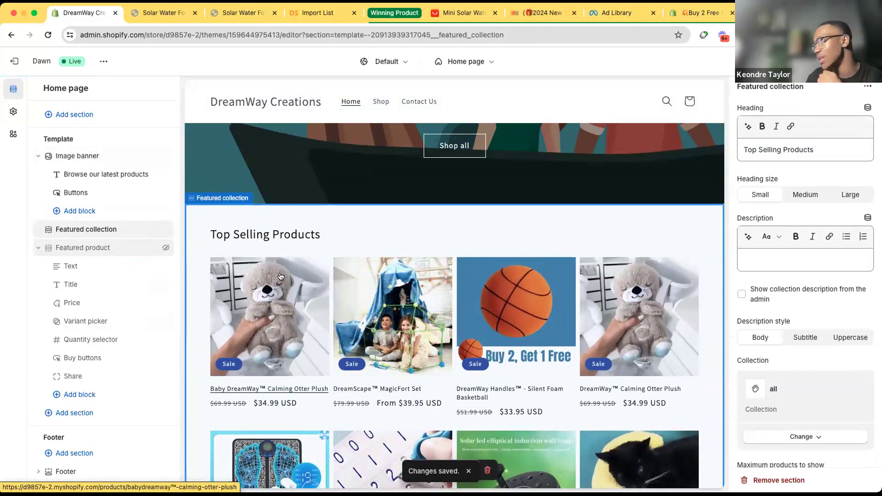
# Add an Email signup section below the featured product on the home page, and hide it.
pyautogui.scroll(-7, 281, 276)
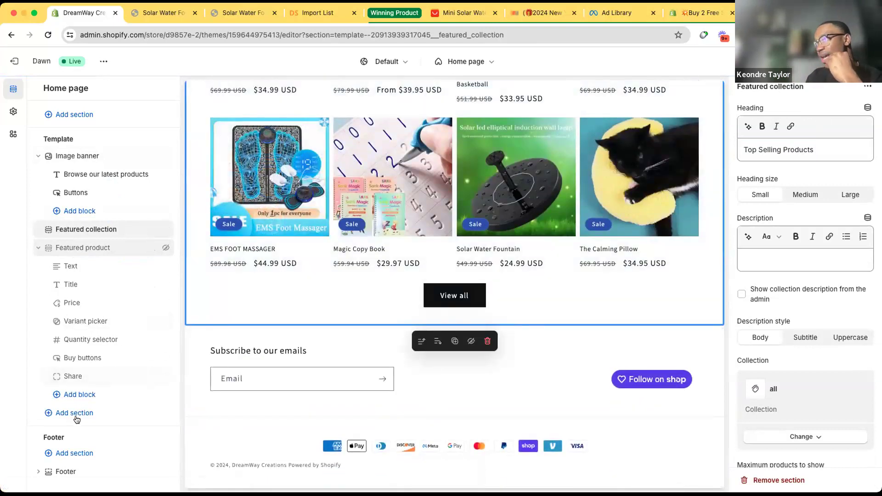
pyautogui.click(87, 419)
pyautogui.scroll(-3, 246, 400)
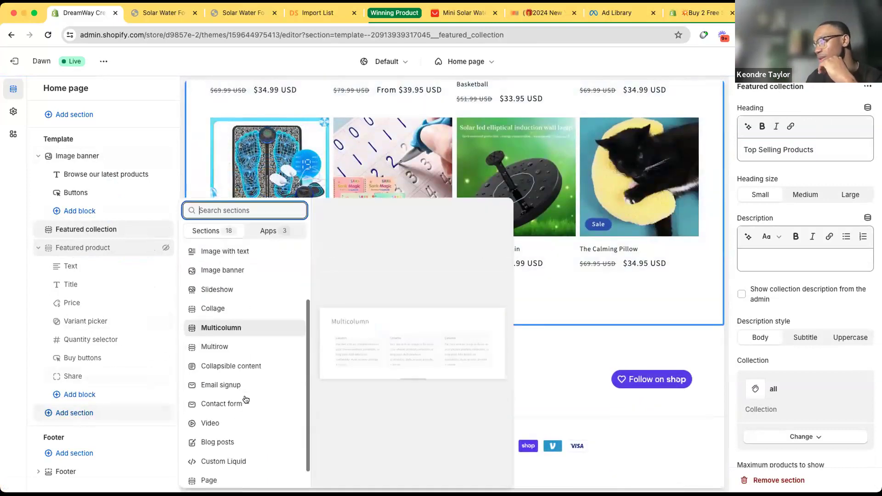
pyautogui.click(230, 369)
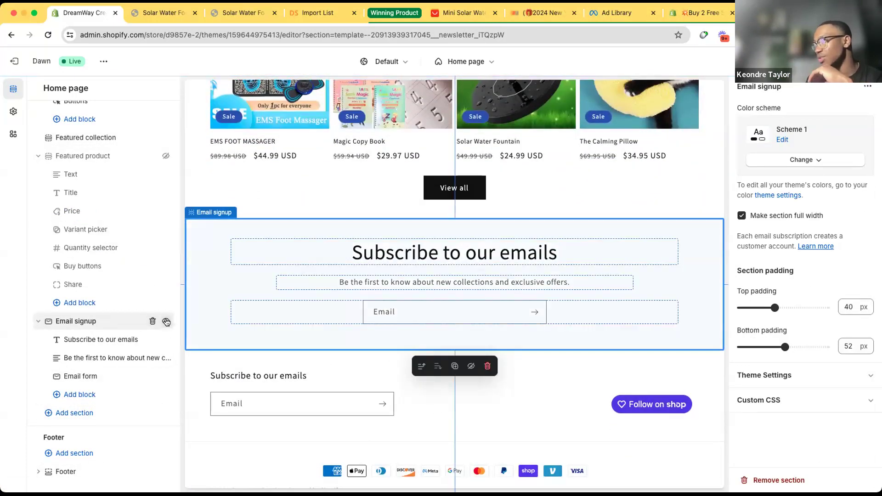
pyautogui.click(166, 322)
pyautogui.click(69, 413)
pyautogui.click(67, 414)
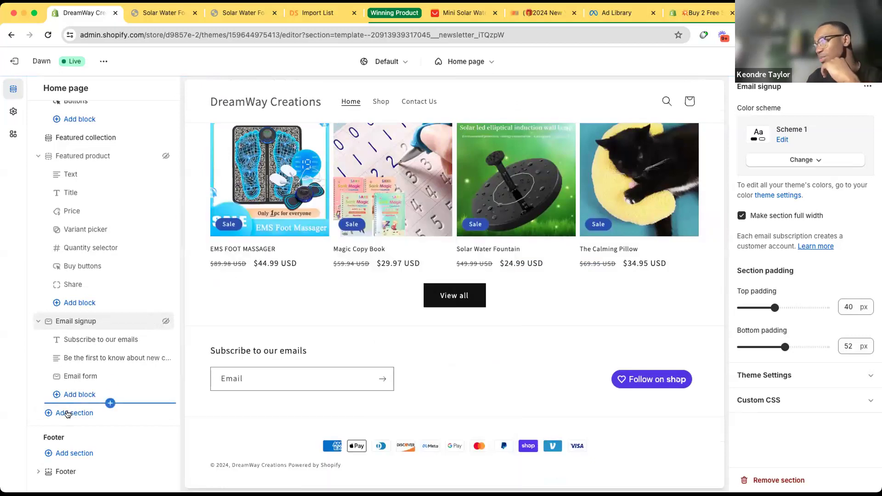
pyautogui.click(74, 414)
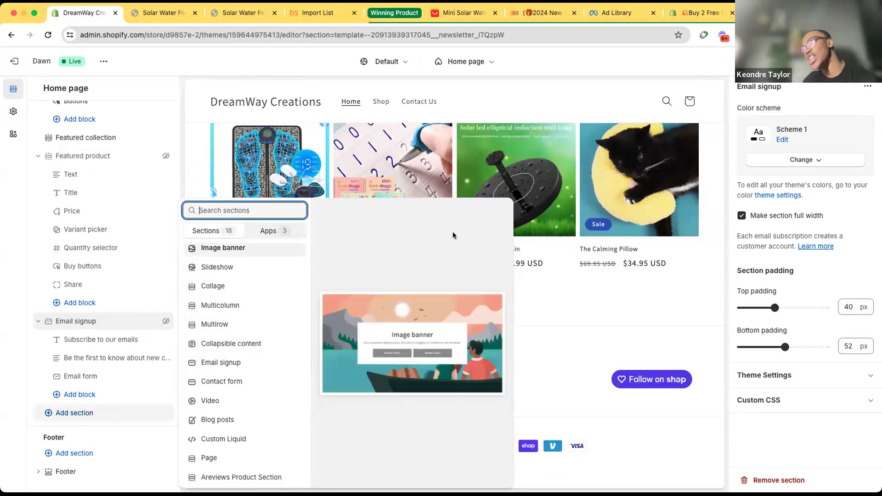
pyautogui.click(722, 234)
# Open the Runaivete.shop solar fountain product from its ad in the Meta Ad Library and examine the page's images, offers and description.
pyautogui.scroll(10, 428, 224)
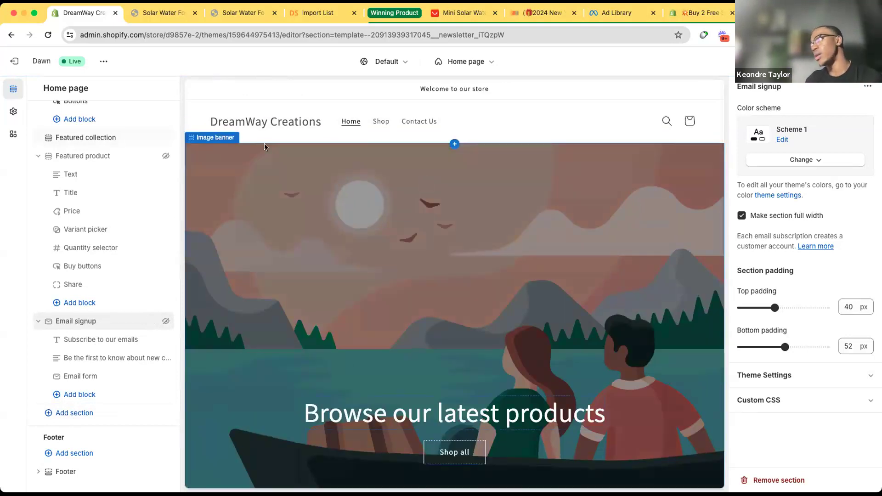
pyautogui.scroll(-3, 265, 147)
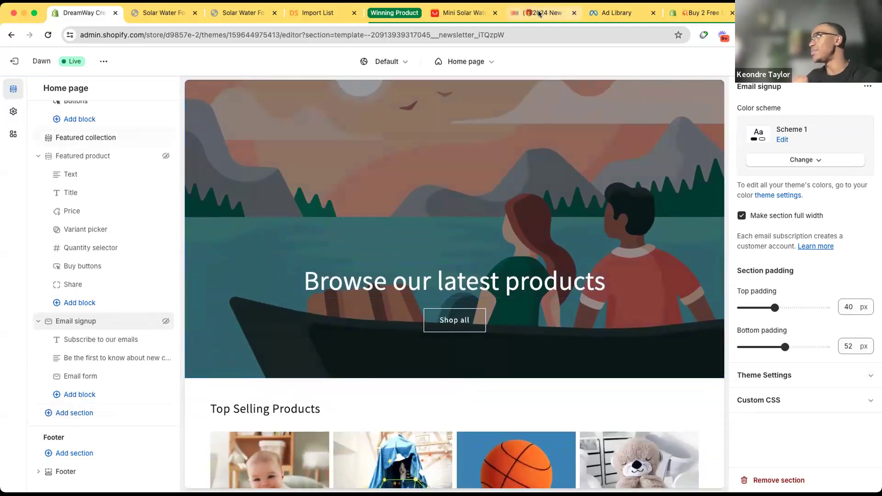
pyautogui.click(614, 18)
pyautogui.scroll(-3, 218, 270)
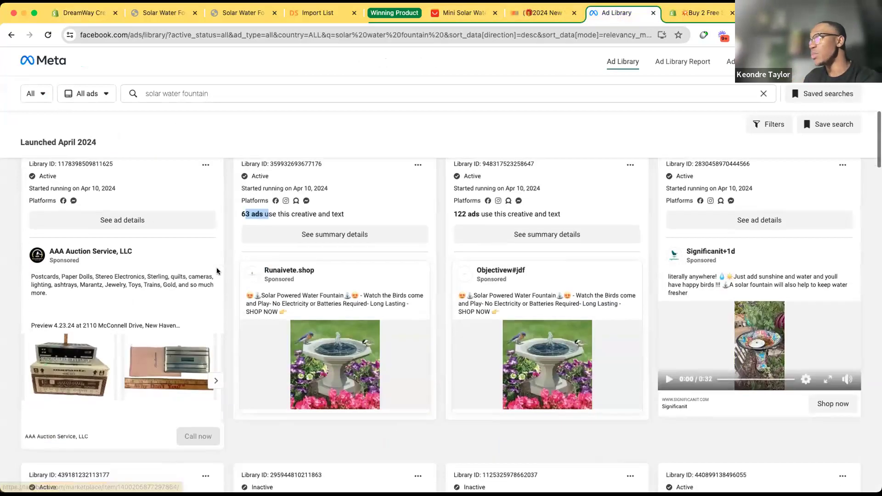
pyautogui.click(335, 234)
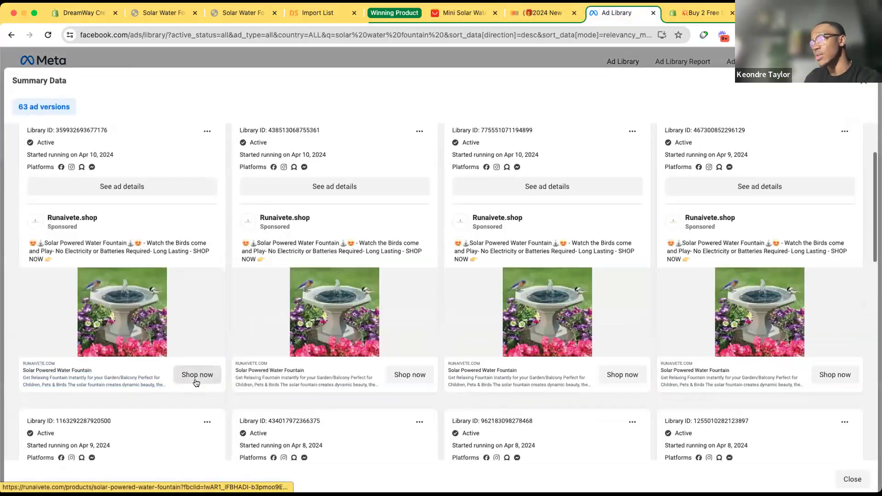
pyautogui.click(195, 380)
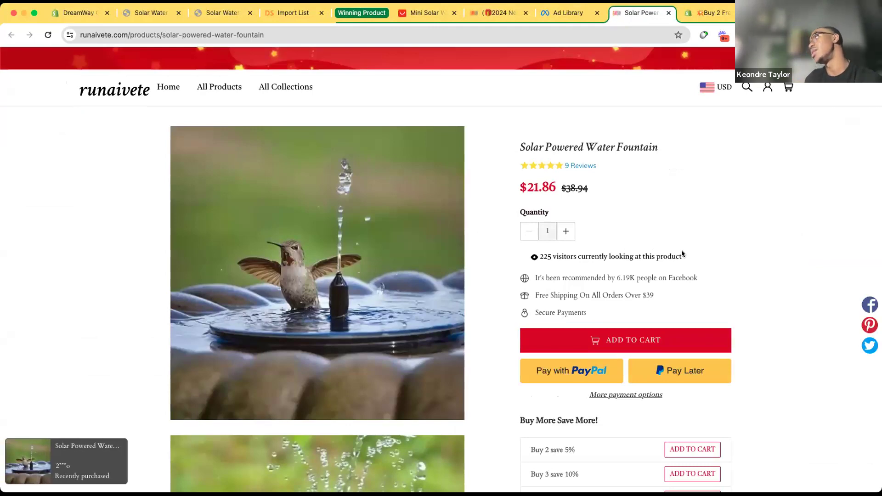
pyautogui.scroll(-8, 748, 271)
pyautogui.scroll(-5, 748, 269)
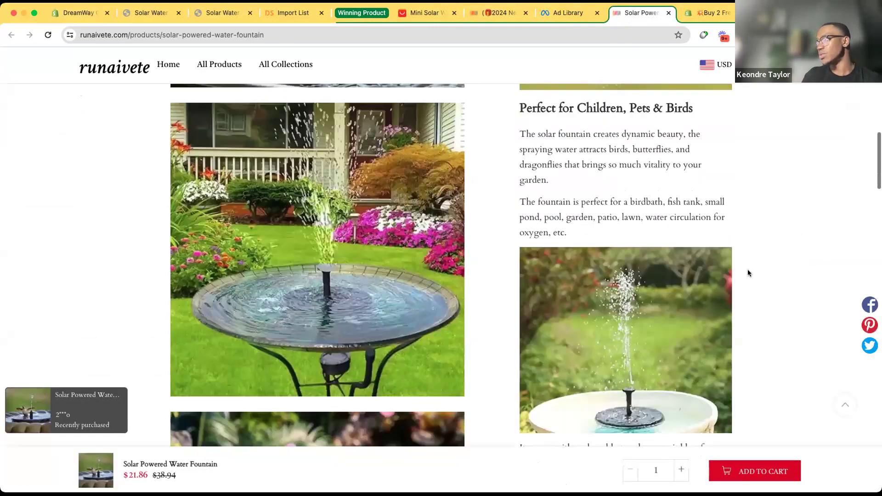
pyautogui.scroll(15, 748, 269)
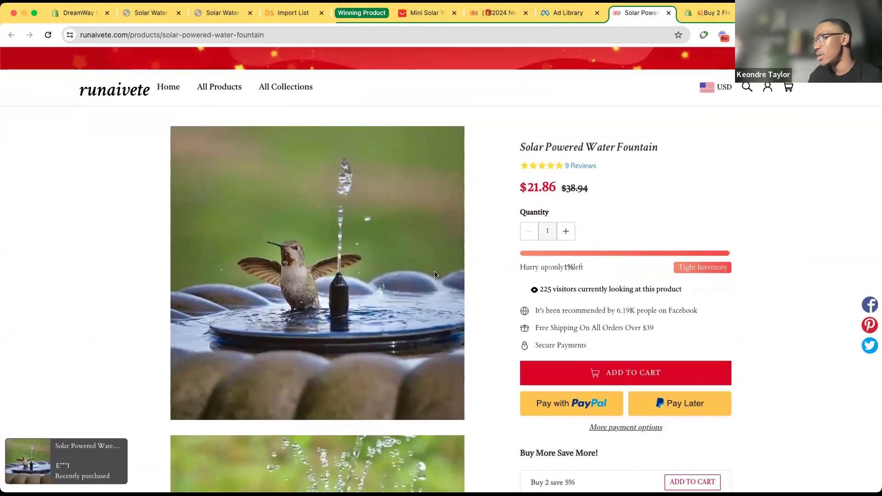
pyautogui.scroll(-20, 462, 292)
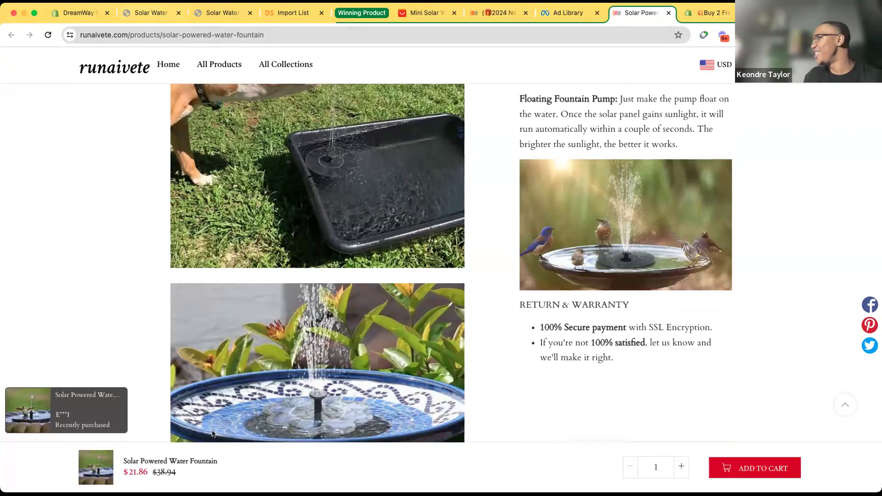
# Examine the objectivew.com Solar Powered Water Fountain page, including its product images, warranty text and customer reviews.
pyautogui.click(76, 12)
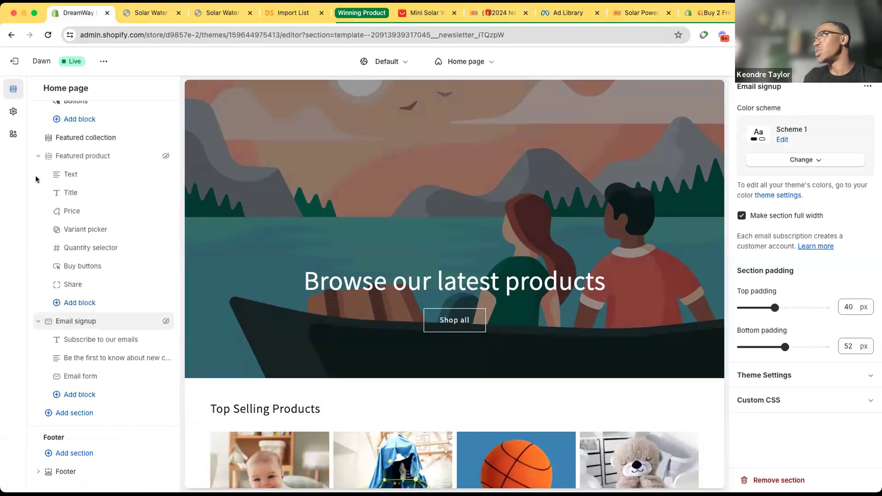
pyautogui.scroll(5, 138, 248)
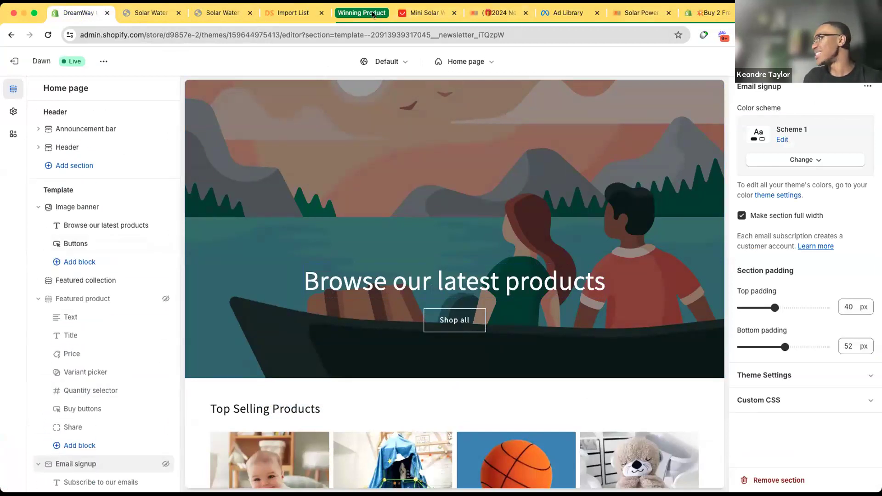
pyautogui.click(499, 13)
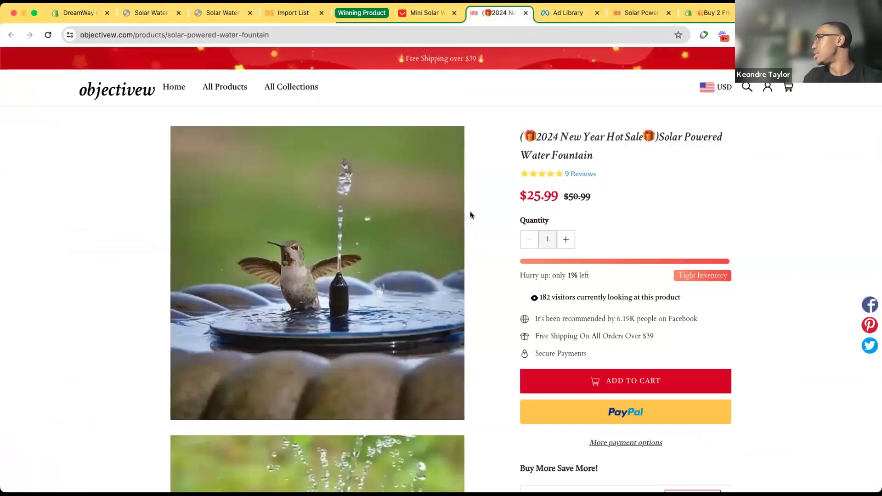
pyautogui.scroll(-15, 468, 269)
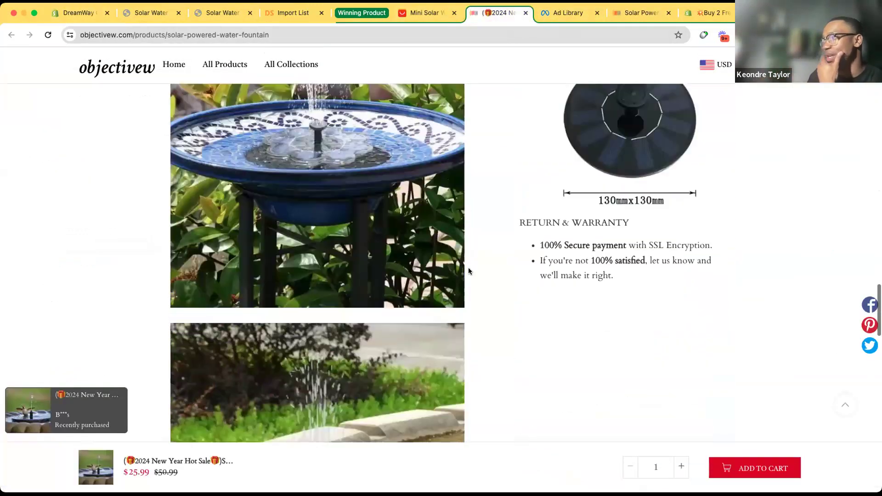
pyautogui.scroll(-15, 469, 271)
pyautogui.scroll(5, 469, 272)
pyautogui.scroll(5, 468, 271)
pyautogui.scroll(-10, 468, 271)
pyautogui.scroll(4, 468, 271)
pyautogui.scroll(-2, 469, 271)
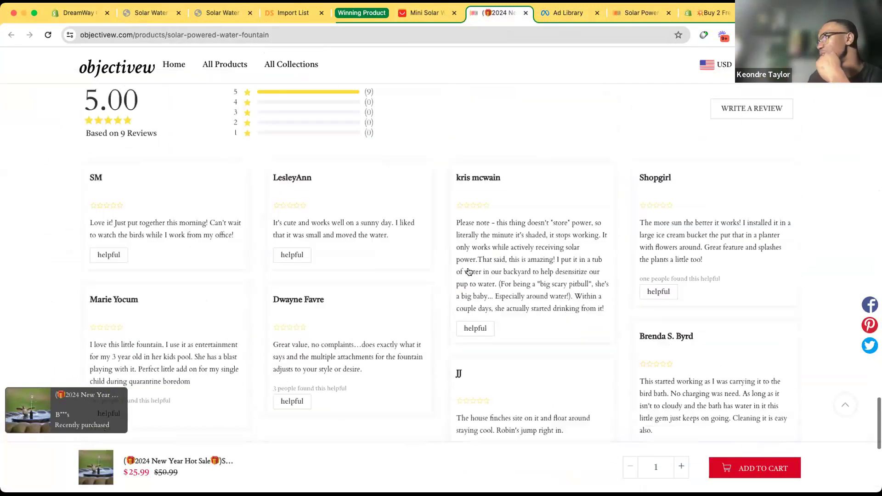
pyautogui.scroll(-5, 468, 271)
pyautogui.scroll(20, 468, 271)
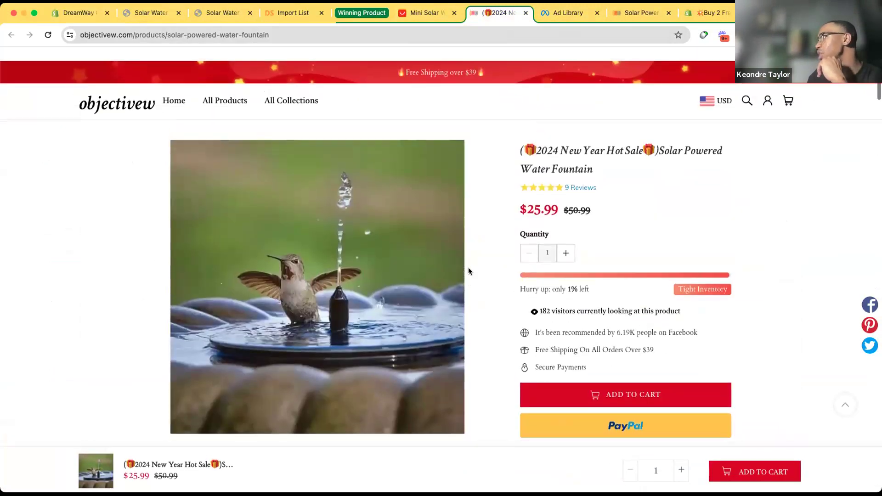
pyautogui.scroll(-1, 467, 267)
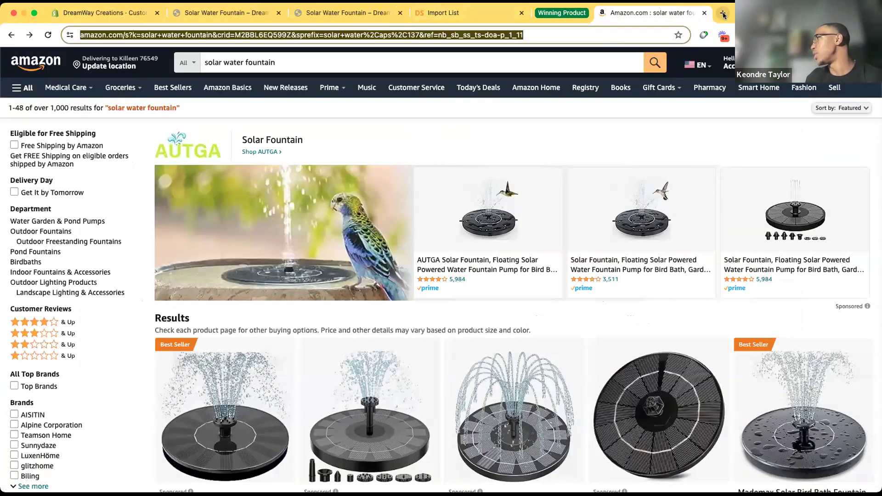
# Open ChatGPT in a new browser tab and start a new chat.
pyautogui.click(722, 13)
pyautogui.click(212, 53)
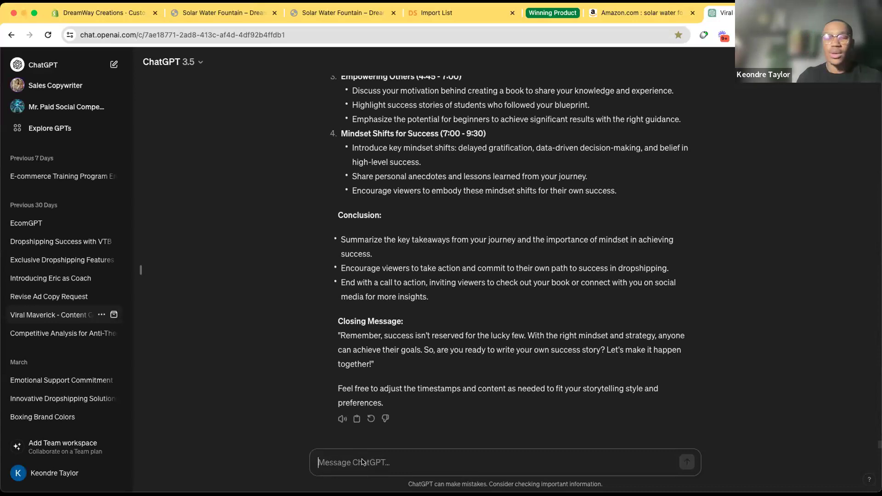
pyautogui.write('Hey A')
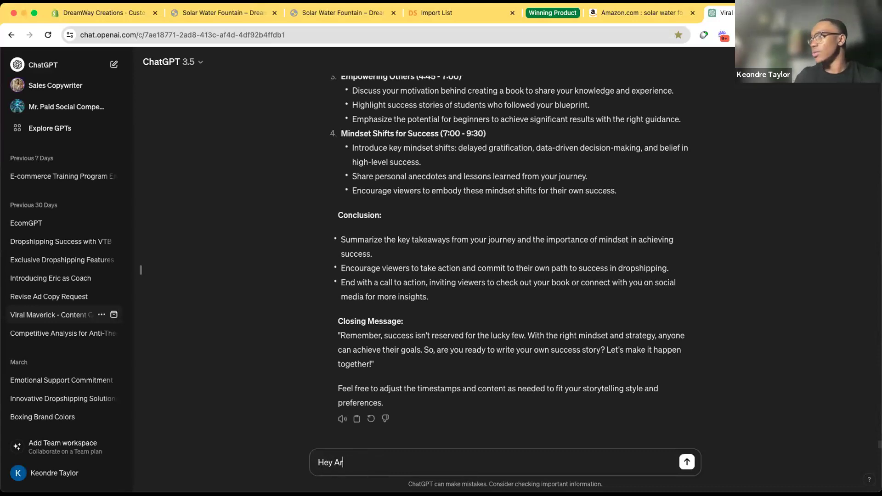
pyautogui.click(114, 65)
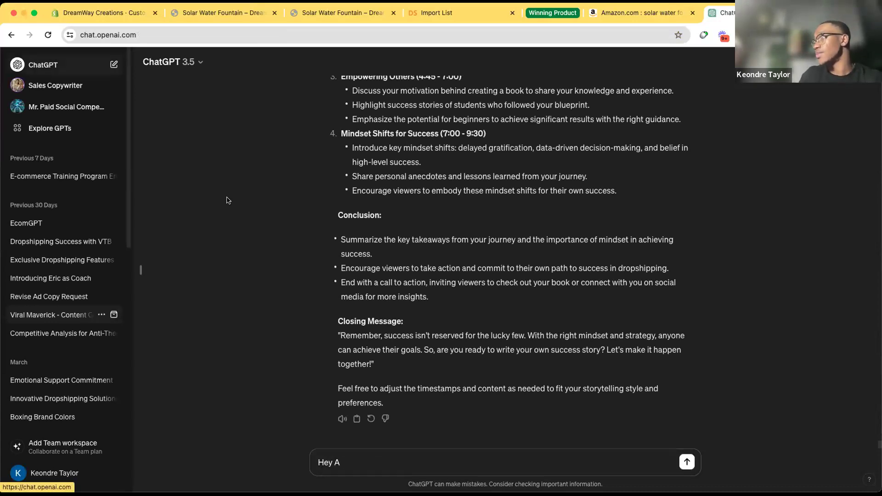
# Begin the prompt with "Hey based off these reviews of my solar water fountain product" followed by an opening quotation mark.
pyautogui.write('Hey')
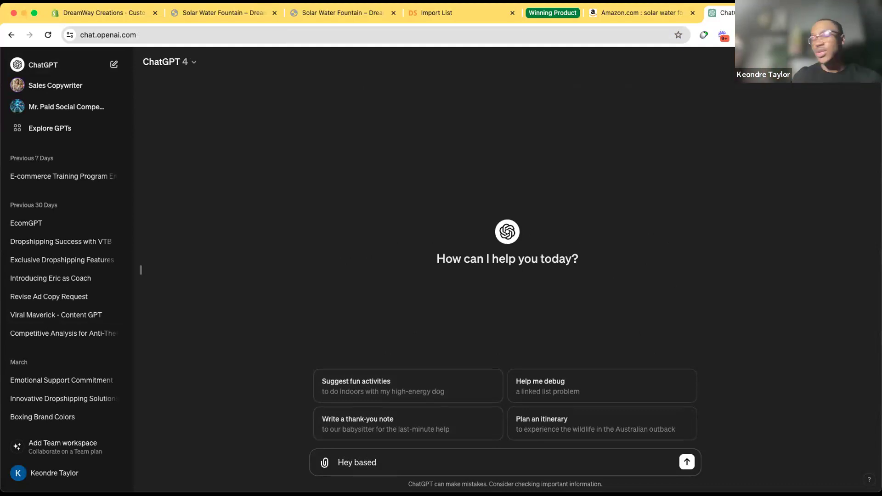
pyautogui.write('f these')
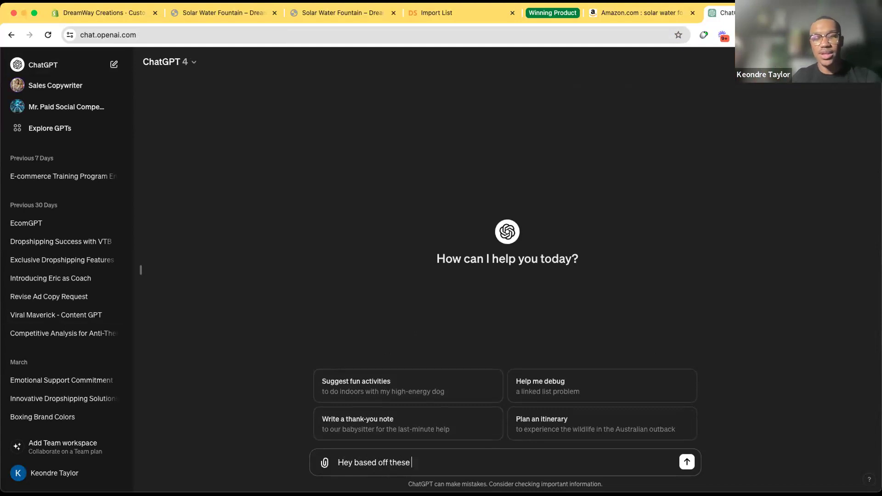
pyautogui.write(' reviews of my solar water')
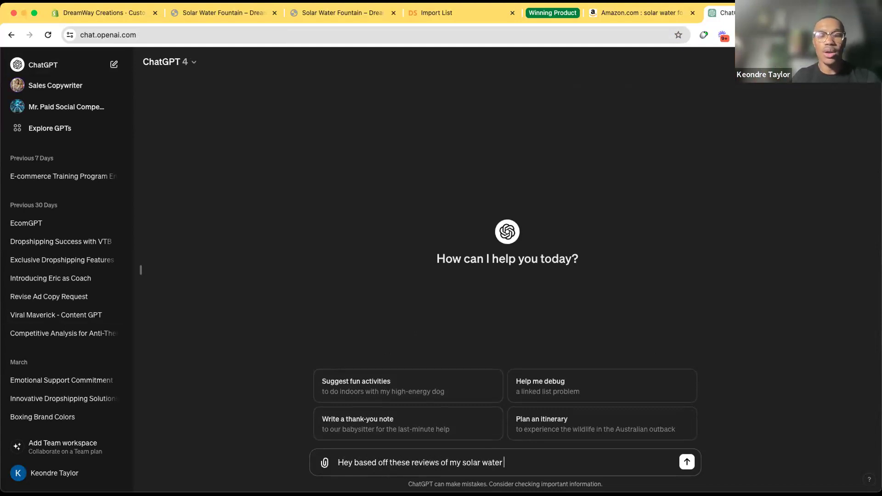
pyautogui.write(' fountain product "')
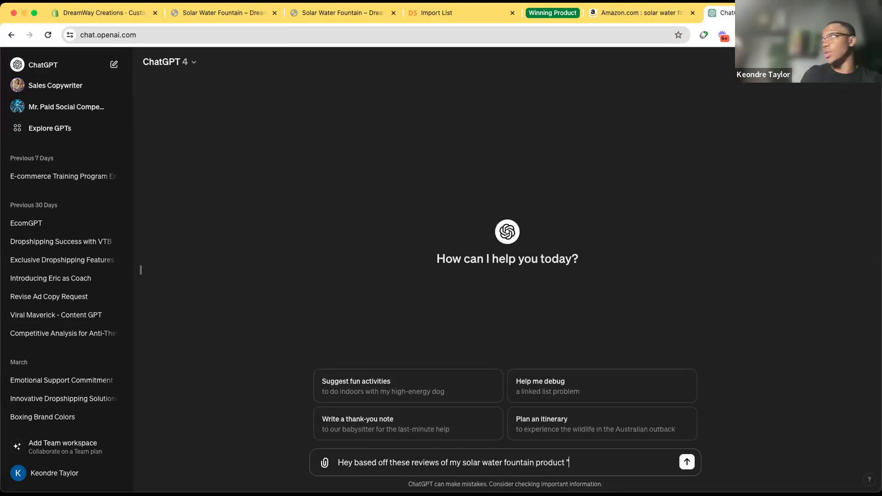
# Copy the text of the first top review from Amazon's Mademax 1W Solar Bird Bath Fountain Pump listing, and return to ChatGPT.
pyautogui.click(638, 12)
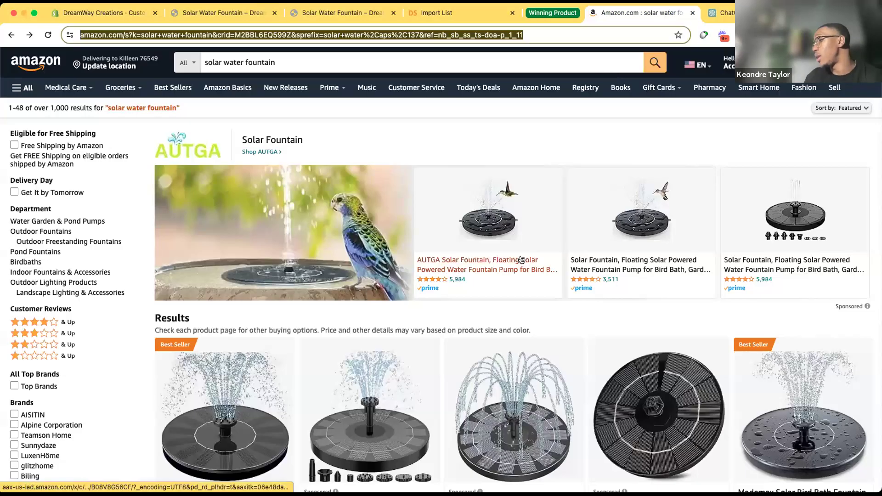
pyautogui.scroll(-3, 189, 423)
pyautogui.click(216, 407)
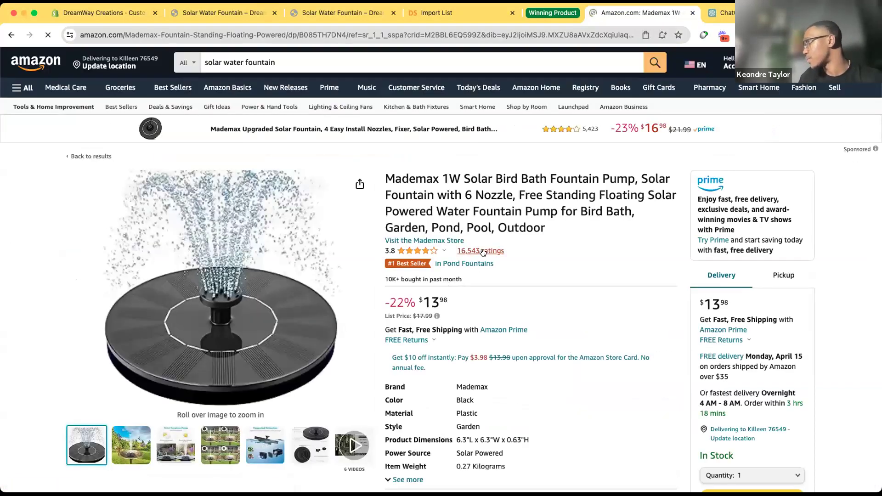
pyautogui.click(480, 253)
pyautogui.moveTo(372, 415); pyautogui.dragTo(284, 387)
pyautogui.press('super+c')
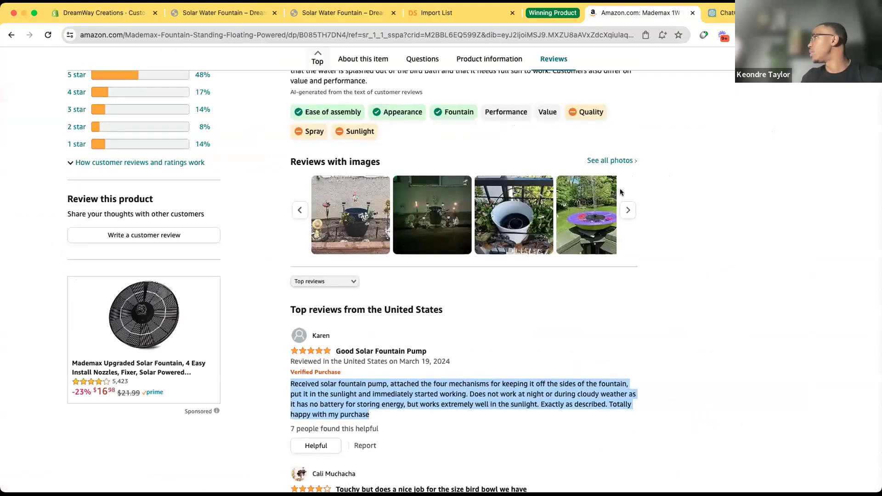
pyautogui.click(719, 19)
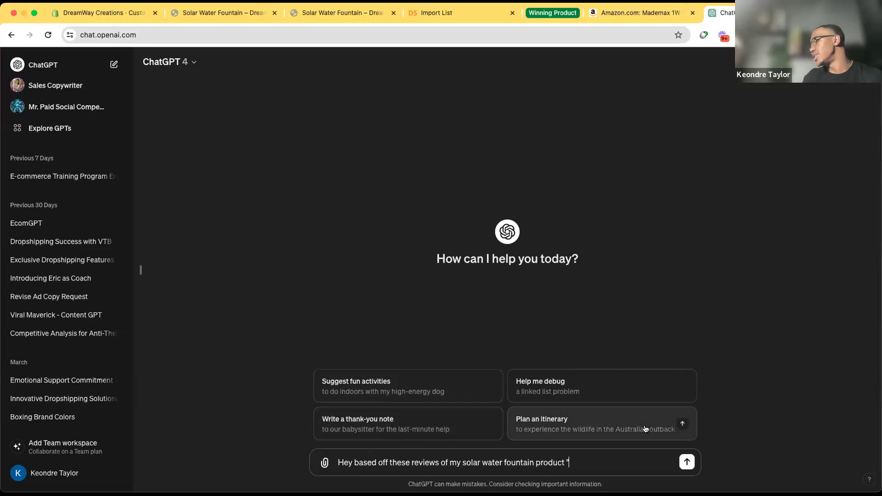
# Paste the first copied review into the prompt, then add the second top review from the Amazon listing as another quotation.
pyautogui.press('super+v')
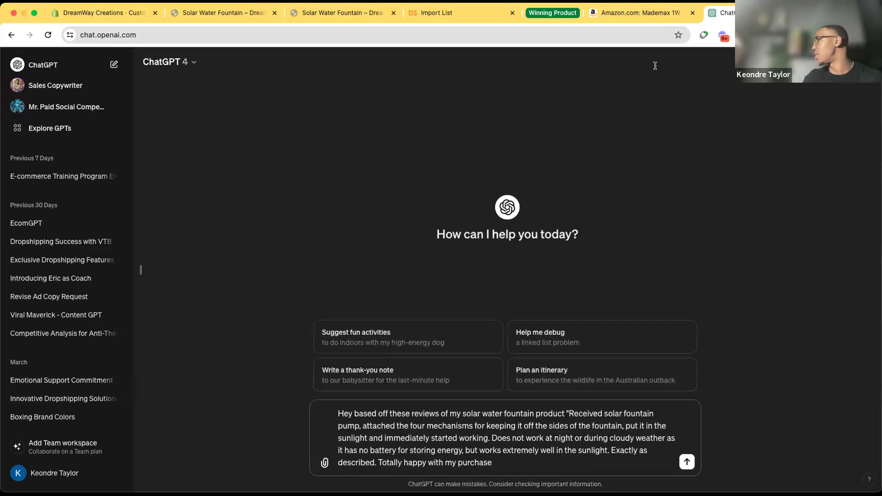
pyautogui.click(641, 13)
pyautogui.scroll(-5, 309, 337)
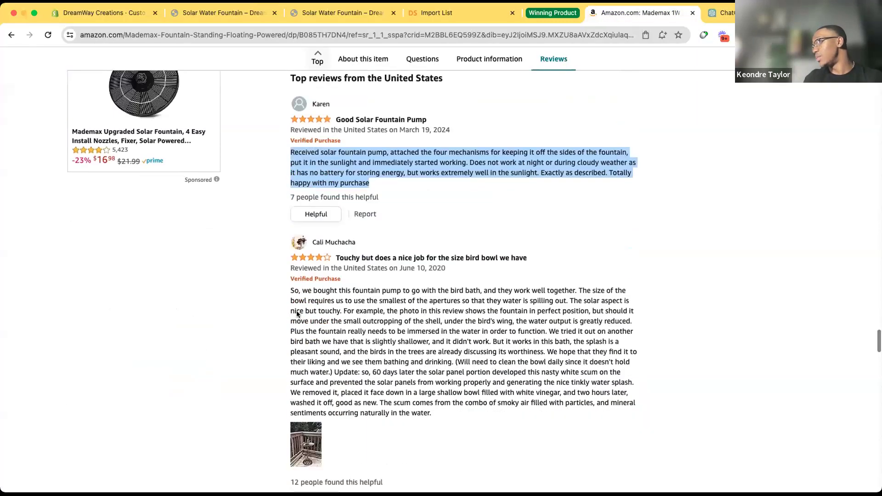
pyautogui.click(290, 294)
pyautogui.moveTo(287, 290); pyautogui.dragTo(453, 464)
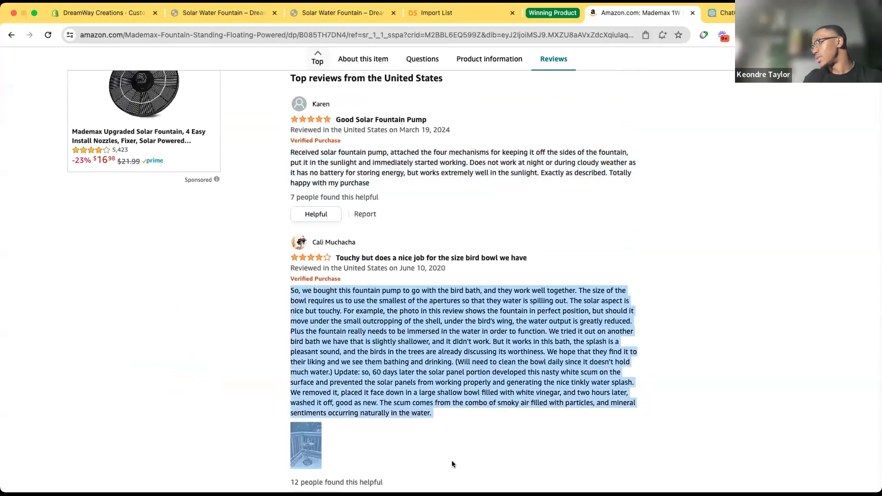
pyautogui.moveTo(455, 413); pyautogui.dragTo(448, 413)
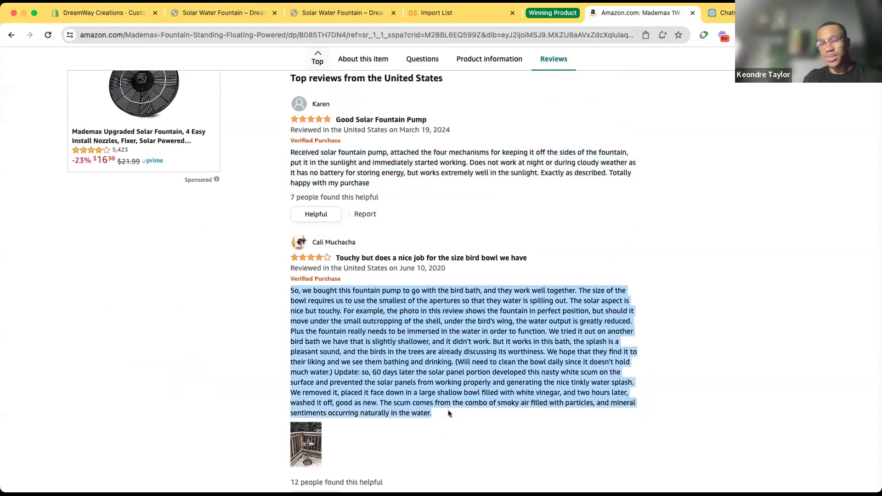
pyautogui.click(724, 13)
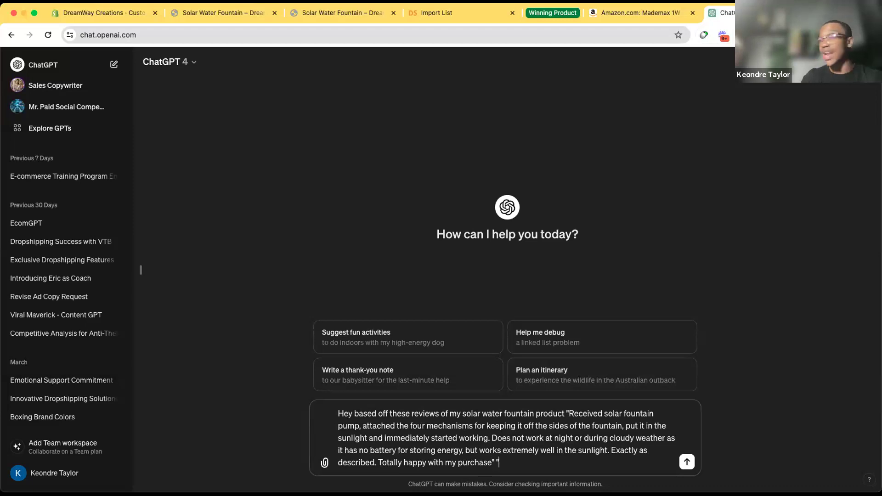
pyautogui.press('super+v')
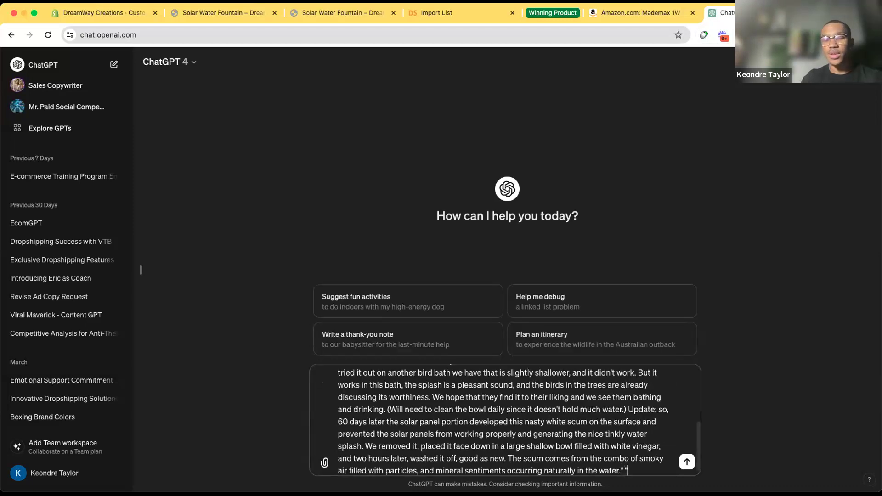
# Copy the five-star "Works Great!" review from the Amazon listing and paste it into the ChatGPT prompt as the third quoted review.
pyautogui.click(647, 15)
pyautogui.scroll(-15, 408, 346)
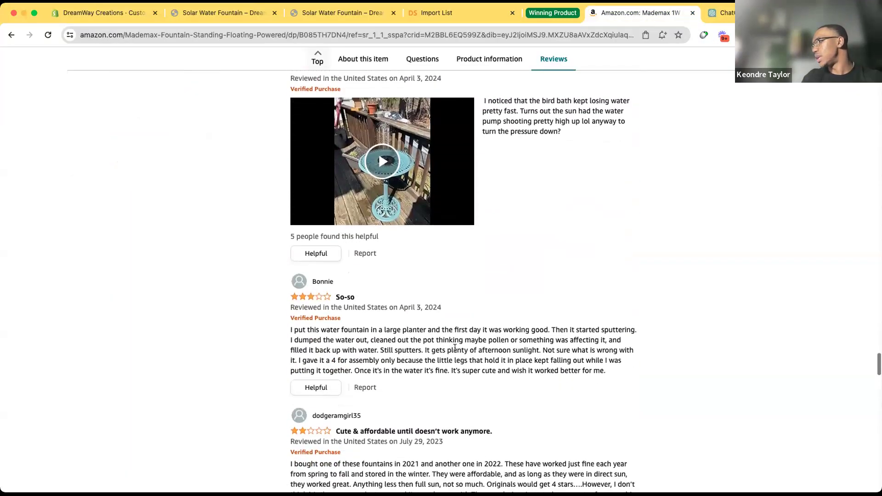
pyautogui.scroll(-1, 455, 348)
pyautogui.moveTo(581, 352); pyautogui.dragTo(256, 321)
pyautogui.press('super+c')
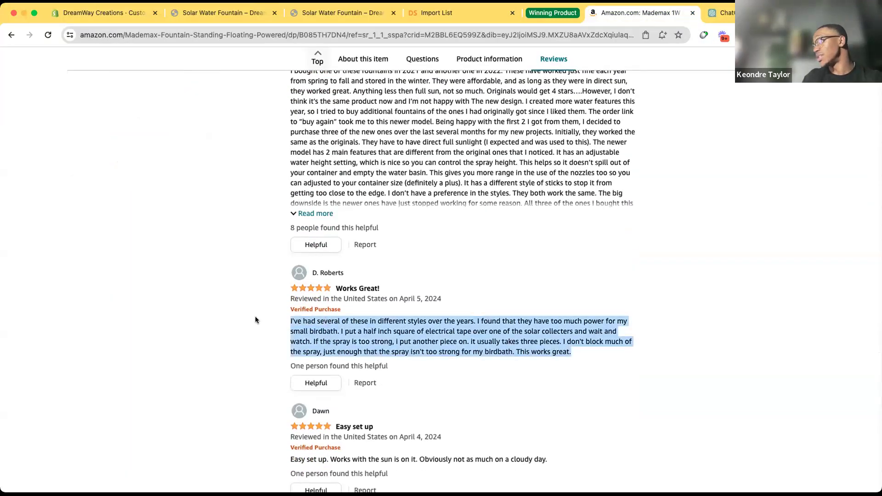
pyautogui.click(722, 12)
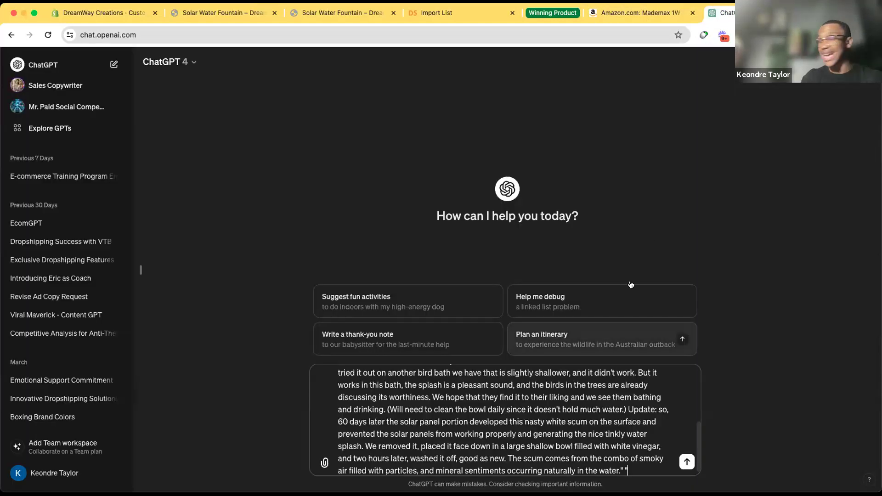
pyautogui.press('super+v')
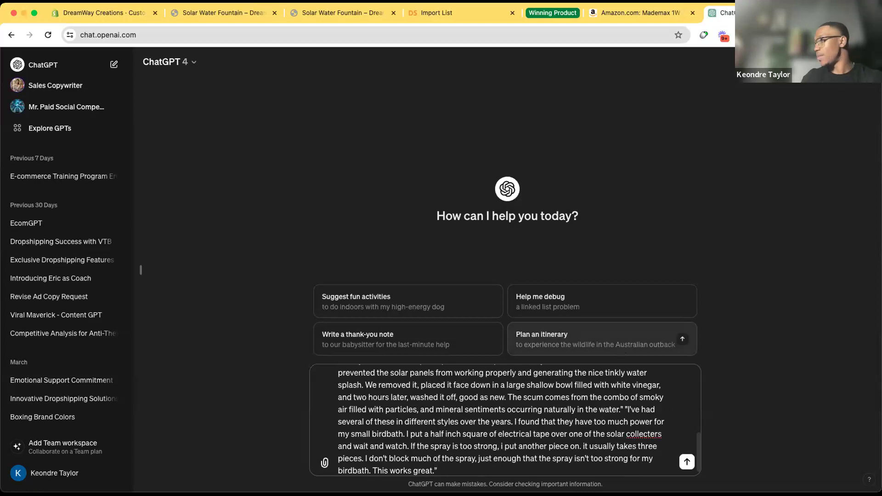
# End the prompt on a separate line with "Are you able to create a FAQ with 5 questions and 5 answers for me?" and send it.
pyautogui.hotkey('shift', 'Return')
pyautogui.hotkey('shift', 'Return')
pyautogui.hotkey('shift', 'Return')
pyautogui.write('Are you able to create a FAQ with 5 quest')
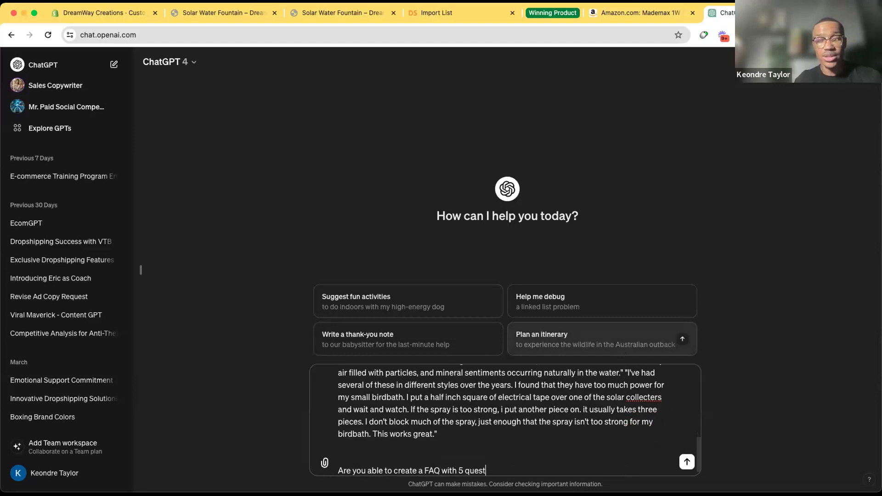
pyautogui.write('ions and 5 an')
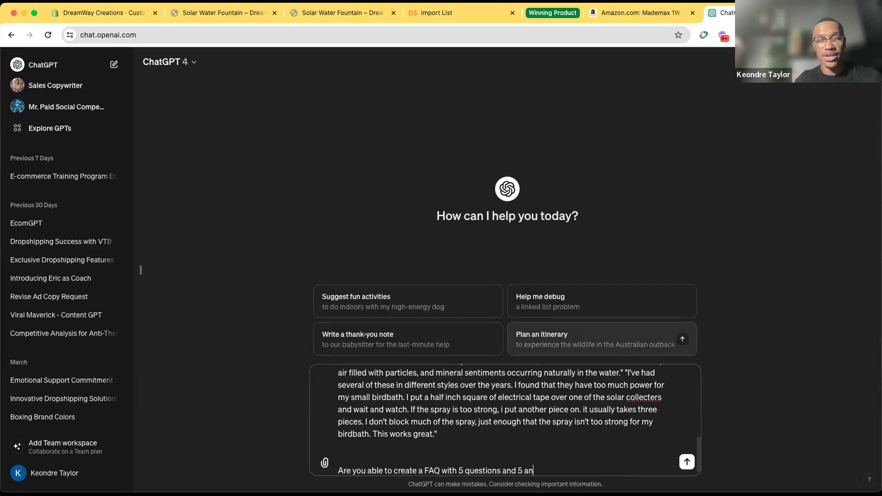
pyautogui.write('swers for me?')
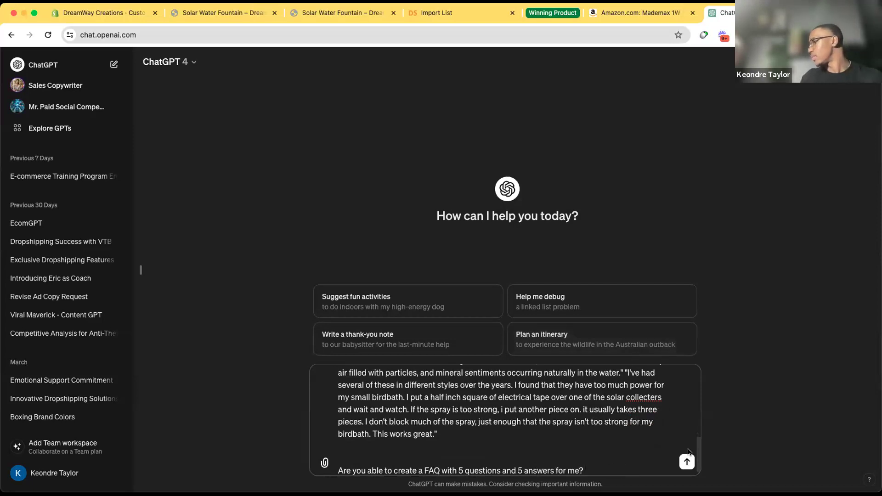
pyautogui.scroll(2, 576, 419)
pyautogui.scroll(3, 632, 440)
pyautogui.scroll(-5, 584, 439)
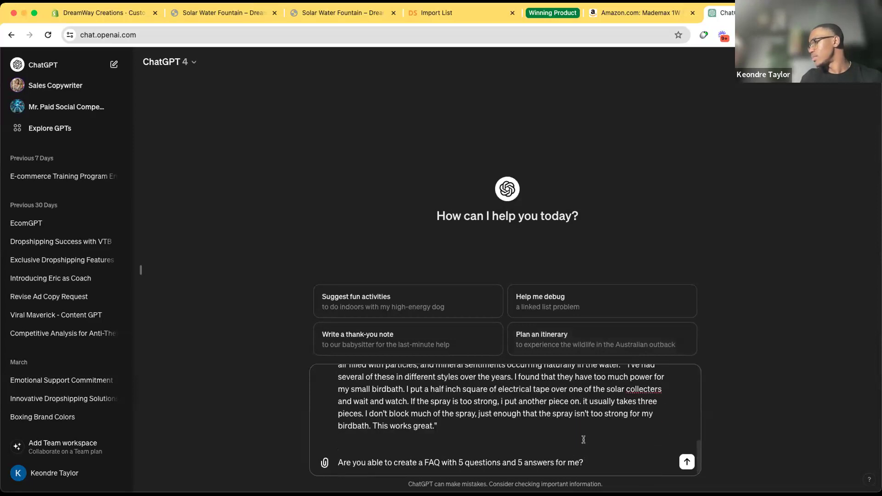
pyautogui.click(686, 462)
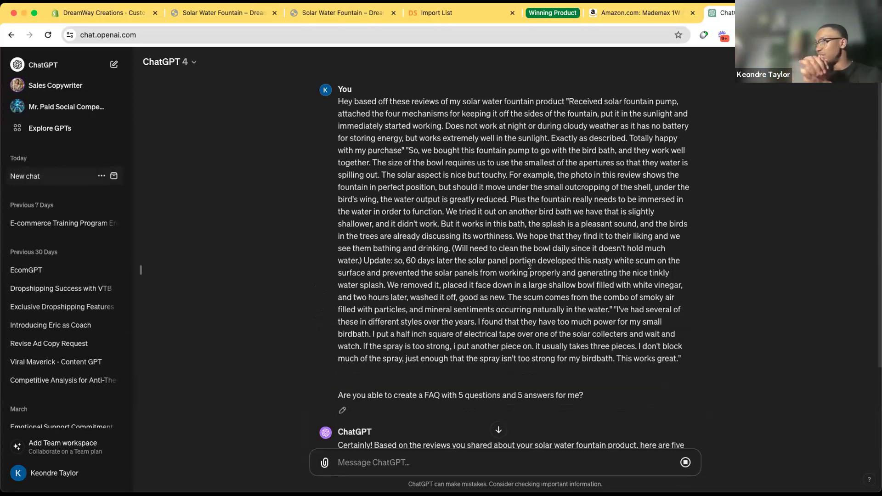
pyautogui.scroll(-5, 530, 275)
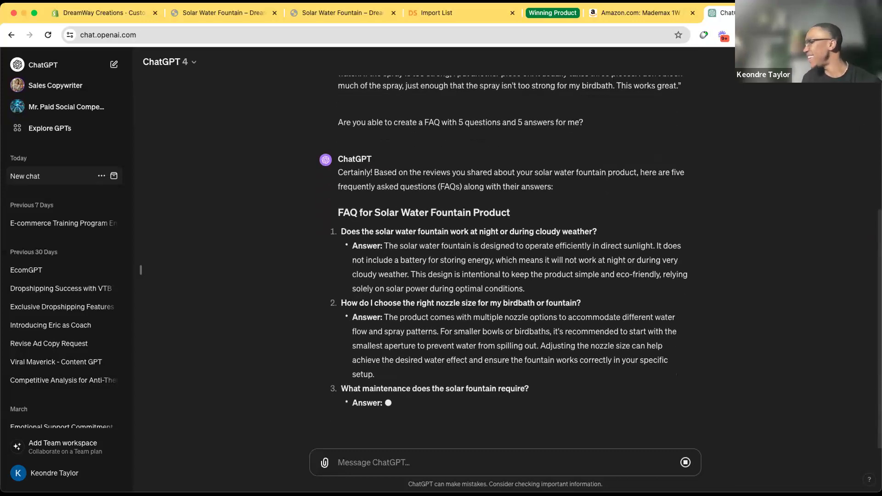
# Switch to the Shopify theme editor and create a product template named "solarwaterfountain" based on Default product.
pyautogui.click(553, 14)
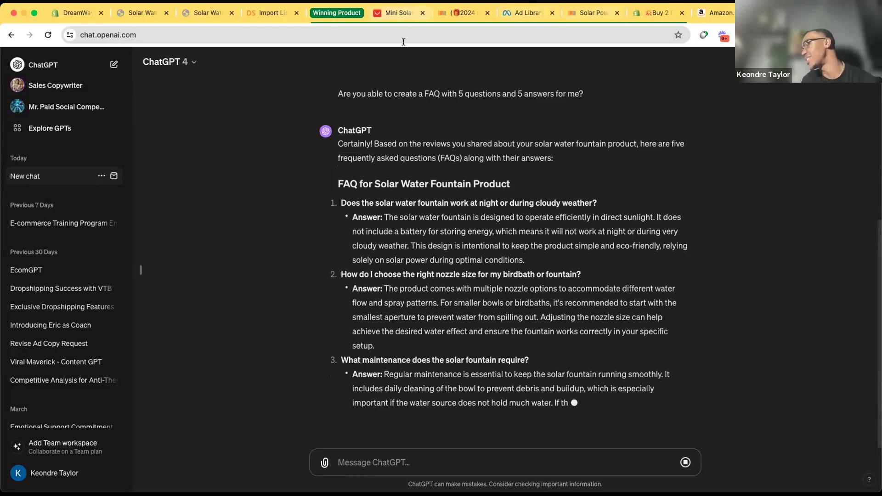
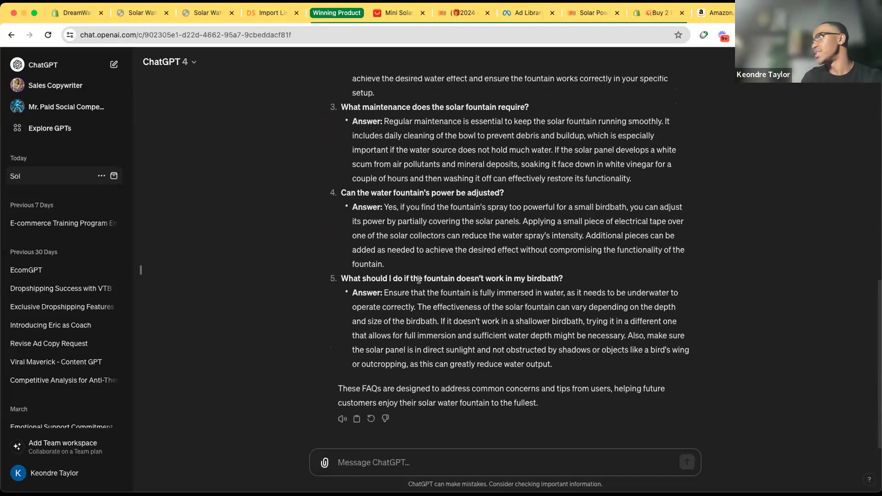
pyautogui.click(77, 13)
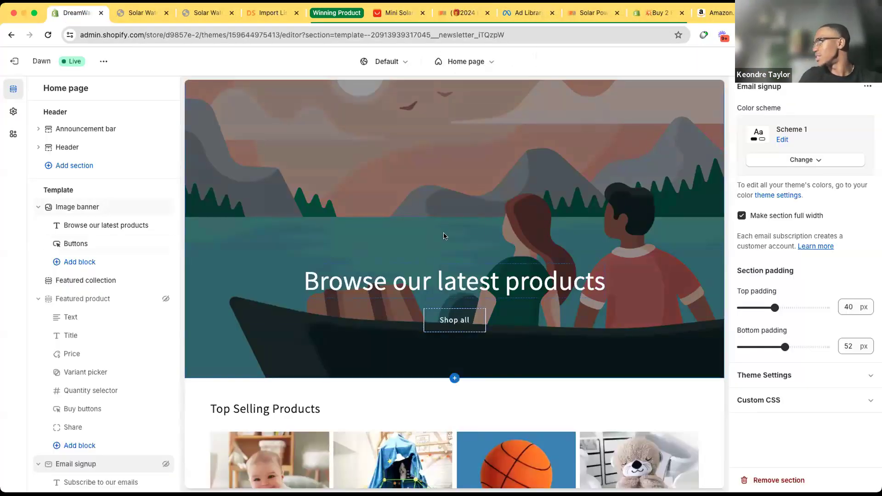
pyautogui.click(465, 61)
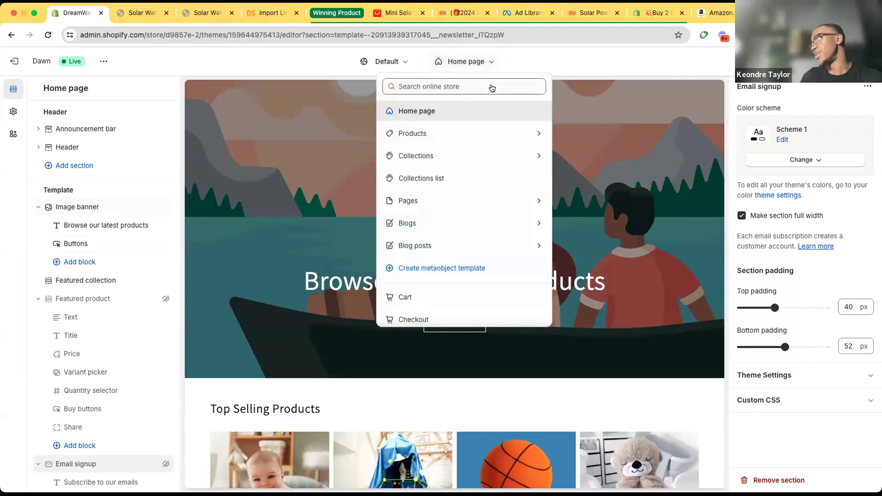
pyautogui.click(439, 135)
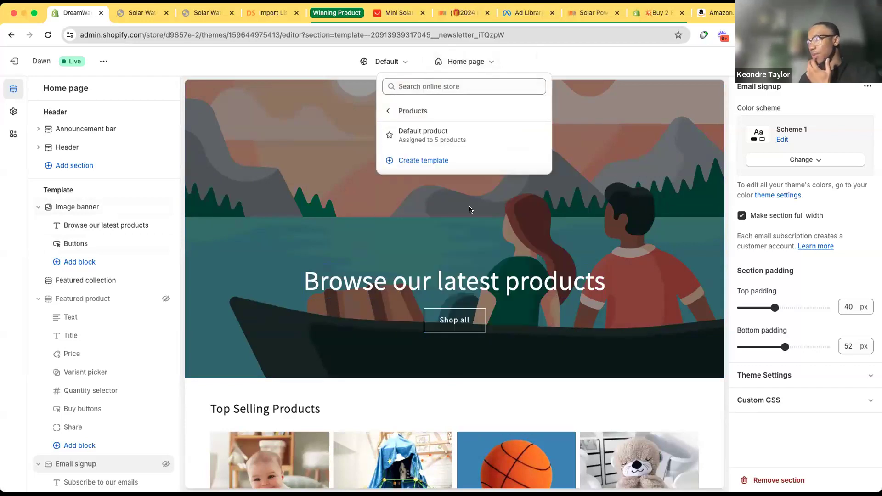
pyautogui.click(437, 161)
pyautogui.click(311, 269)
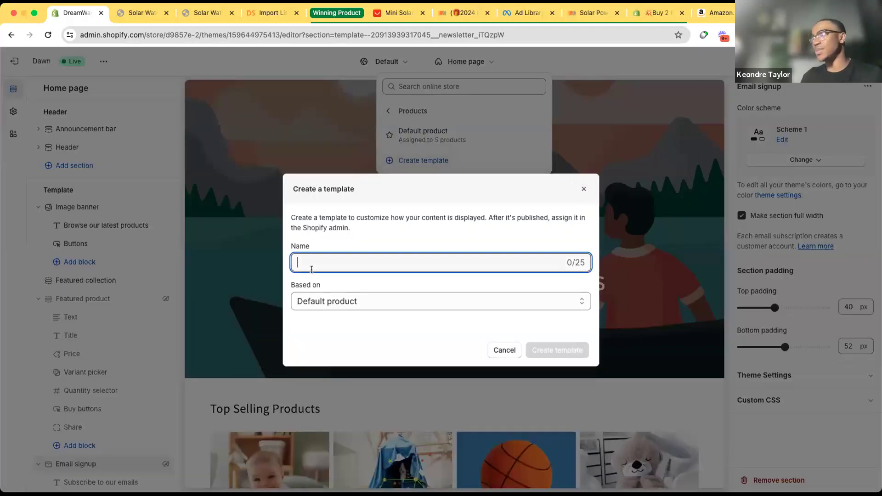
pyautogui.write('solarwaterfo')
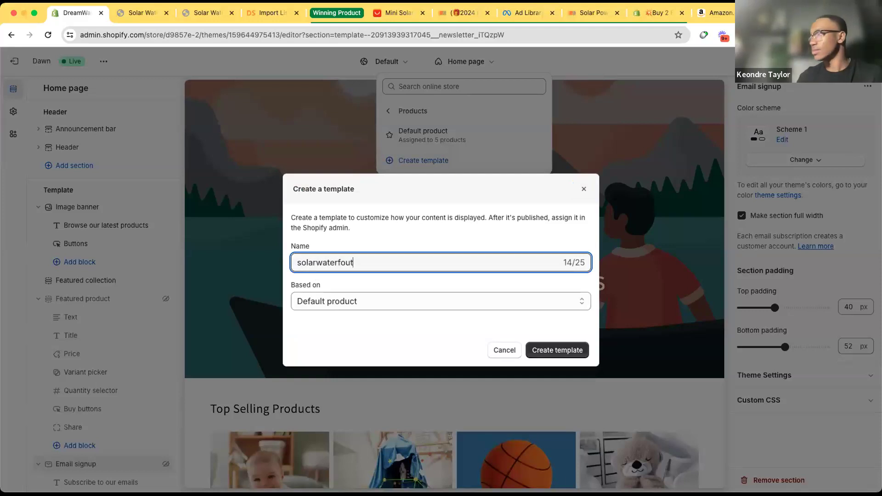
pyautogui.write('untain')
pyautogui.click(567, 349)
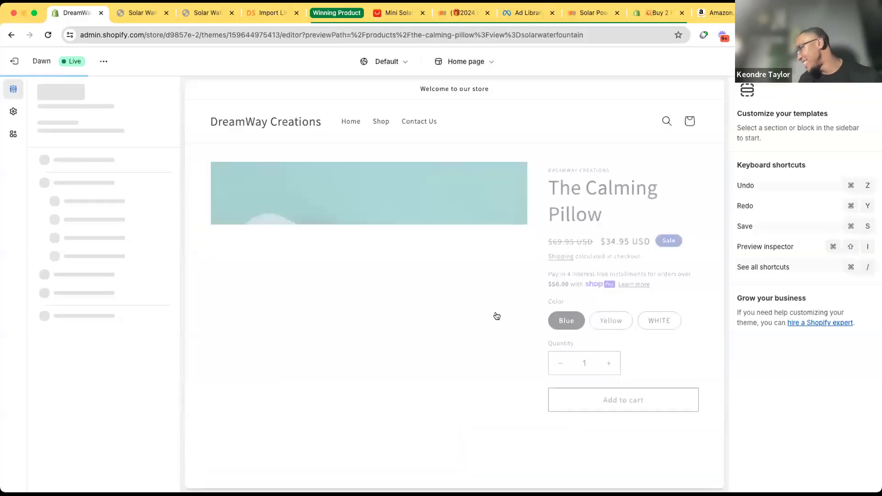
# Review the new template's page preview and add a Collapsible content section below the Areviews Product Section.
pyautogui.scroll(-2, 517, 342)
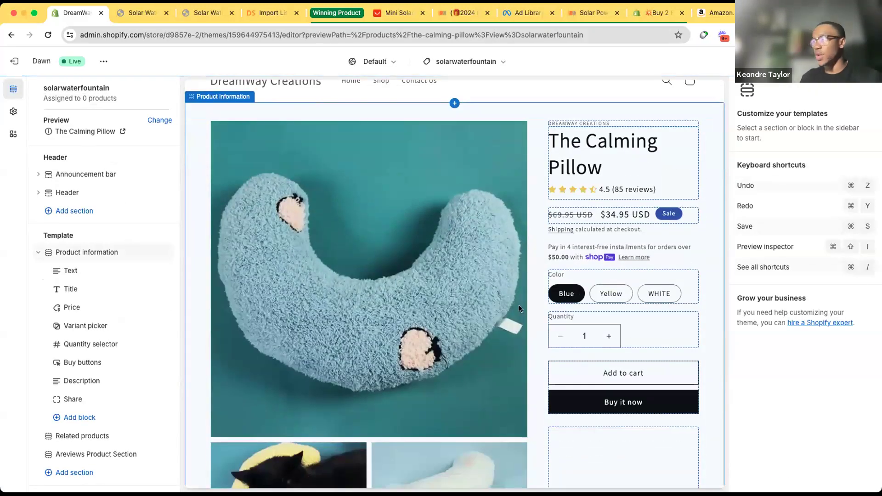
pyautogui.scroll(-10, 519, 308)
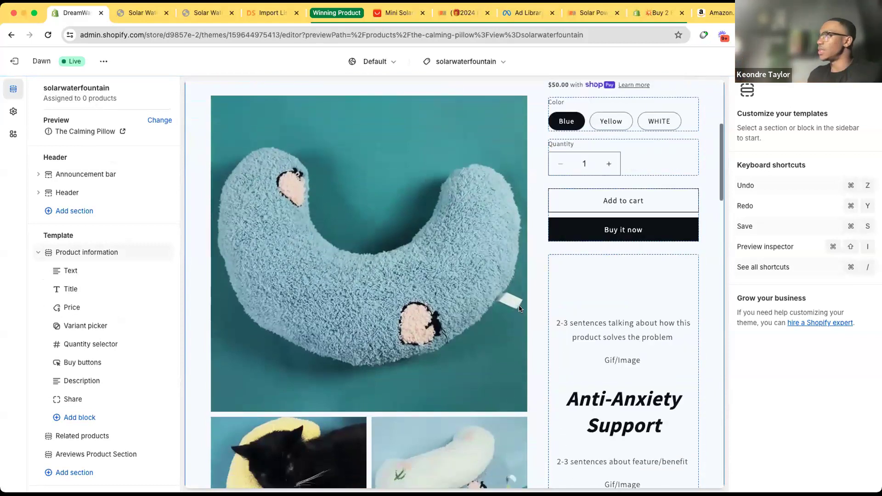
pyautogui.scroll(10, 520, 308)
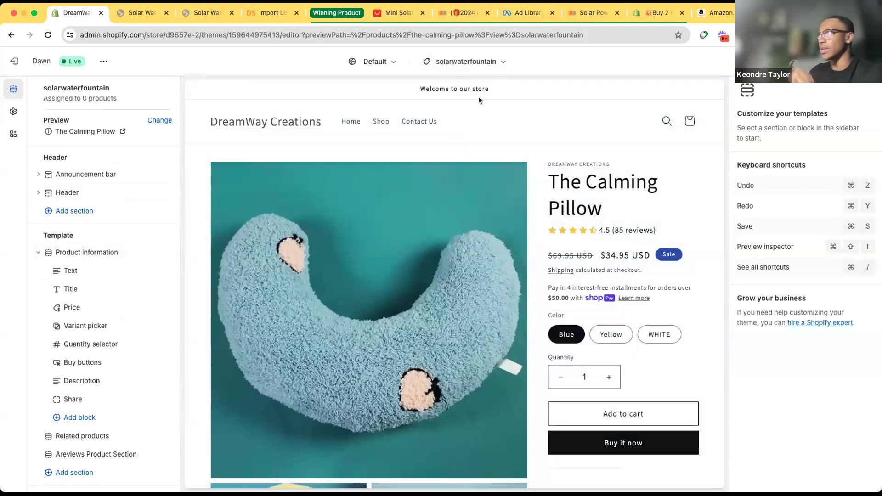
pyautogui.scroll(-20, 471, 294)
pyautogui.scroll(8, 471, 296)
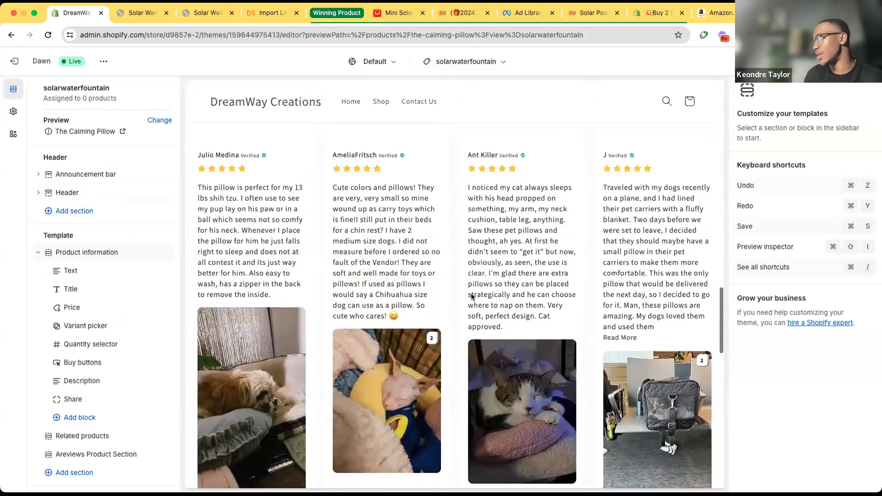
pyautogui.scroll(-2, 54, 388)
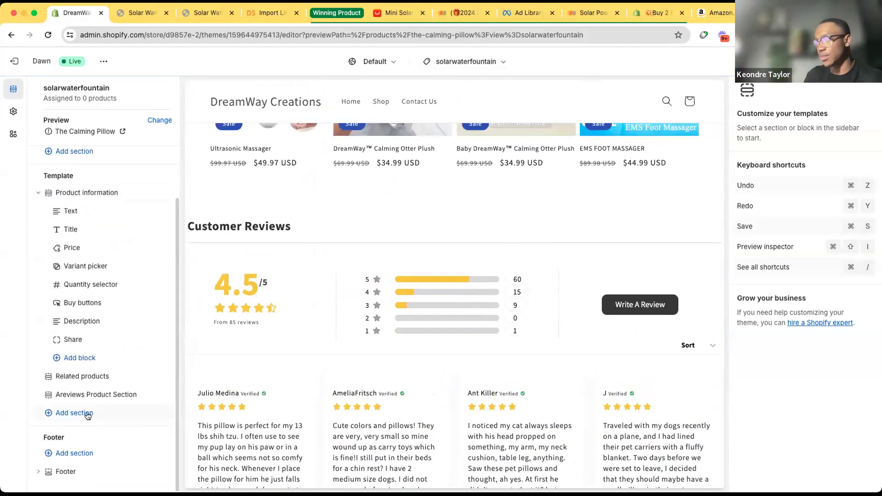
pyautogui.click(72, 413)
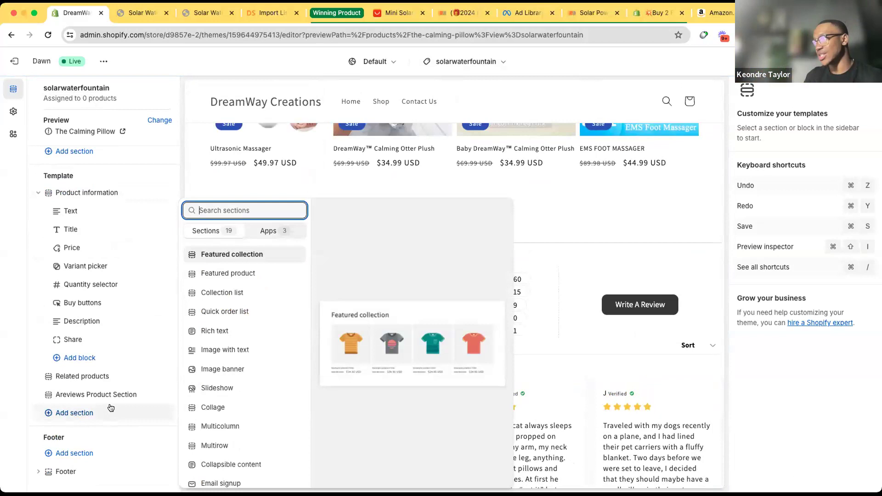
pyautogui.scroll(-1, 248, 449)
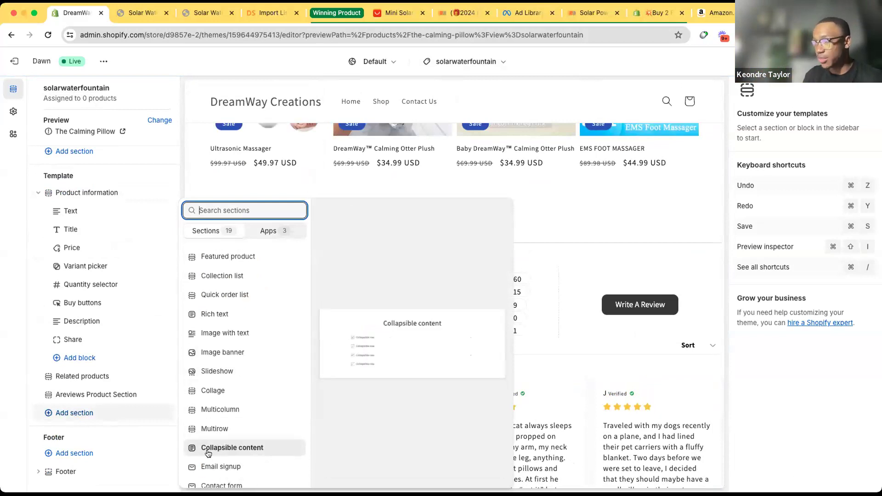
pyautogui.click(223, 447)
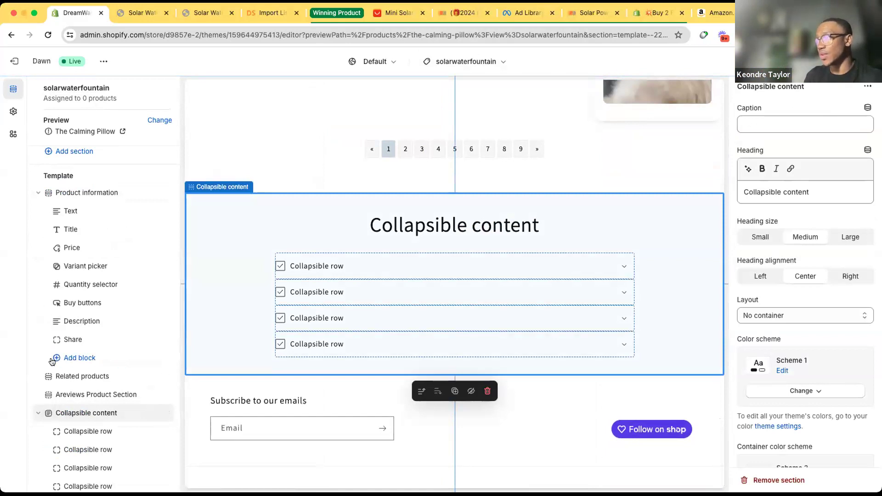
pyautogui.scroll(-2, 391, 254)
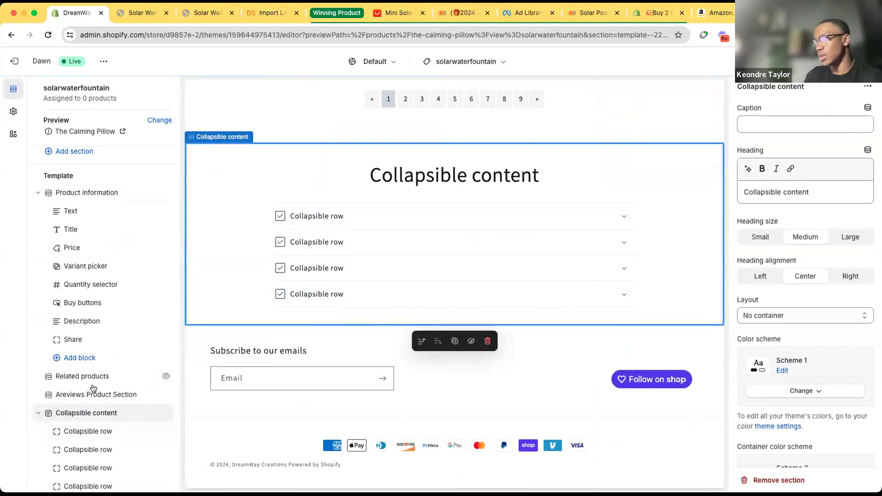
pyautogui.scroll(1, 98, 271)
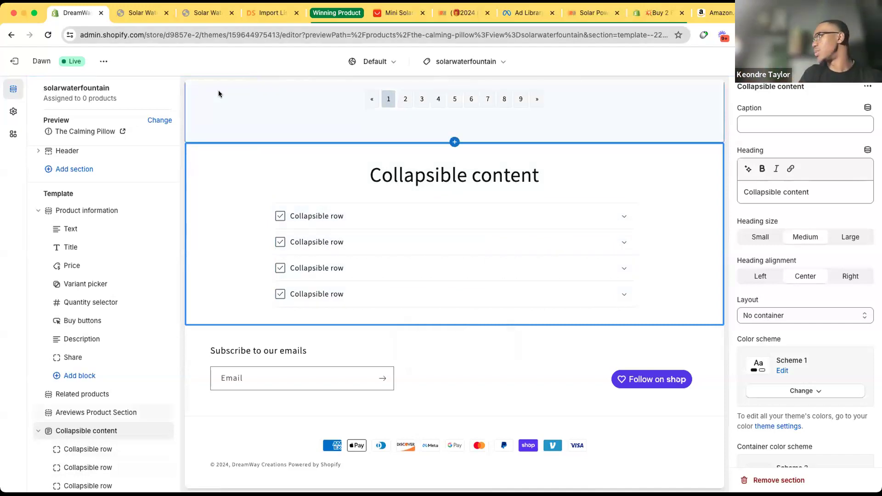
pyautogui.scroll(10, 351, 215)
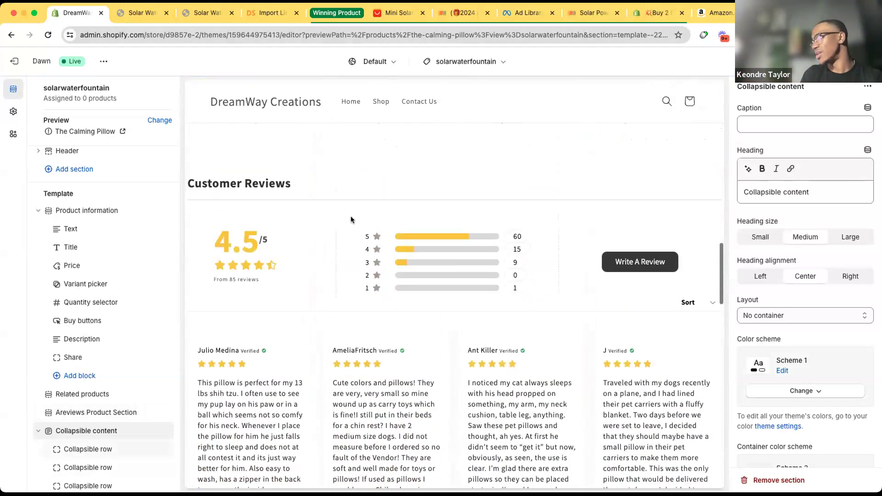
# Add another Collapsible content section between the Related products section and the Areviews Product Section.
pyautogui.click(454, 289)
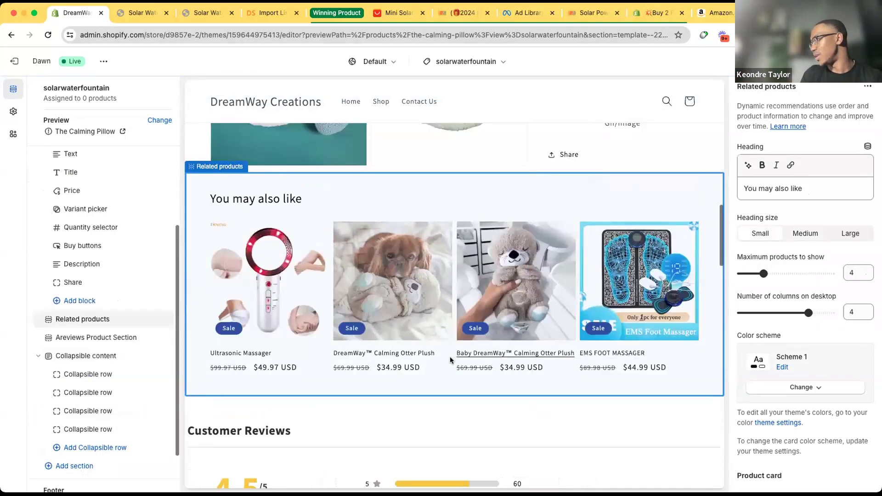
pyautogui.click(555, 423)
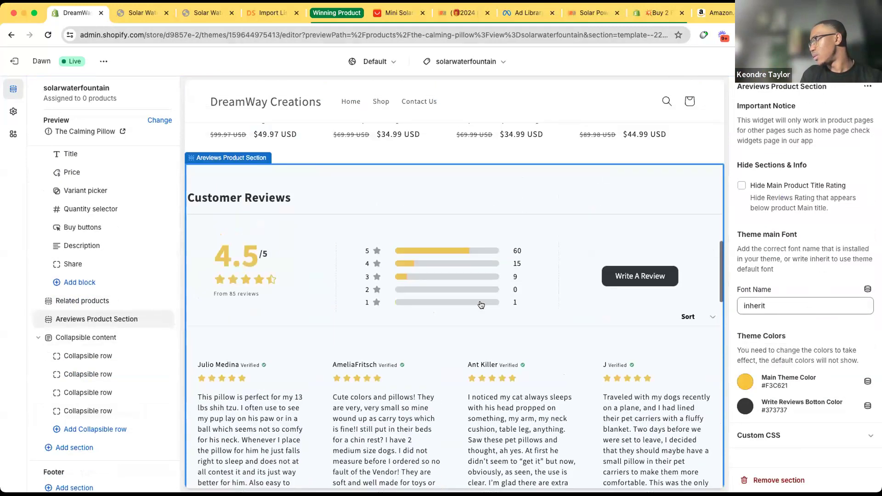
pyautogui.scroll(2, 454, 212)
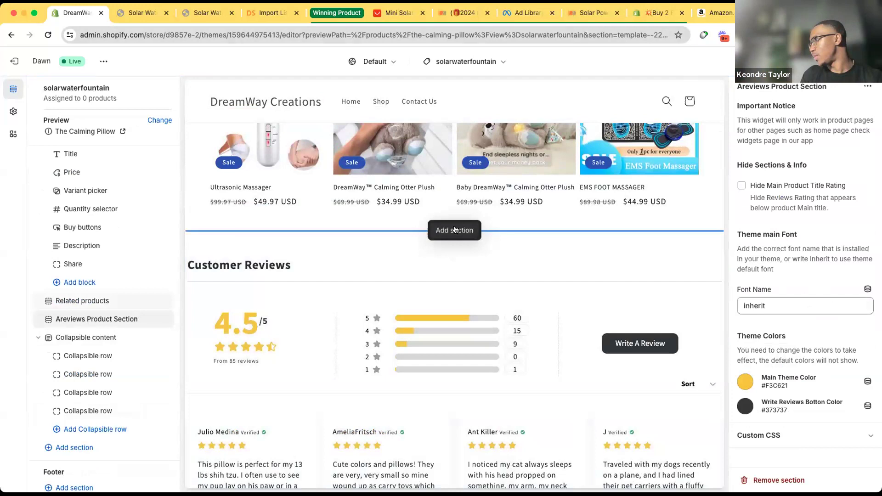
pyautogui.click(454, 228)
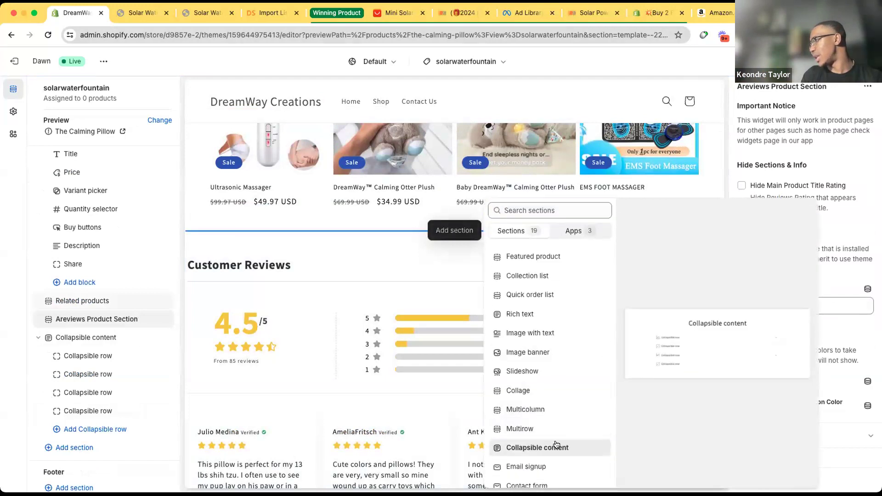
pyautogui.click(556, 446)
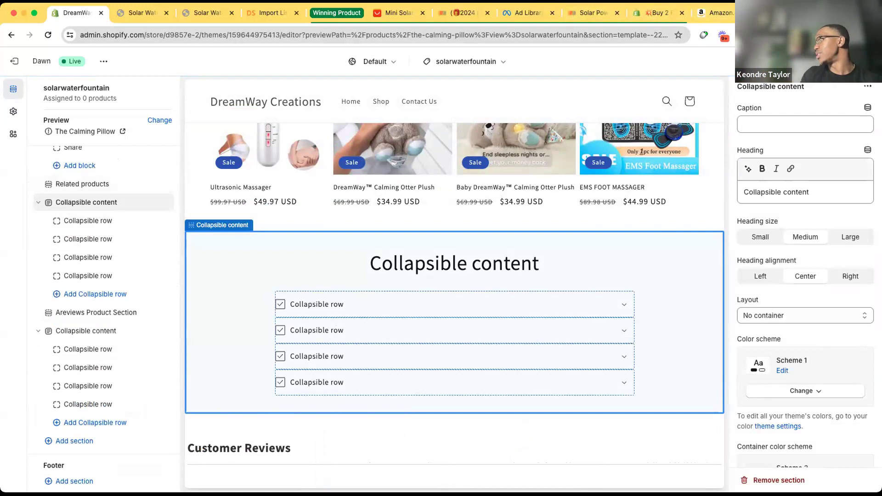
# Copy ChatGPT's question "Does the solar water fountain work at night or during cloudy weather?" into the heading of the new section's first collapsible row in Shopify.
pyautogui.click(786, 13)
pyautogui.scroll(5, 383, 170)
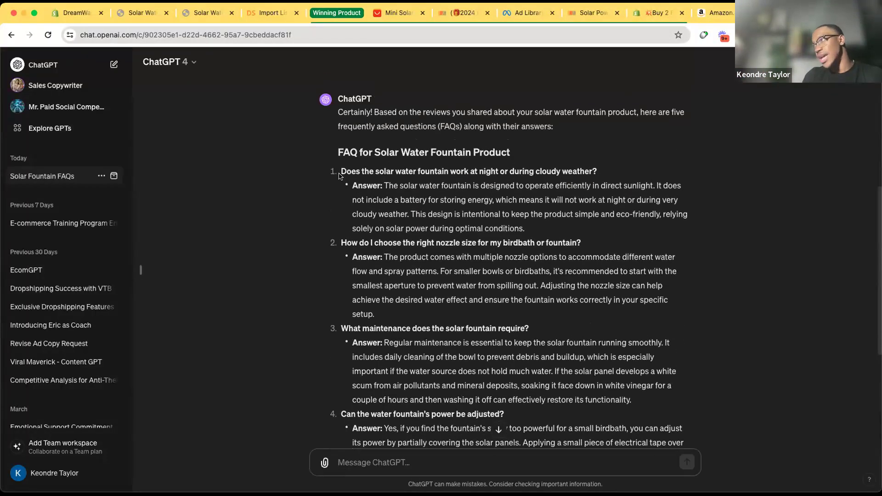
pyautogui.moveTo(357, 171); pyautogui.dragTo(607, 175)
pyautogui.press('super+c')
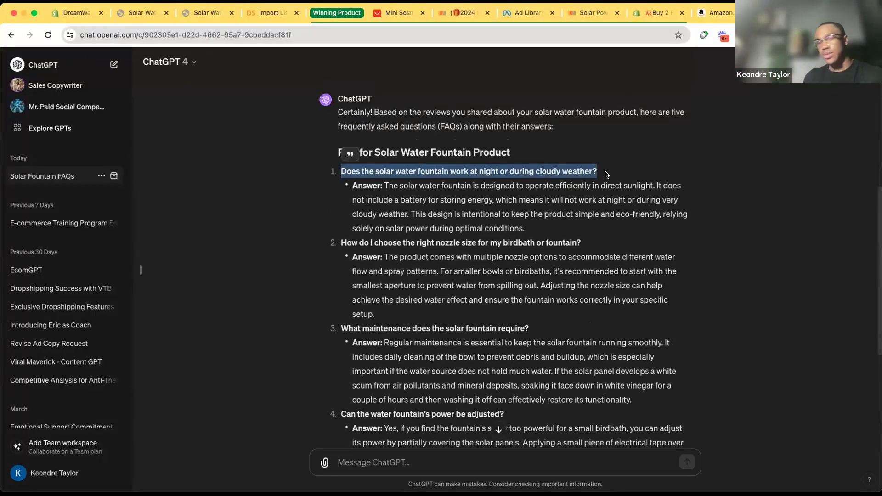
pyautogui.click(78, 13)
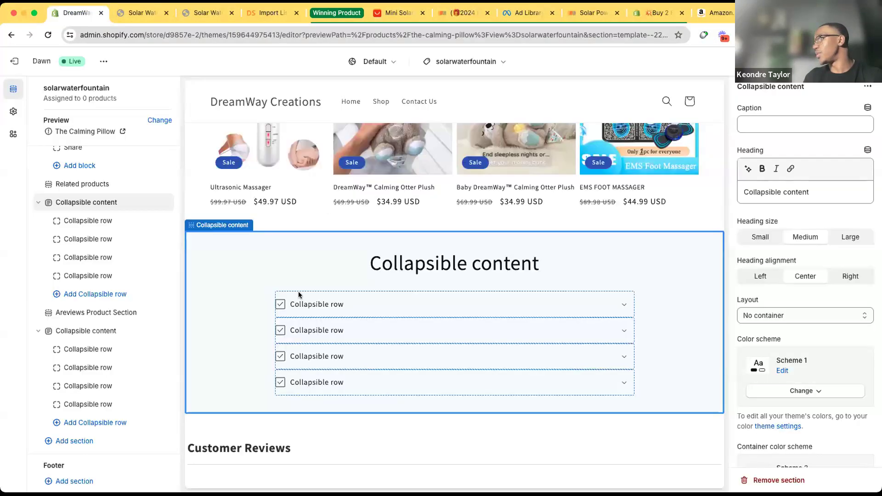
pyautogui.click(98, 220)
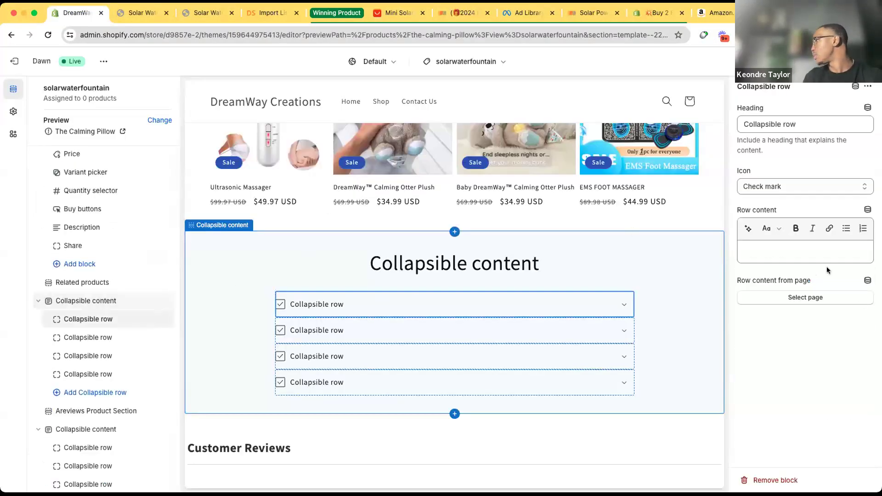
pyautogui.moveTo(812, 126); pyautogui.dragTo(724, 130)
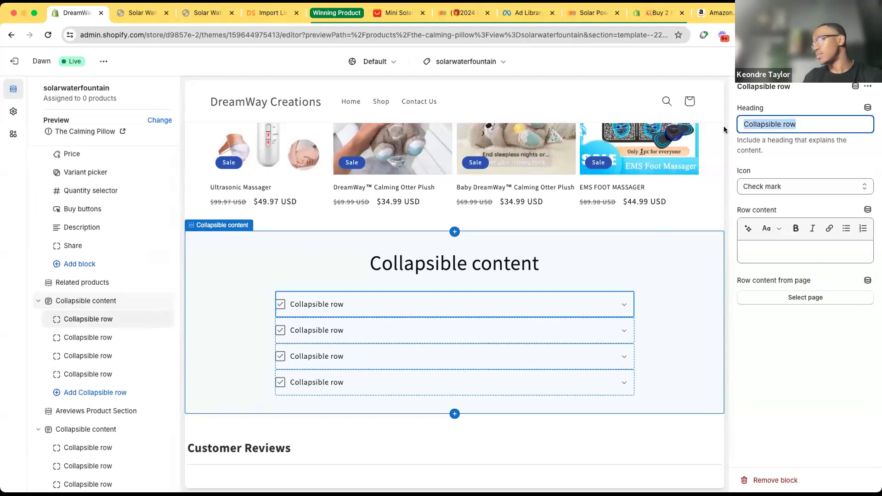
pyautogui.press('super+v')
pyautogui.press('Tab')
pyautogui.press('Tab')
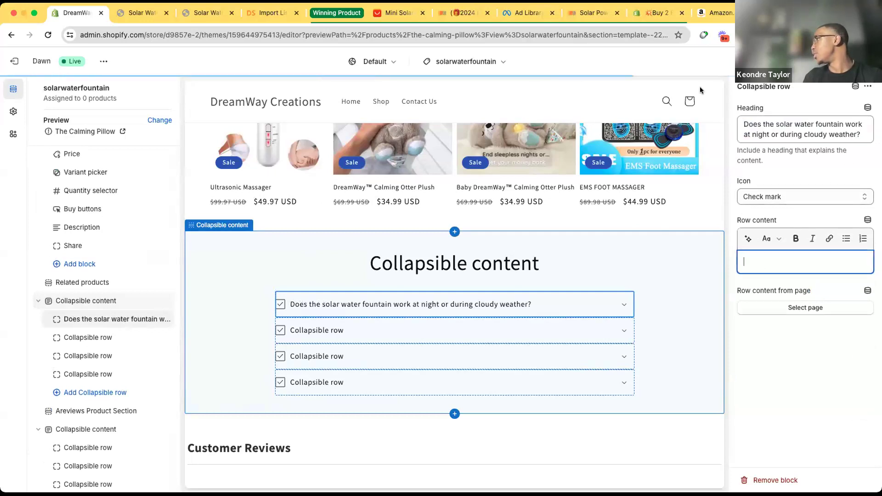
# Copy ChatGPT's answer about night and cloudy weather operation, without the "Answer:" label, into the first row's content in Shopify.
pyautogui.hotkey('ctrl', 'shift', 'Tab')
pyautogui.moveTo(546, 230); pyautogui.dragTo(372, 181)
pyautogui.press('super+c')
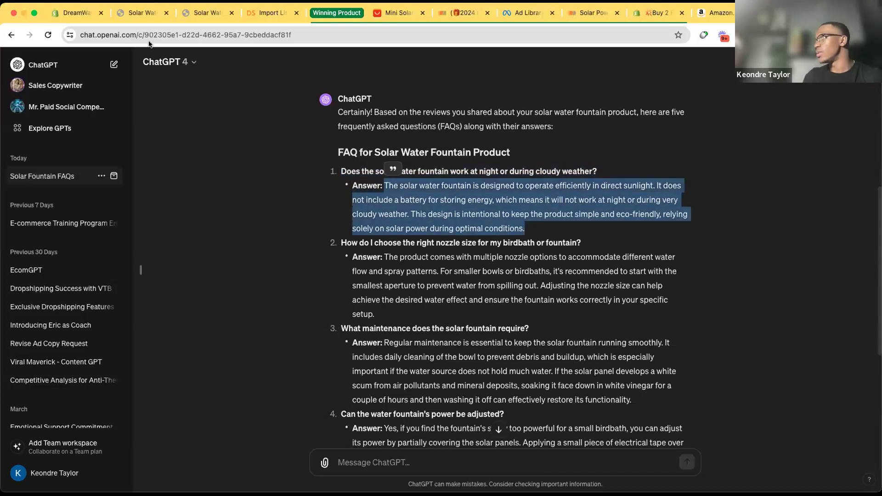
pyautogui.click(76, 12)
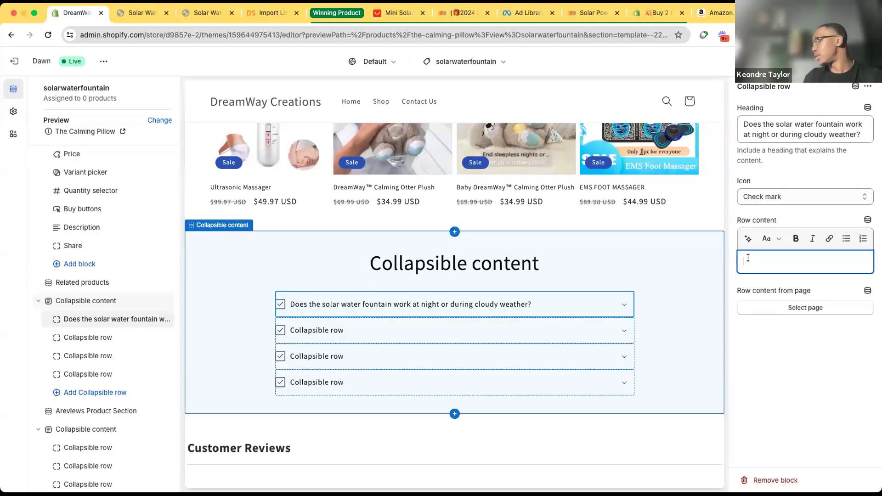
pyautogui.press('super+v')
# Copy ChatGPT's question "What maintenance does the solar fountain require?" into the heading of the same section's second collapsible row in Shopify.
pyautogui.click(294, 331)
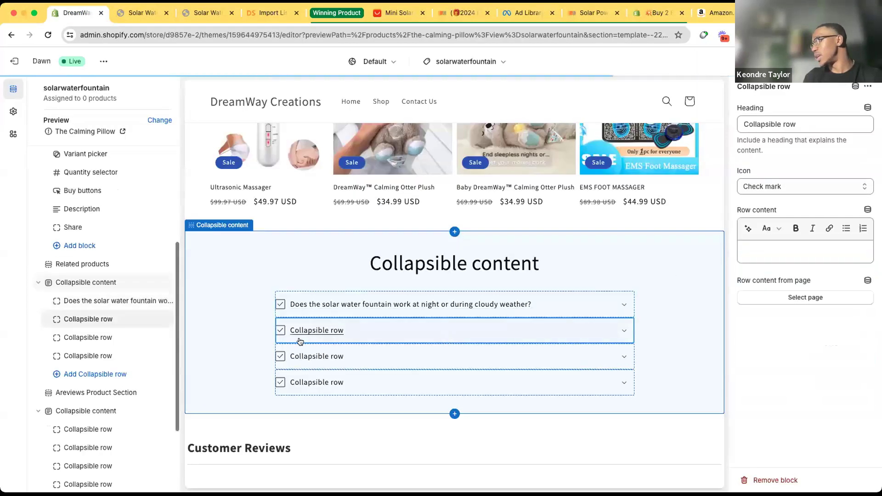
pyautogui.click(730, 17)
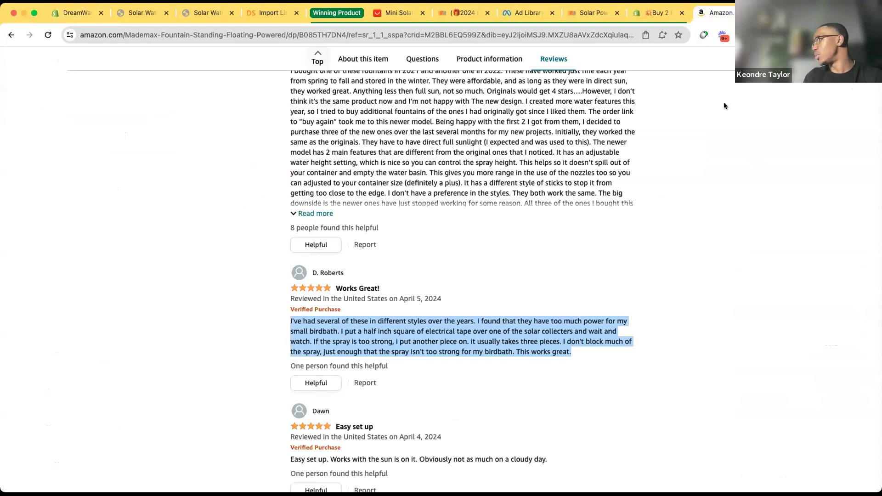
pyautogui.click(787, 14)
pyautogui.moveTo(340, 243); pyautogui.dragTo(584, 248)
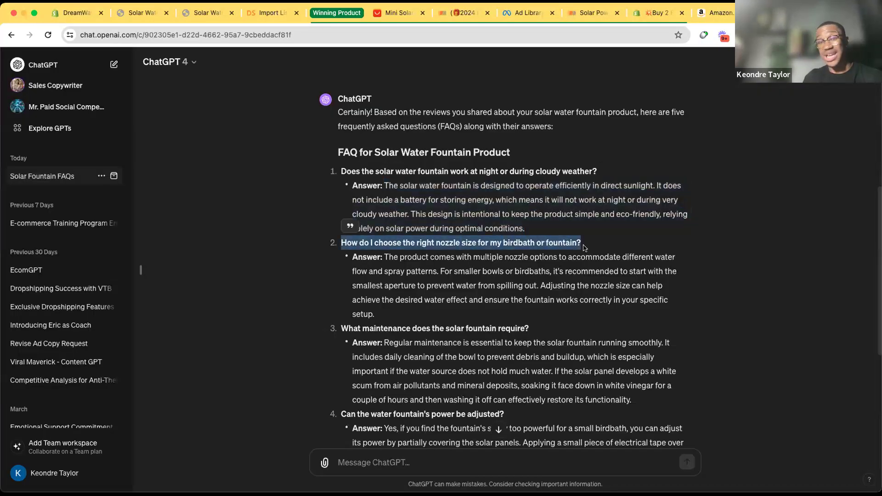
pyautogui.click(402, 311)
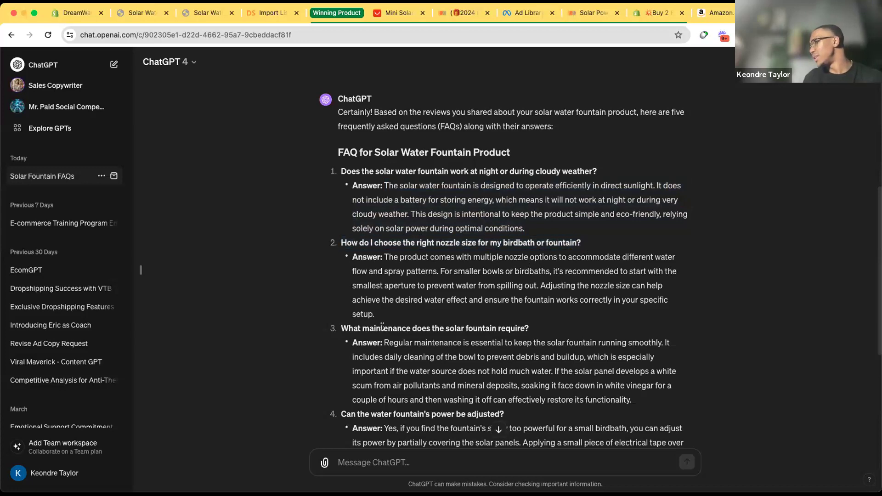
pyautogui.moveTo(340, 328); pyautogui.dragTo(534, 333)
pyautogui.hotkey('ctrl', 'c')
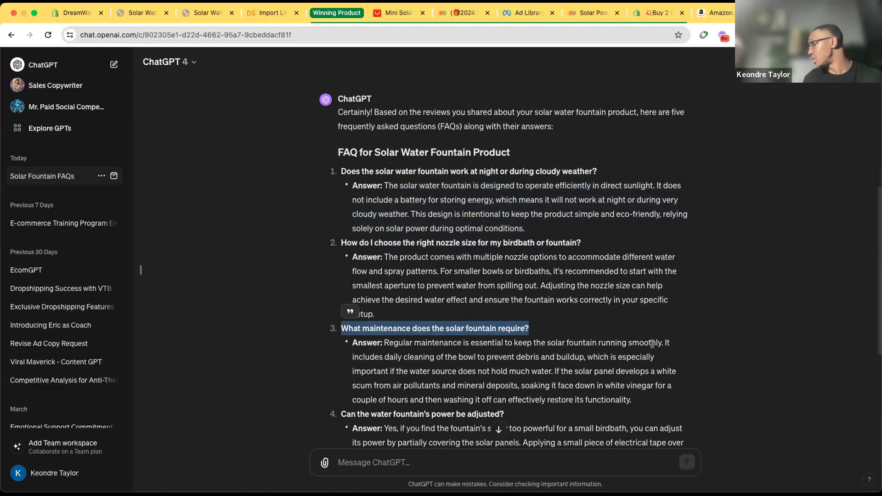
pyautogui.click(79, 12)
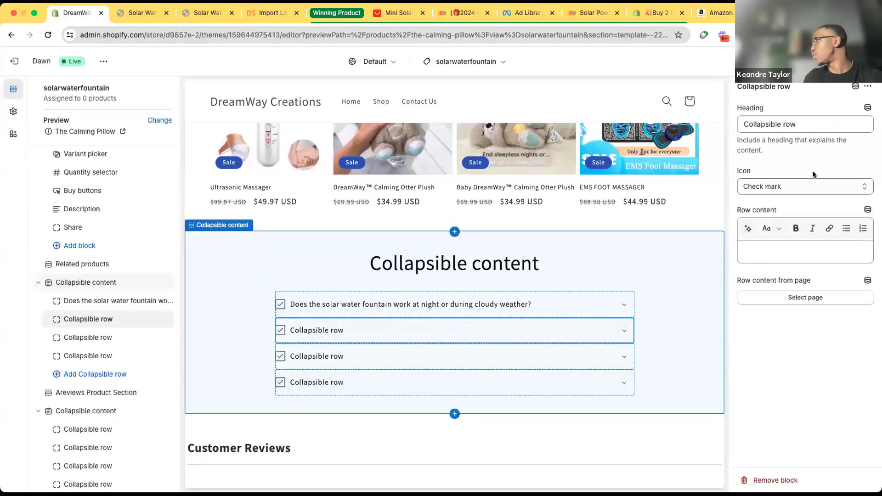
pyautogui.moveTo(802, 124); pyautogui.dragTo(719, 124)
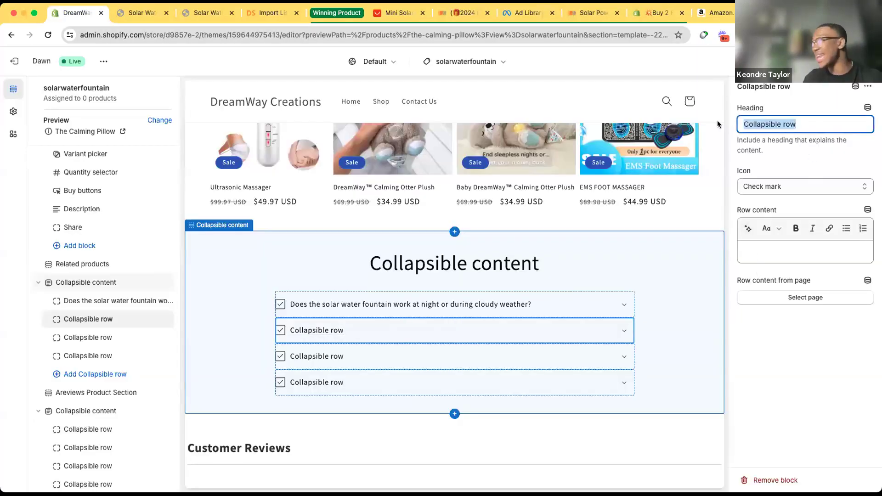
pyautogui.hotkey('ctrl', 'v')
pyautogui.press('Tab')
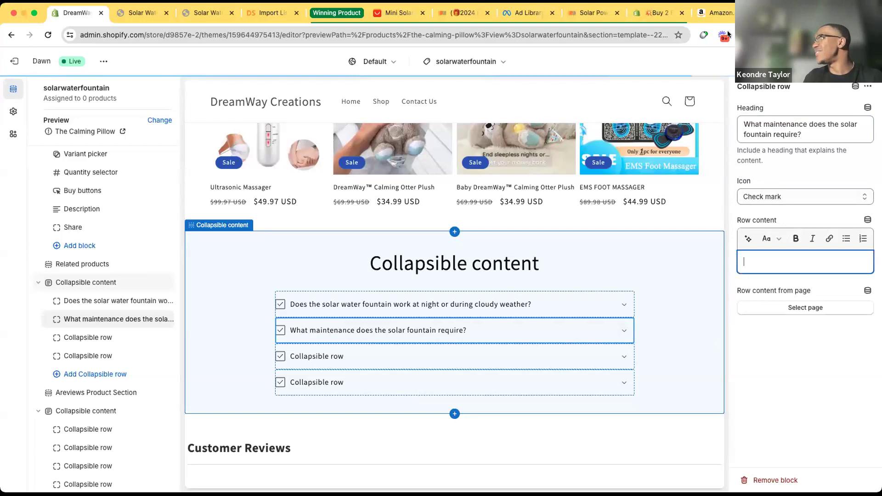
# Copy ChatGPT's maintenance answer, without the "Answer:" label, into the second row's content in the Shopify theme editor.
pyautogui.hotkey('ctrl', 'shift', 'Tab')
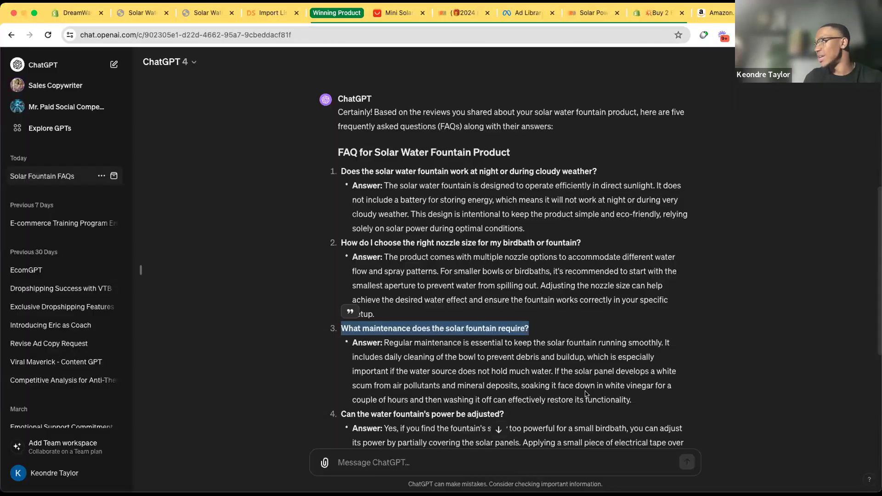
pyautogui.moveTo(639, 405); pyautogui.dragTo(386, 334)
pyautogui.press('super+c')
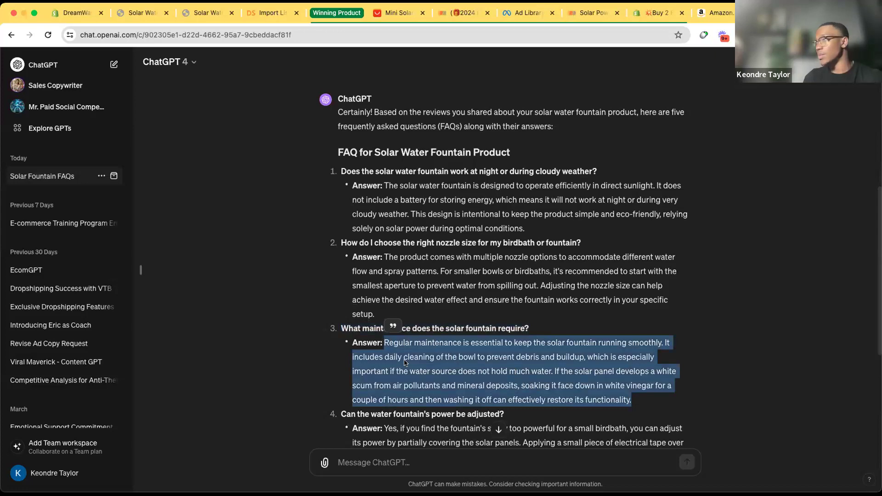
pyautogui.click(85, 13)
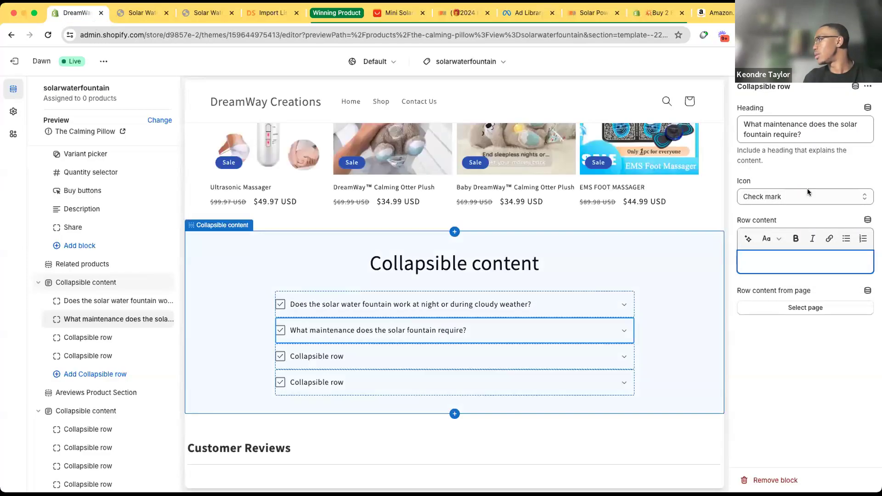
pyautogui.press('super+v')
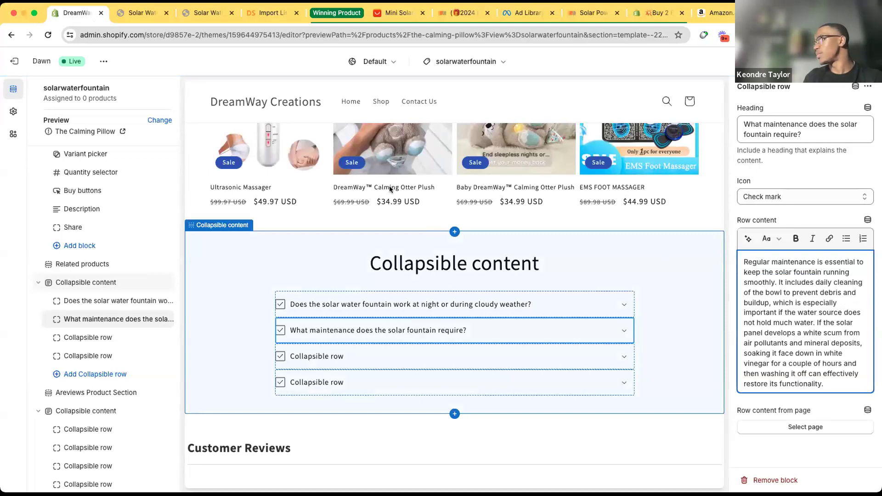
# Set the caption of the Collapsible content section above the reviews to "FAQ's".
pyautogui.click(86, 282)
pyautogui.click(789, 123)
pyautogui.write("FAQ's")
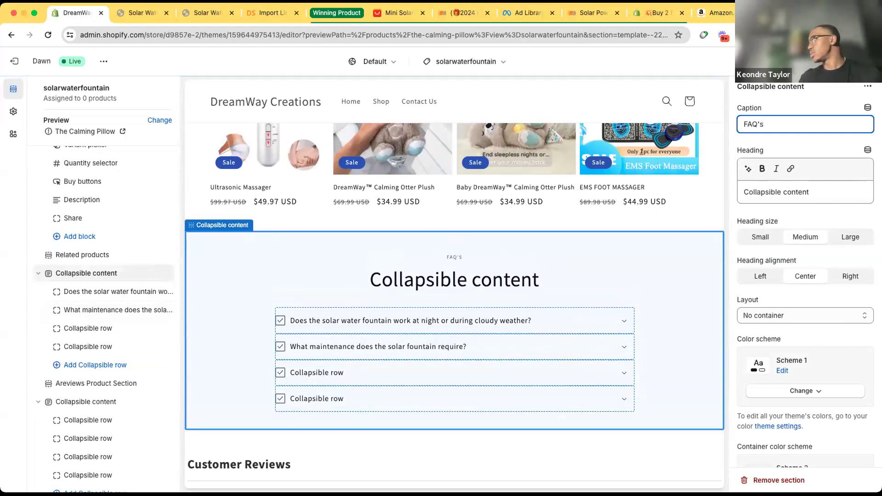
pyautogui.click(794, 138)
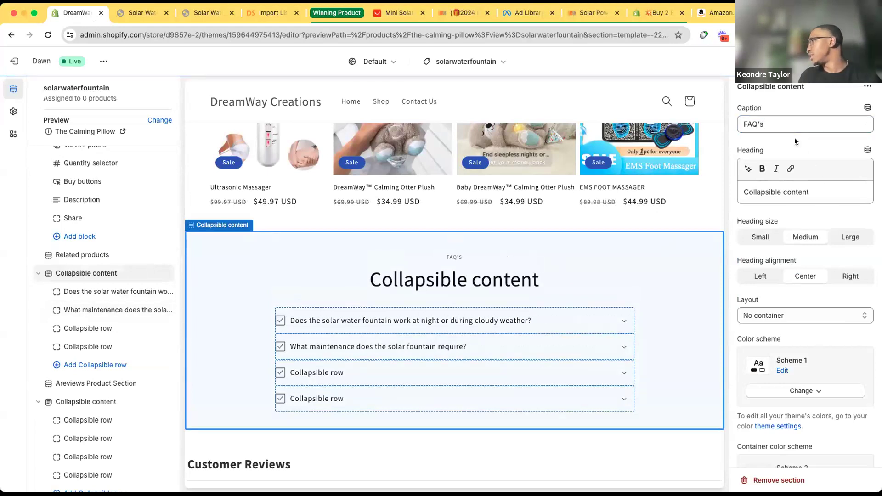
# Replace the section's heading with a copy of the caption text "FAQ's" and save the template.
pyautogui.moveTo(741, 123); pyautogui.dragTo(718, 123)
pyautogui.hotkey('ctrl', 'c')
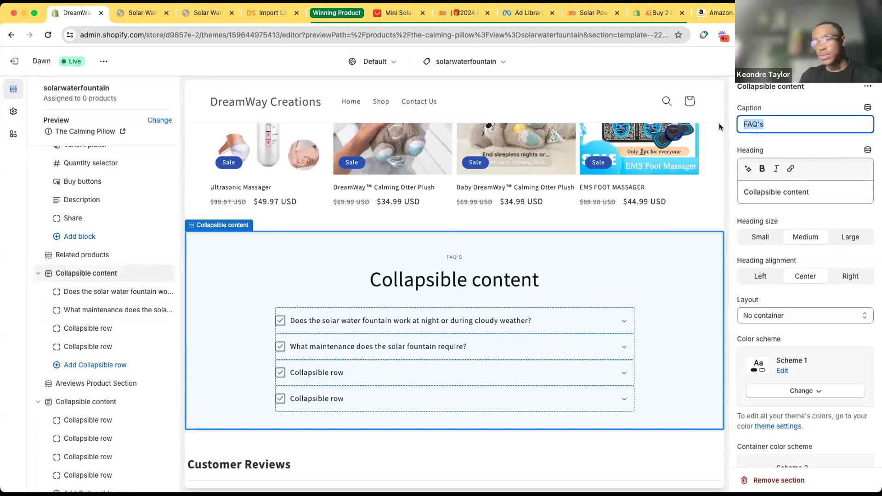
pyautogui.click(829, 190)
pyautogui.moveTo(830, 191); pyautogui.dragTo(714, 197)
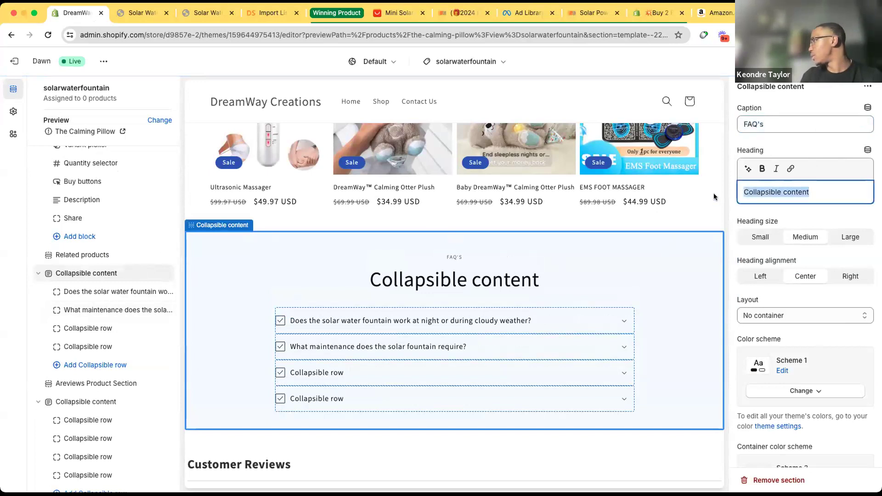
pyautogui.hotkey('ctrl', 'v')
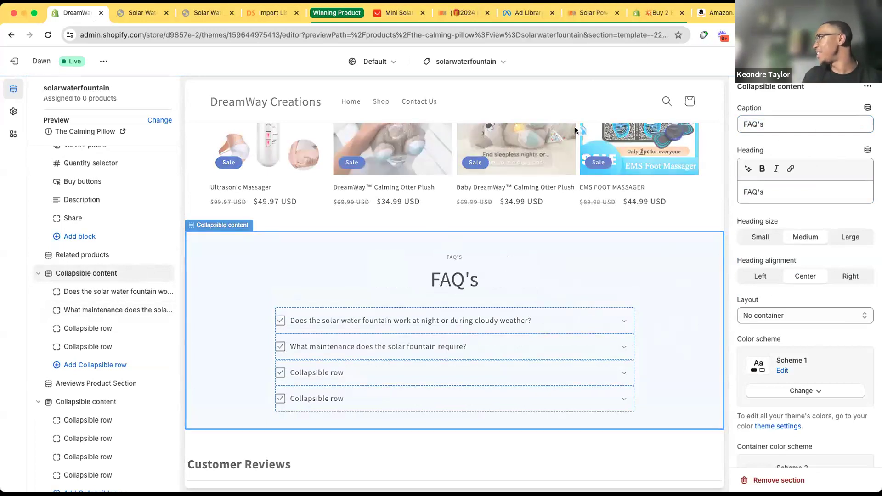
pyautogui.press('super+s')
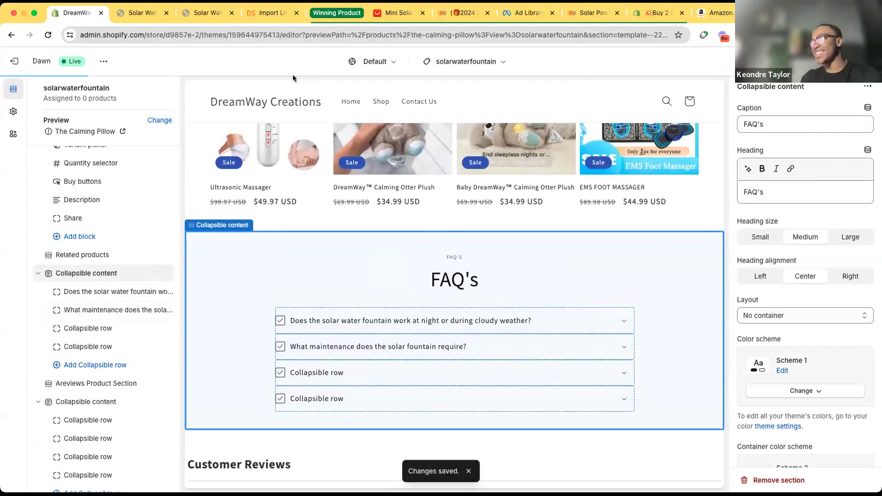
# Leave the theme editor, assign the solarwaterfountain theme template to the Solar Water Fountain product, and save the product.
pyautogui.click(22, 62)
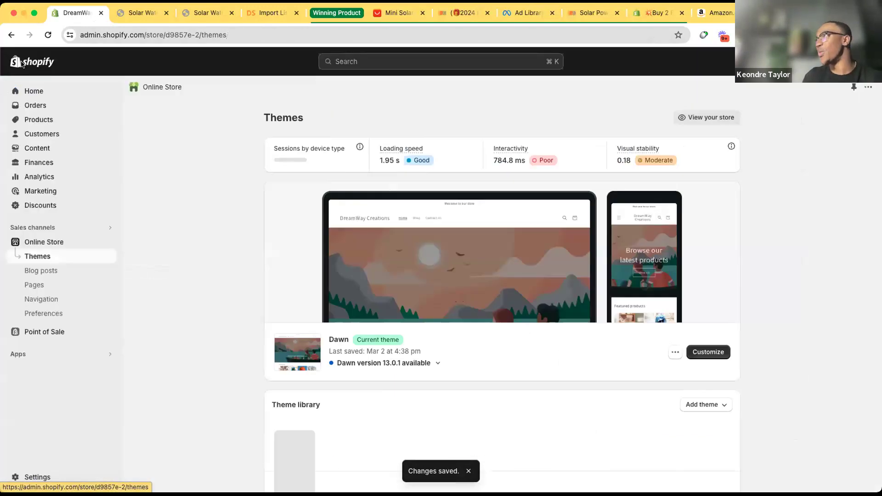
pyautogui.click(51, 120)
pyautogui.click(218, 396)
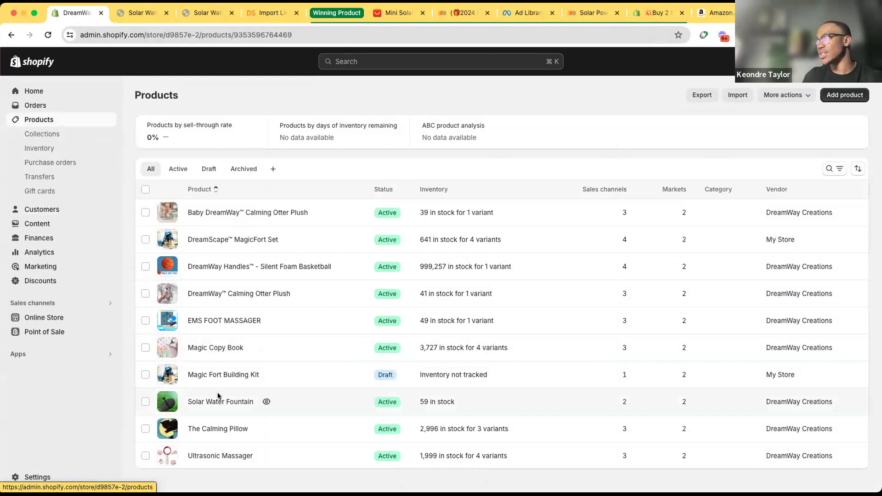
pyautogui.scroll(-5, 548, 328)
pyautogui.click(647, 357)
pyautogui.click(640, 364)
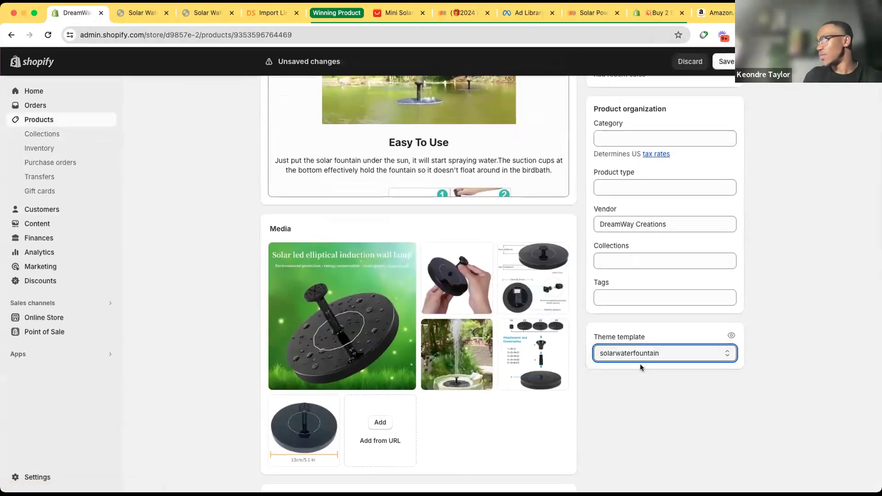
pyautogui.click(726, 61)
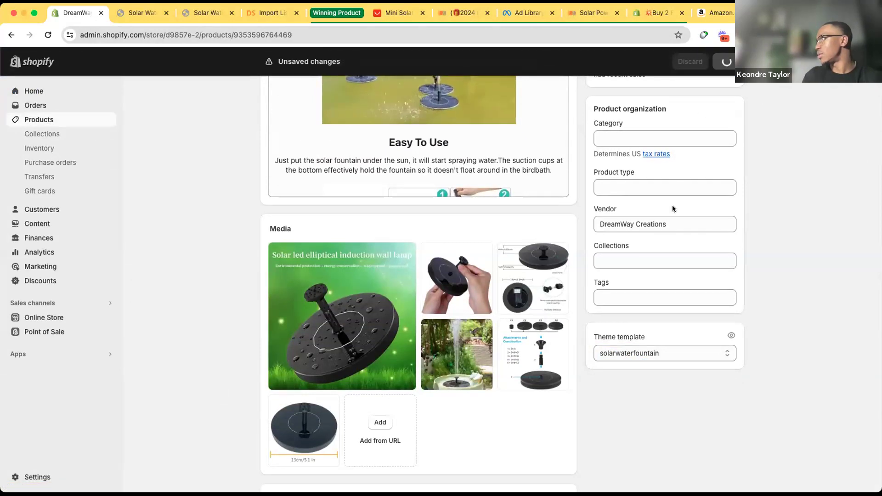
# Preview the Solar Water Fountain product on the live store and check its FAQ's, Frequently Bought Together and description sections.
pyautogui.scroll(10, 671, 206)
pyautogui.click(592, 92)
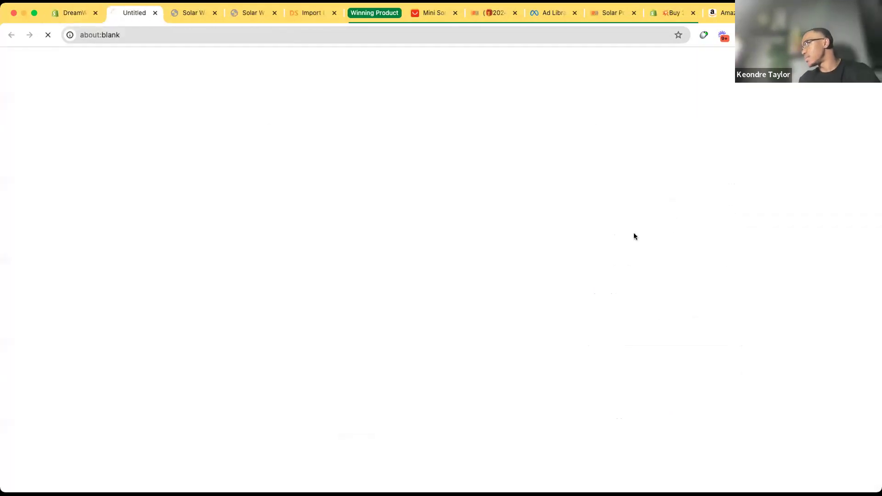
pyautogui.scroll(-15, 362, 314)
pyautogui.scroll(-4, 361, 314)
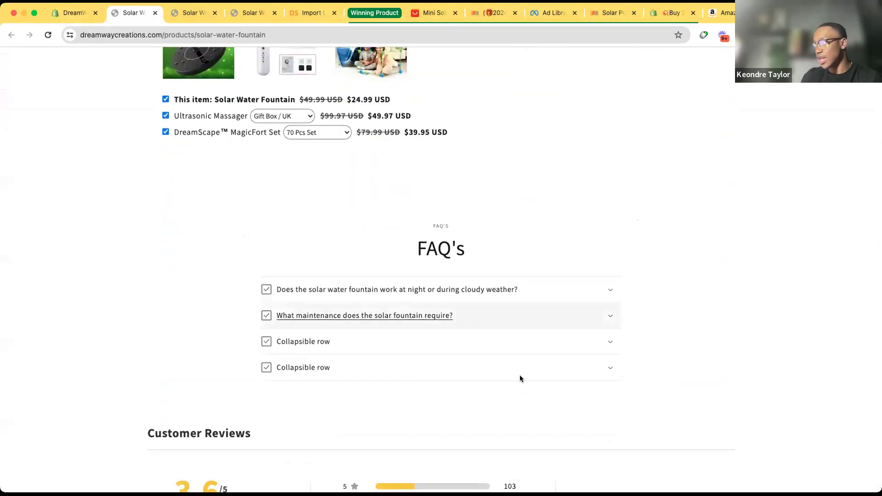
pyautogui.scroll(-1, 469, 321)
pyautogui.scroll(-5, 316, 315)
pyautogui.scroll(12, 307, 342)
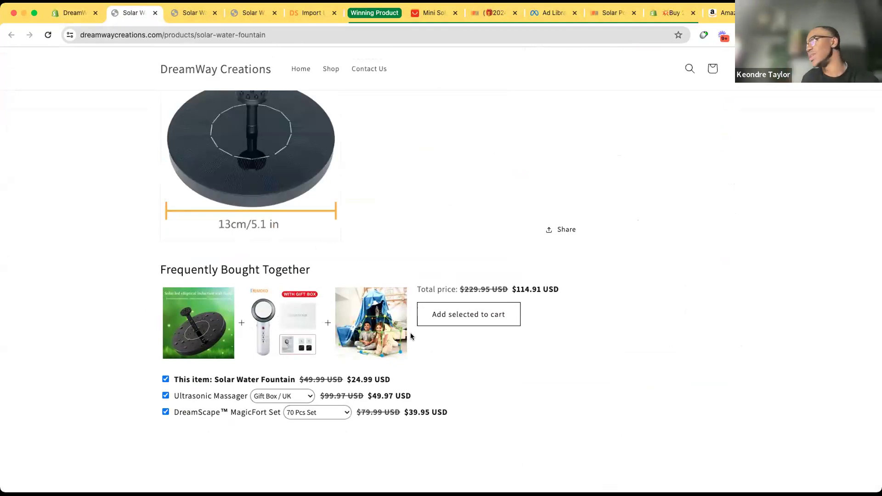
pyautogui.scroll(3, 422, 366)
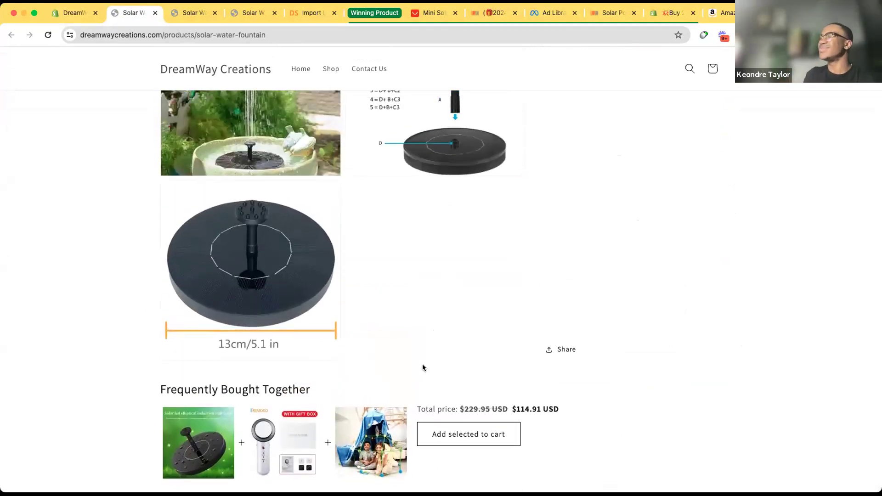
pyautogui.scroll(10, 422, 367)
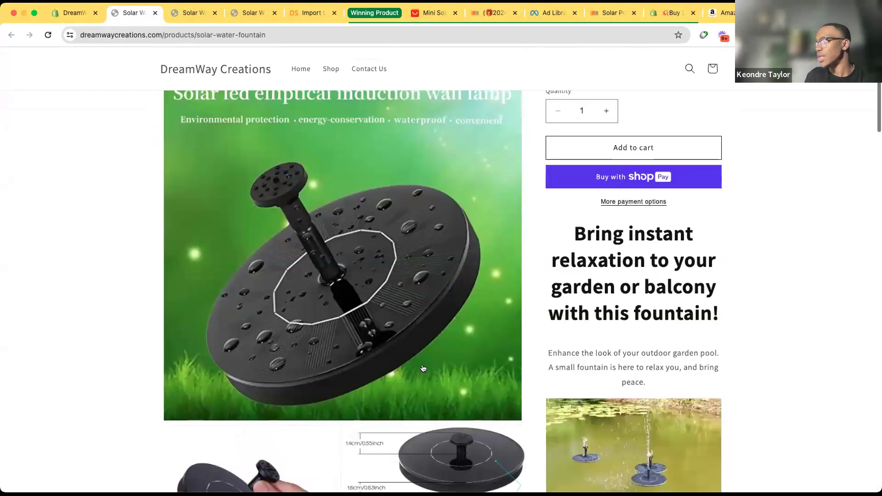
pyautogui.scroll(-10, 422, 368)
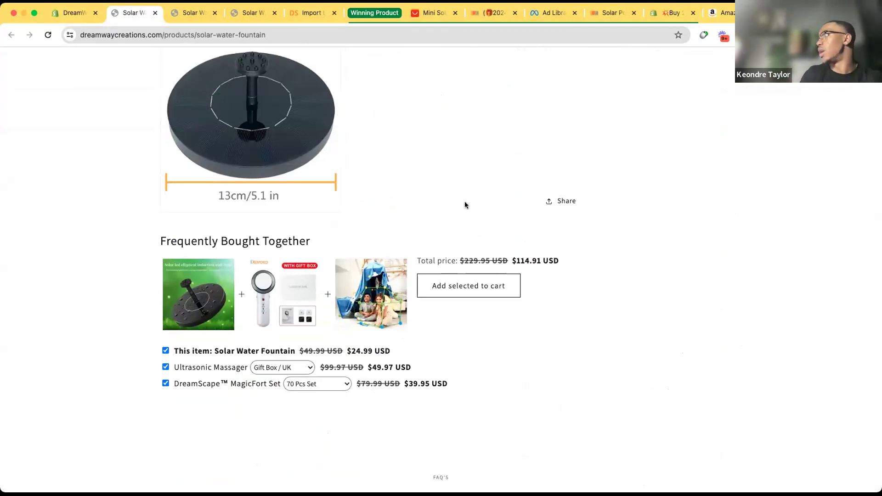
# Switch to the AliExpress fountain listing, open the DQOK Official Store, and complete the slider verification.
pyautogui.click(440, 15)
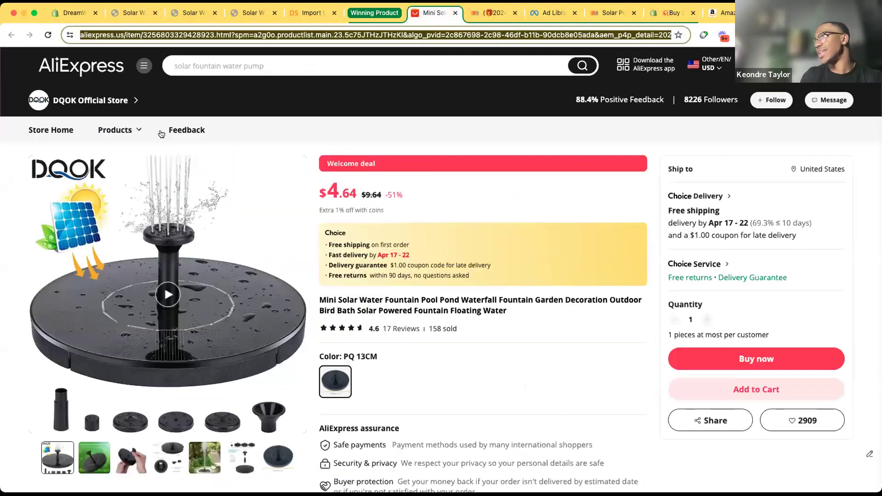
pyautogui.click(75, 100)
pyautogui.click(416, 14)
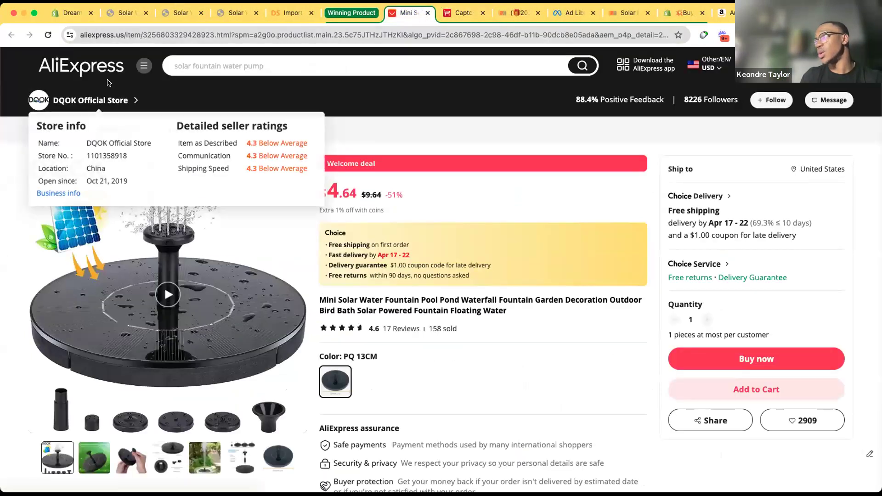
pyautogui.click(457, 14)
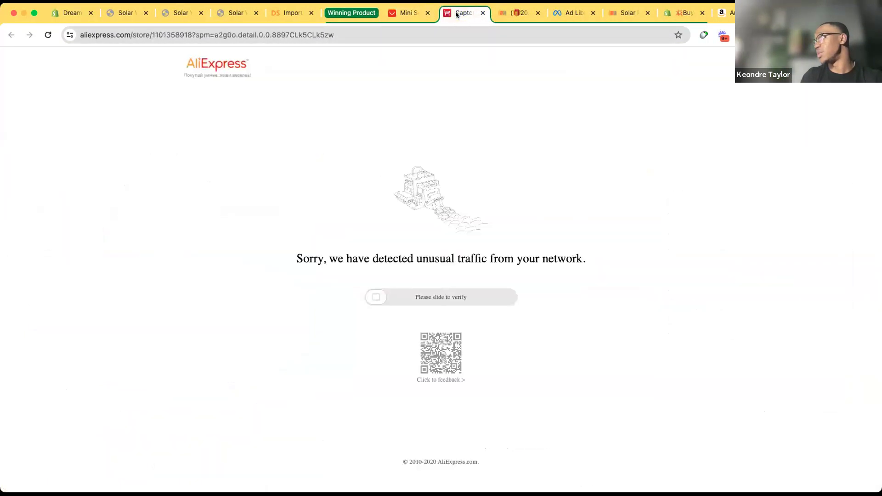
pyautogui.moveTo(380, 296); pyautogui.dragTo(529, 296)
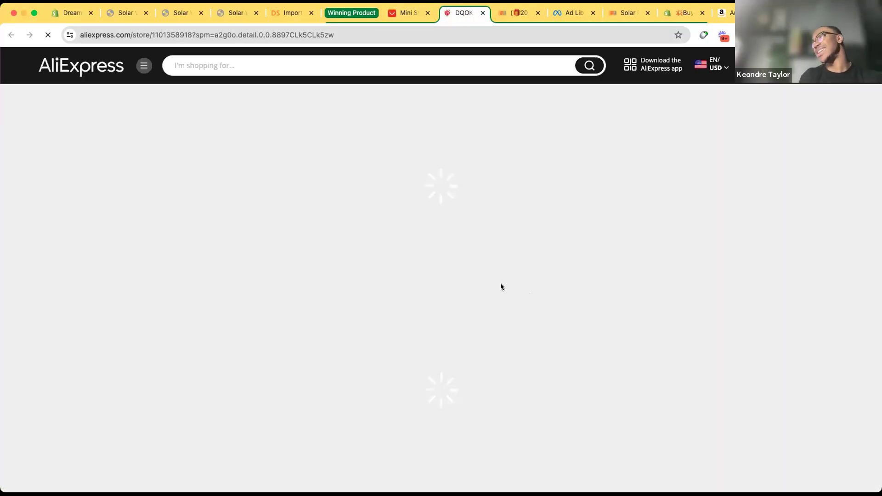
# Look through the DQOK store's home page for related products to bundle with the fountain.
pyautogui.scroll(-1, 501, 283)
pyautogui.scroll(-15, 502, 287)
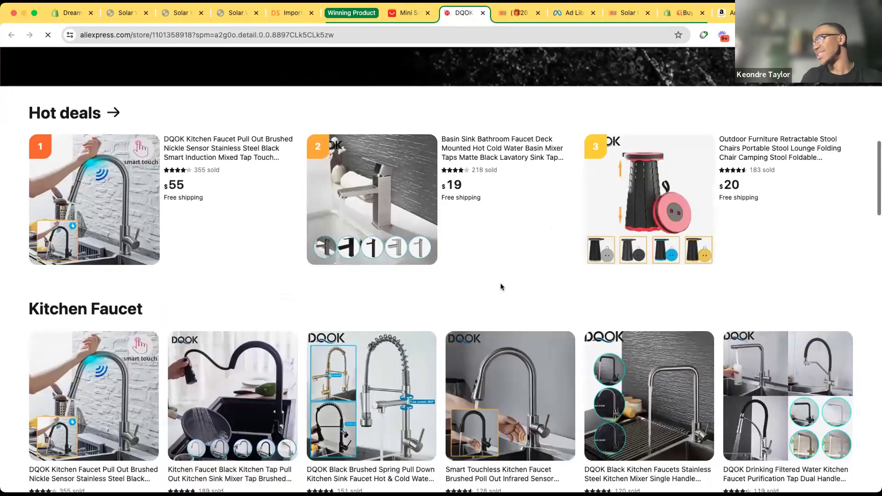
pyautogui.scroll(-16, 501, 288)
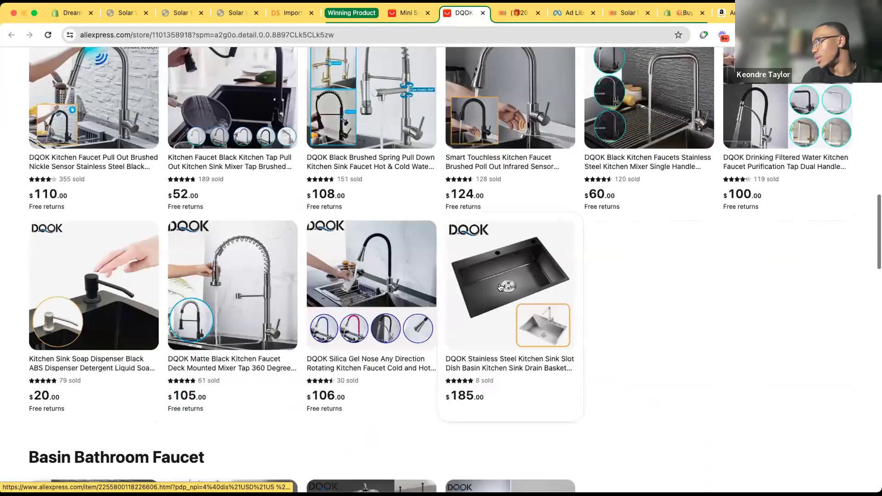
pyautogui.scroll(-13, 501, 288)
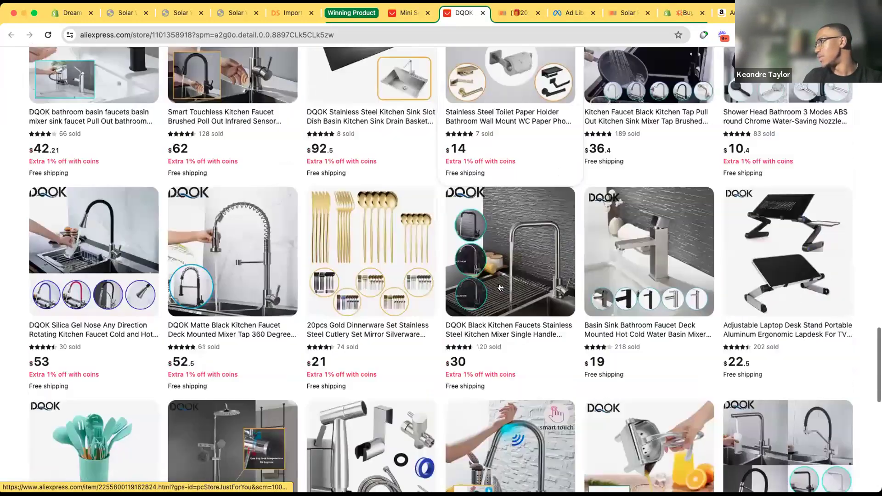
pyautogui.scroll(-5, 500, 286)
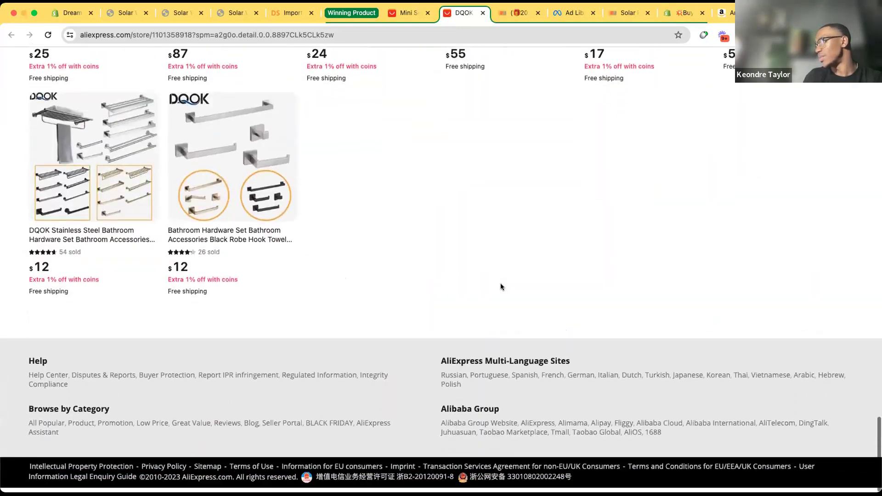
pyautogui.scroll(20, 500, 286)
pyautogui.scroll(10, 500, 283)
# Open the DQOK store's full product list and browse its items.
pyautogui.moveTo(111, 130)
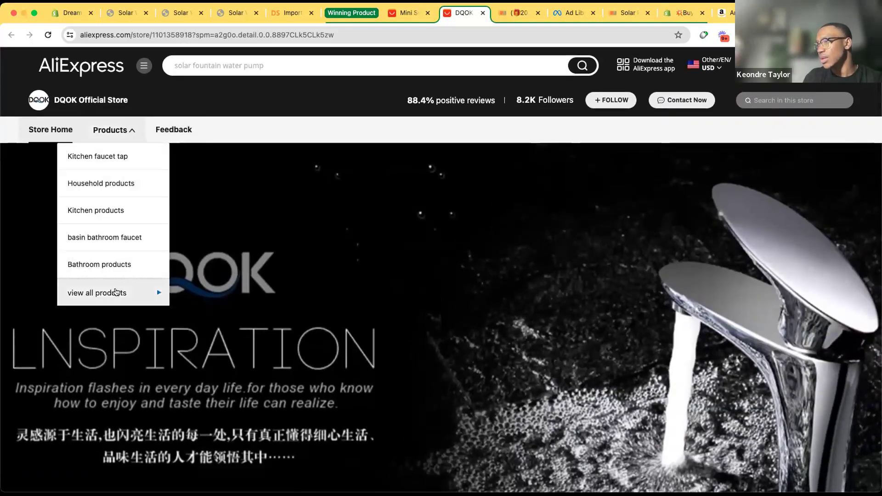
pyautogui.click(114, 292)
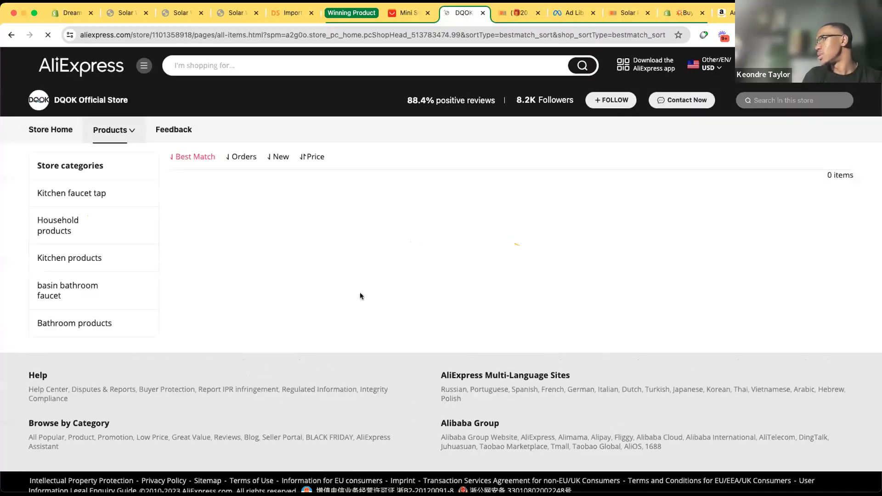
pyautogui.scroll(-5, 545, 306)
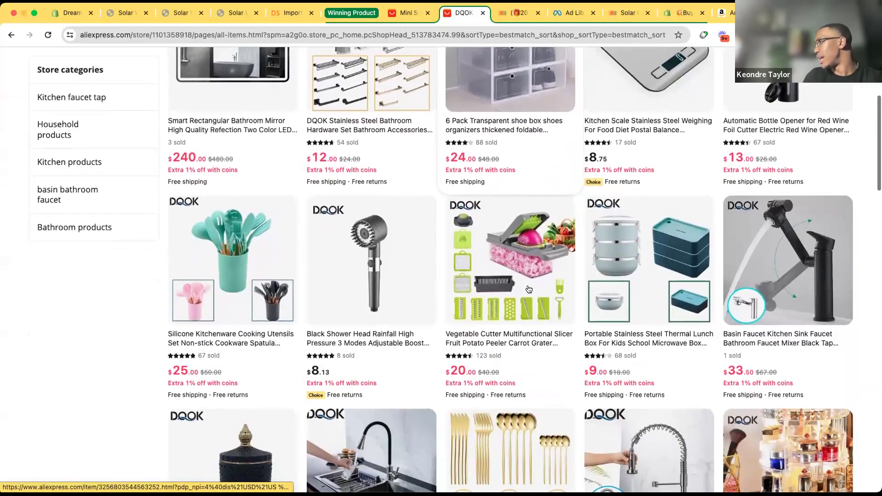
pyautogui.scroll(-5, 872, 234)
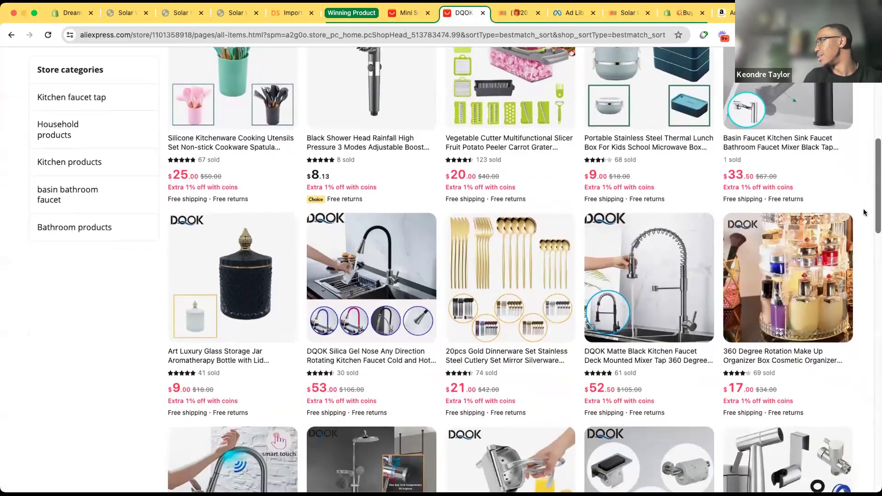
# Switch to the Amazon Mademax fountain listing and examine the products customers bought together.
pyautogui.click(729, 14)
pyautogui.scroll(20, 428, 294)
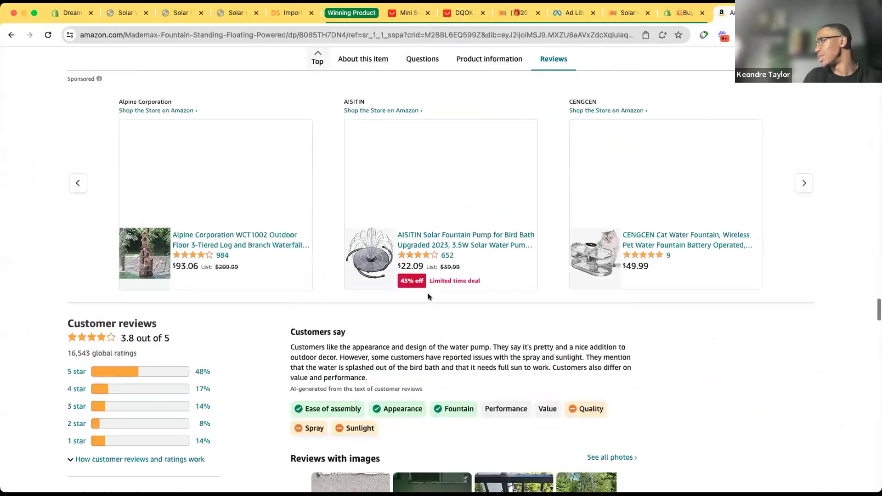
pyautogui.scroll(-6, 428, 296)
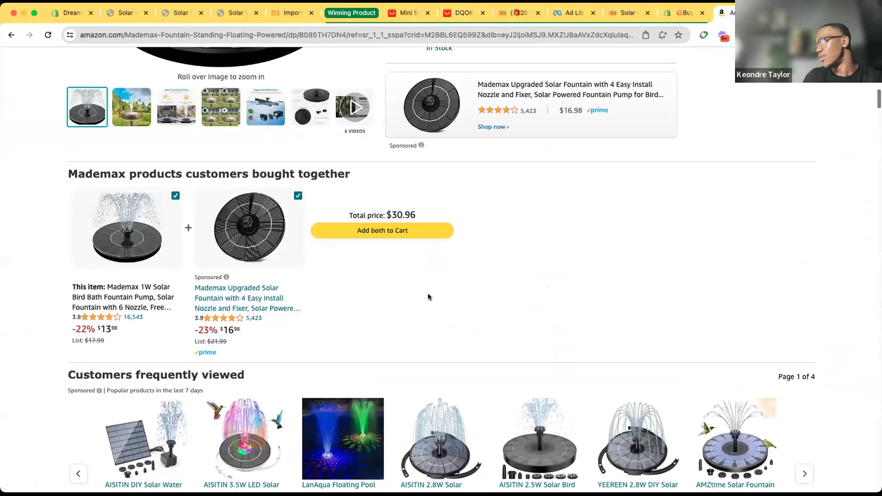
pyautogui.scroll(-1, 325, 300)
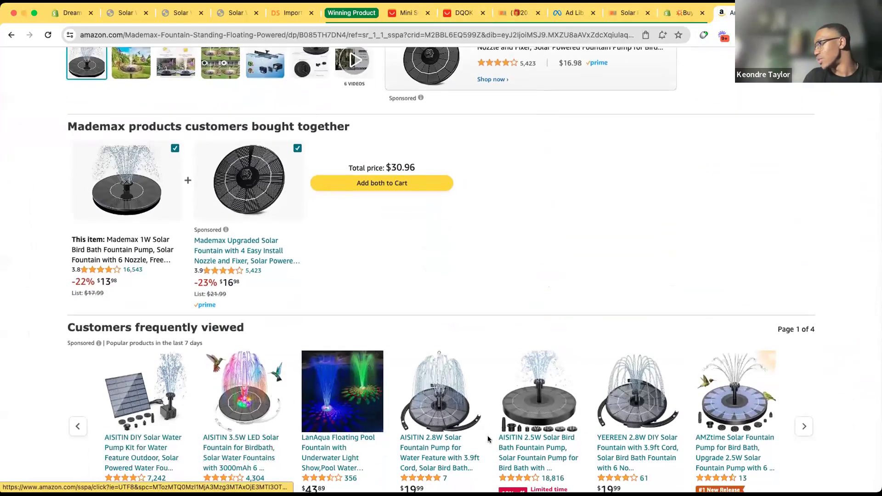
pyautogui.scroll(-2, 612, 328)
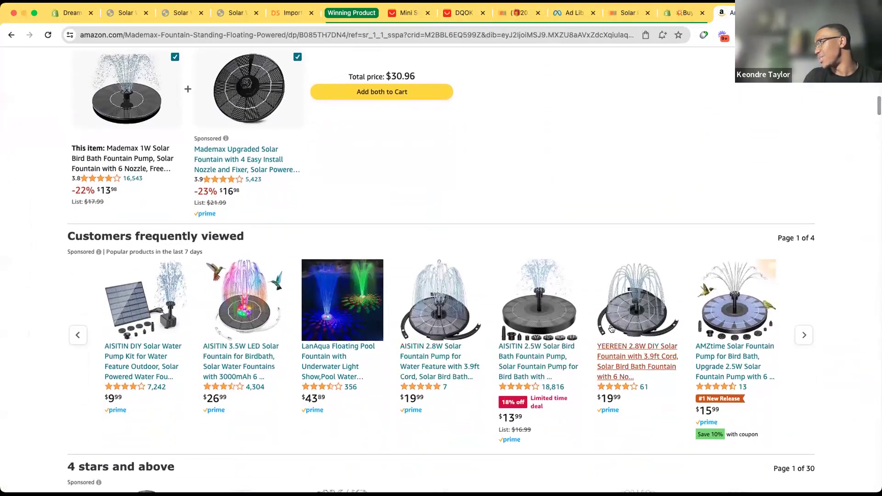
# Page through all the "Customers frequently viewed" products and check the "4 stars and above" suggestions.
pyautogui.click(804, 335)
pyautogui.scroll(-1, 508, 272)
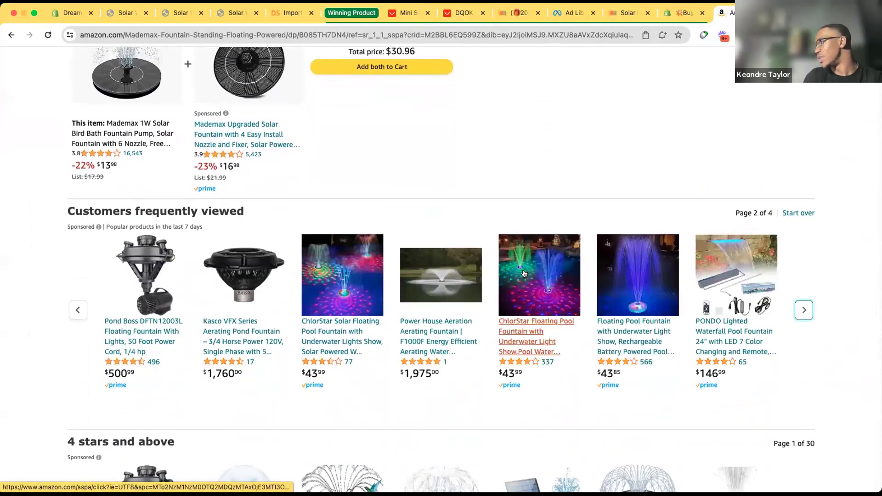
pyautogui.click(804, 310)
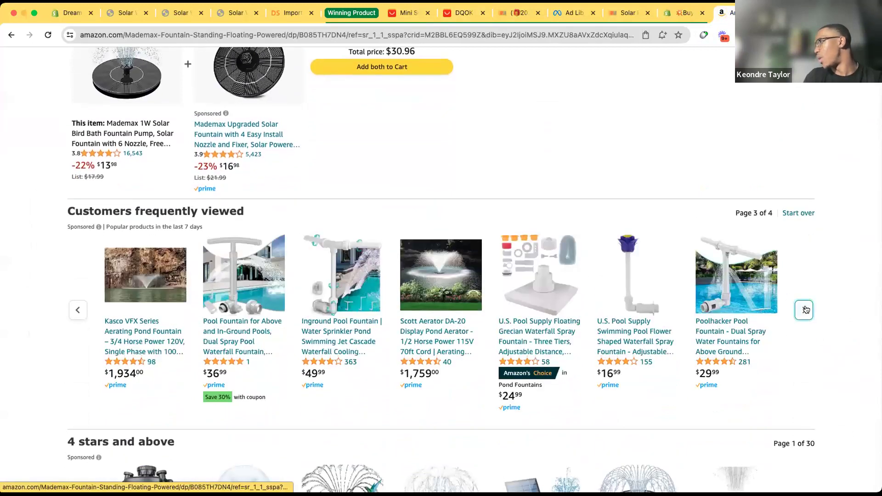
pyautogui.click(804, 310)
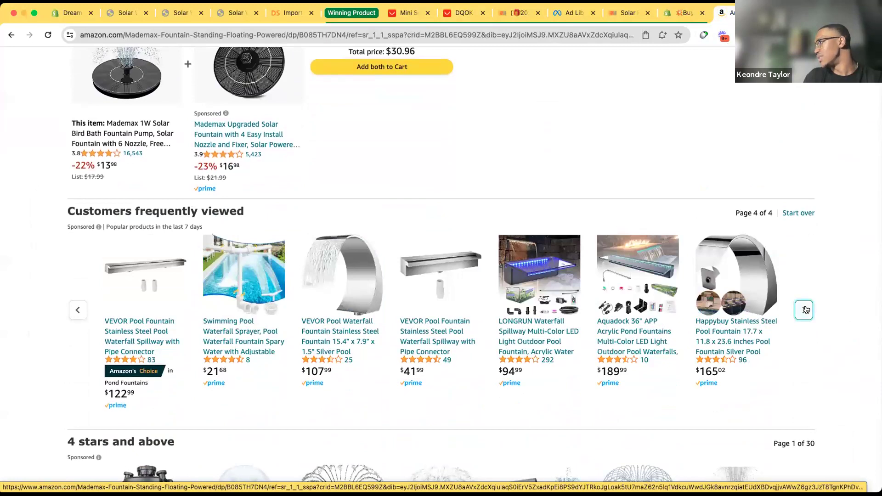
pyautogui.scroll(-4, 698, 299)
pyautogui.scroll(-6, 642, 301)
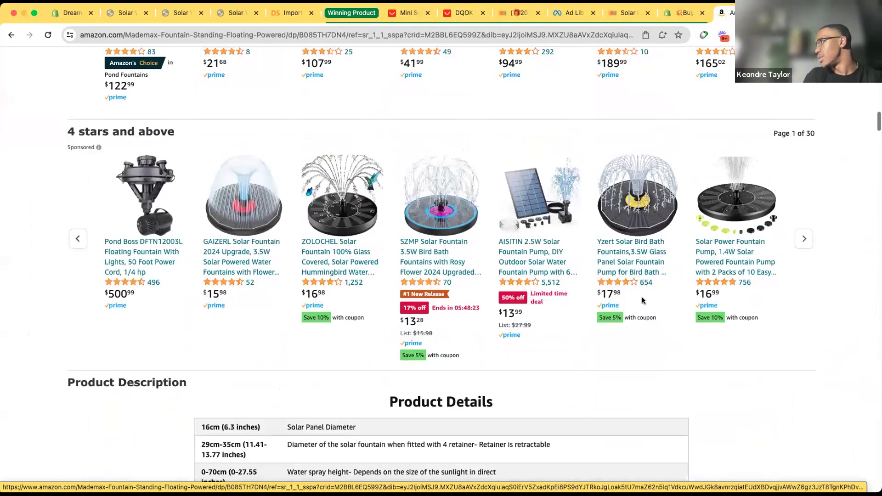
pyautogui.scroll(8, 643, 299)
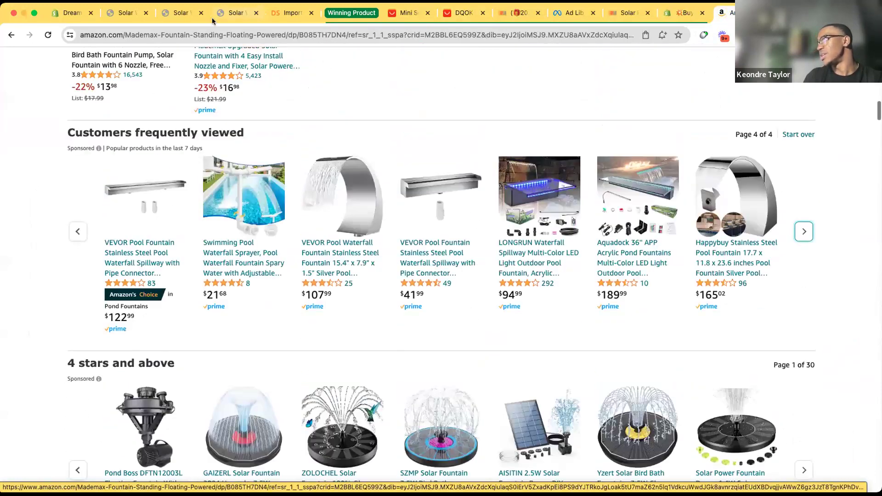
# Reload the mobile preview of the Solar Water Fountain page and review it from the product details through the customer reviews.
pyautogui.click(236, 13)
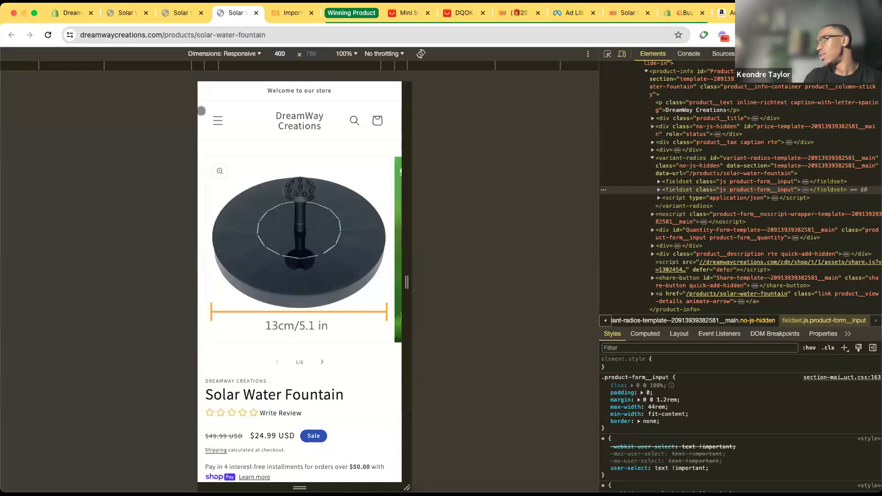
pyautogui.click(47, 35)
pyautogui.scroll(-6, 276, 299)
pyautogui.scroll(-15, 280, 316)
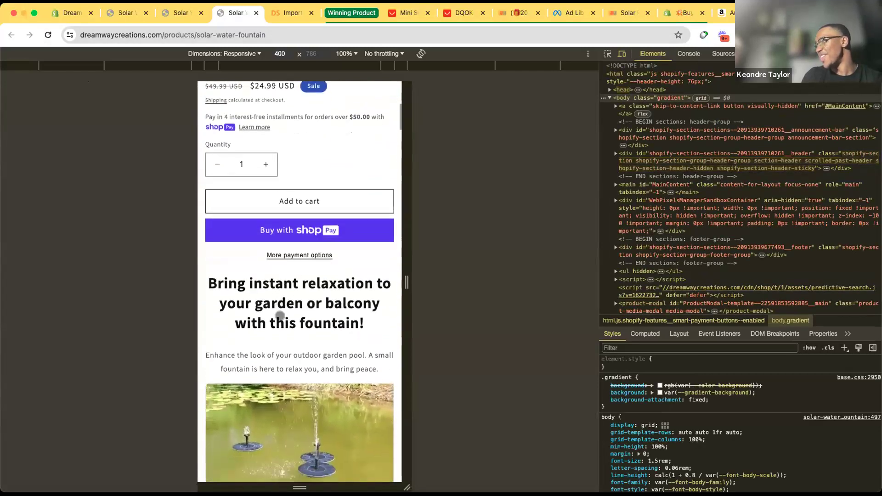
pyautogui.scroll(-8, 280, 316)
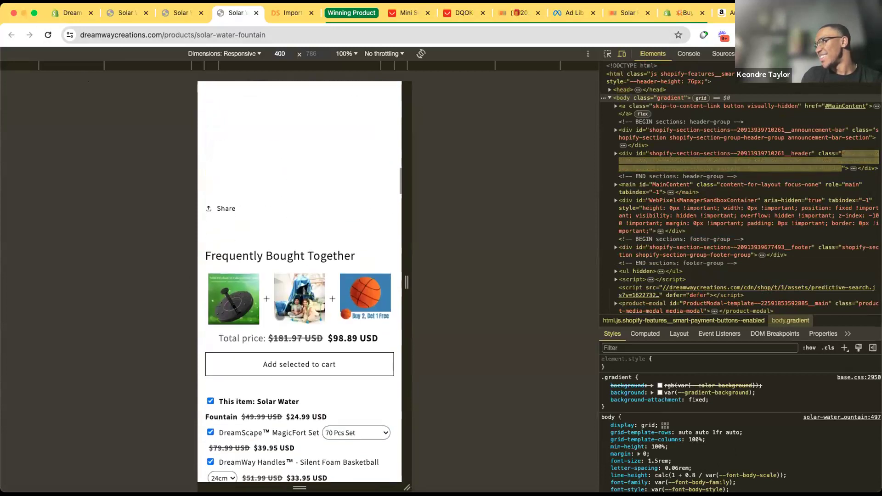
pyautogui.scroll(-5, 355, 197)
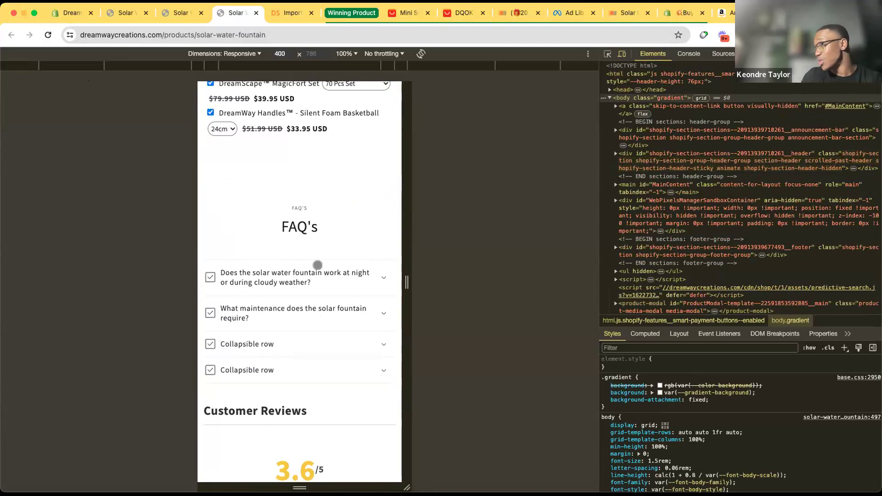
pyautogui.scroll(-7, 317, 265)
pyautogui.scroll(20, 318, 265)
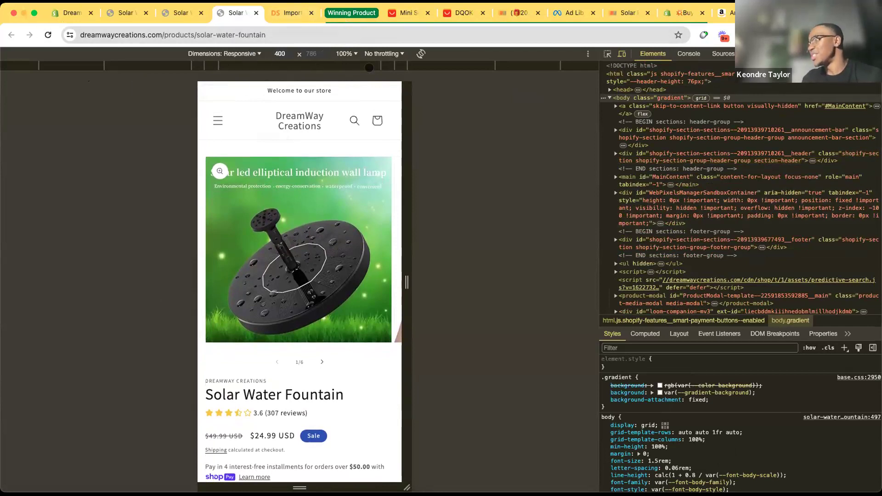
# Collapse the Winning Product tab group and inspect the mobile page's description down to the placeholder Feature/Benefit text.
pyautogui.click(351, 13)
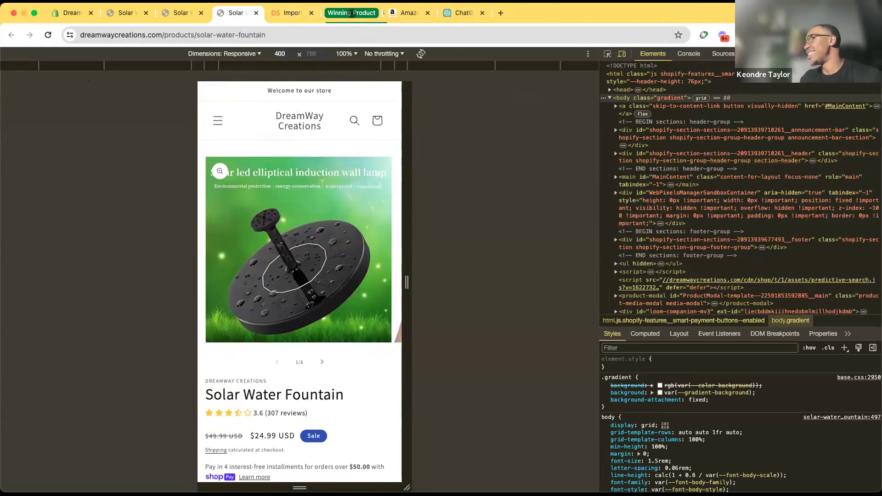
pyautogui.scroll(-5, 234, 295)
pyautogui.scroll(-10, 234, 295)
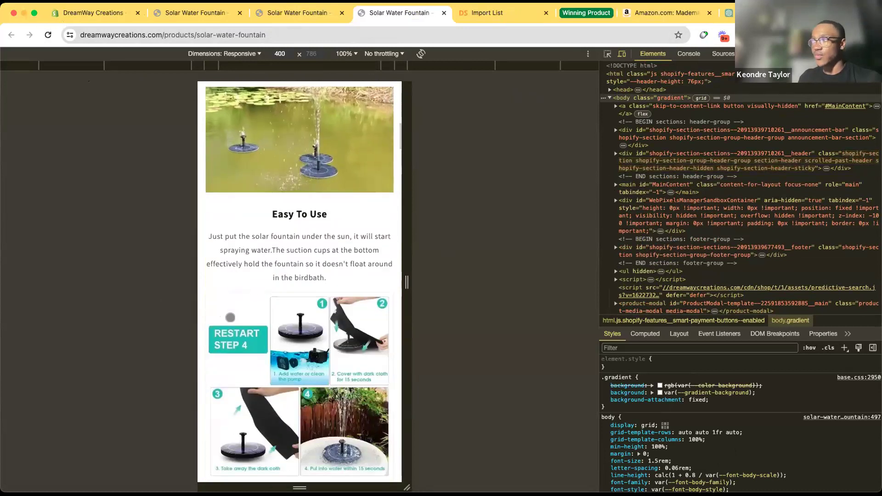
pyautogui.scroll(-1, 296, 422)
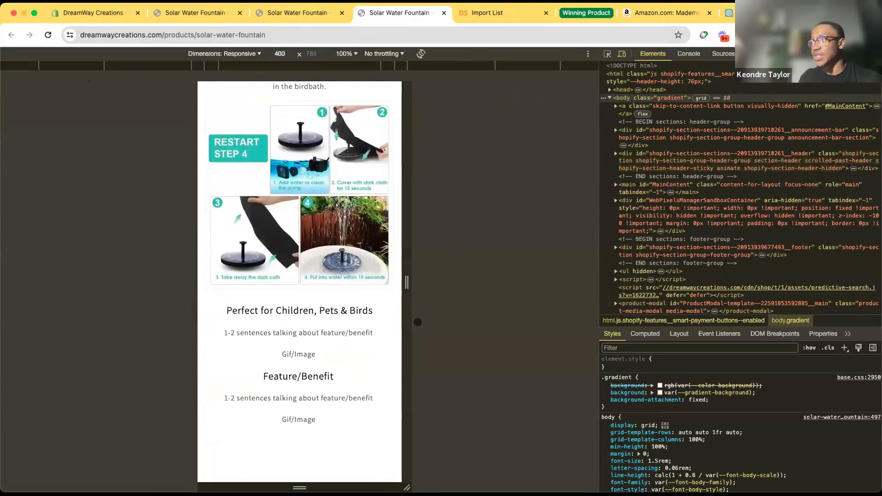
# Review the Solar Water Fountain mobile page from the product image and title down to the Frequently Bought Together section.
pyautogui.scroll(15, 321, 378)
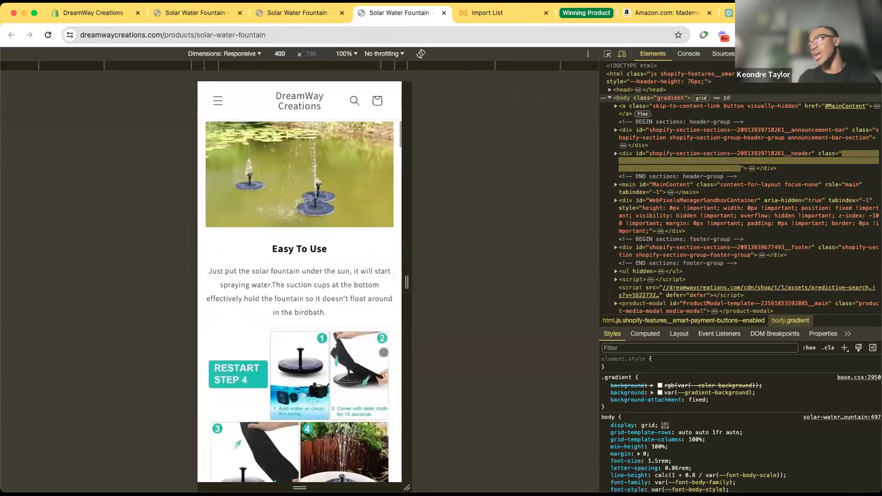
pyautogui.scroll(3, 308, 241)
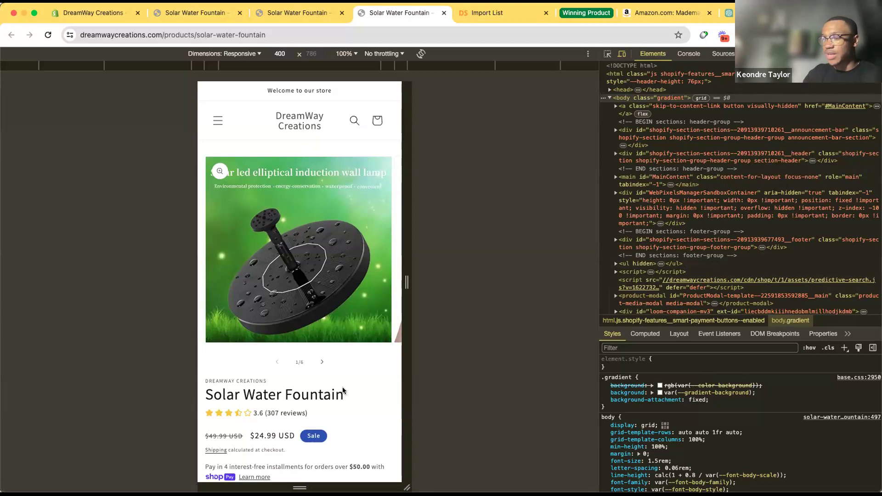
pyautogui.scroll(-15, 347, 356)
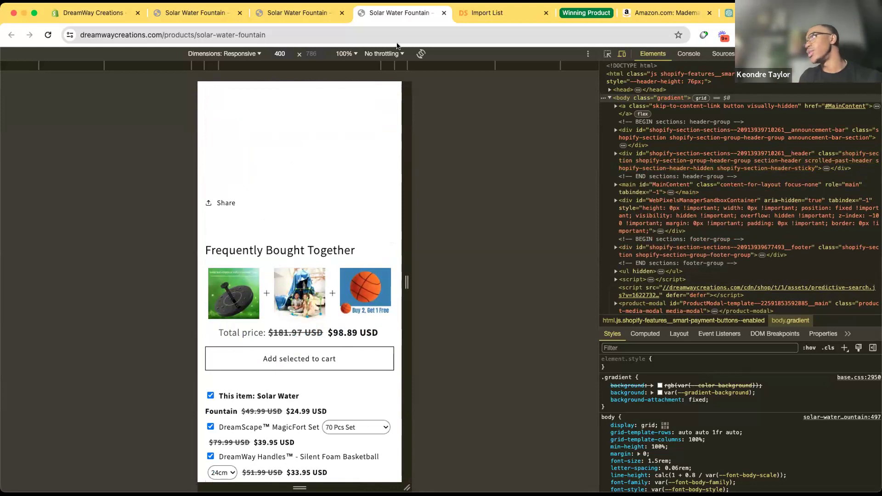
pyautogui.scroll(20, 284, 283)
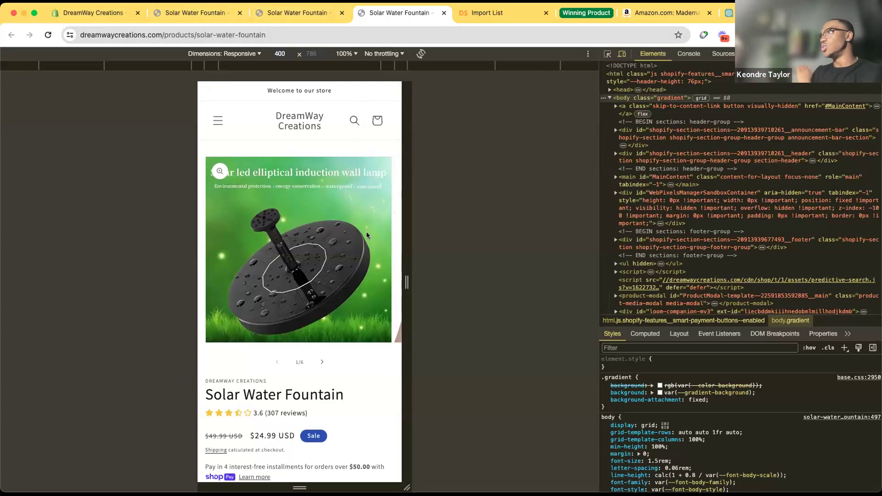
# Expand the Winning Product tab group, switch to the Meta Ad Library and close the ad versions summary to return to the search results.
pyautogui.click(601, 13)
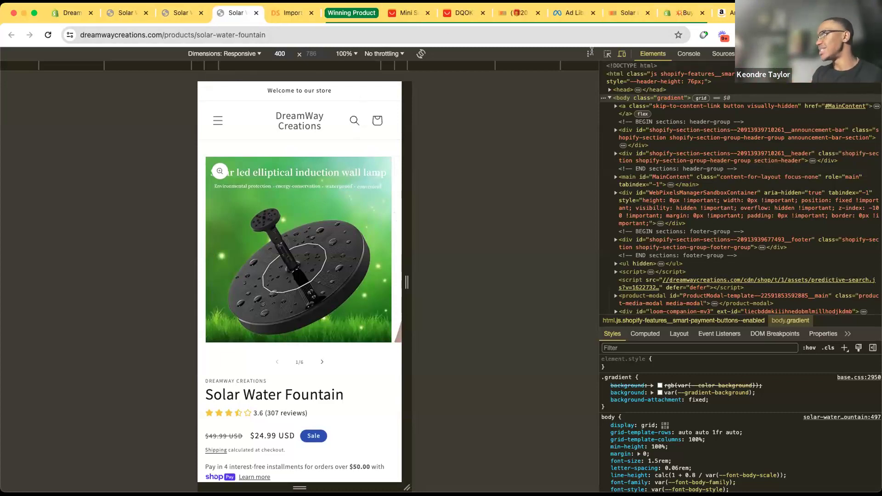
pyautogui.click(571, 12)
pyautogui.scroll(-1, 87, 351)
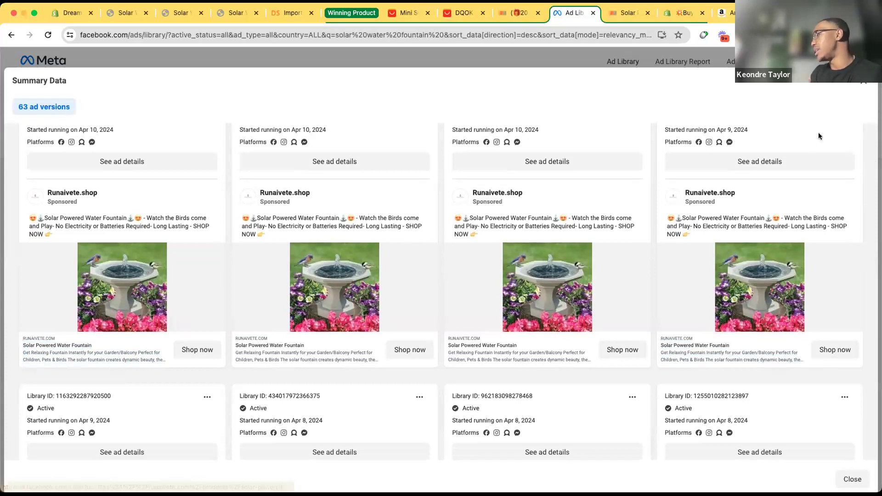
pyautogui.press('Escape')
pyautogui.click(368, 214)
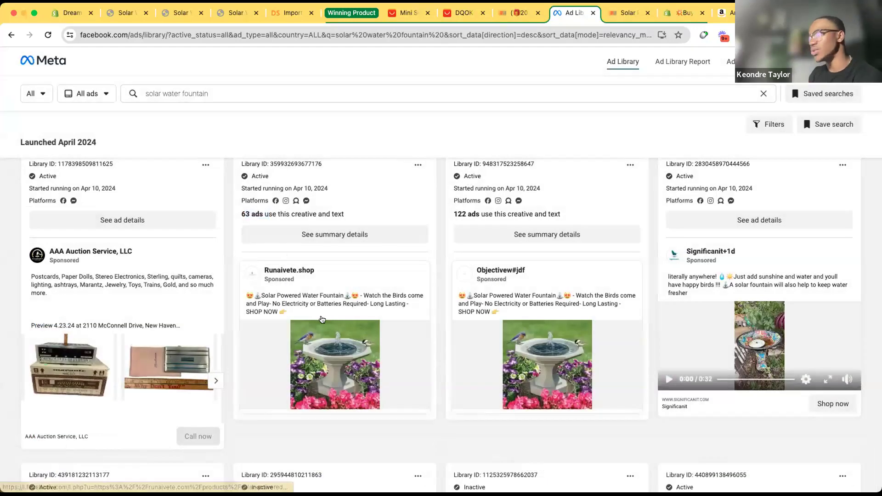
# Browse the solar water fountain ads launched in April 2024 and open the Convictionm.shop ad video in full screen.
pyautogui.scroll(-8, 318, 323)
pyautogui.scroll(-12, 318, 324)
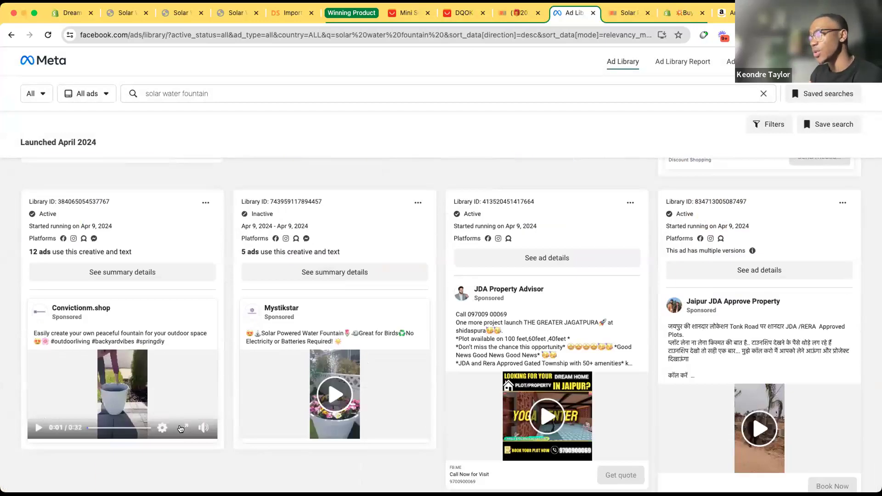
pyautogui.click(182, 428)
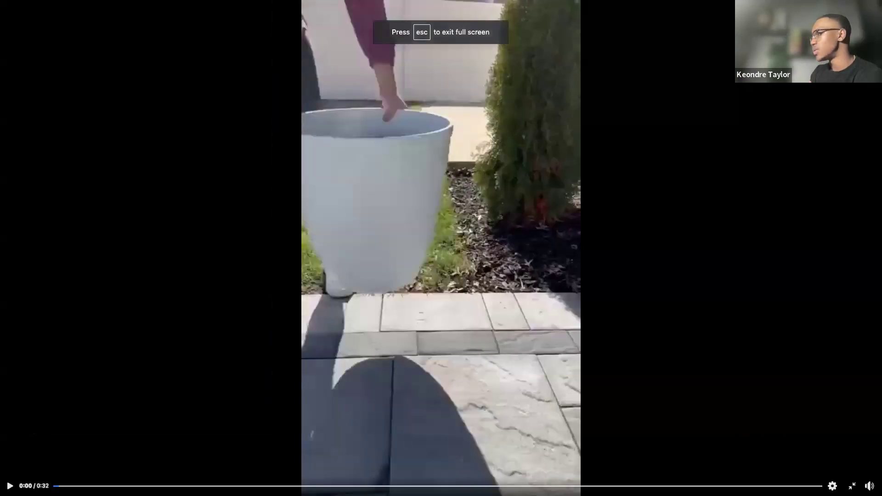